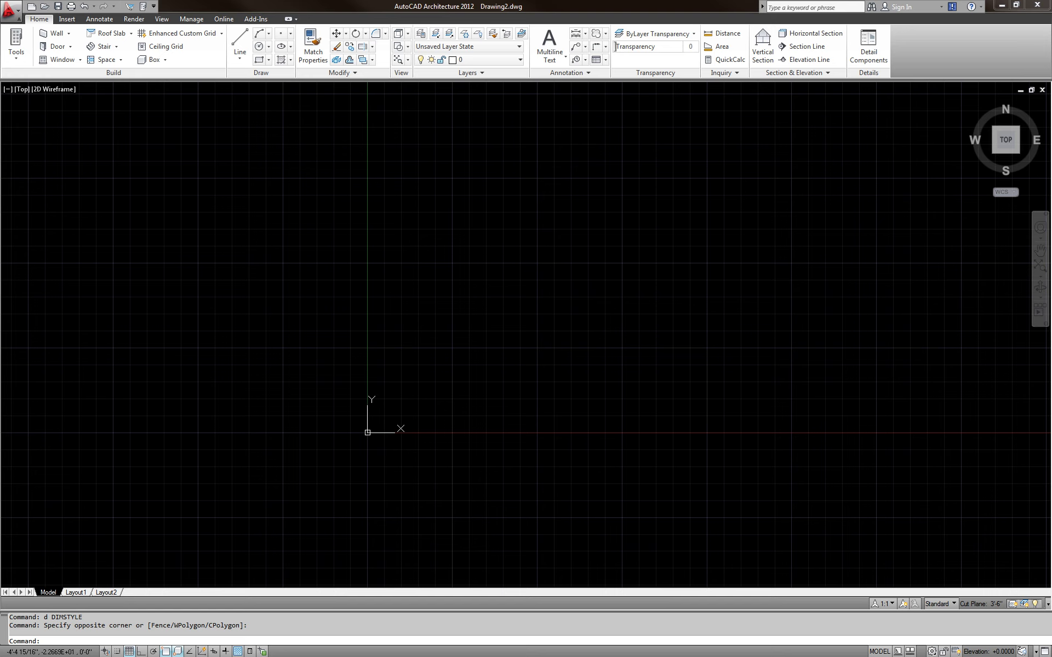
Step: Switch to Windows Explorer at the Class 01_2014 folder and enlarge its file icons
key("alt+Tab")
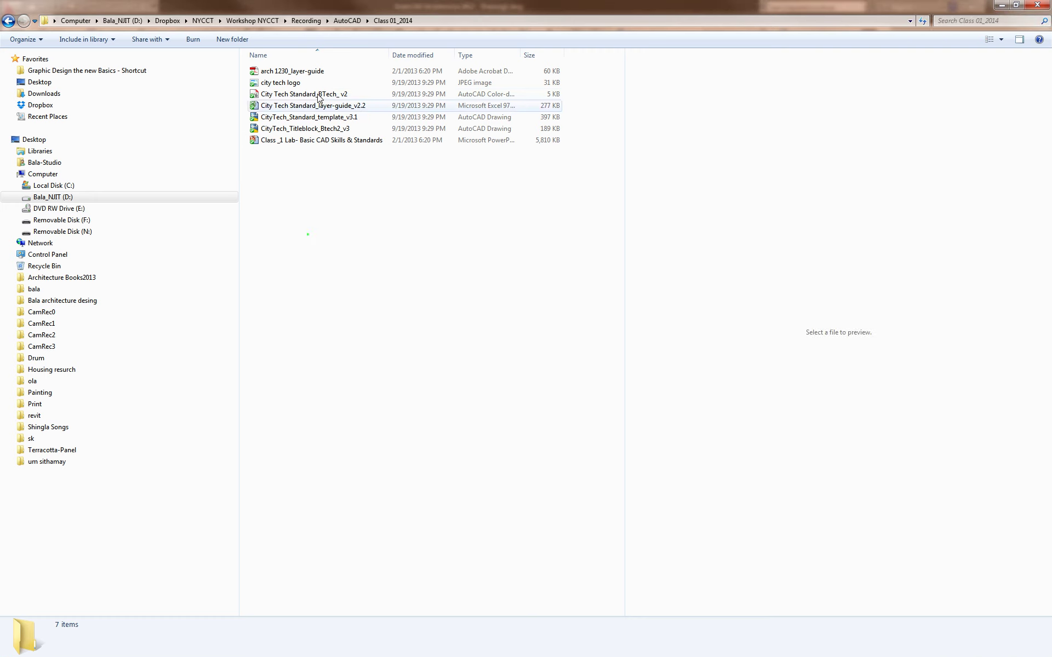
scroll(289, 85, "up", 1, "ctrl")
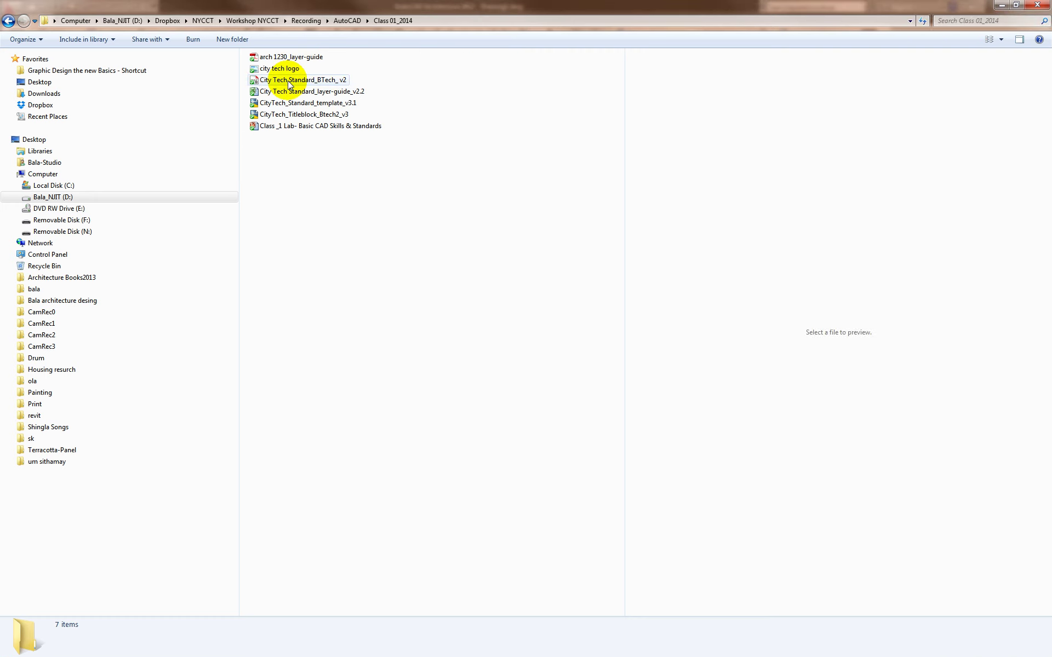
scroll(288, 81, "up", 2, "ctrl")
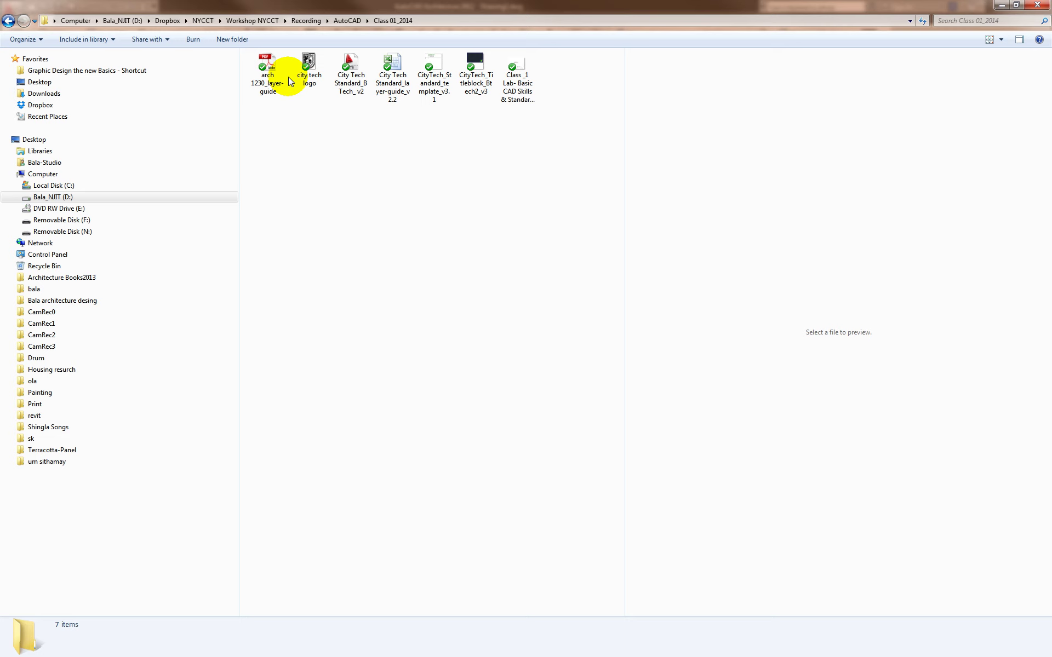
scroll(288, 81, "up", 2, "ctrl")
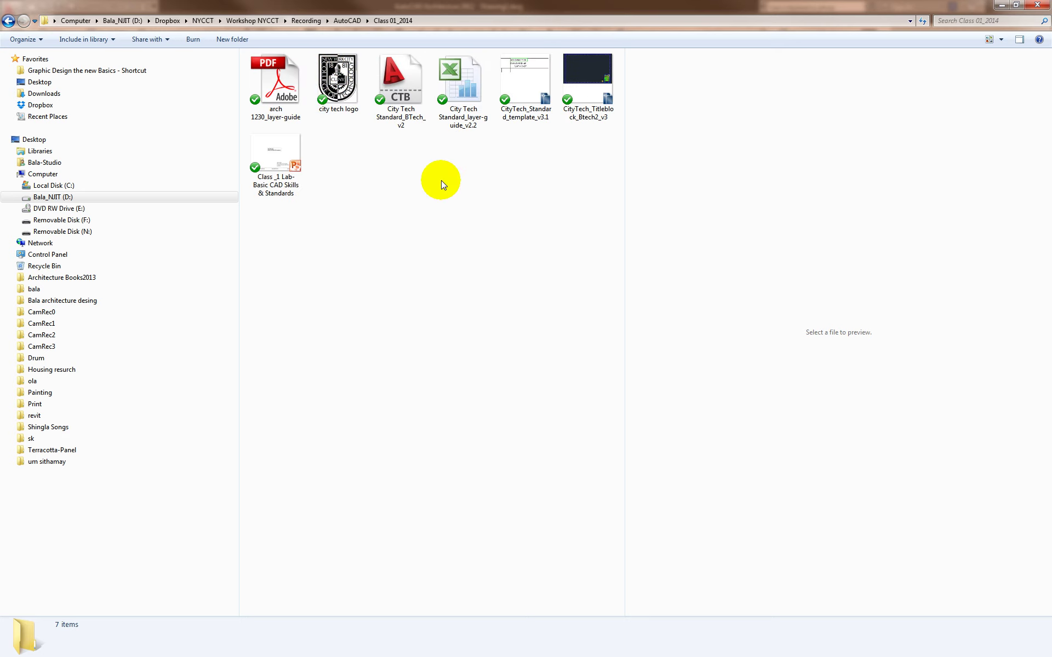
Step: Preview the city tech logo image and open the arch 1230_layer-guide PDF
left_click(292, 93)
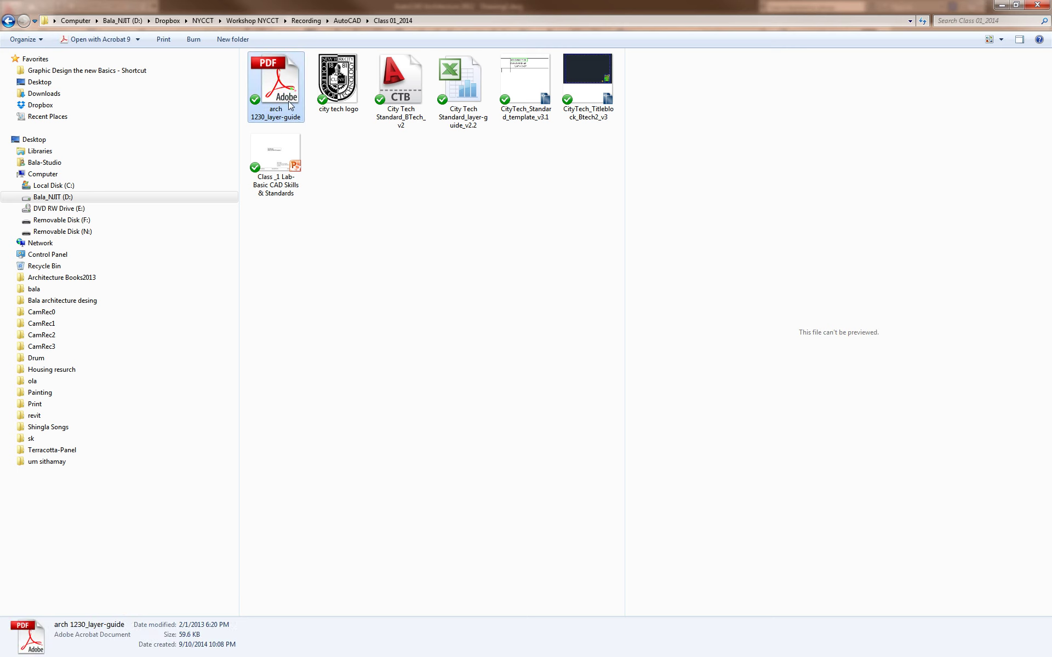
left_click(349, 77)
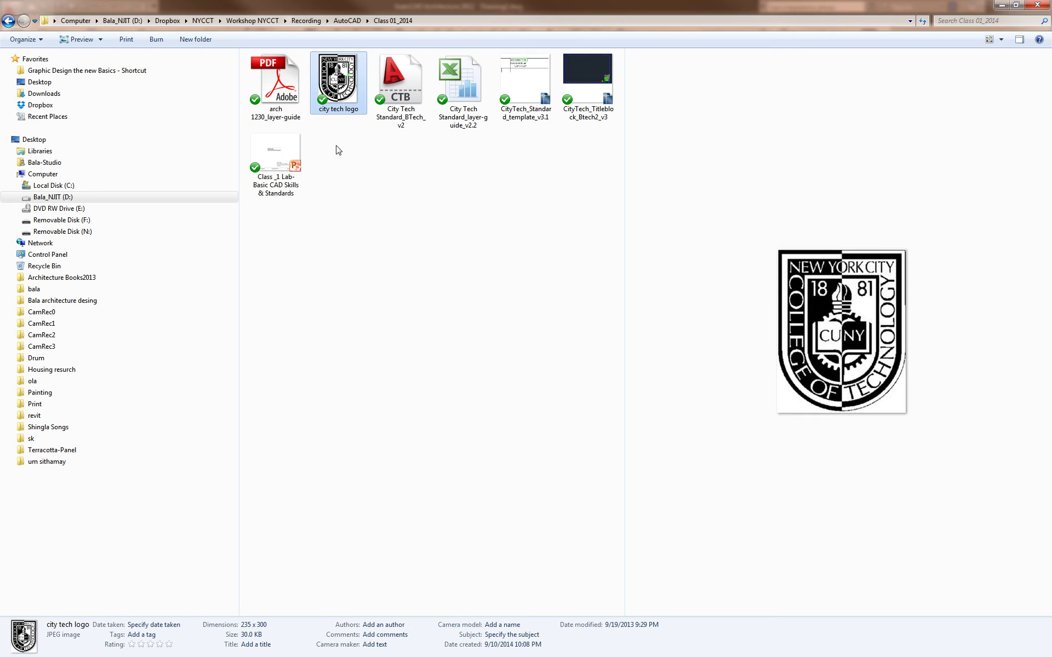
left_click(298, 82)
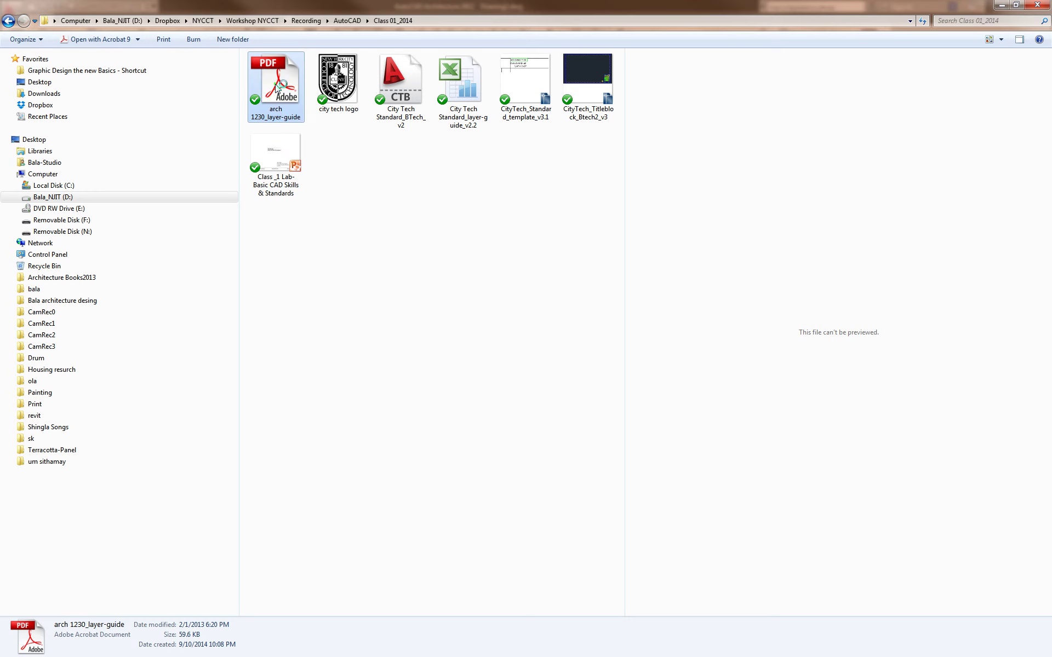
key("Return")
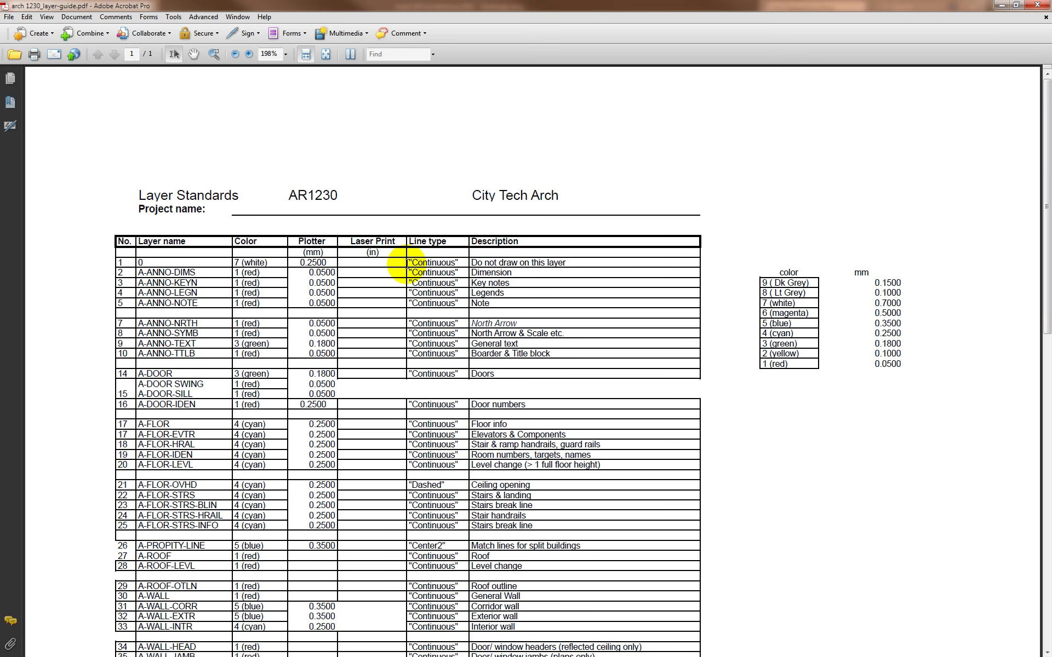
Step: Review the layer names, colors, plotter widths, line types and descriptions throughout the layer guide, and minimize the PDF
scroll(406, 265, "down", 5)
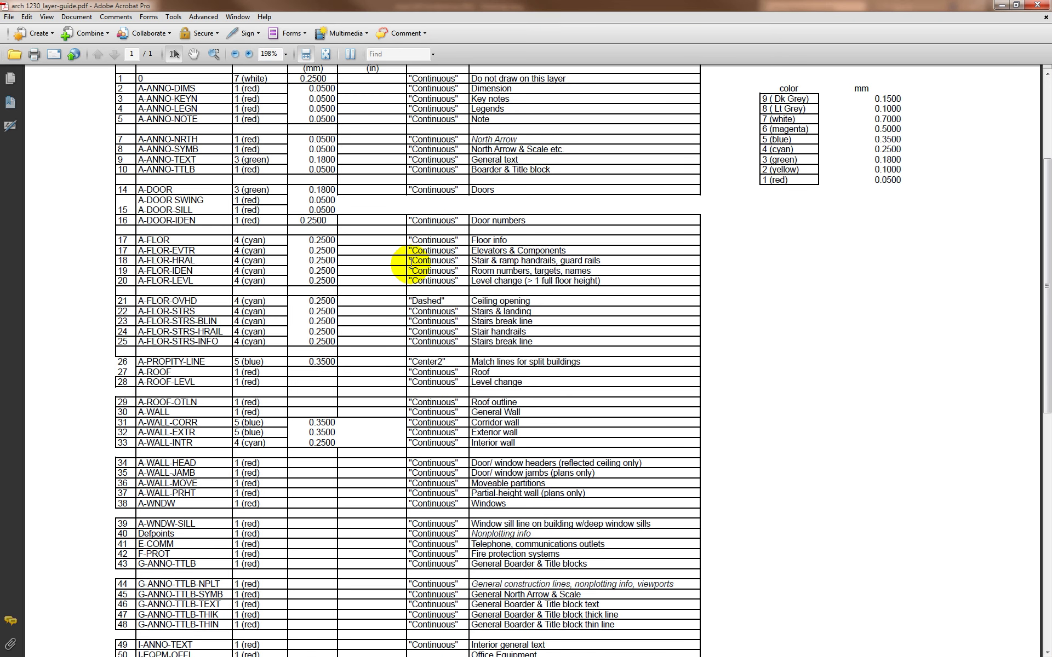
scroll(411, 263, "up", 1)
scroll(411, 263, "down", 3)
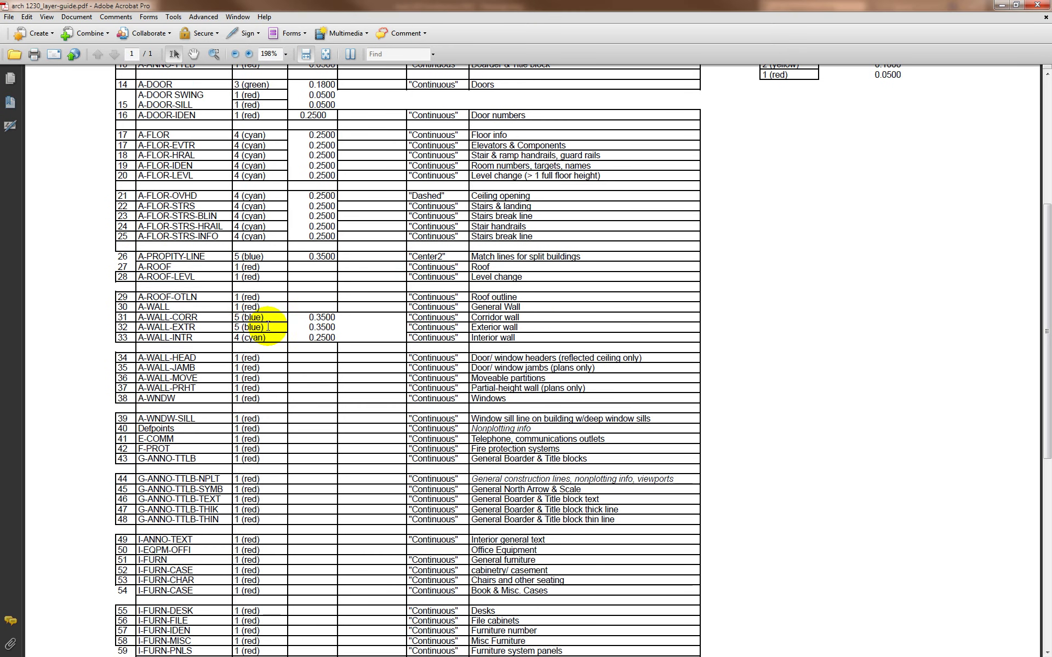
scroll(312, 328, "down", 5)
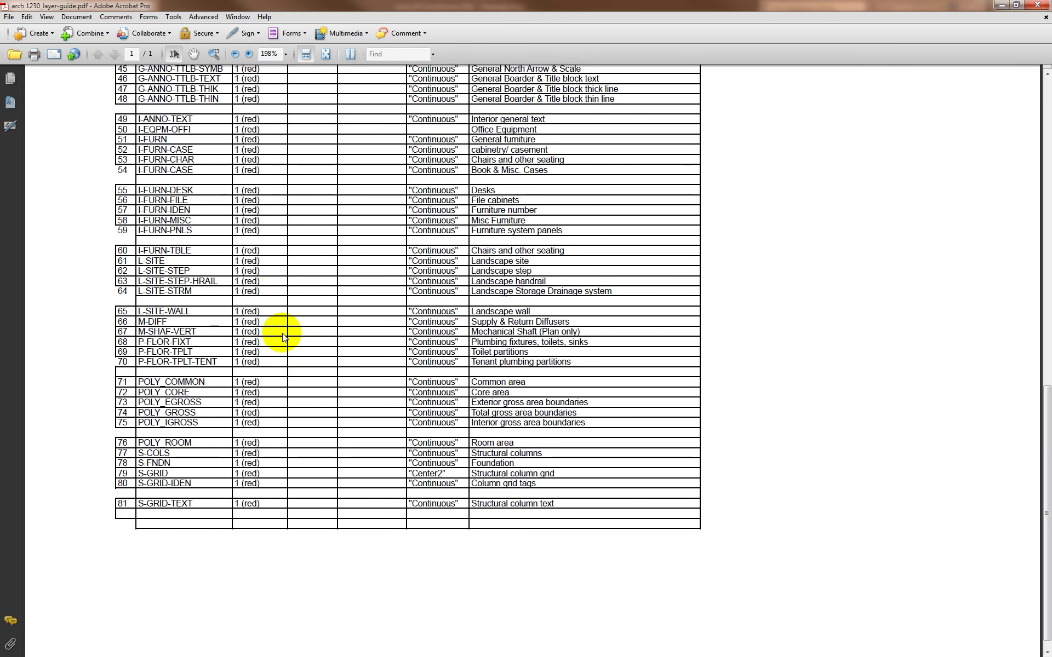
scroll(280, 349, "up", 8)
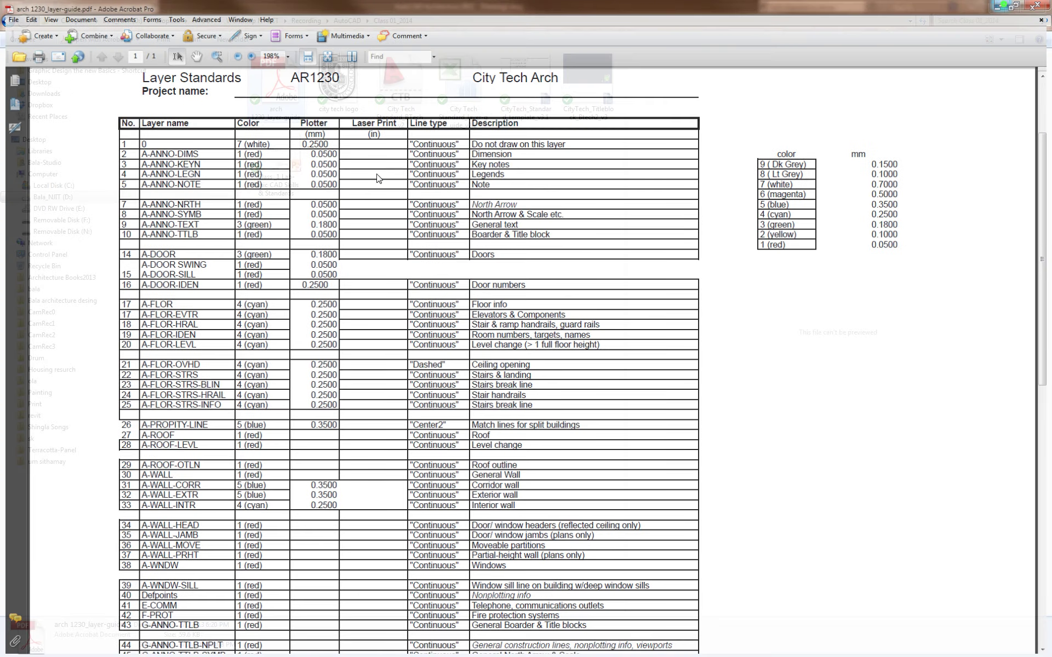
left_click(1002, 6)
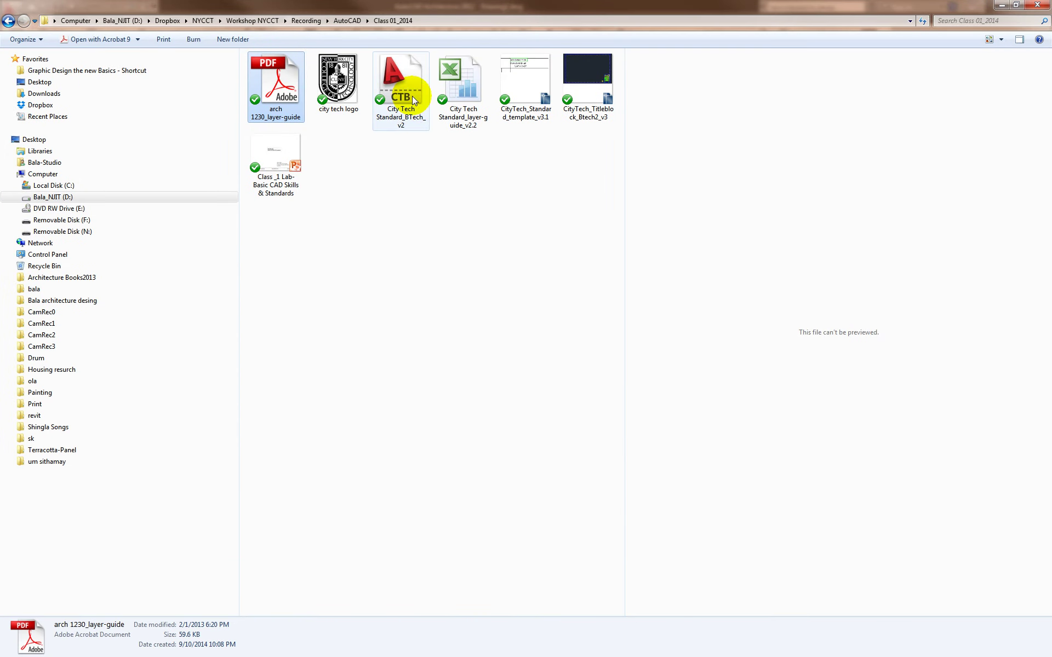
Step: Look over the CTB plot style, layer-guide spreadsheet, title block drawing and standard template drawing in the class folder
left_click(399, 85)
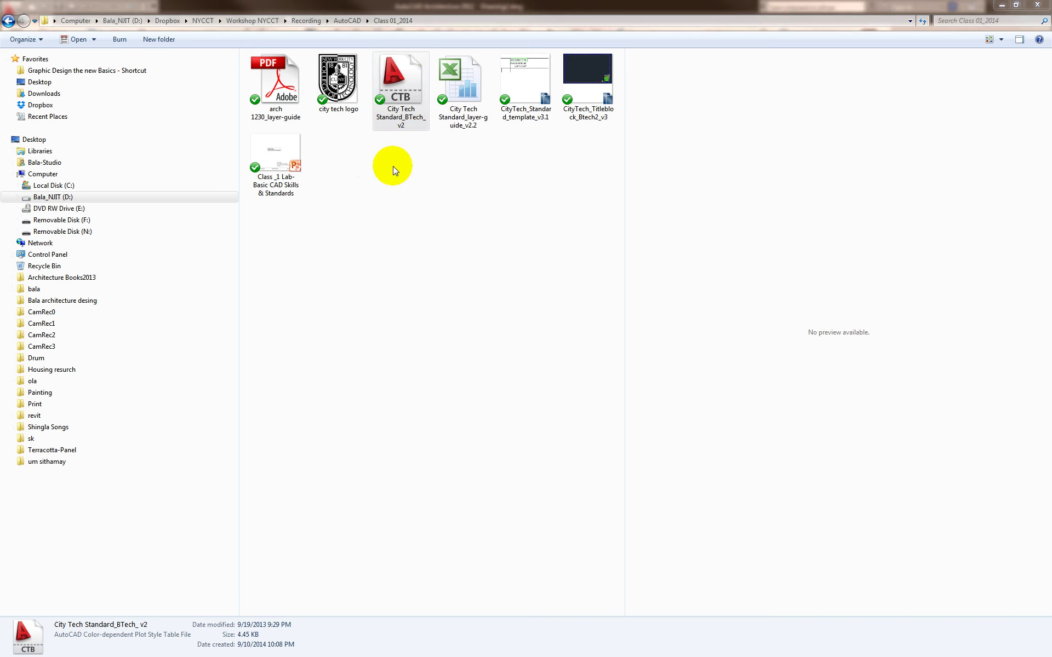
left_click(465, 88)
left_click(287, 97)
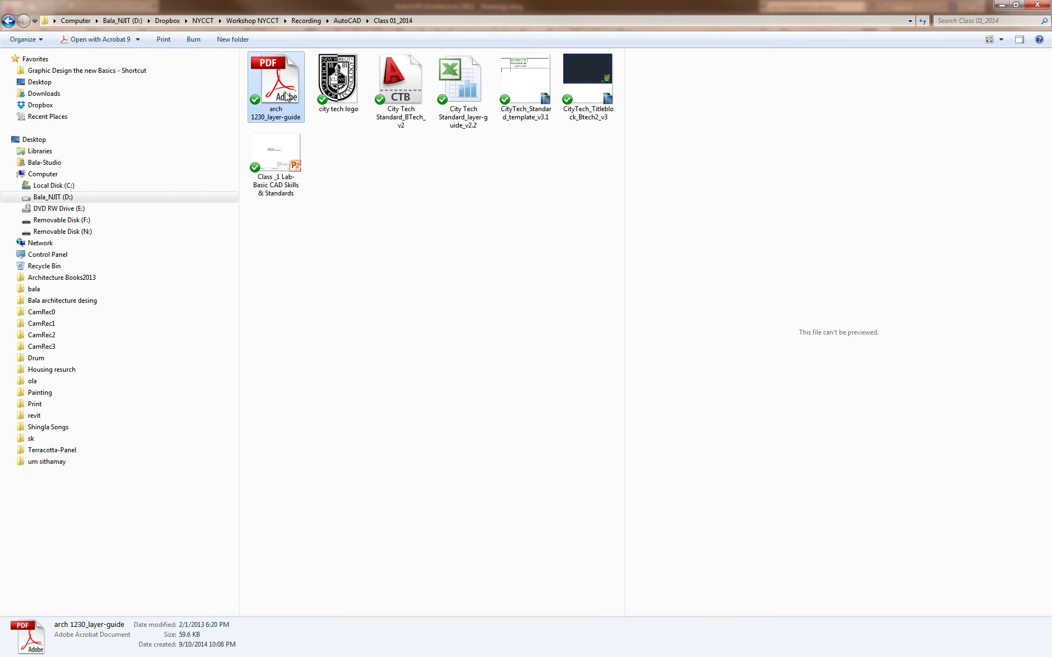
left_click(545, 91)
left_click(592, 97)
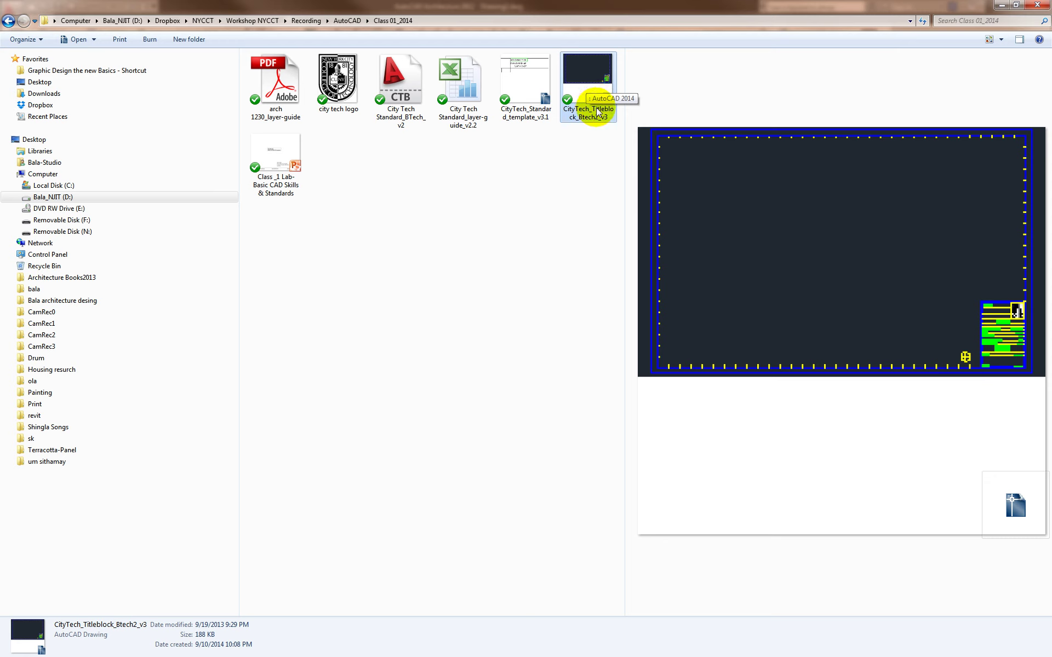
left_click(524, 84)
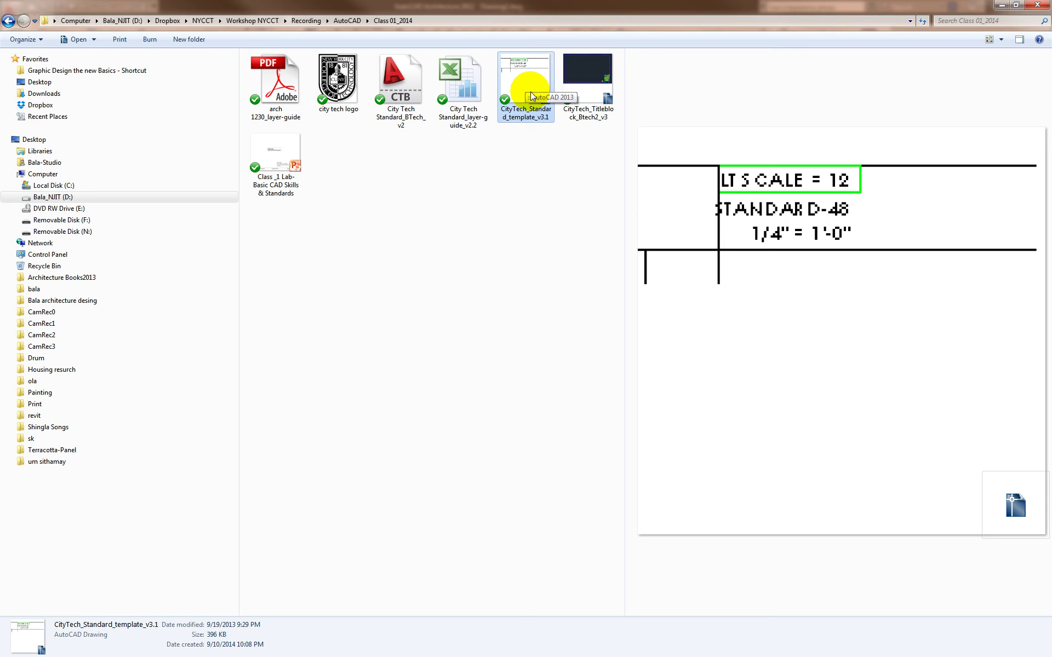
Step: Open the CityTech_Standard_template_v3.1 drawing in AutoCAD Architecture and dismiss the notice about newer object versions
double_click(528, 81)
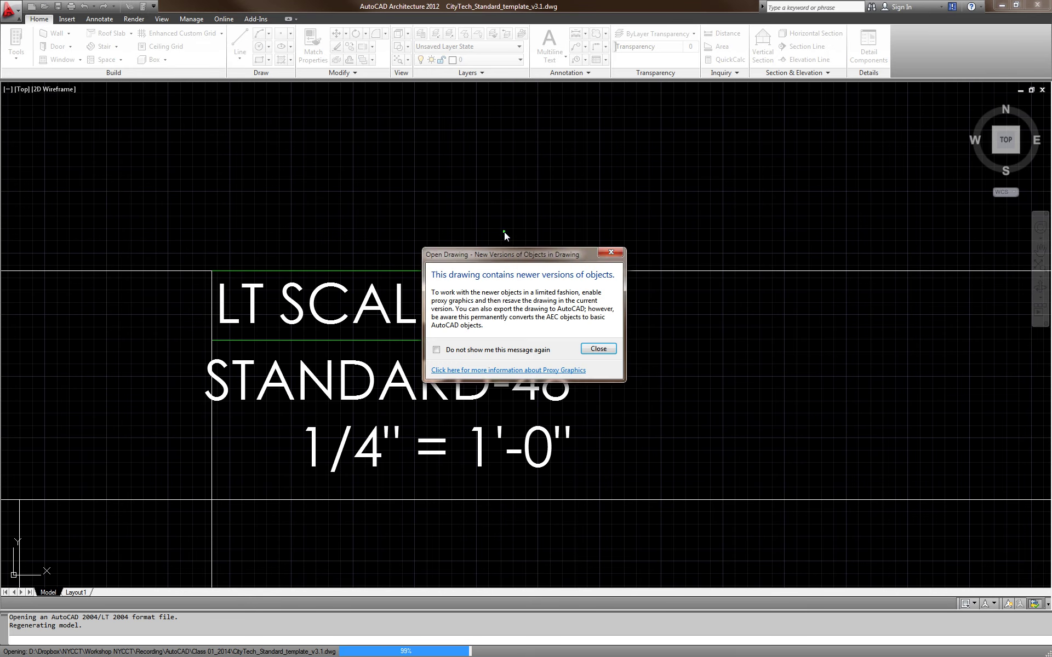
left_click(597, 348)
Step: Examine the row of drawing standards charts and the scale heading of the 3/16" = 1'-0" chart
scroll(563, 306, "down", 8)
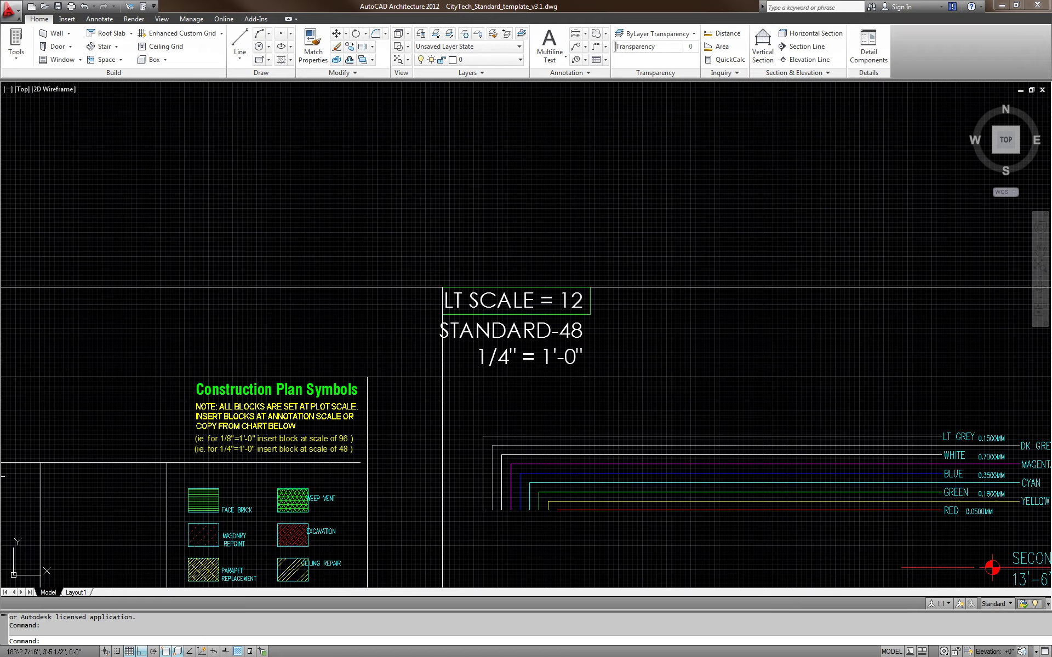
scroll(563, 305, "down", 6)
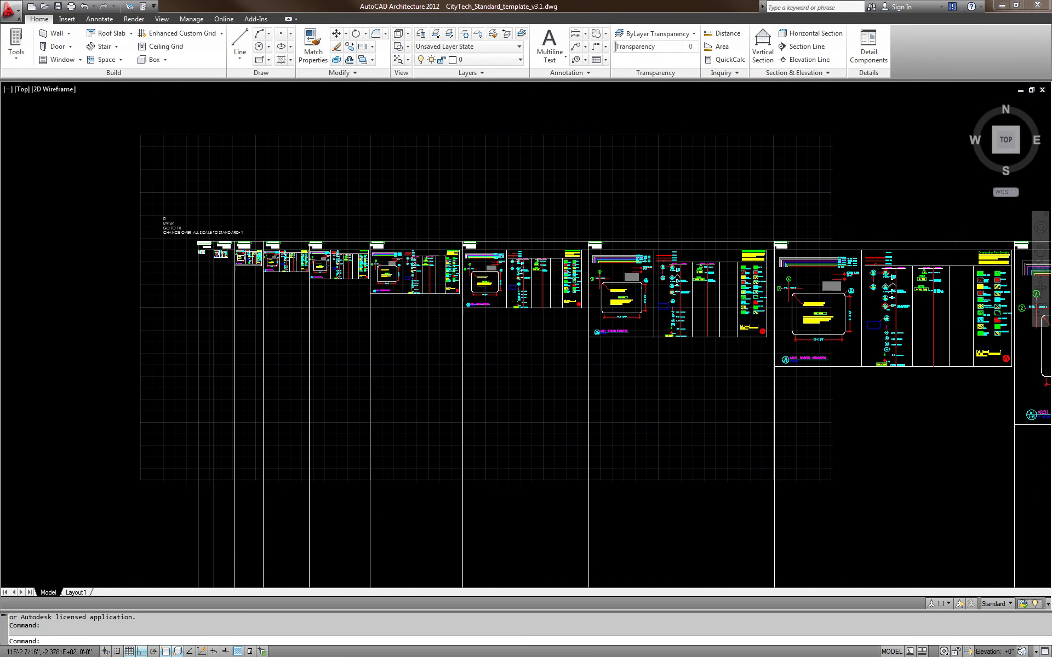
scroll(664, 308, "up", 12)
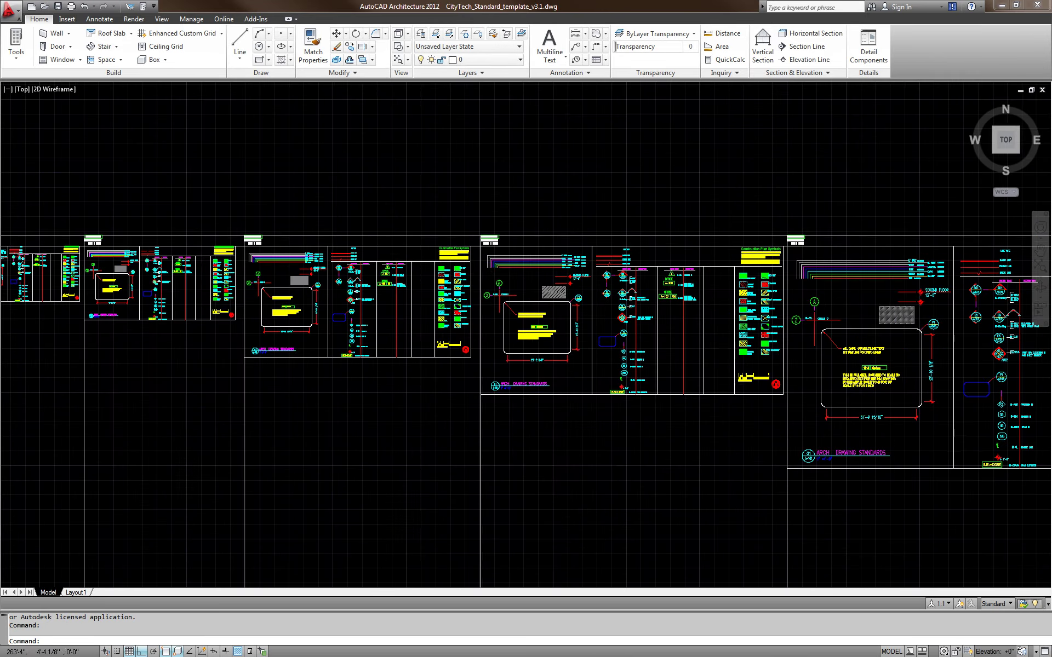
scroll(493, 241, "down", 4)
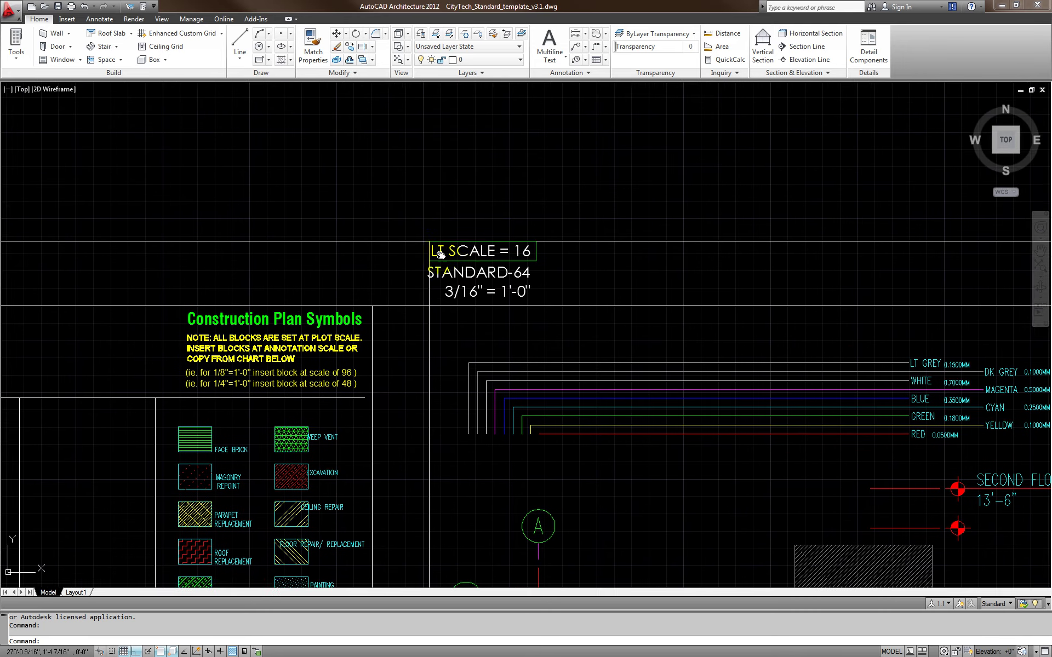
middle_click_drag(483, 212, 357, 205)
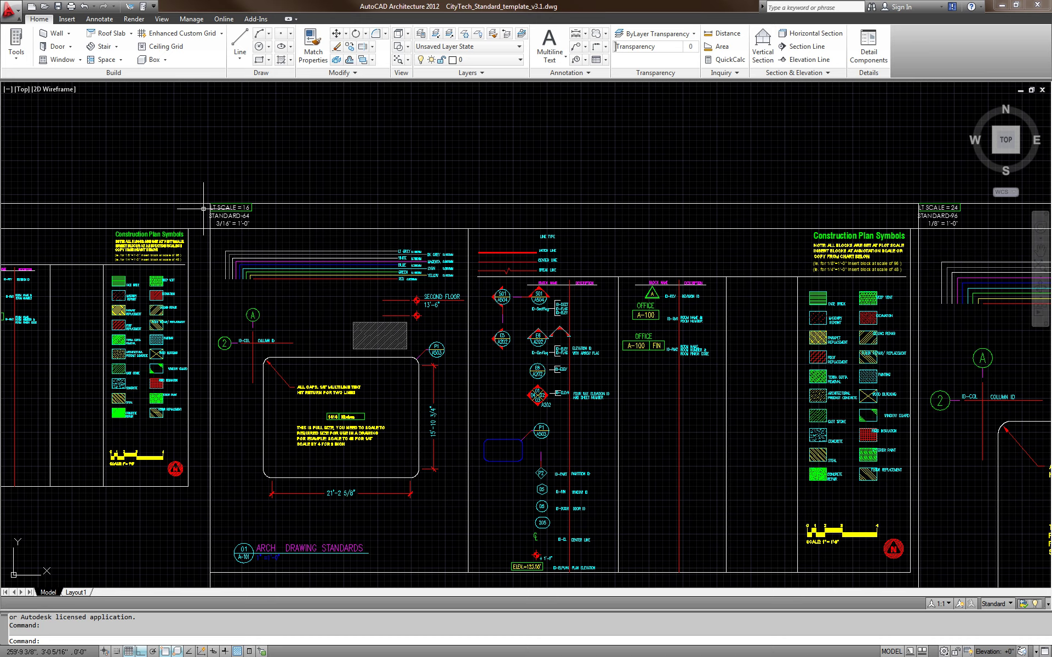
scroll(213, 197, "up", 8)
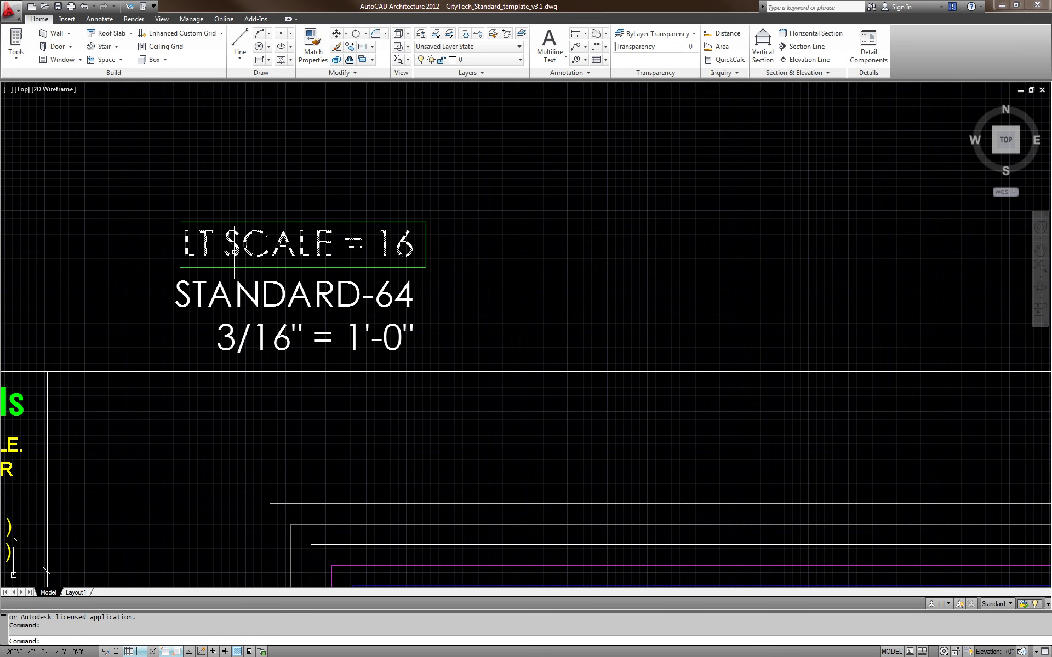
scroll(408, 257, "down", 4)
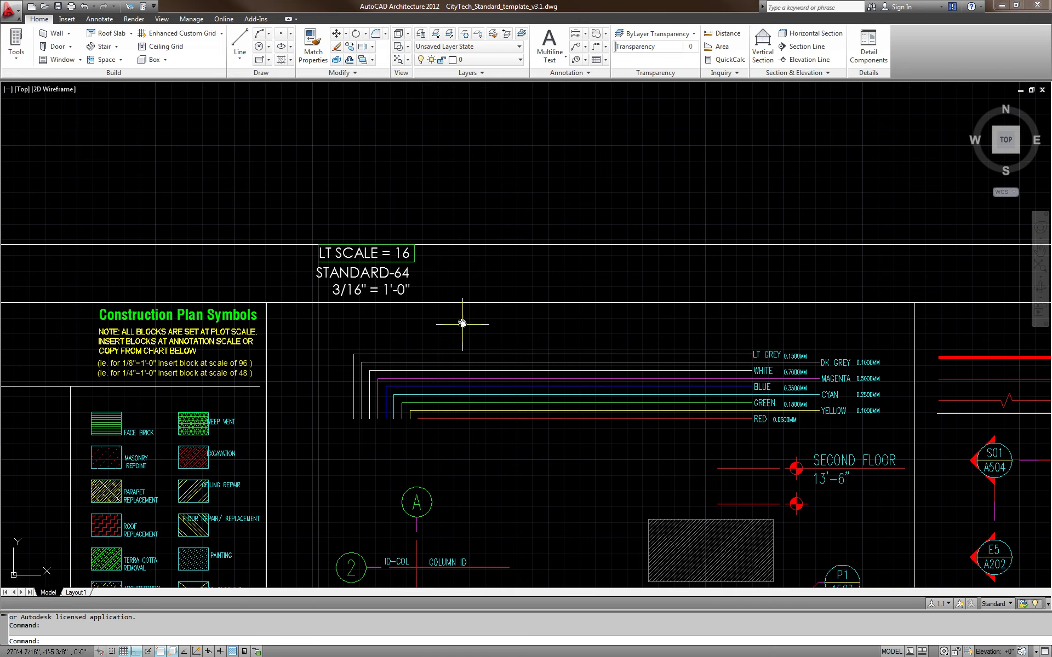
mouse_move(347, 335)
middle_mouse_down()
mouse_move(435, 199)
mouse_move(430, 307)
middle_mouse_up()
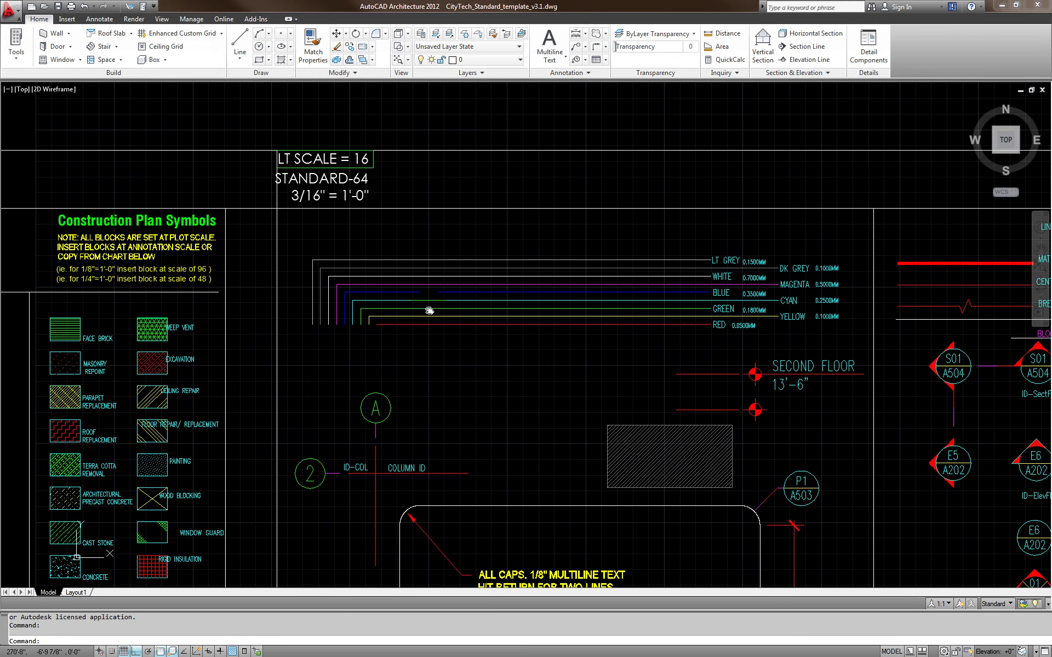
Step: Set the global linetype scale (LTSCALE) to 16
type("ts")
key("Return")
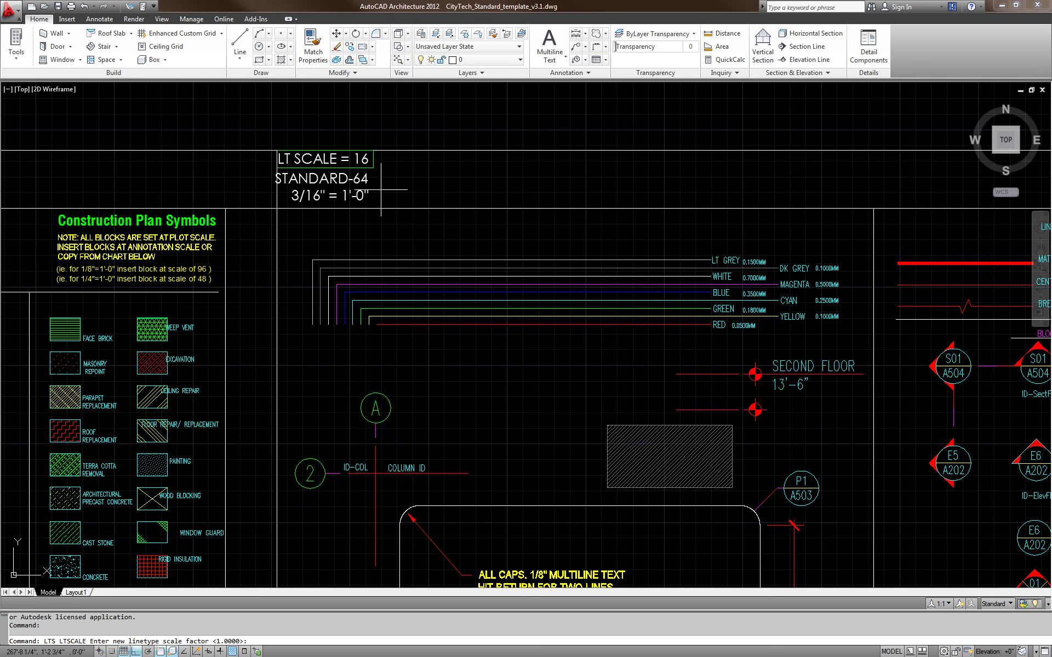
key("Return")
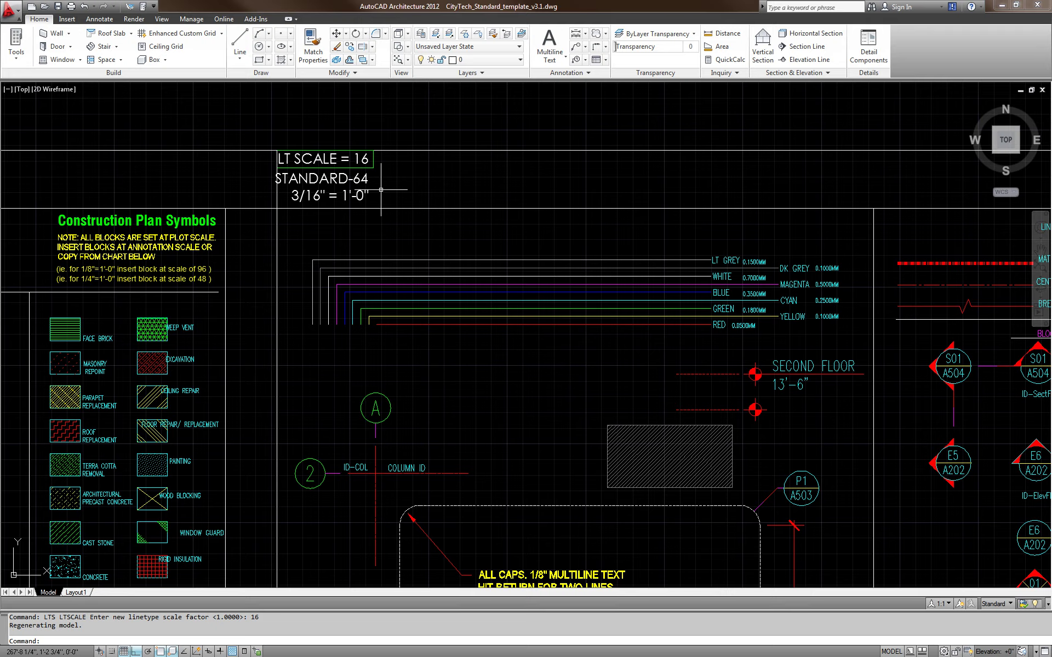
Step: Inspect the dashed and center lines in the 3/16" chart and compare its scale heading with the neighboring 1/4" = 1'-0" chart
scroll(484, 455, "up", 6)
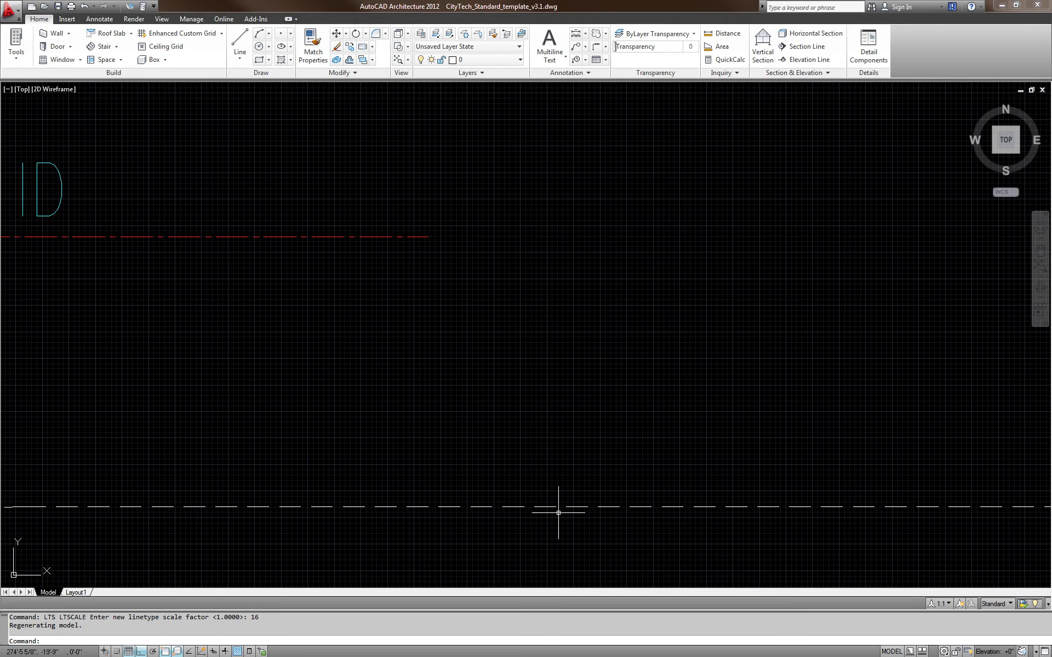
scroll(421, 486, "down", 6)
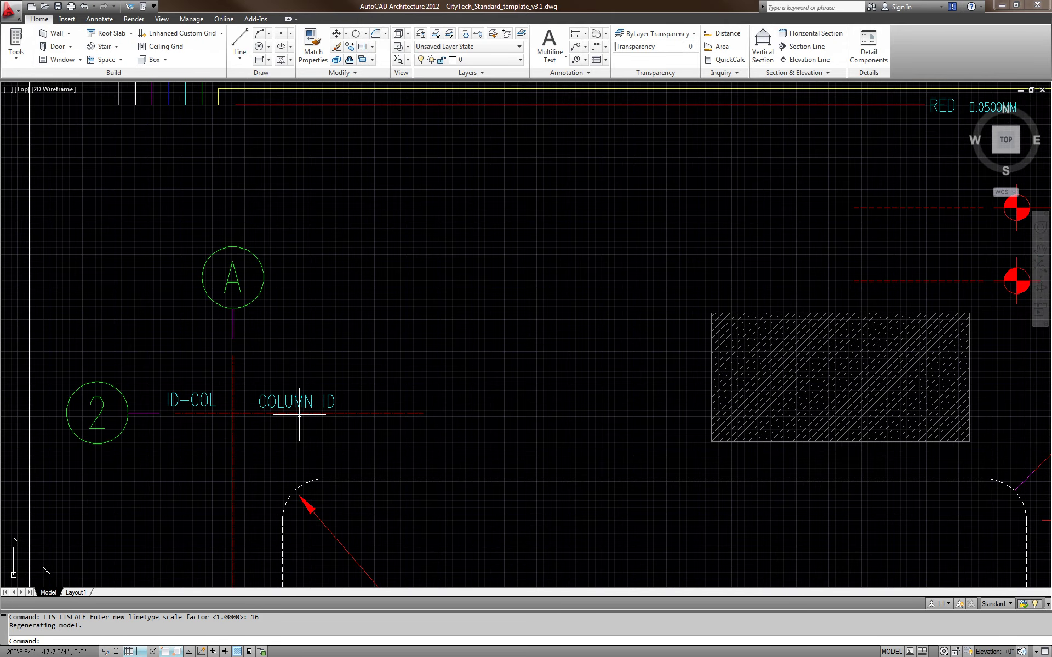
scroll(365, 392, "down", 6)
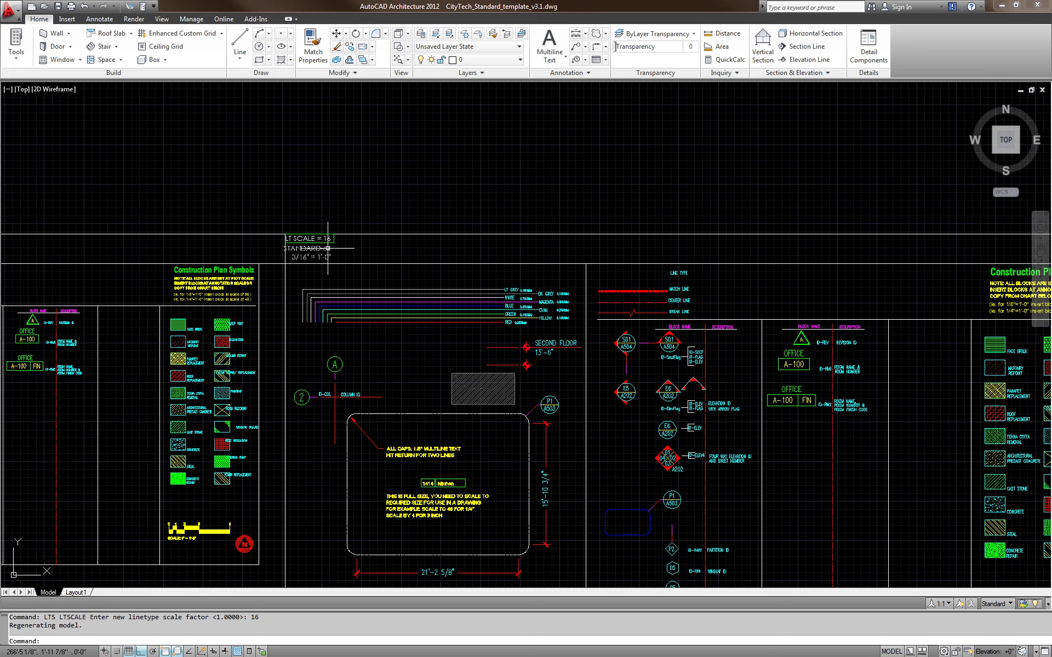
scroll(327, 234, "up", 6)
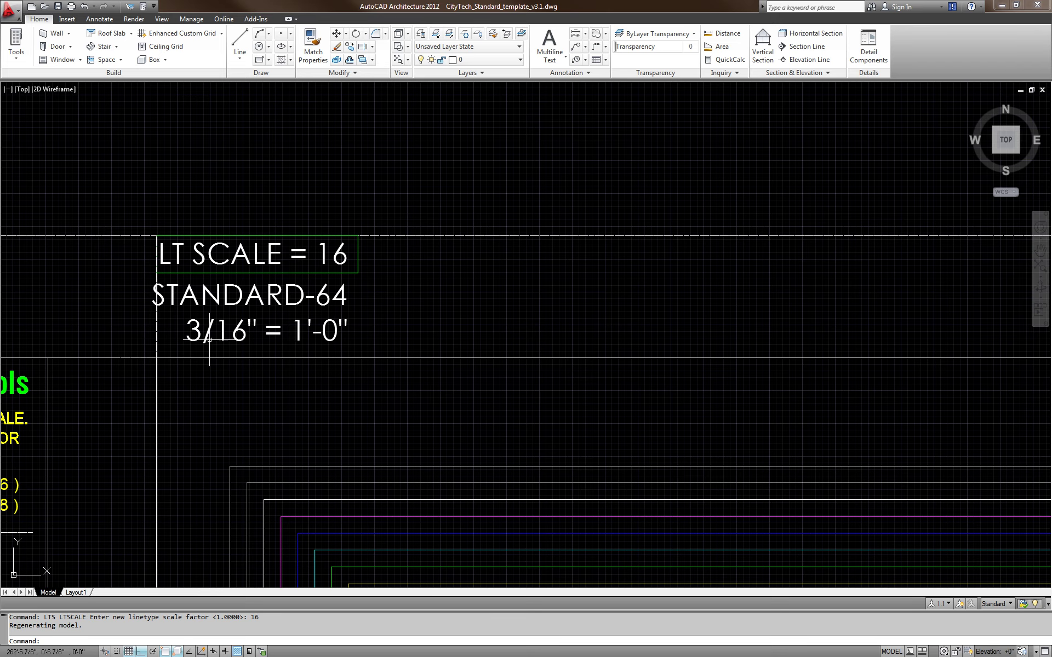
scroll(277, 317, "down", 8)
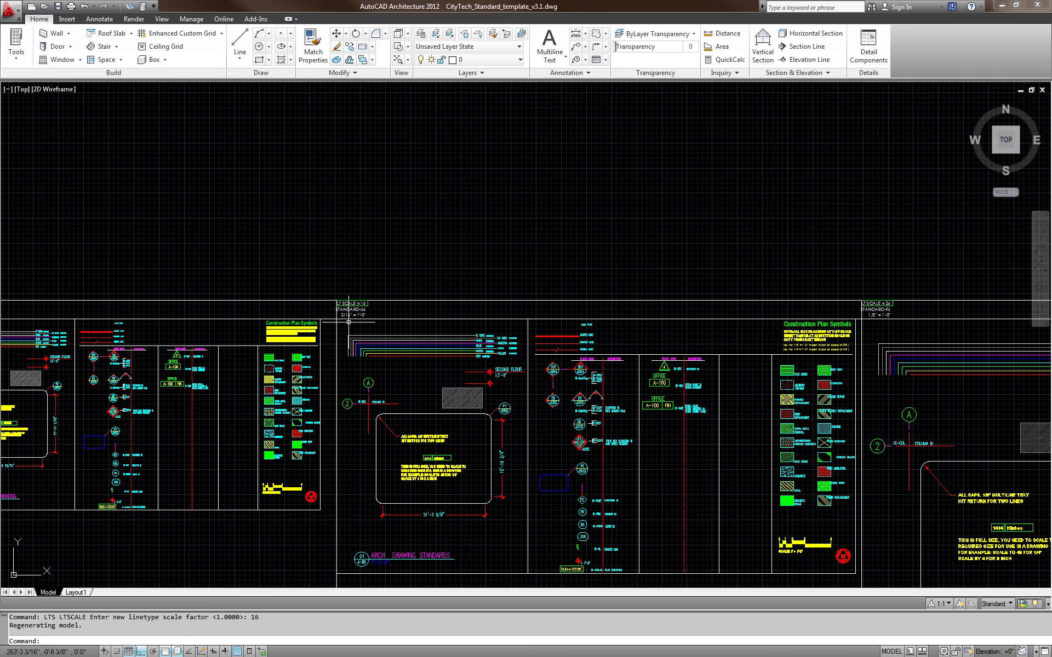
scroll(352, 318, "up", 4)
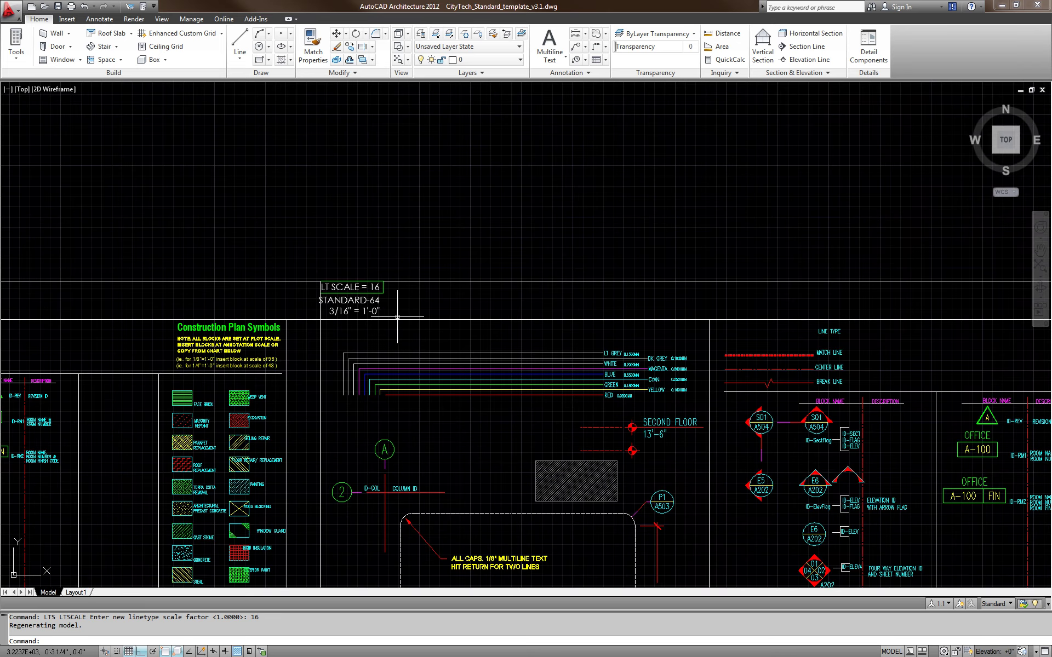
scroll(352, 318, "down", 5)
scroll(253, 308, "up", 7)
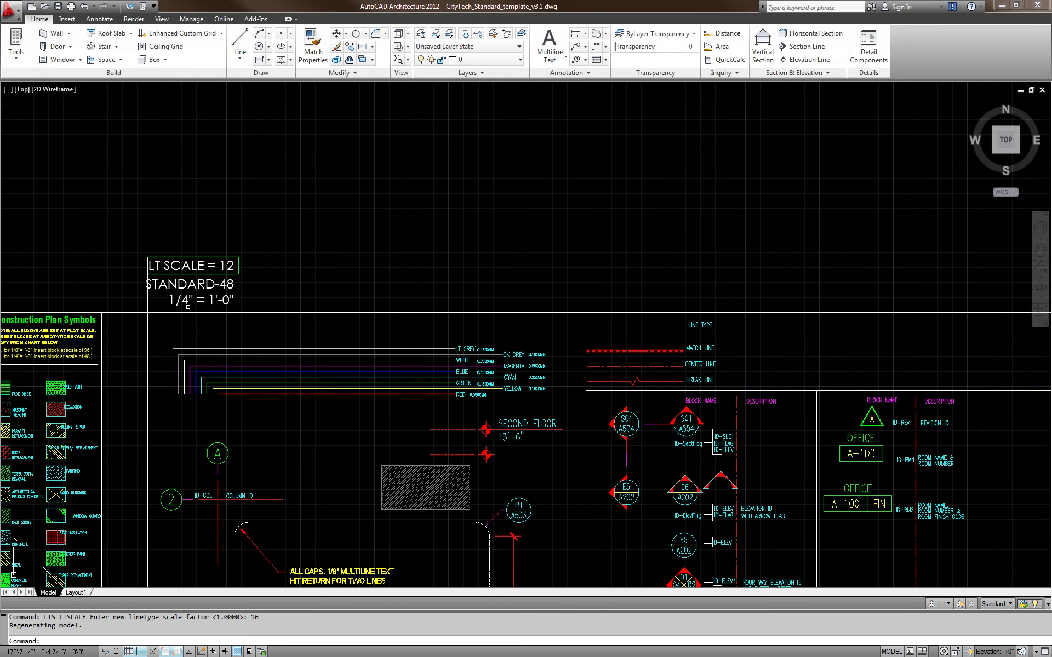
Step: Compare the linetype scale headings of the 1/4" = 1'-0" and 3/8" = 1'-0" charts along the row of drawing standards charts
scroll(244, 295, "up", 2)
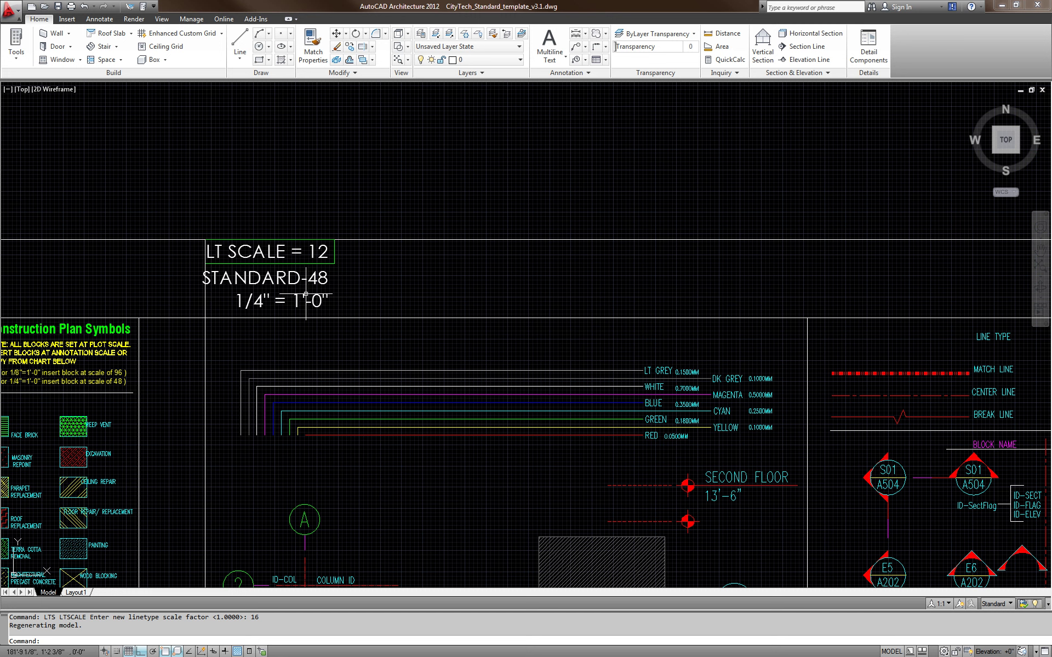
scroll(297, 302, "down", 3)
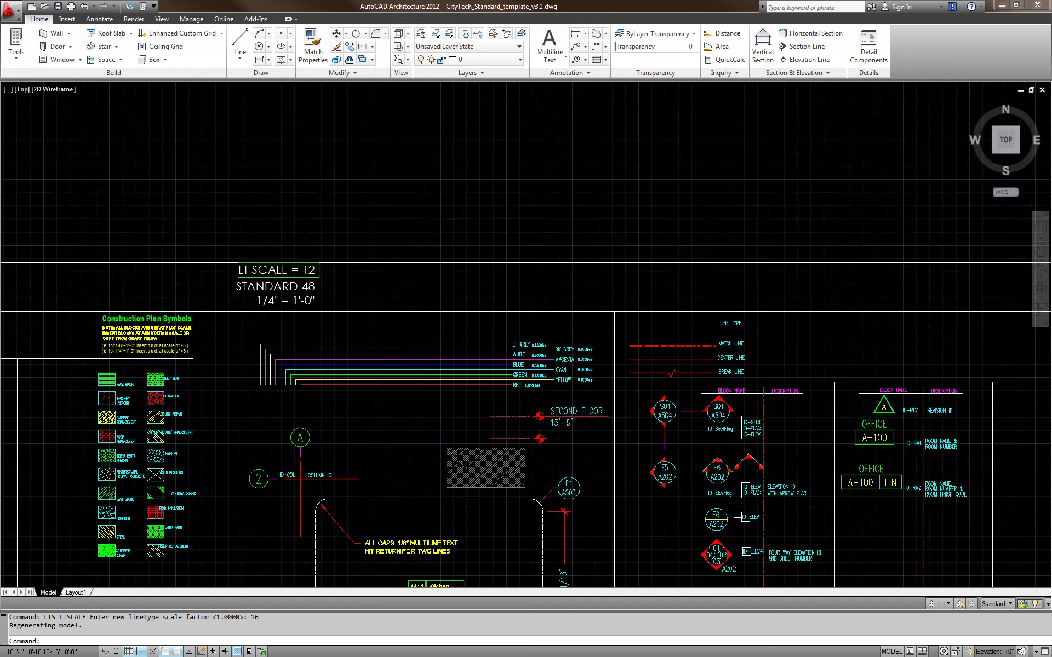
mouse_move(321, 263)
middle_mouse_down()
mouse_move(312, 228)
mouse_move(495, 276)
middle_mouse_up()
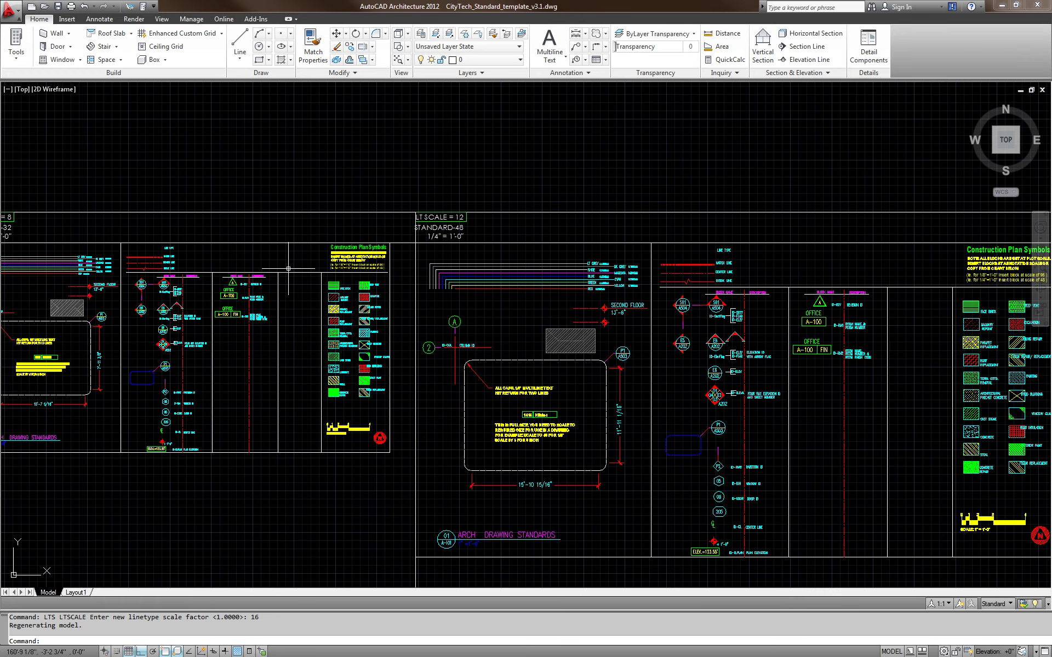
middle_click_drag(288, 268, 482, 269)
scroll(185, 249, "up", 3)
scroll(282, 291, "down", 5)
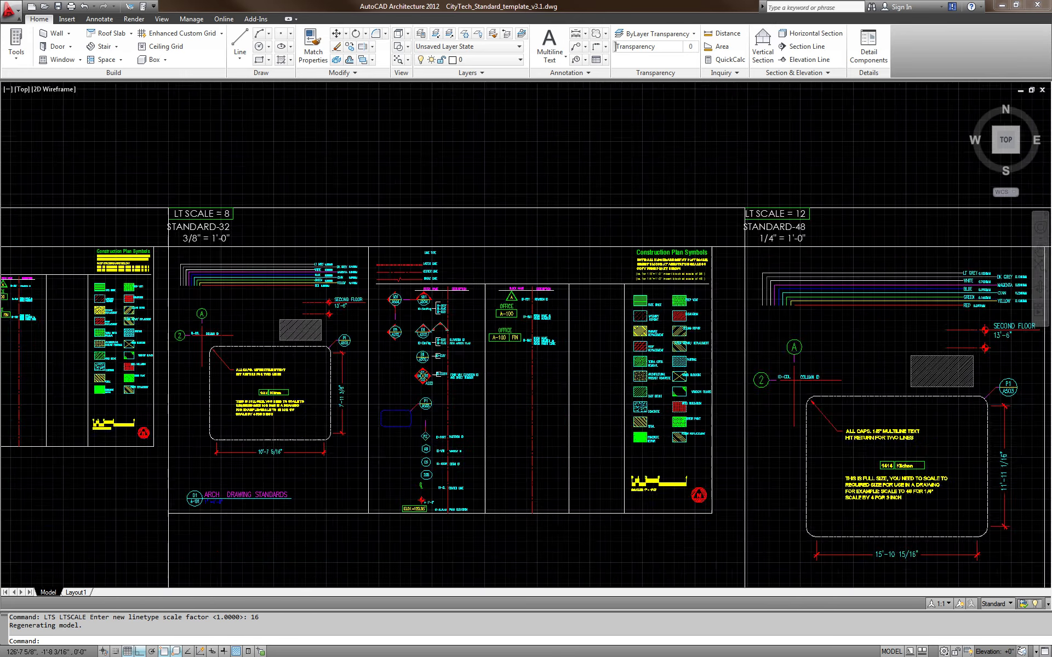
scroll(509, 332, "up", 3)
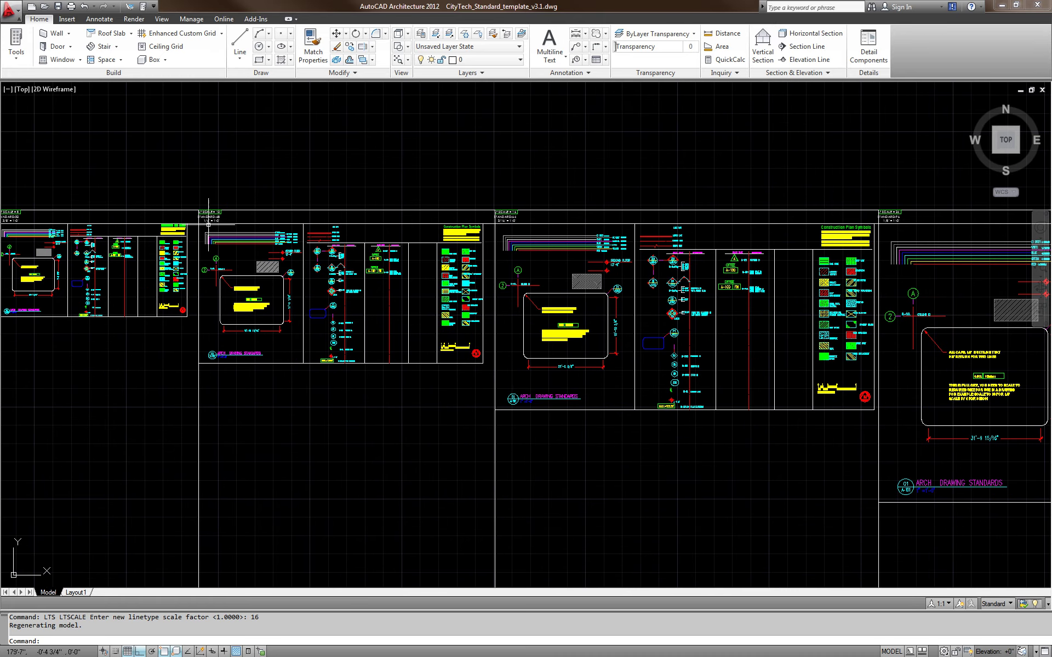
scroll(307, 259, "up", 3)
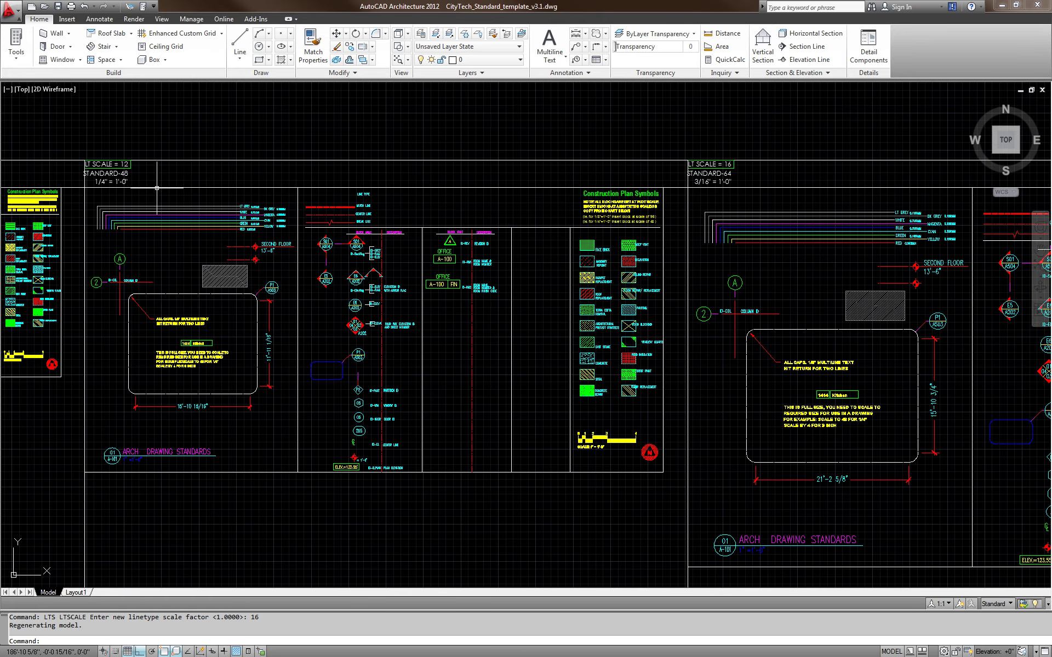
Step: Examine the scale heading, lineweight colors and annotation symbols of the 1/8" = 1'-0" drawing standards chart
middle_click_drag(580, 324, 277, 340)
scroll(277, 340, "down", 4)
scroll(413, 261, "up", 3)
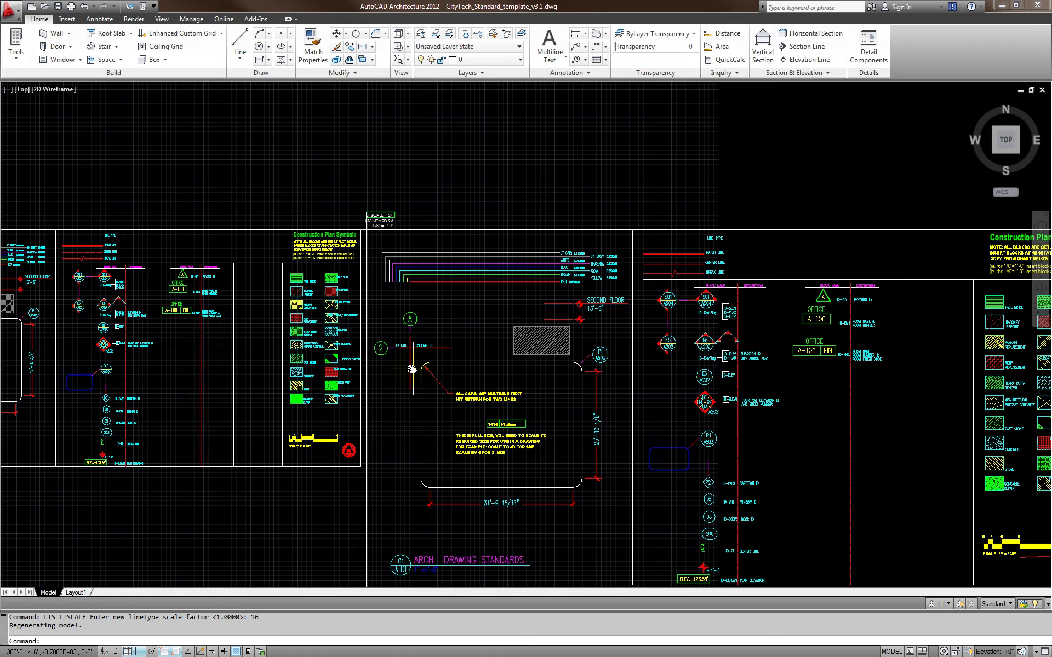
scroll(385, 240, "up", 4)
scroll(396, 236, "down", 5)
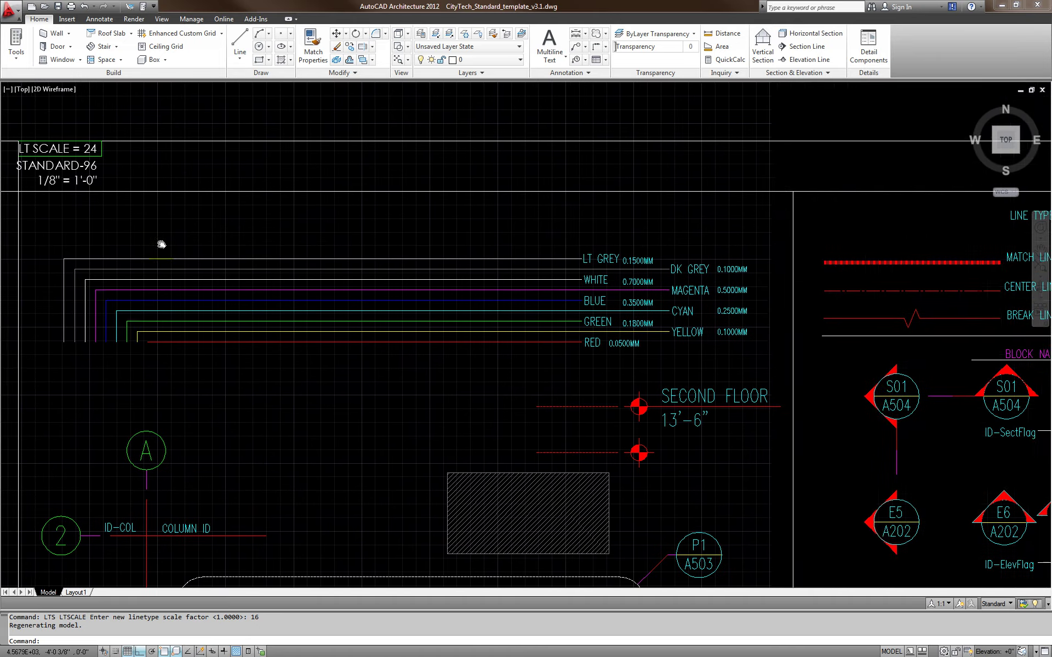
scroll(259, 280, "up", 3)
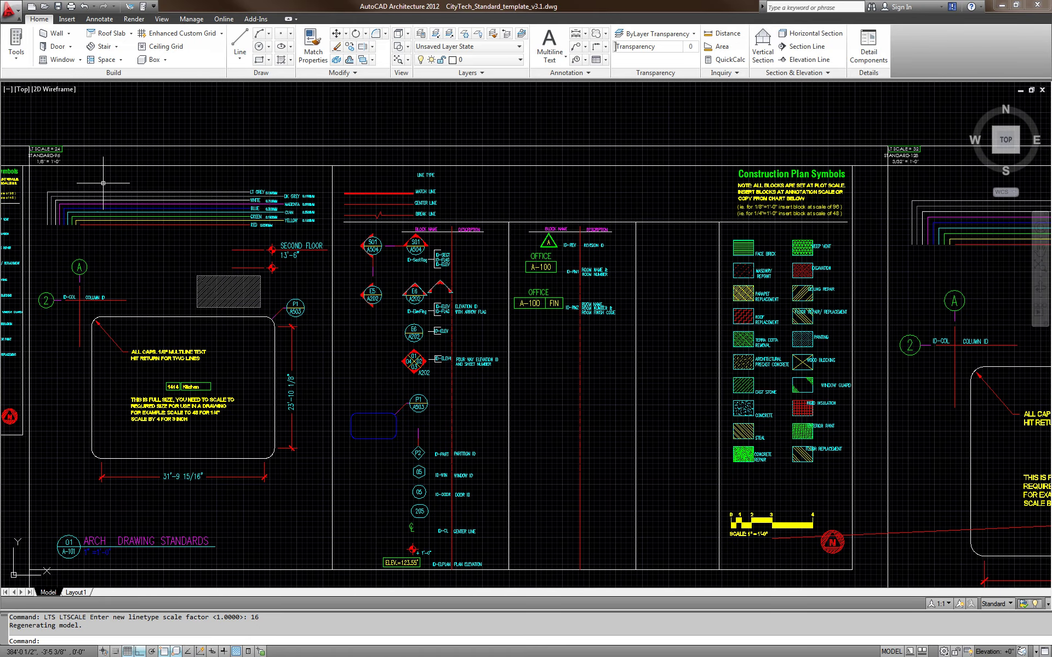
scroll(52, 139, "up", 5)
scroll(118, 197, "down", 6)
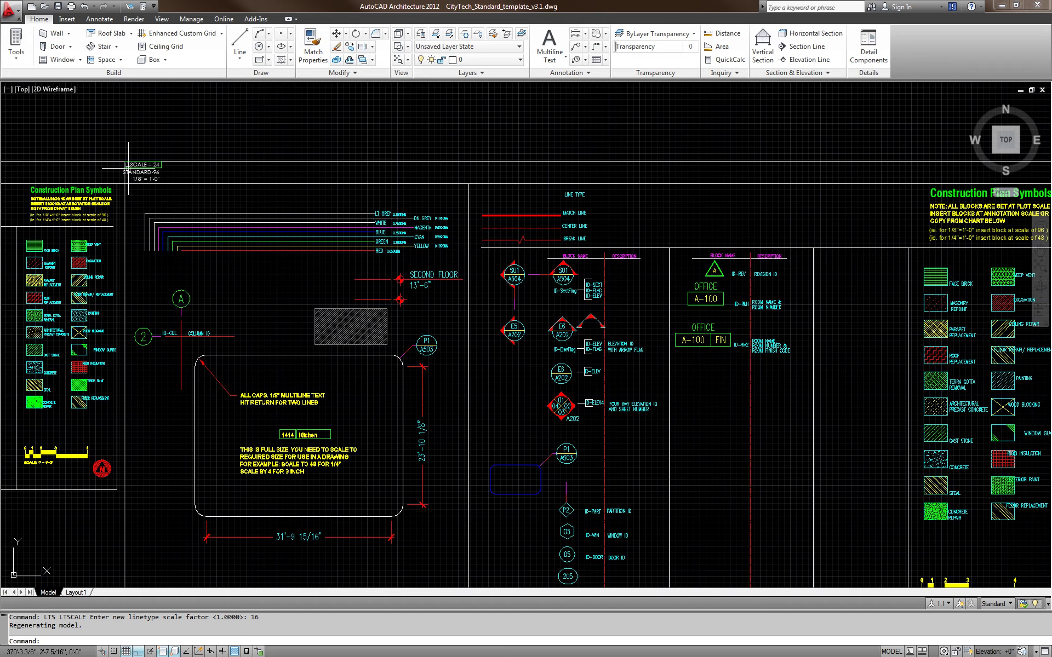
scroll(284, 361, "up", 3)
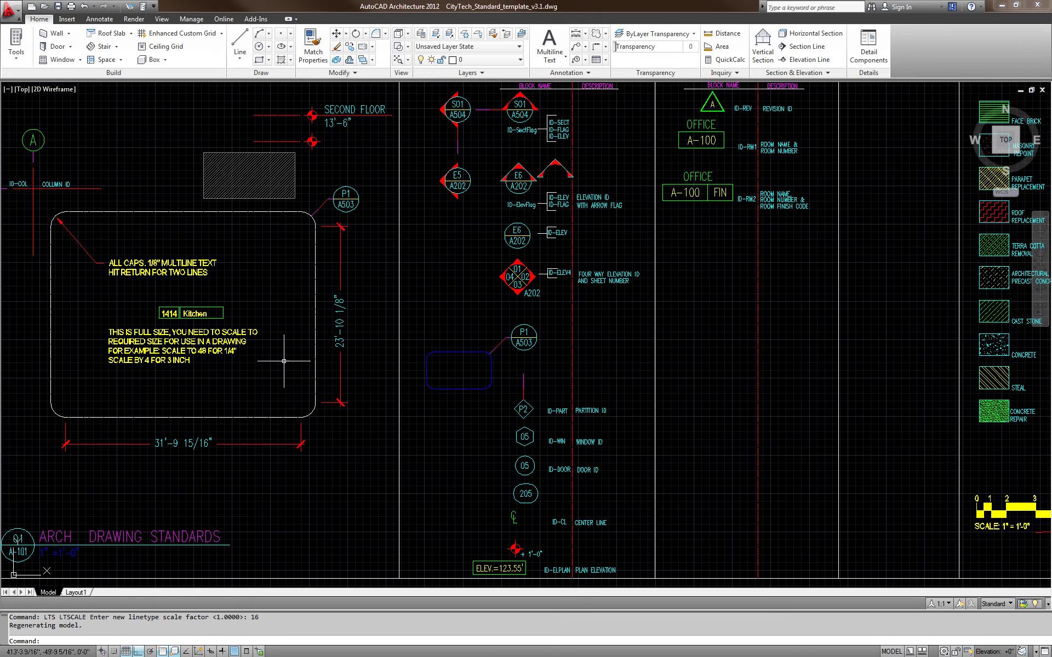
left_click(355, 418)
key("Escape")
left_click(294, 476)
left_click(249, 441)
key("Escape")
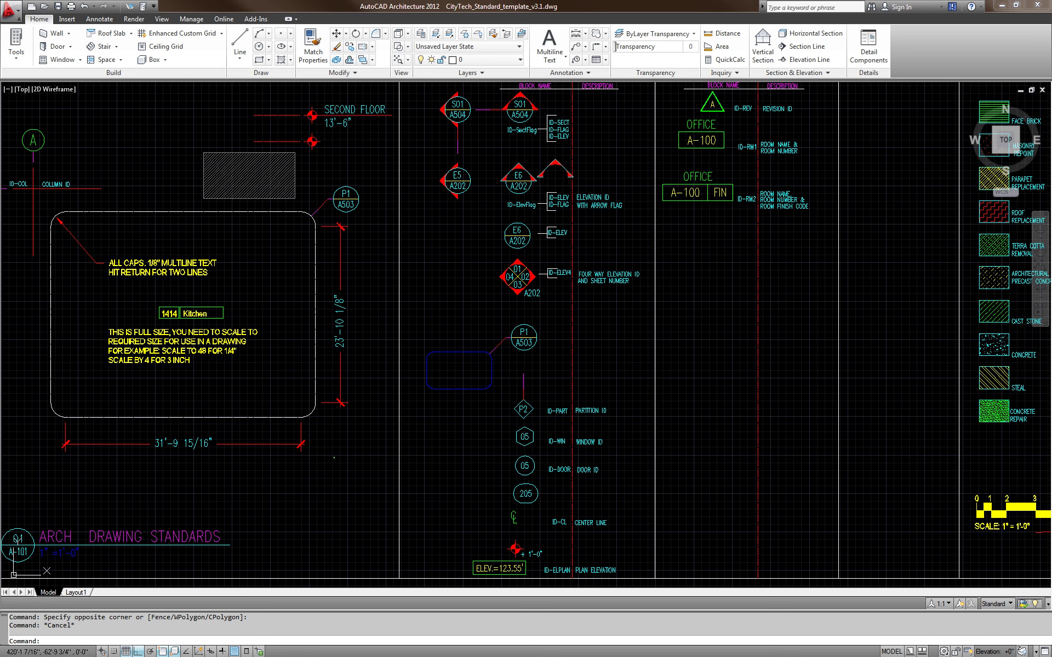
Step: Delete the loose arrow flag beside the E6/A202 elevation symbol in the 1/8" = 1'-0" chart
scroll(339, 433, "down", 2)
middle_click_drag(332, 413, 330, 414)
left_click(437, 268)
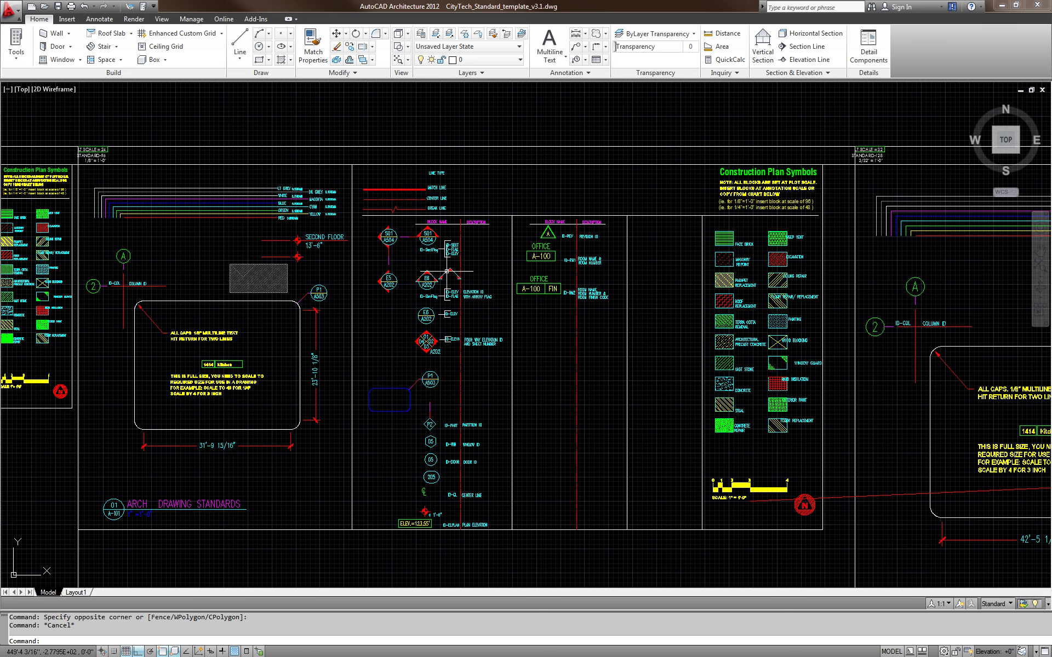
scroll(444, 273, "up", 5)
left_click(503, 302)
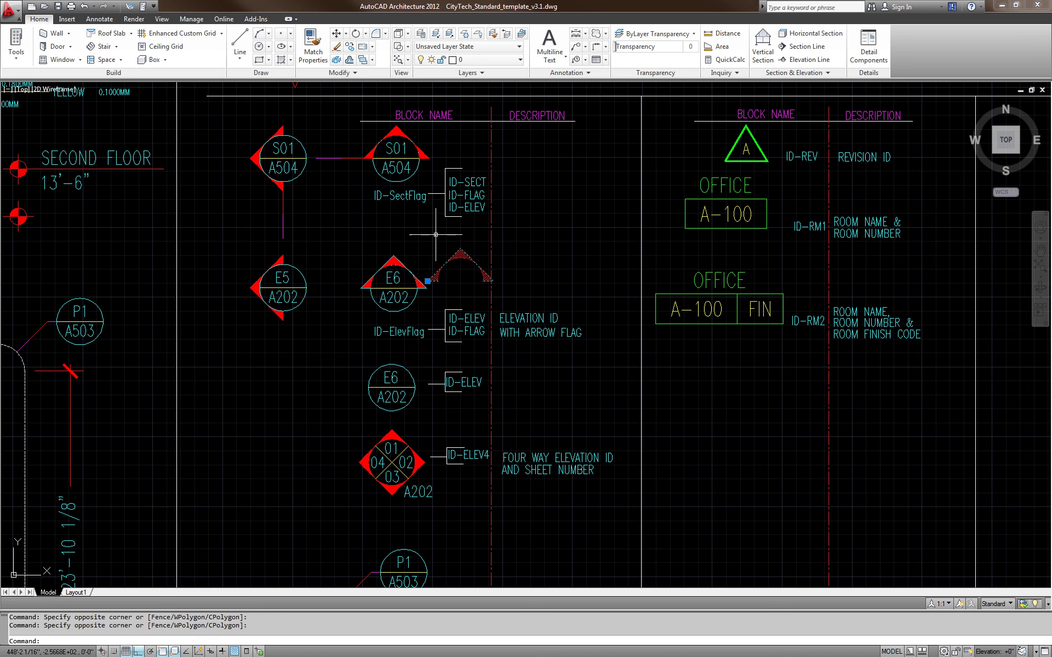
key("Delete")
scroll(444, 293, "down", 6)
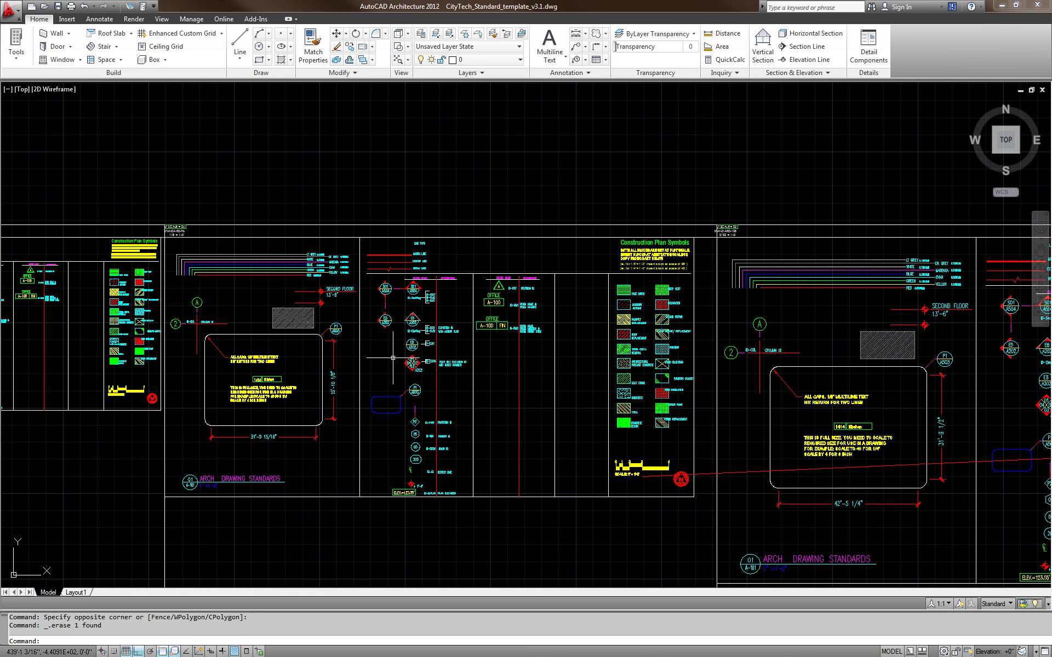
Step: Switch to the Drawing2 drawing and cancel any active command there
key("ctrl+Tab")
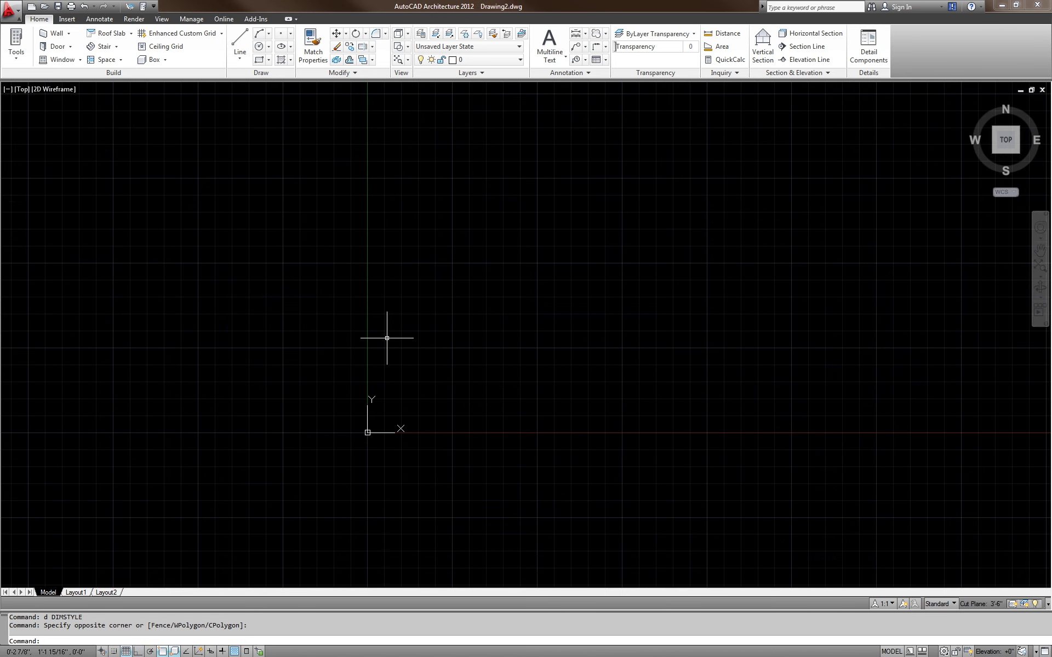
key("Escape")
mouse_move(364, 369)
middle_mouse_down()
mouse_move(265, 406)
mouse_move(390, 388)
middle_mouse_up()
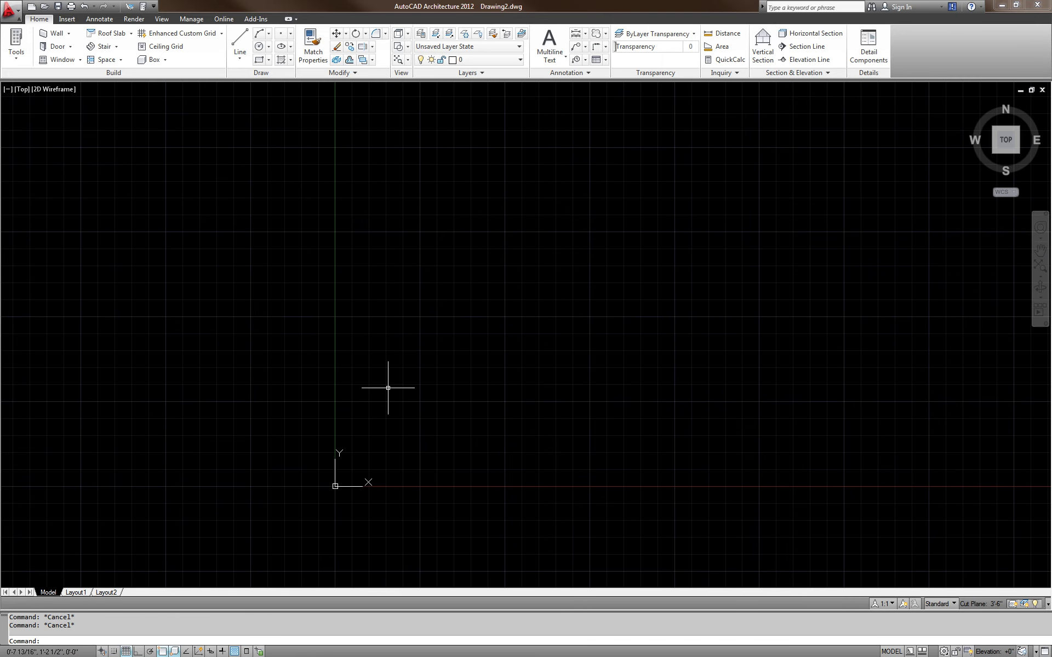
middle_click_drag(406, 432, 425, 361)
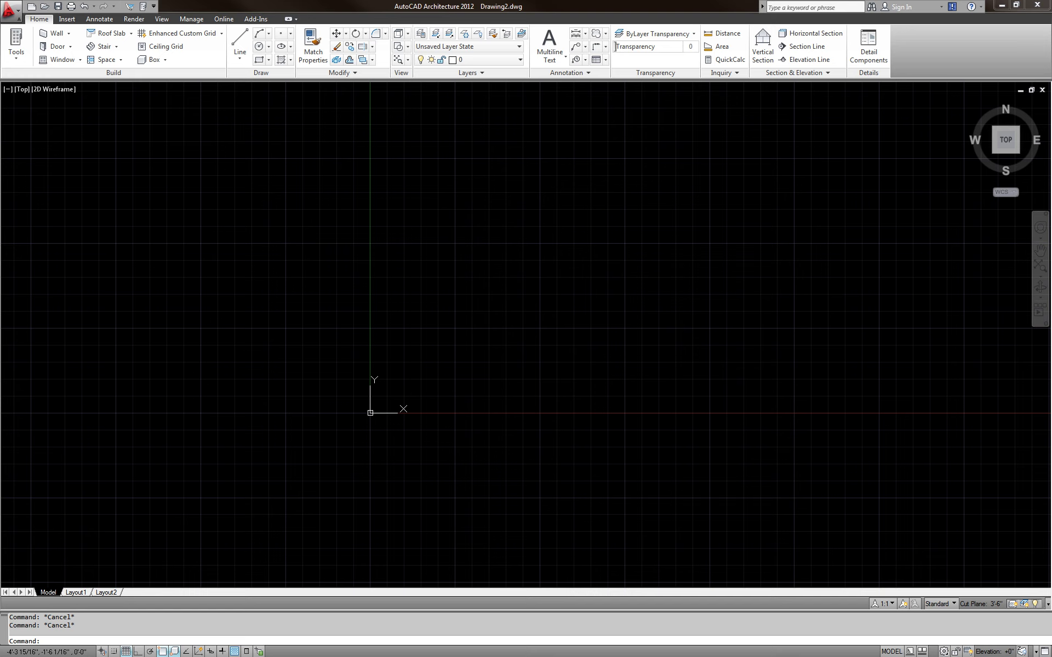
Step: Widen the City Tech Standard_BTech_ v2.ctb plot style editor, examine the color lineweights in its table view, and close it
left_click_drag(56, 192, 277, 134)
left_click_drag(381, 184, 949, 184)
left_click(167, 149)
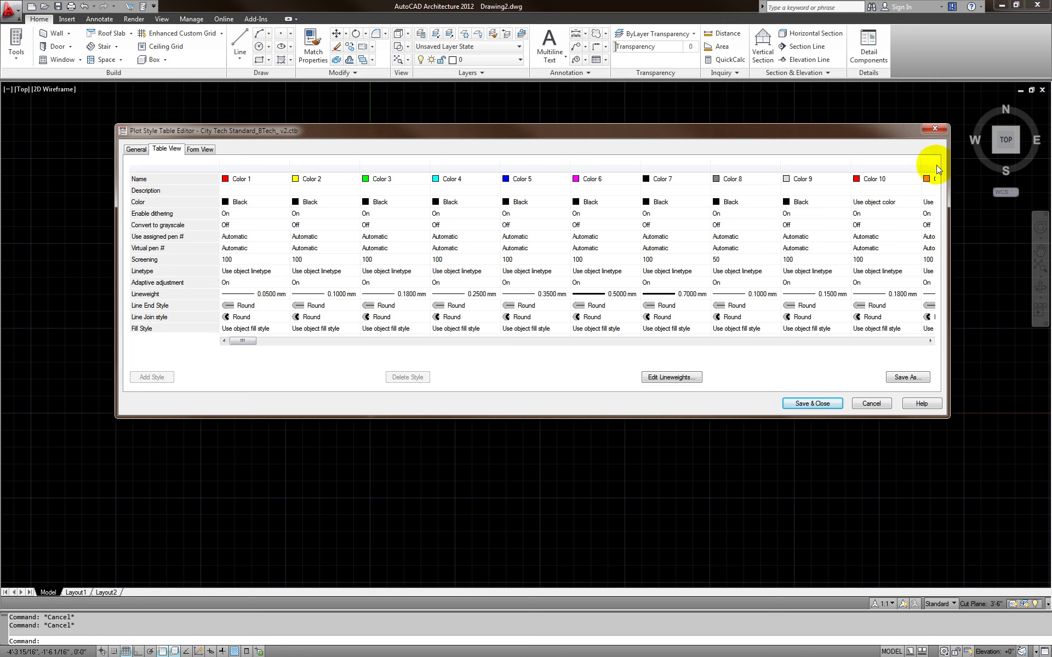
left_click(934, 131)
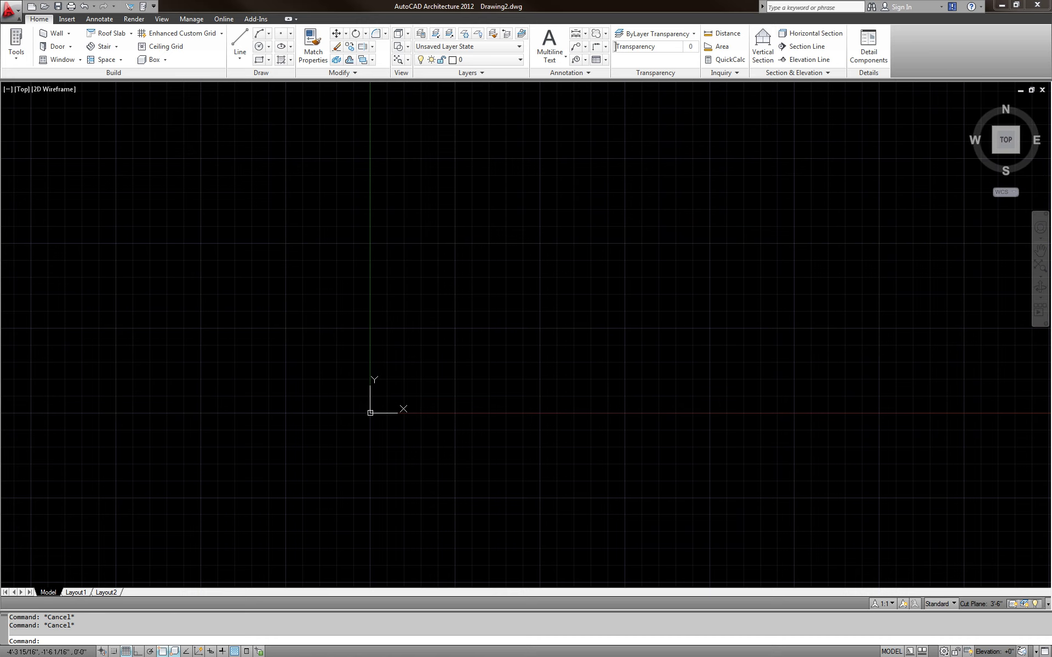
Step: Switch to the City Tech Standard_layer-guide_v2.2 workbook in Excel, review its Drawing Scale and Height and Layer for Student sheets, and minimize it
key("alt+Tab")
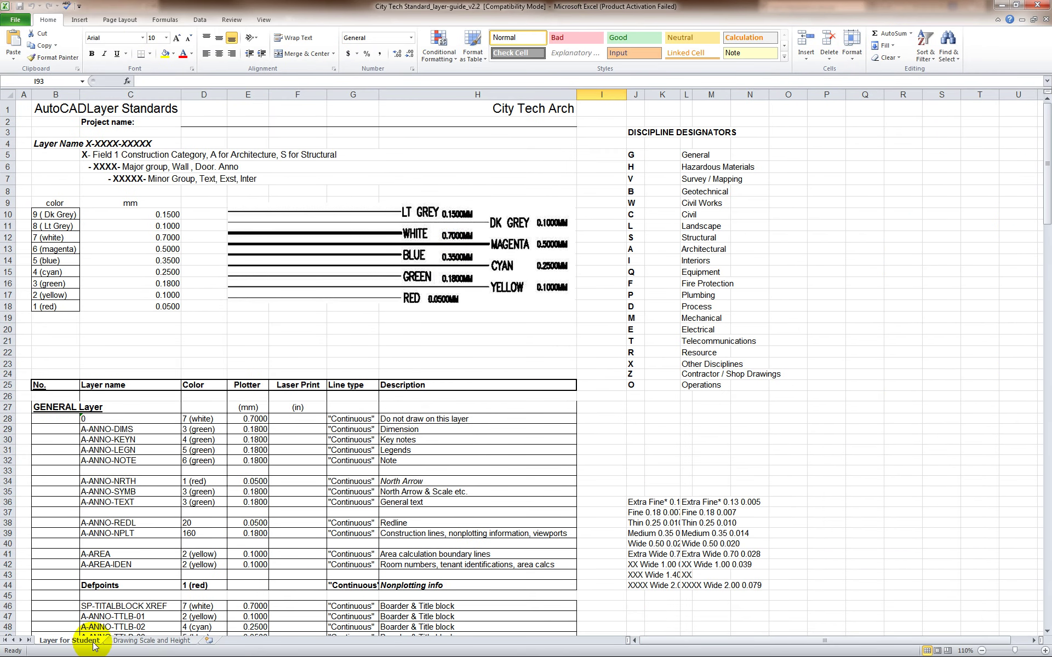
left_click(143, 640)
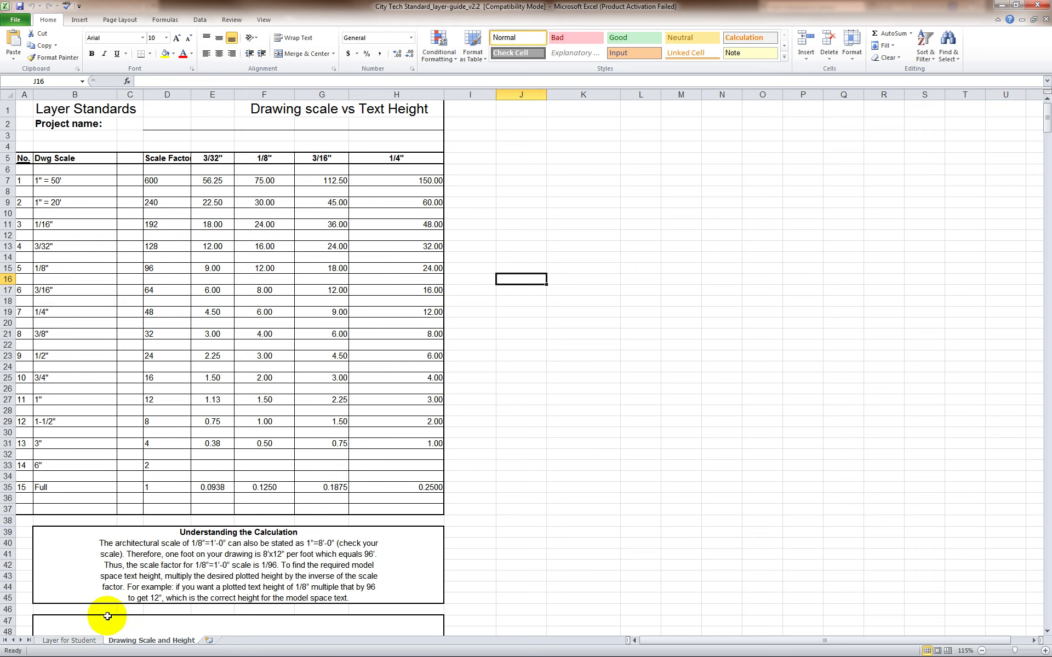
left_click(69, 640)
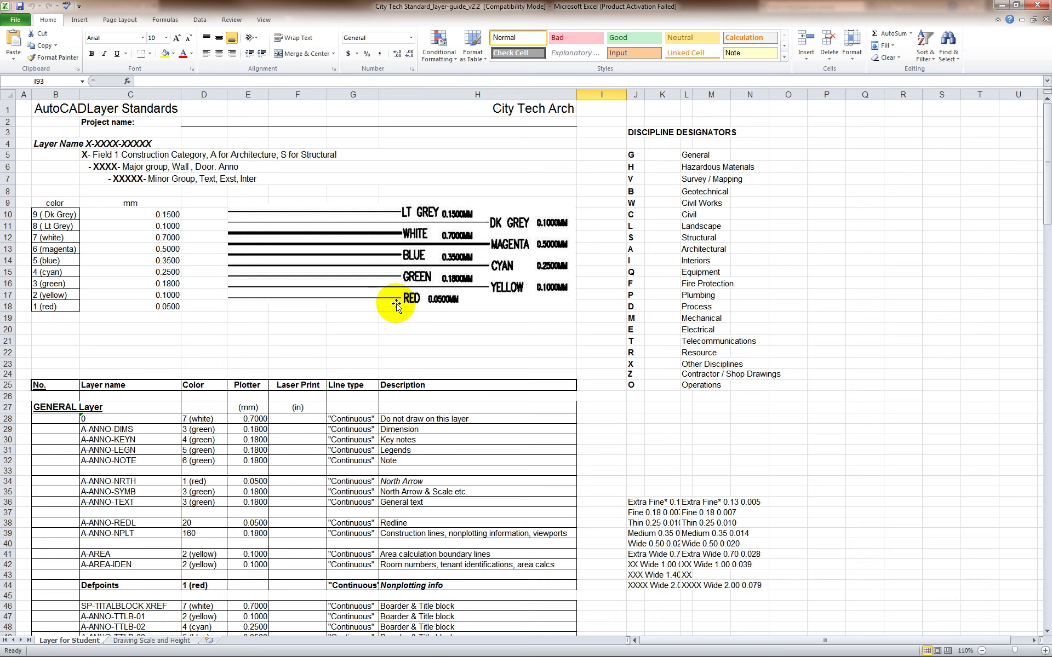
left_click(387, 341)
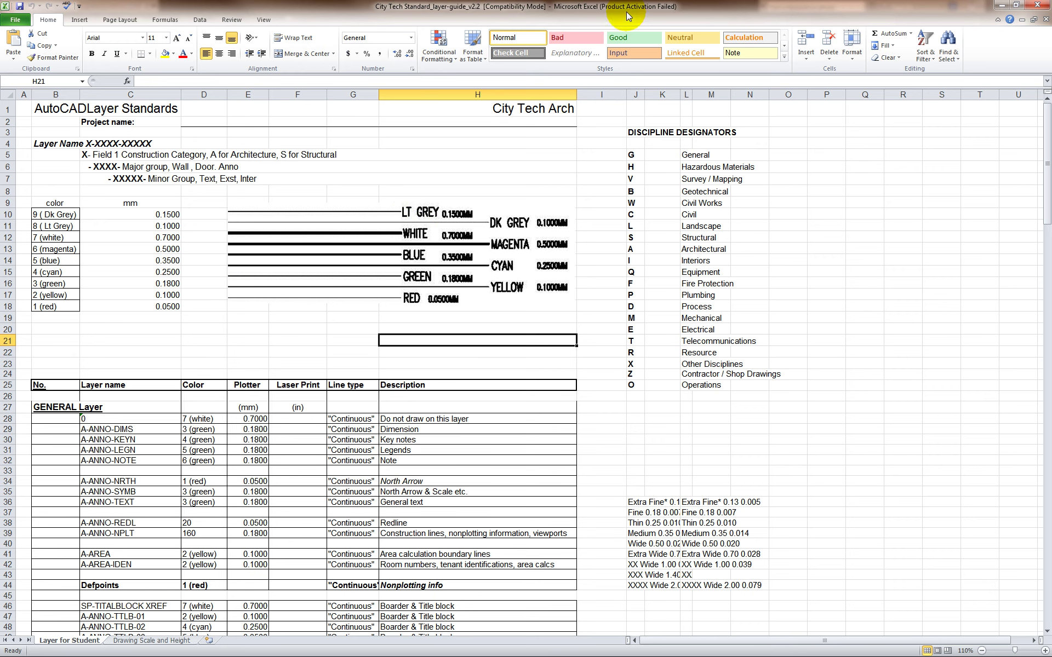
left_click(1001, 5)
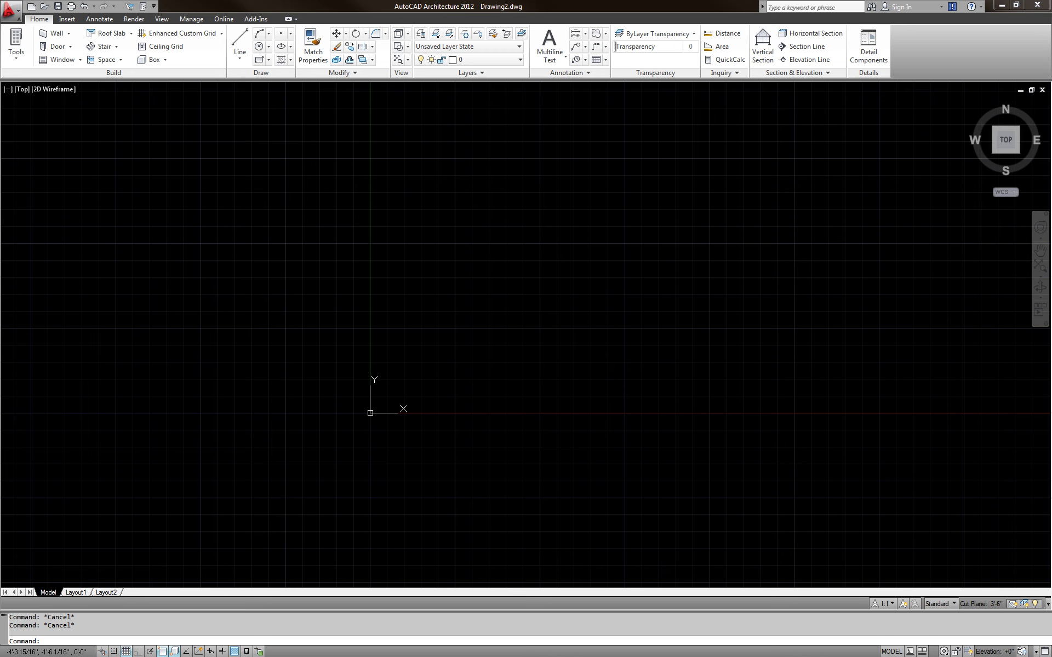
Step: Switch to the YCBA base floor plan scan in Windows Photo Viewer and examine its column grid, rooms and revision notes
key("alt+Tab")
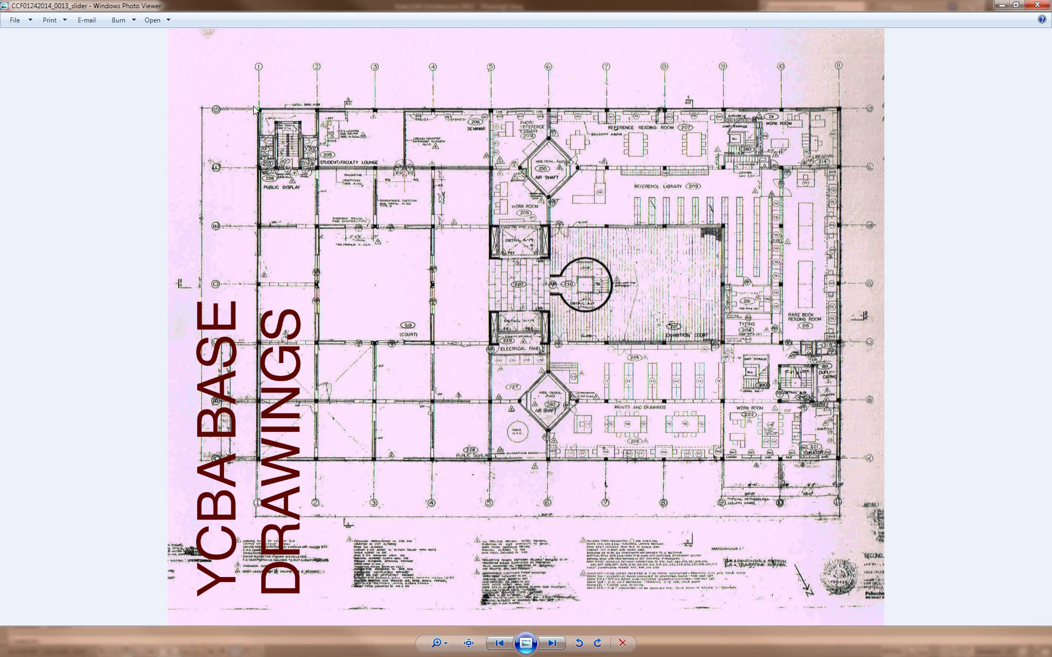
scroll(257, 109, "up", 3)
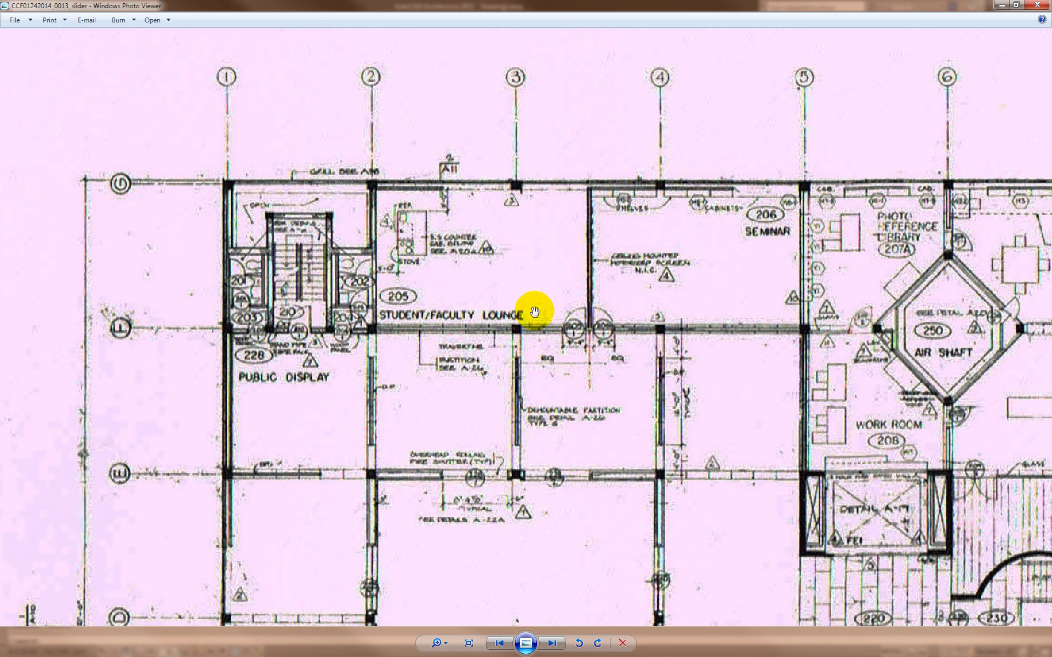
left_click_drag(535, 307, 429, 226)
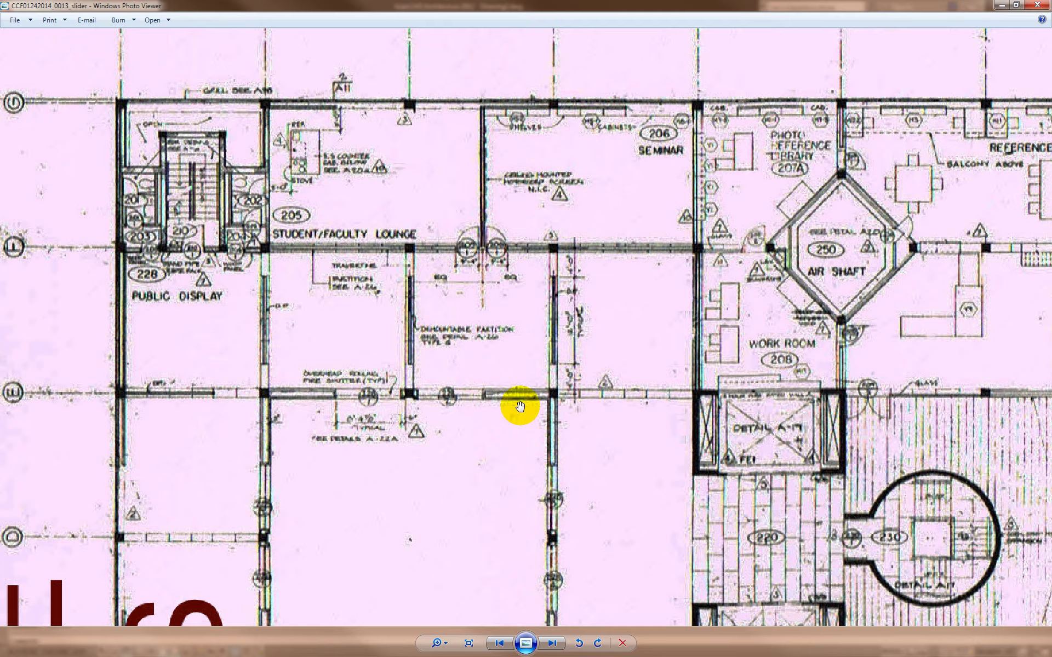
scroll(521, 404, "down", 2)
scroll(388, 361, "down", 1)
left_click_drag(388, 362, 384, 237)
left_click_drag(383, 384, 384, 278)
left_click_drag(385, 438, 385, 275)
left_click_drag(385, 406, 376, 334)
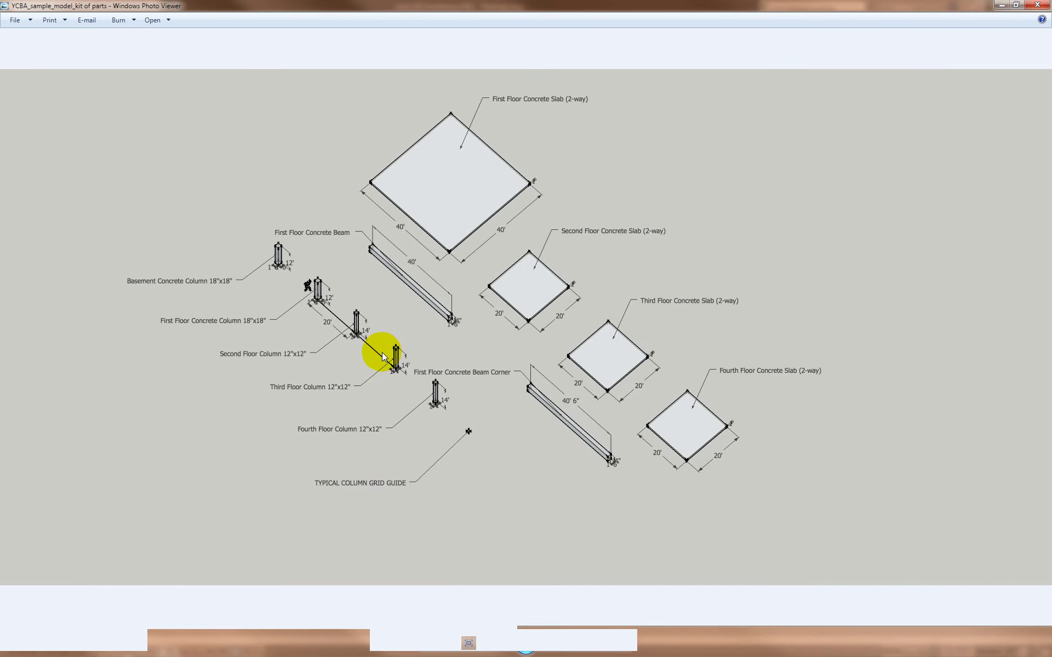
Step: Examine the column, beam and slab dimensions in the YCBA_sample_model_kit of parts image and minimize both image windows to return to AutoCAD
scroll(429, 352, "up", 3)
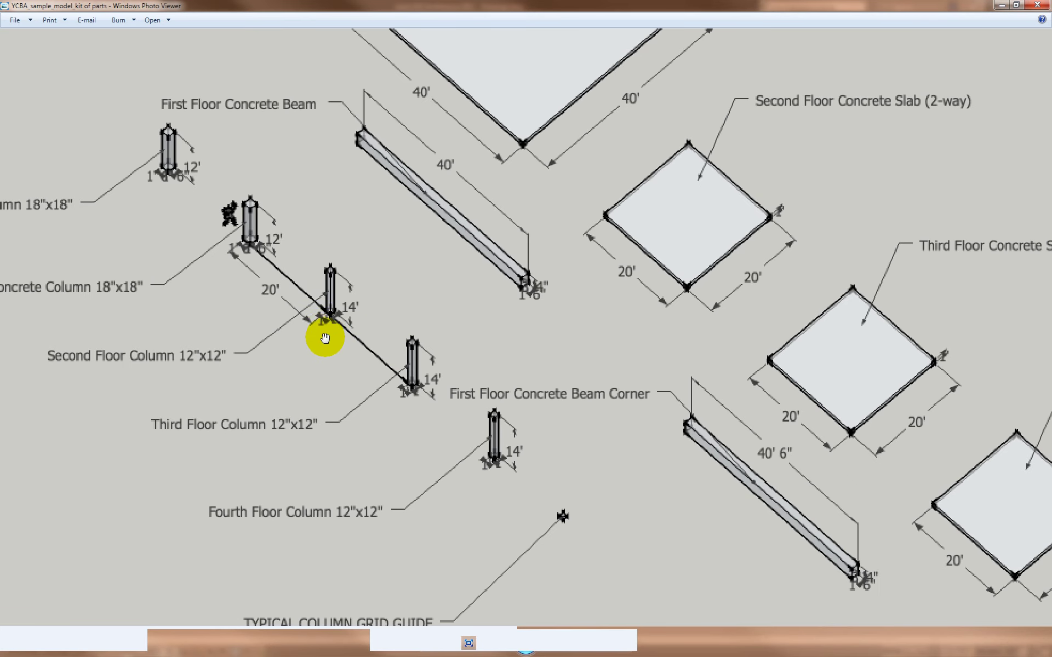
left_click_drag(265, 322, 374, 278)
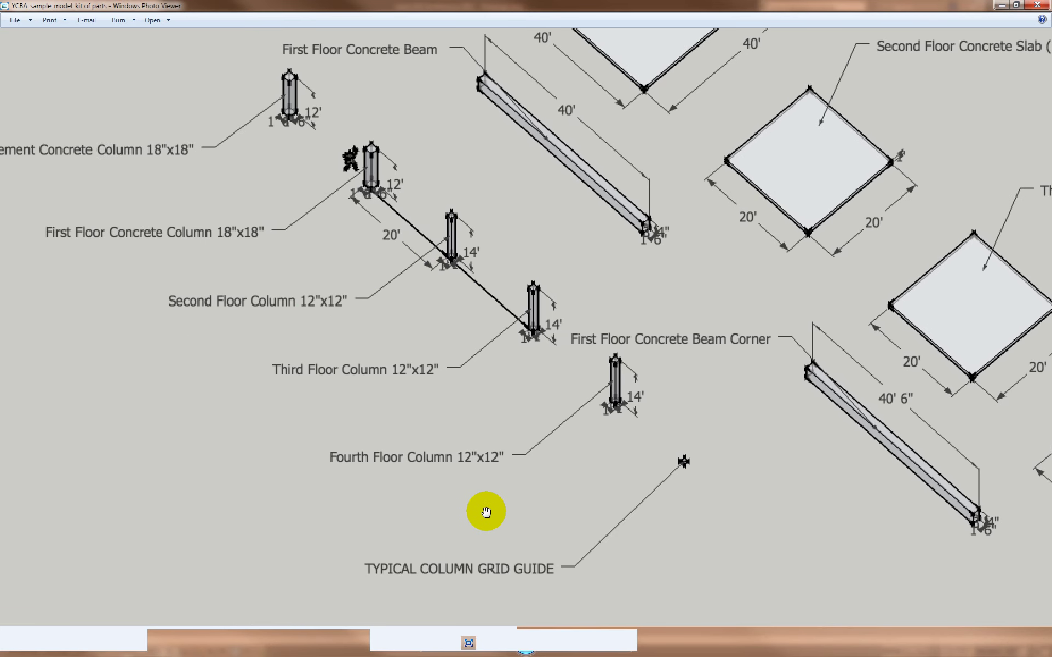
left_click_drag(164, 249, 220, 275)
left_click(280, 268)
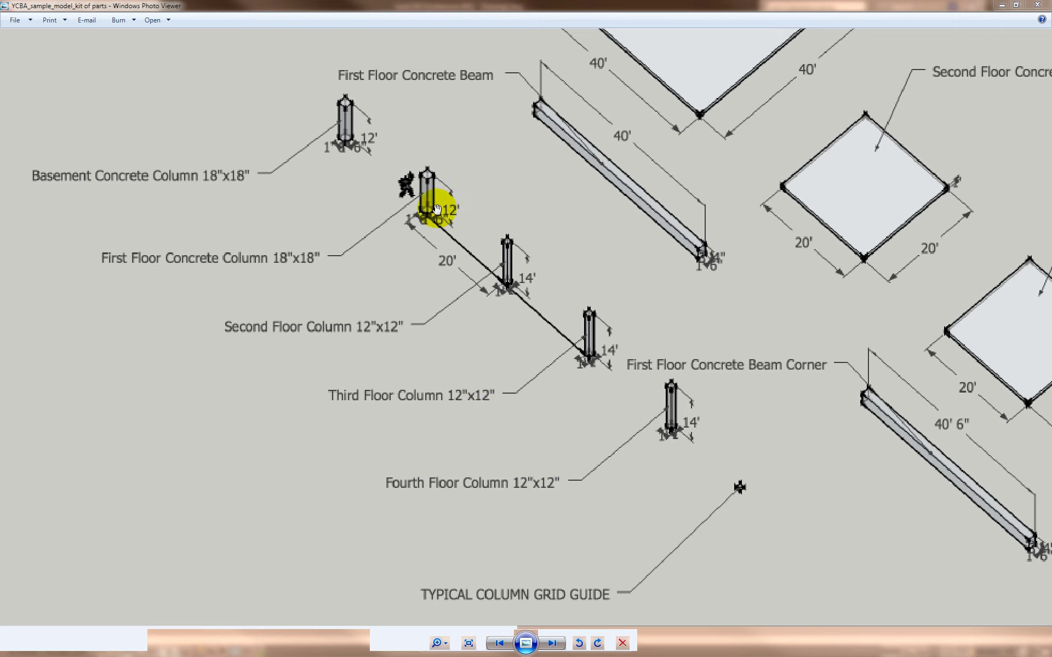
scroll(412, 263, "down", 3)
scroll(412, 265, "up", 1)
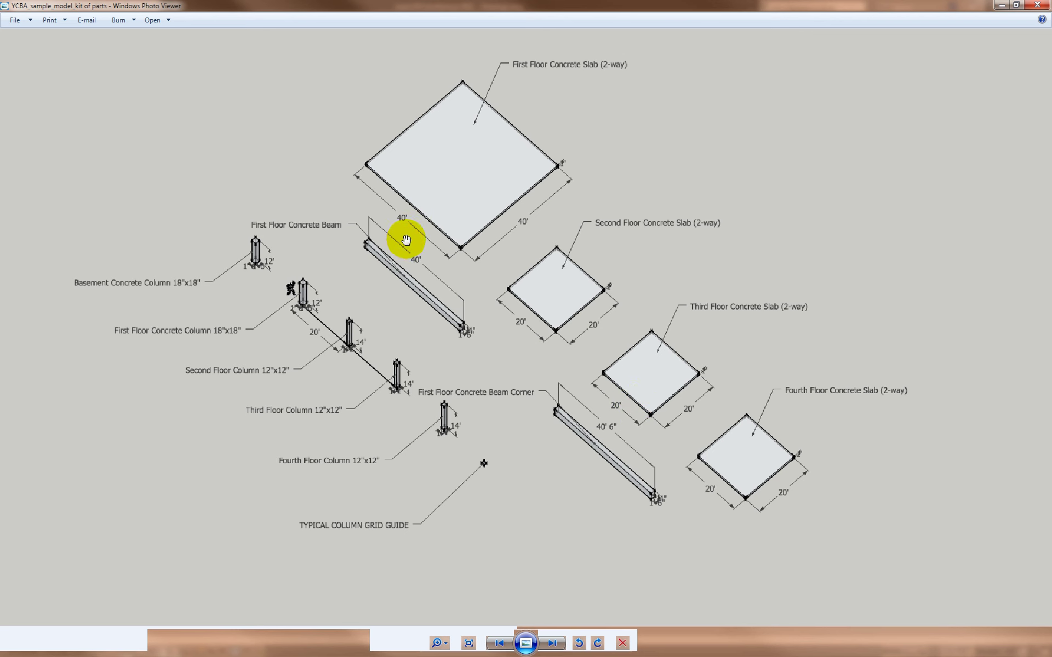
left_click(576, 5)
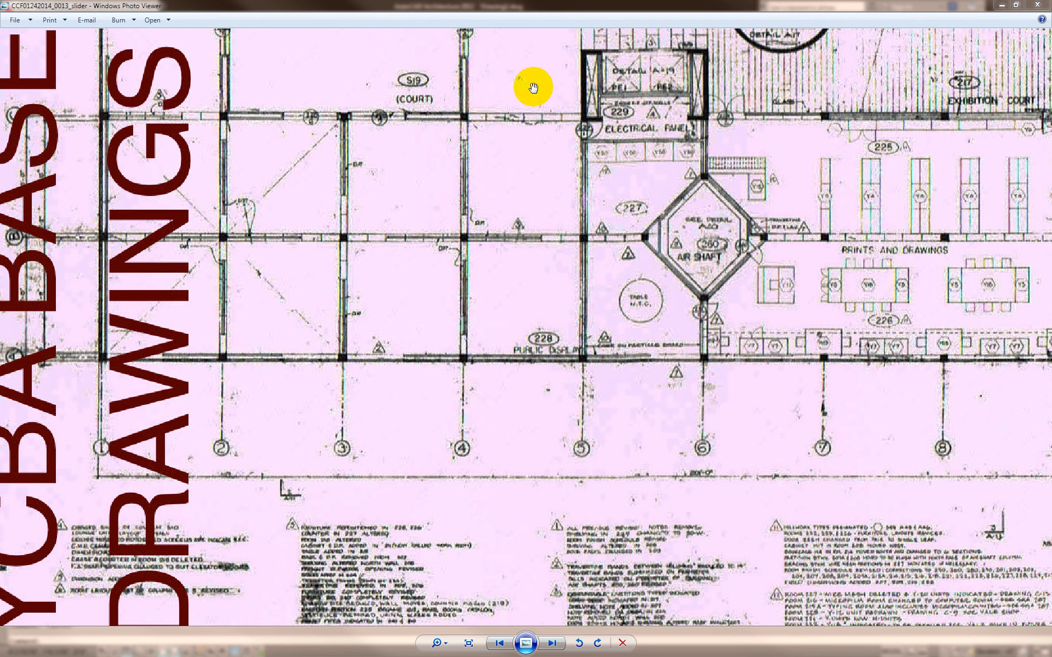
left_click(1001, 5)
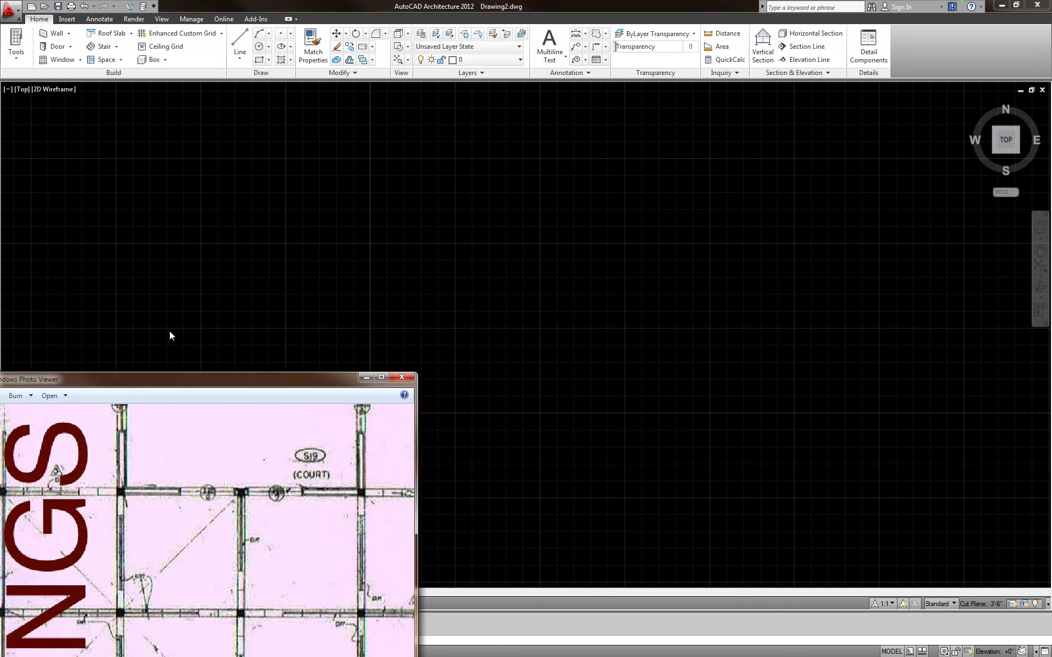
Step: Open the Layer Properties Manager for the new drawing and move it clear of the ribbon
left_click(431, 449)
left_click(405, 466)
middle_click_drag(400, 486, 405, 450)
middle_click_drag(423, 353, 465, 351)
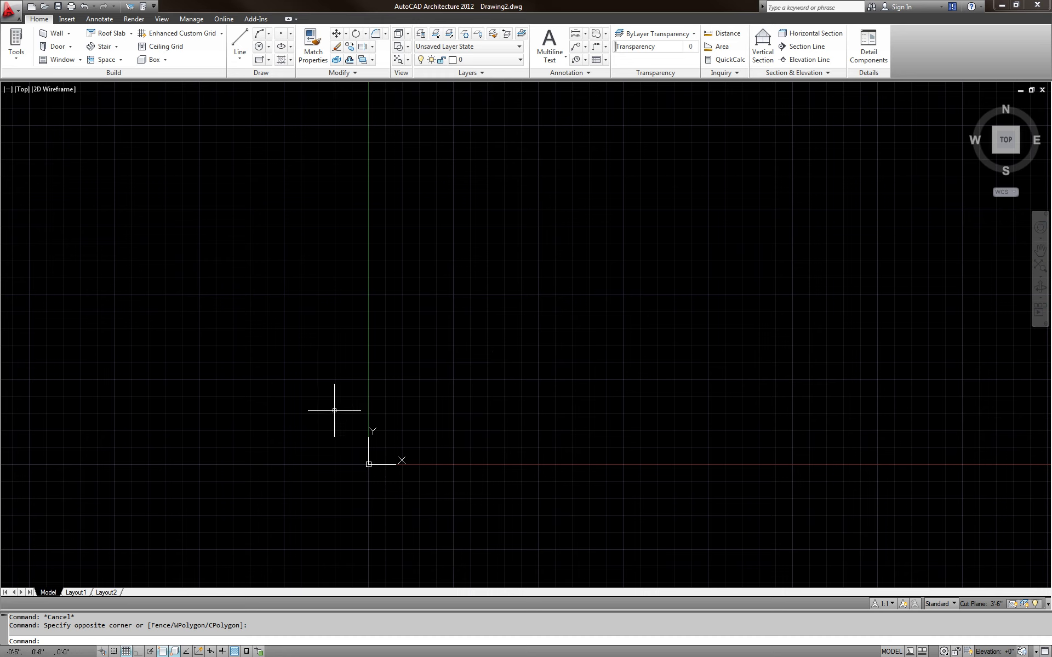
key("Return")
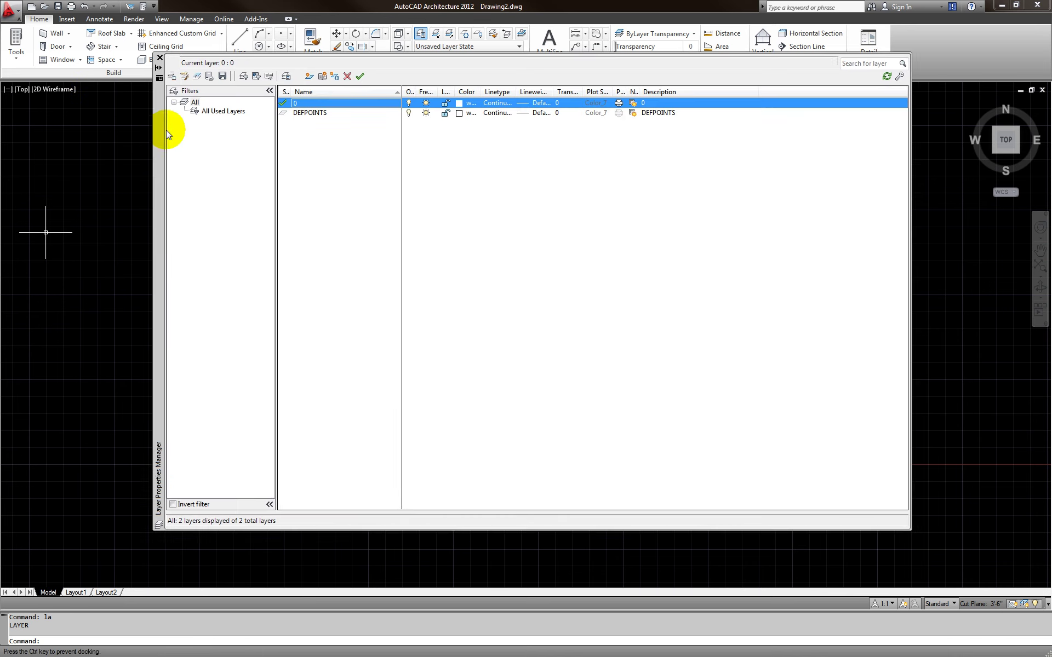
left_click_drag(169, 129, 163, 167)
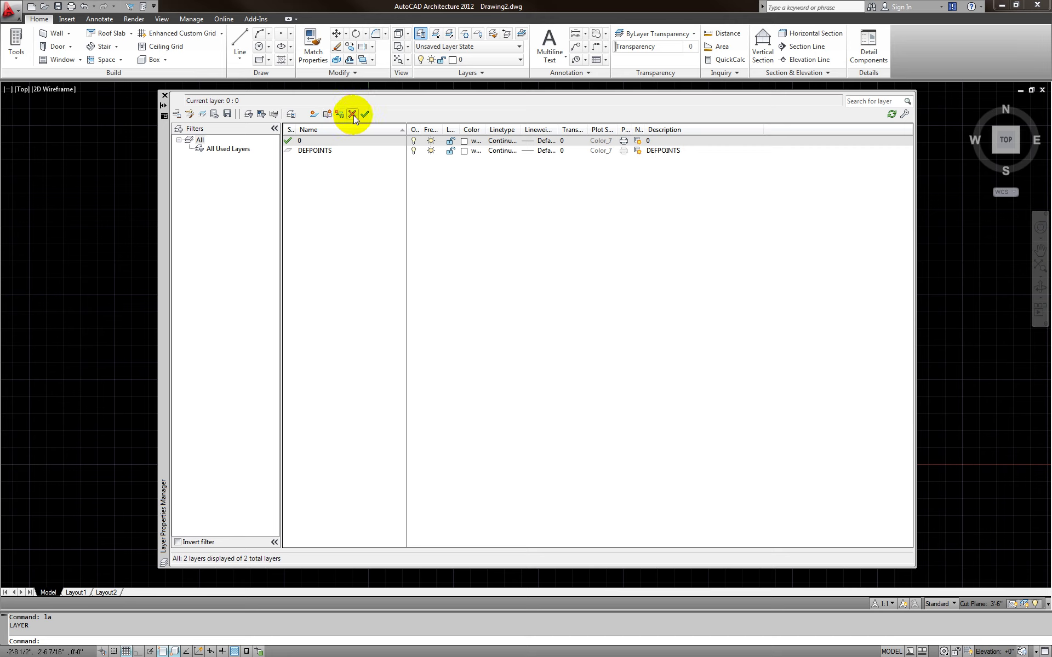
Step: Create a new layer named _NPLT and make it non-plotting
left_click(314, 114)
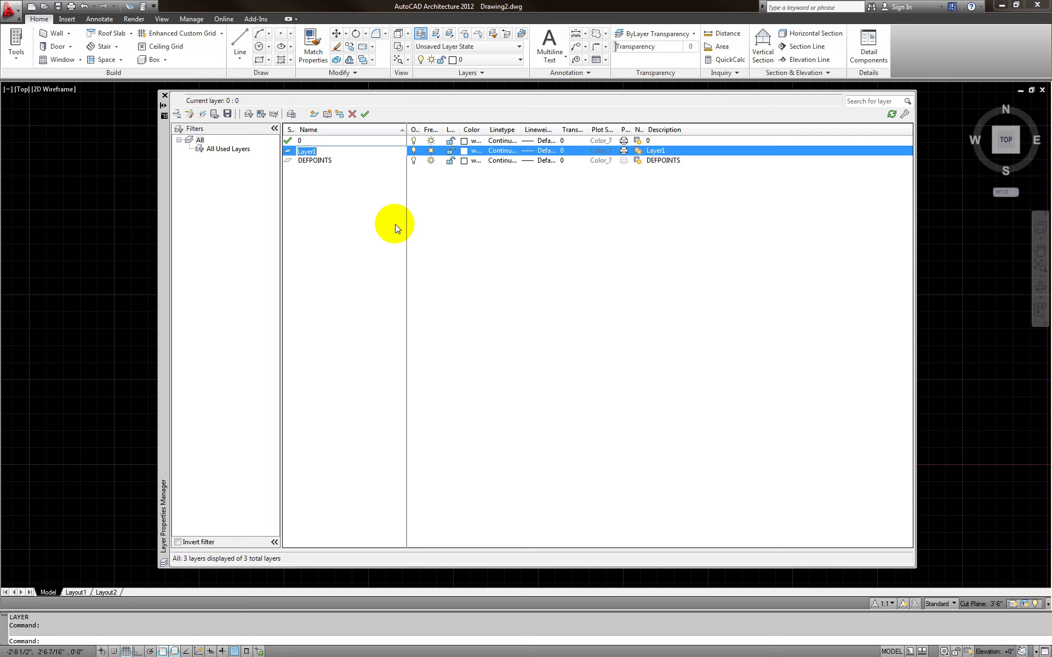
key("BackSpace")
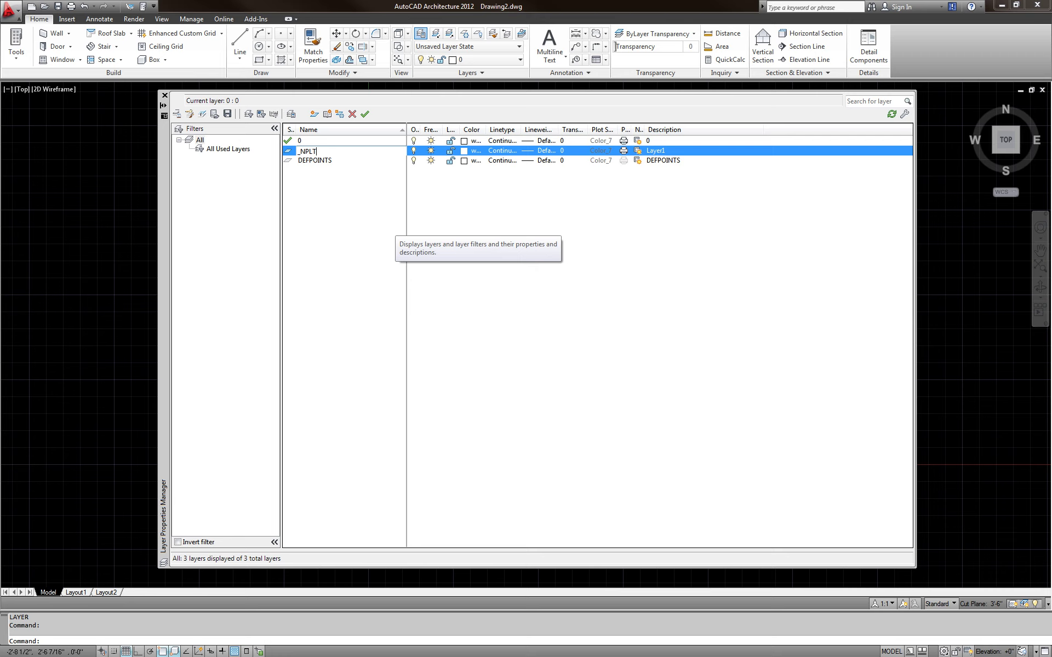
left_click(637, 151)
left_click(624, 151)
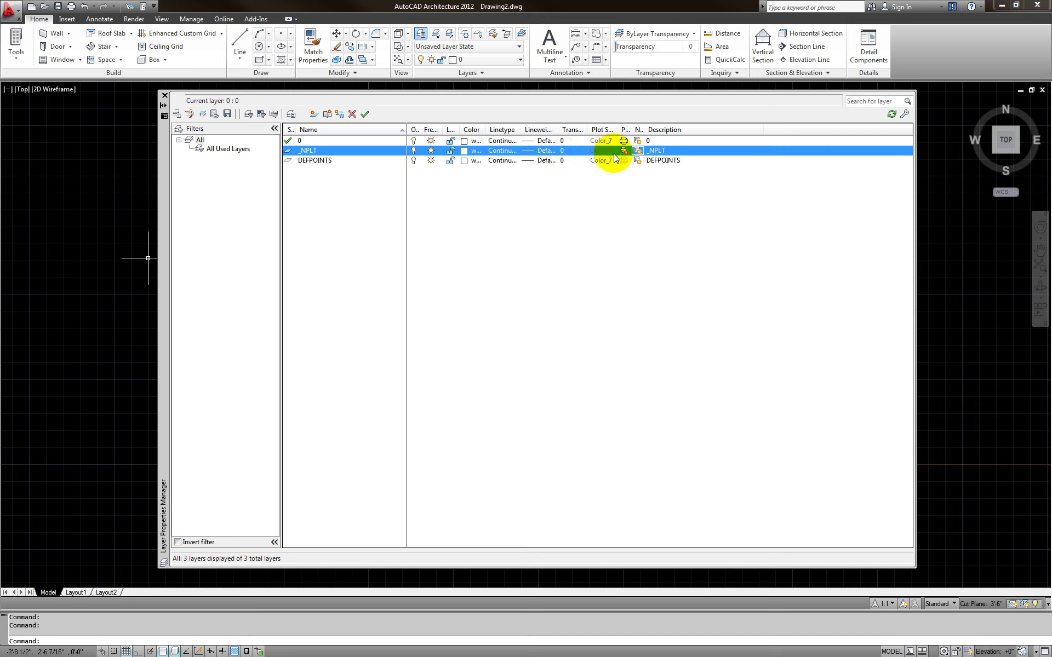
left_click(624, 151)
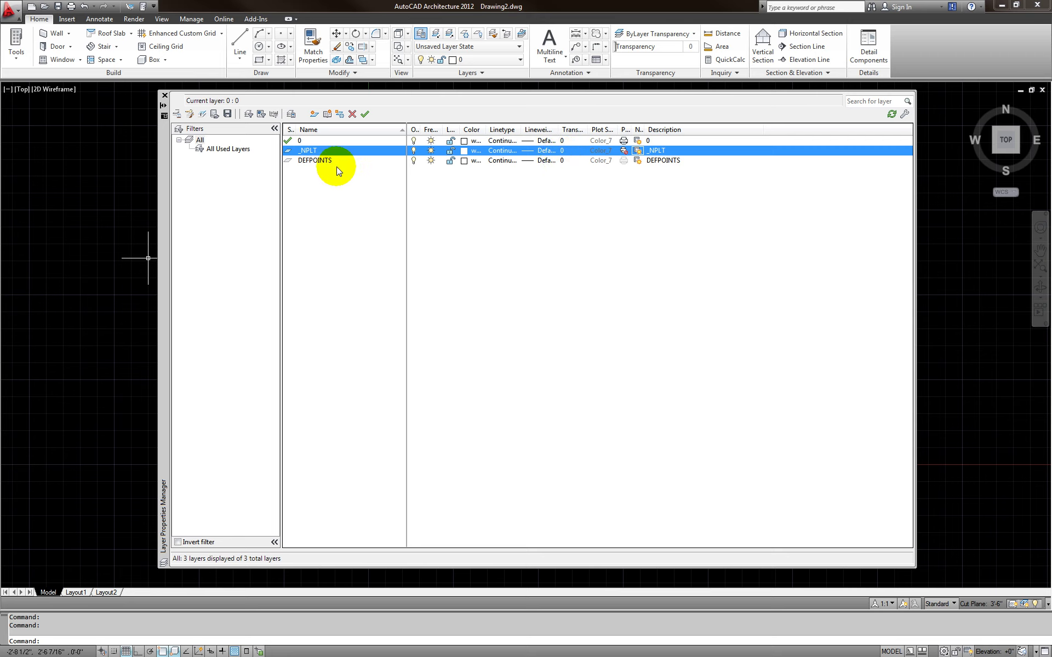
Step: Set the _NPLT layer's color to index color 30
left_click(464, 151)
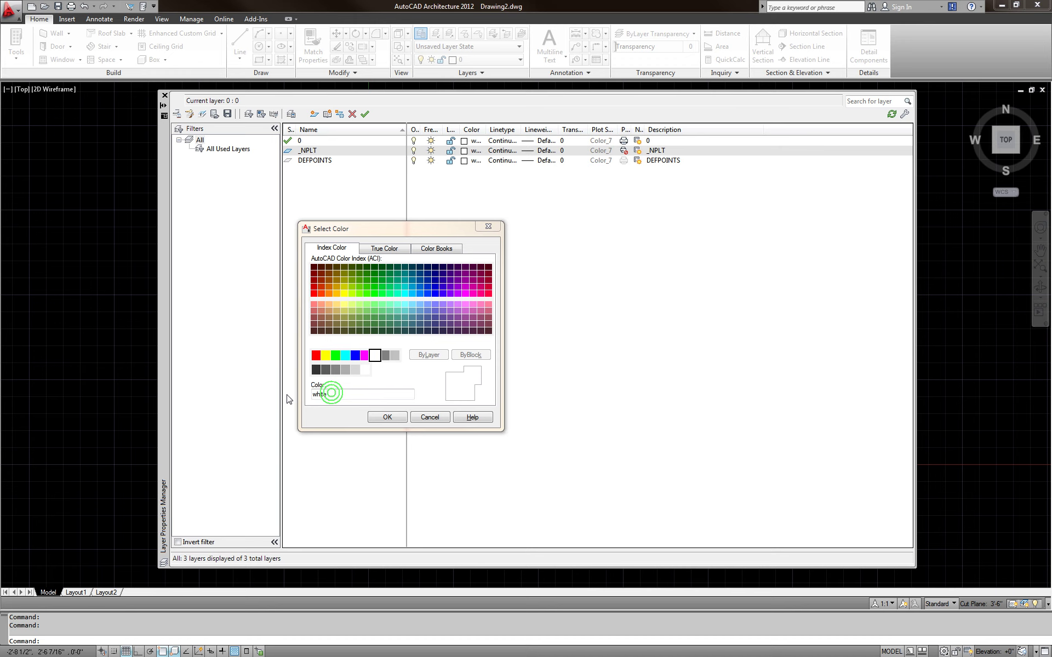
double_click(354, 390)
type("30")
left_click(387, 417)
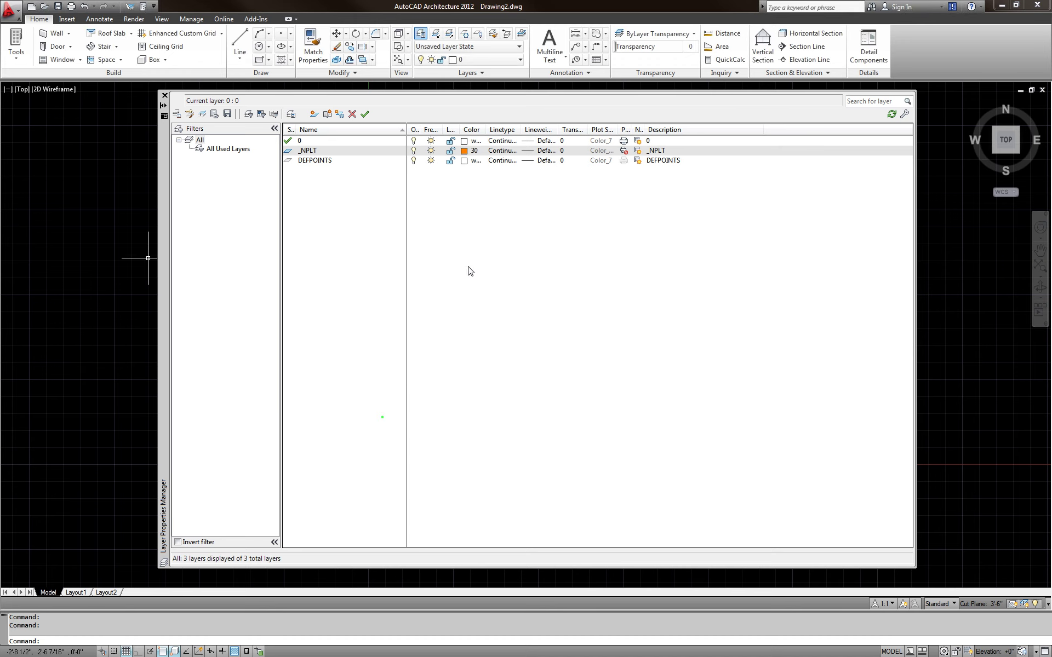
Step: Add another new layer below _NPLT, make it plottable and set its color to red
left_click(314, 114)
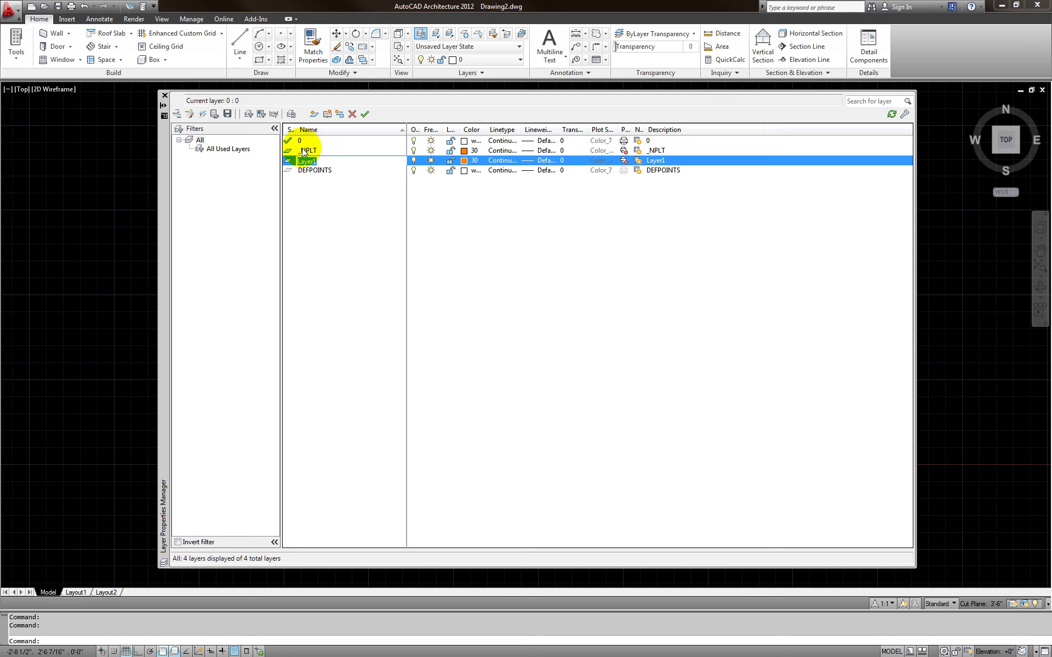
left_click(625, 160)
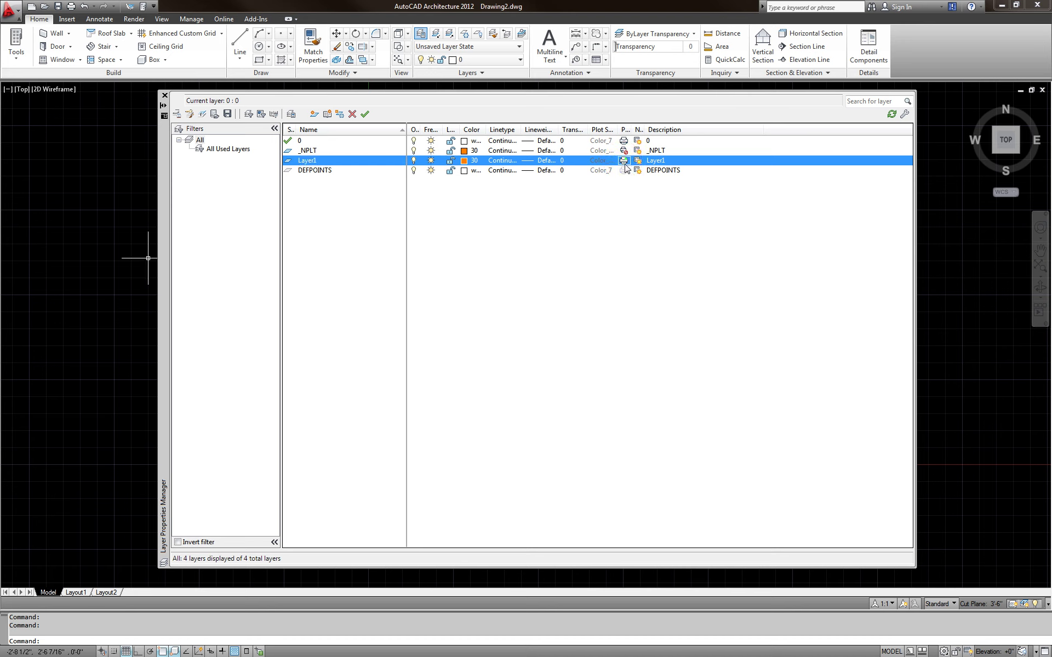
left_click(464, 161)
left_click(441, 357)
left_click(511, 419)
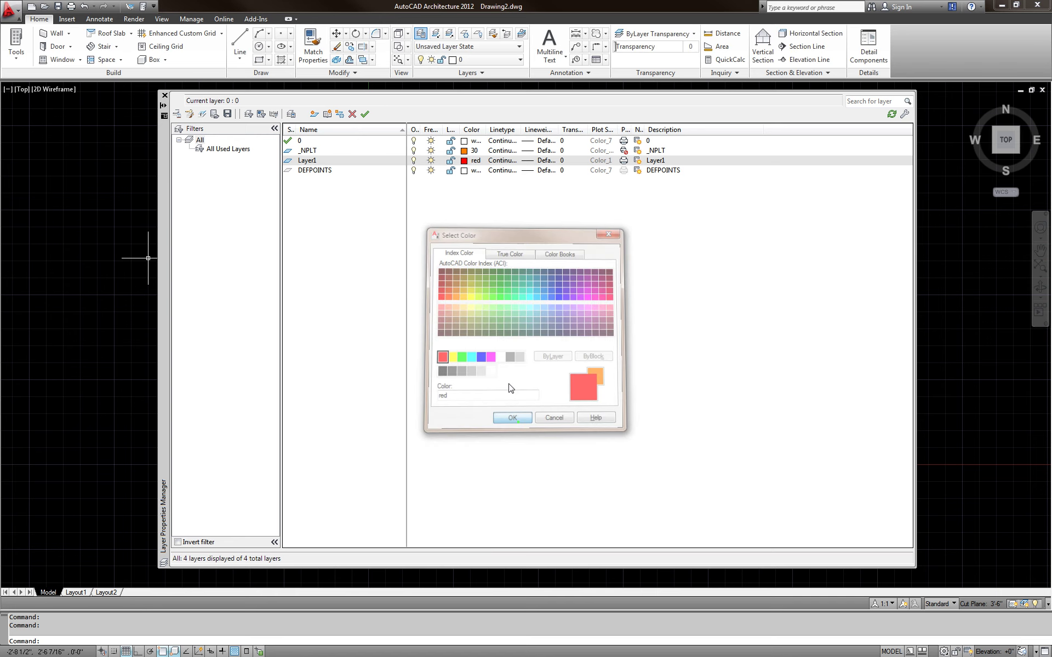
Step: Rename the new red layer as A-GRID
left_click(322, 161)
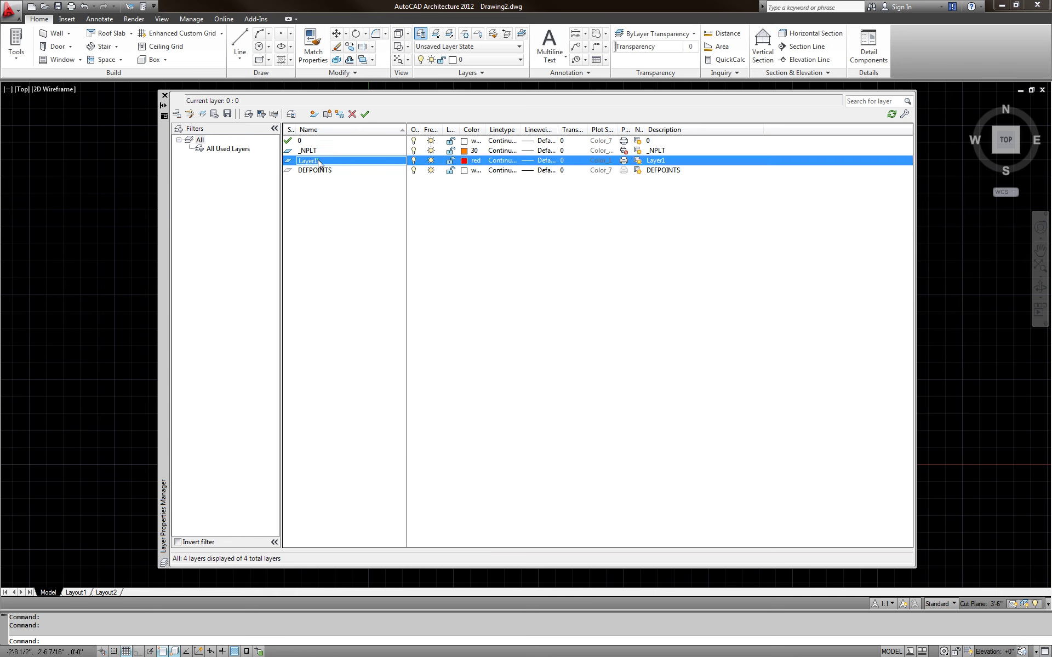
left_click(321, 161)
type("A-GRID")
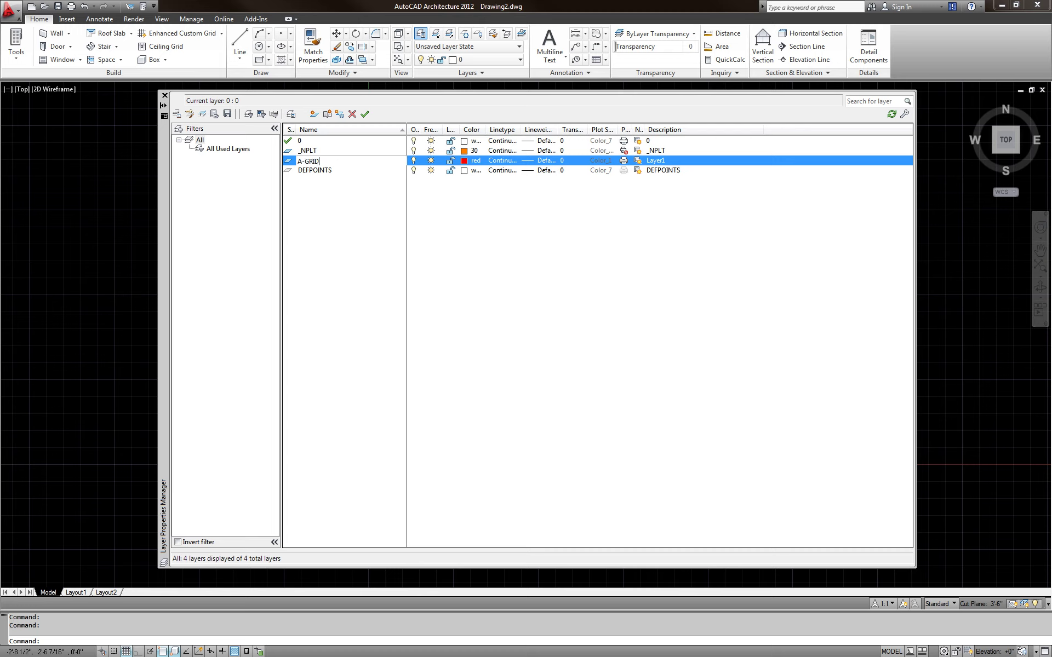
left_click(375, 206)
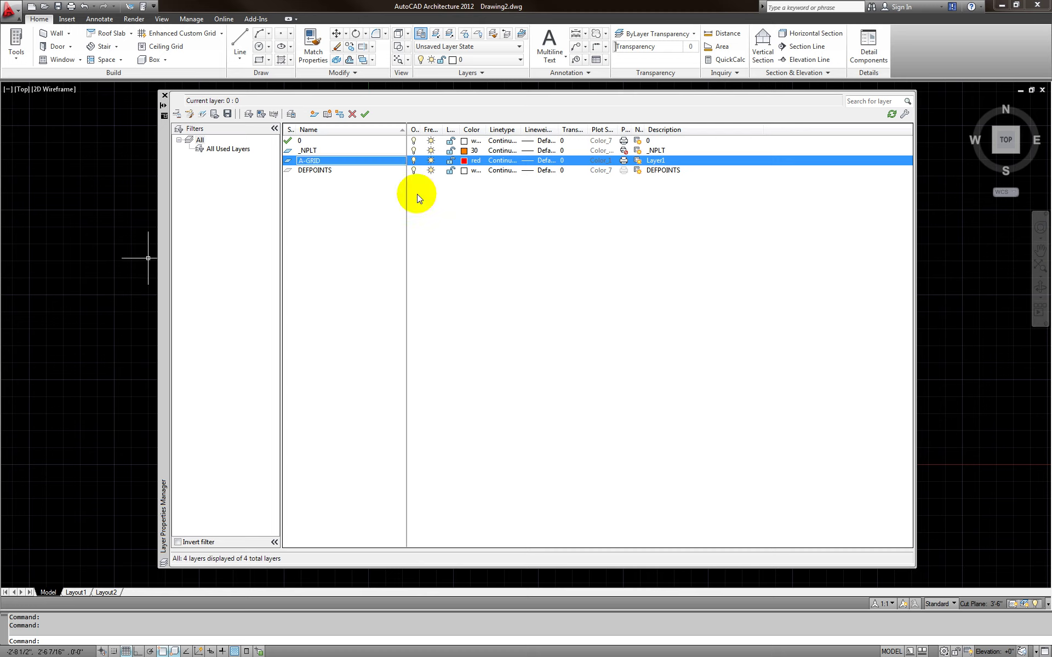
Step: Open the list of loadable acad.lin linetypes for the A-GRID layer and browse its dashed and dash-dot patterns
left_click(501, 161)
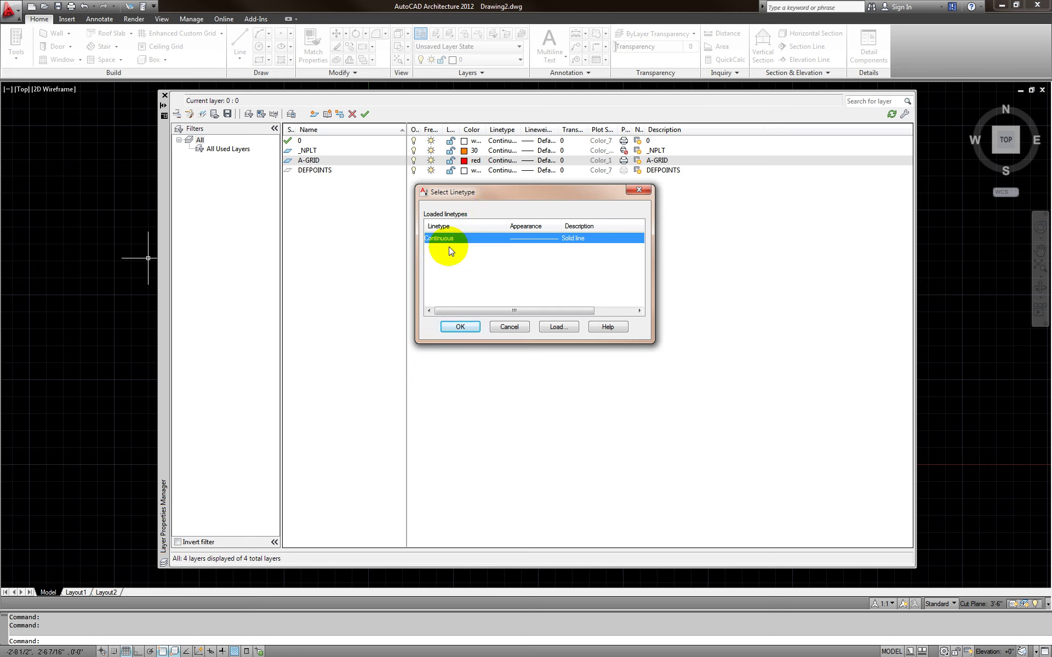
left_click(556, 327)
left_click(556, 327)
left_click_drag(679, 250, 519, 235)
left_click(489, 339)
scroll(482, 337, "down", 6)
scroll(477, 336, "down", 8)
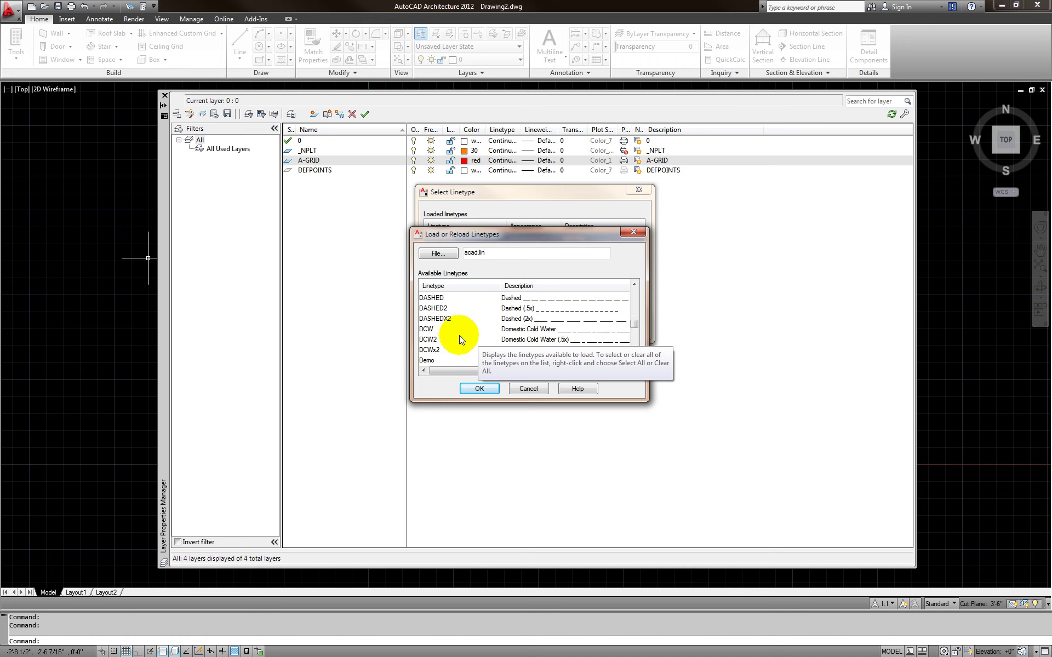
scroll(459, 336, "down", 4)
scroll(460, 340, "up", 3)
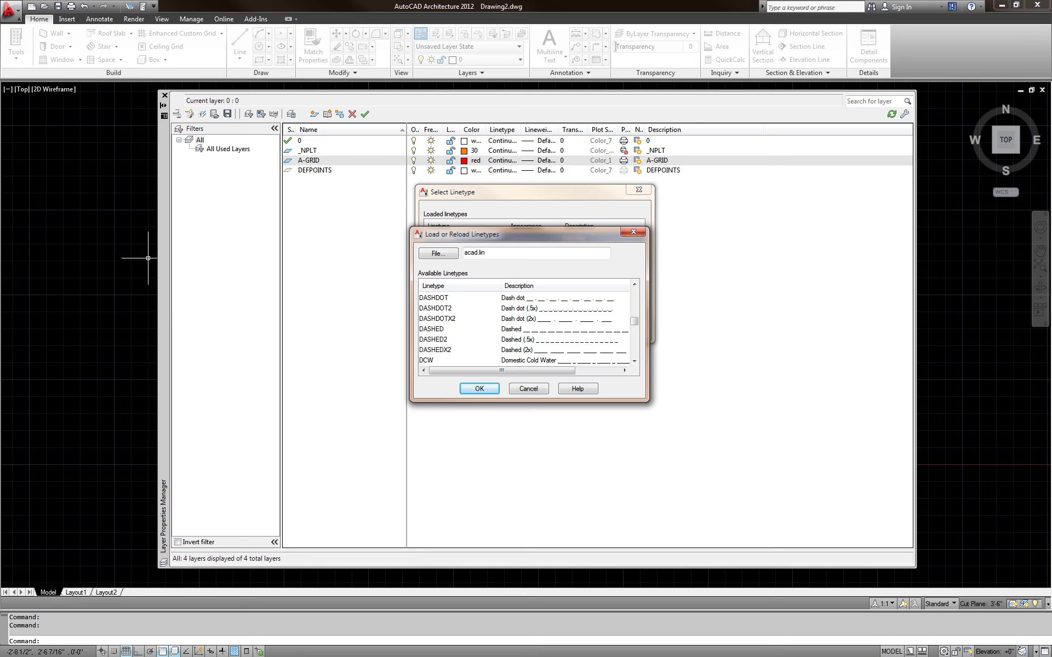
key("Return")
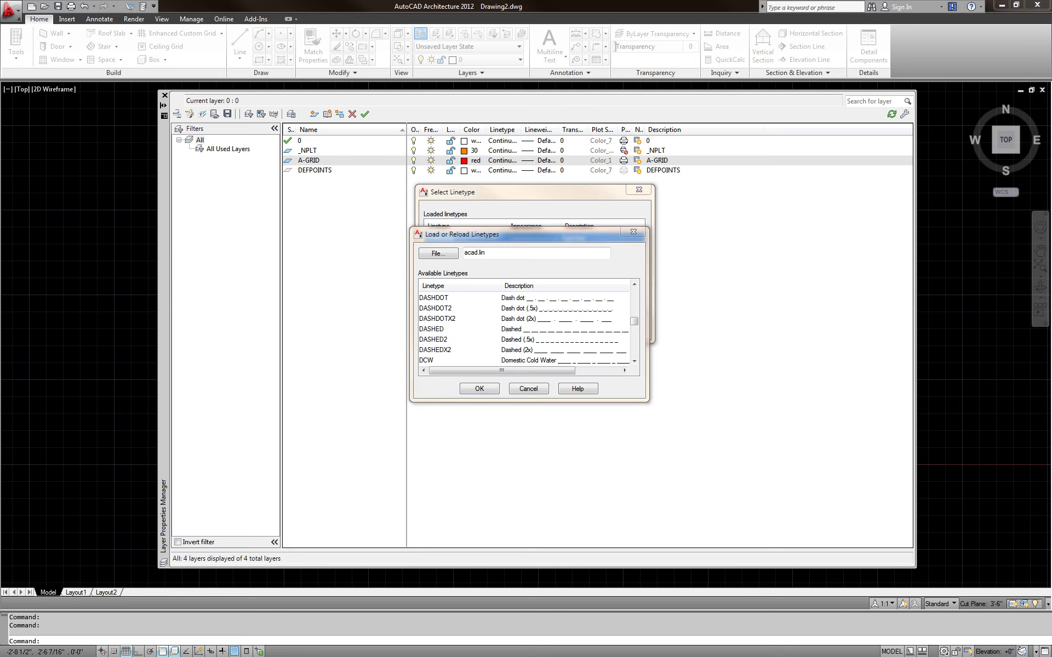
Step: Switch to the layer guide workbook in Excel, look up the linetype for the structural column grid, and return to AutoCAD
key("alt+Tab")
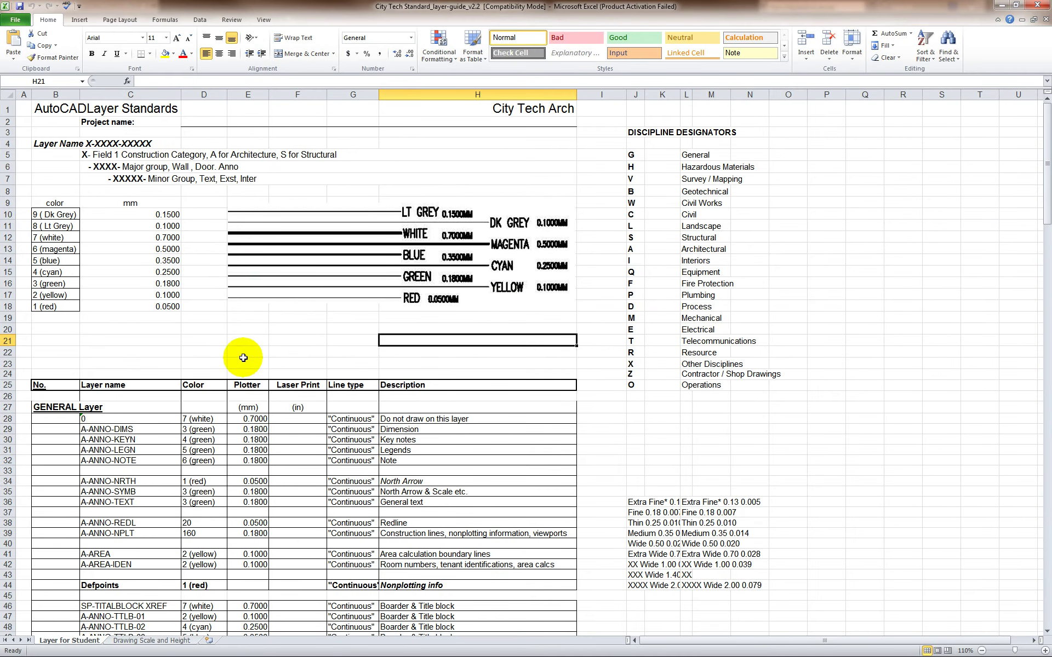
left_click(244, 363)
scroll(245, 367, "down", 20)
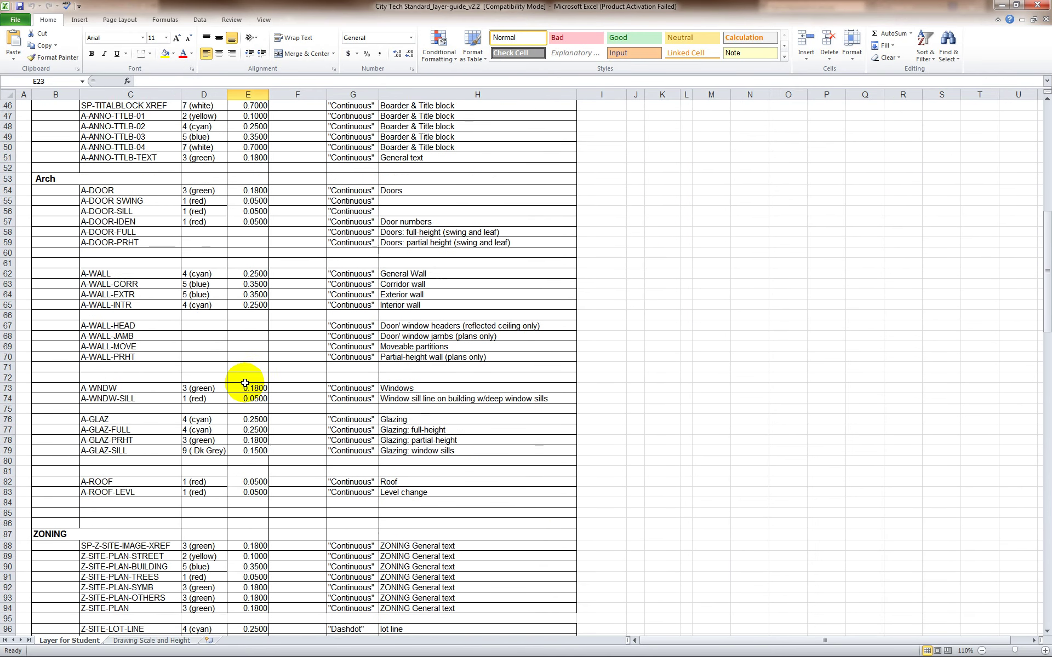
scroll(247, 384, "down", 11)
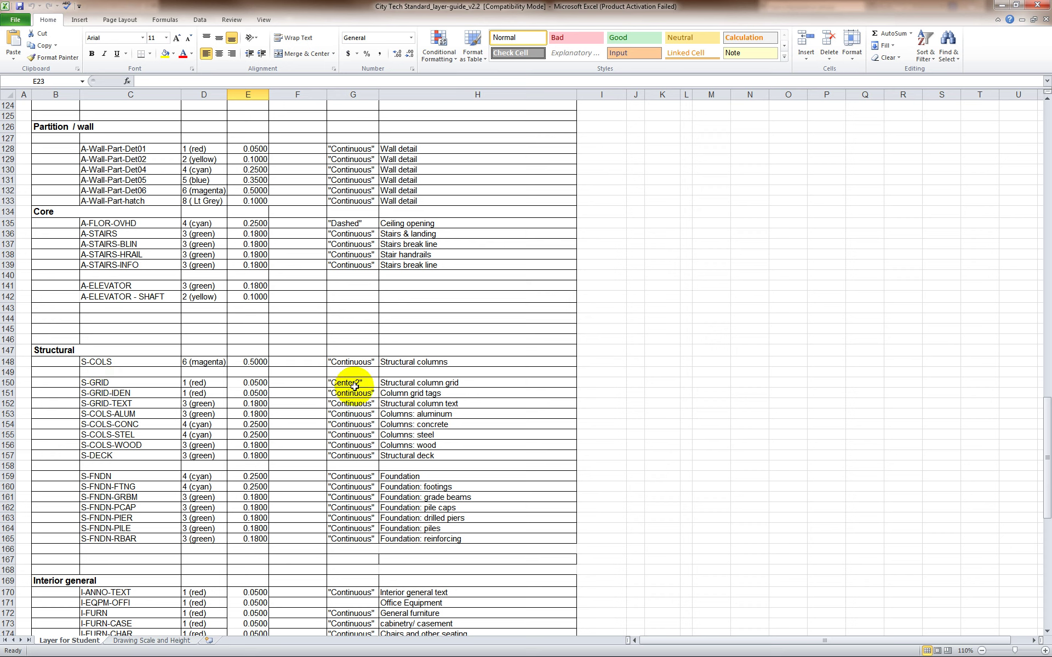
double_click(668, 8)
key("alt+Tab")
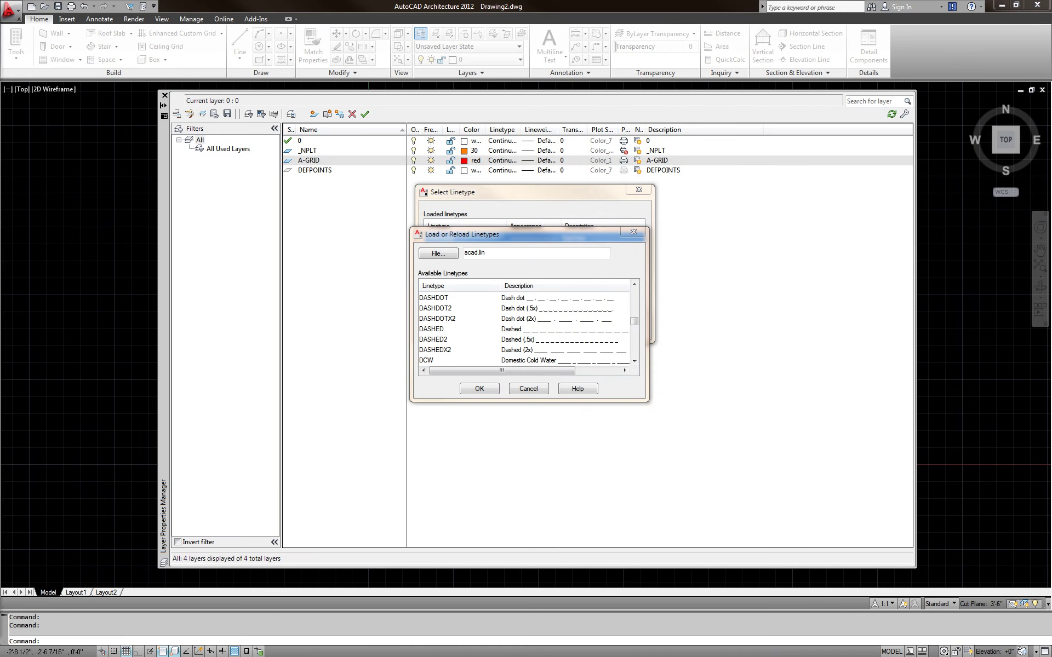
Step: Load the CENTER2 linetype and assign it to the A-GRID layer
left_click(441, 320)
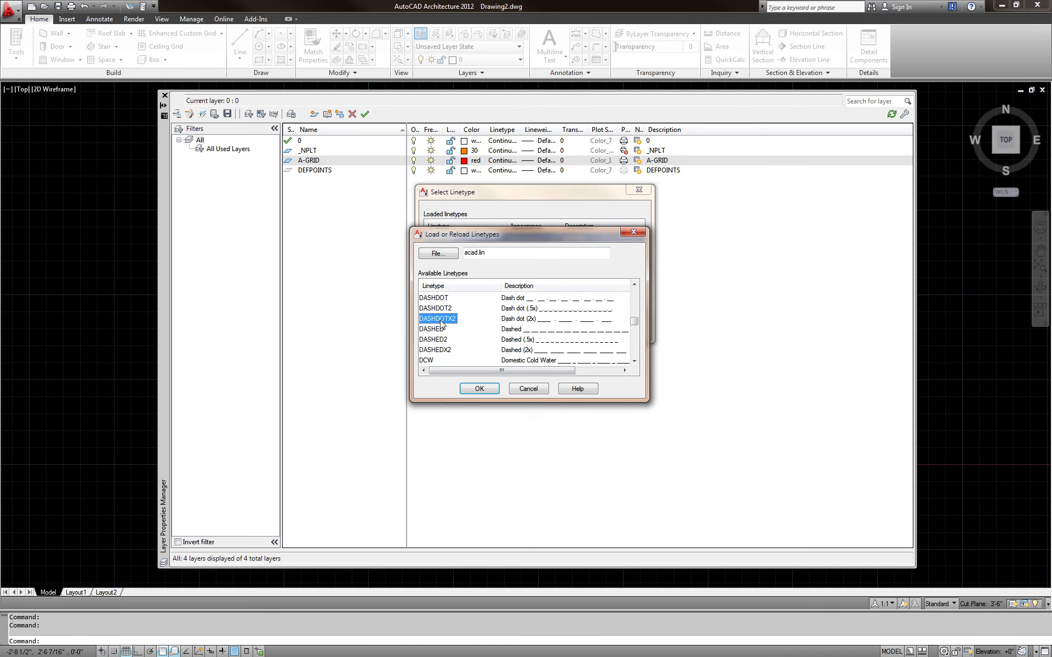
scroll(441, 327, "up", 2)
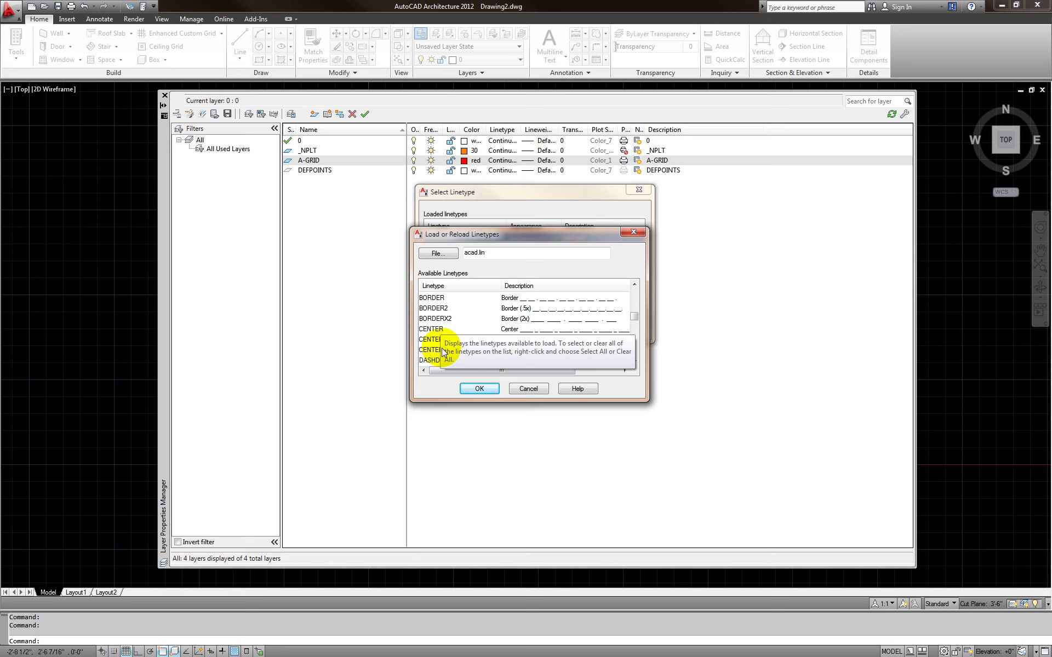
left_click(433, 340)
left_click(481, 389)
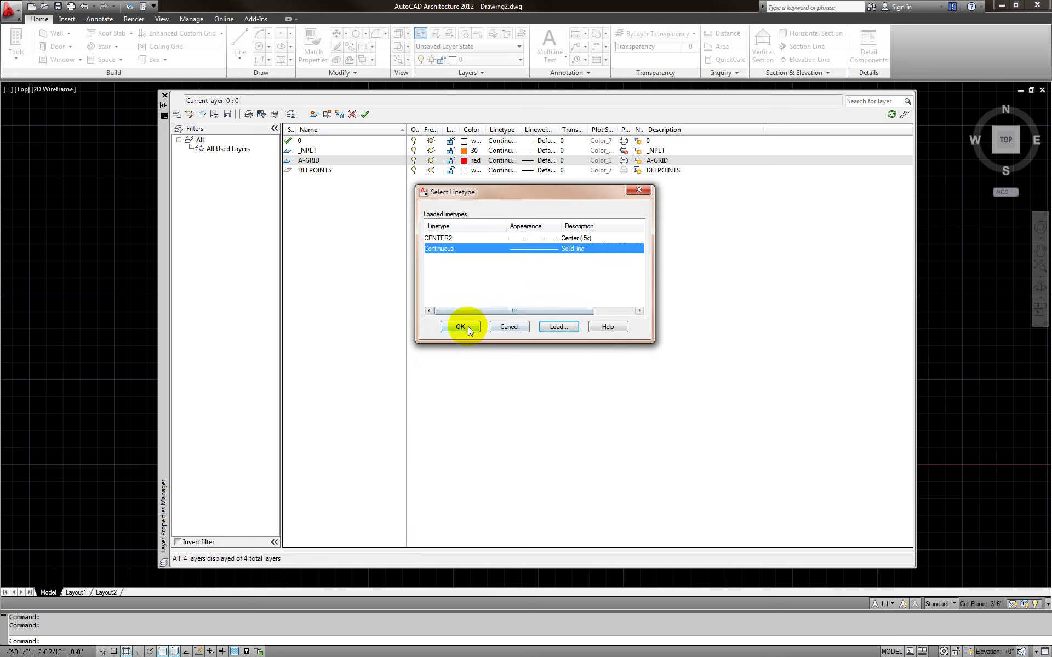
left_click(445, 239)
left_click(459, 327)
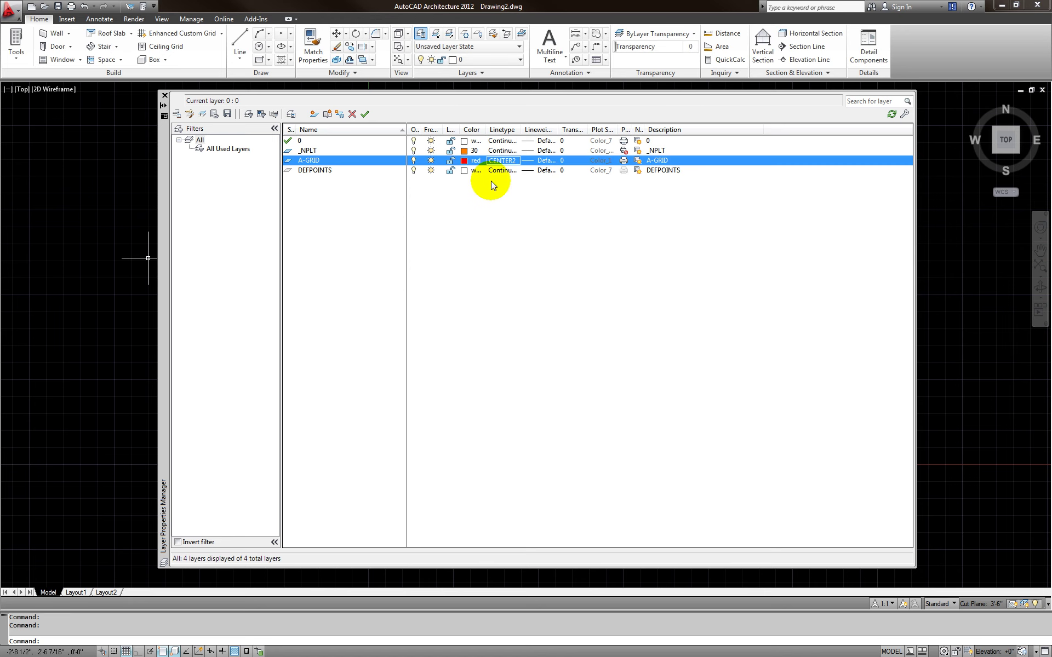
Step: Create a new layer named A-COL based on the A-GRID layer's properties
left_click(314, 113)
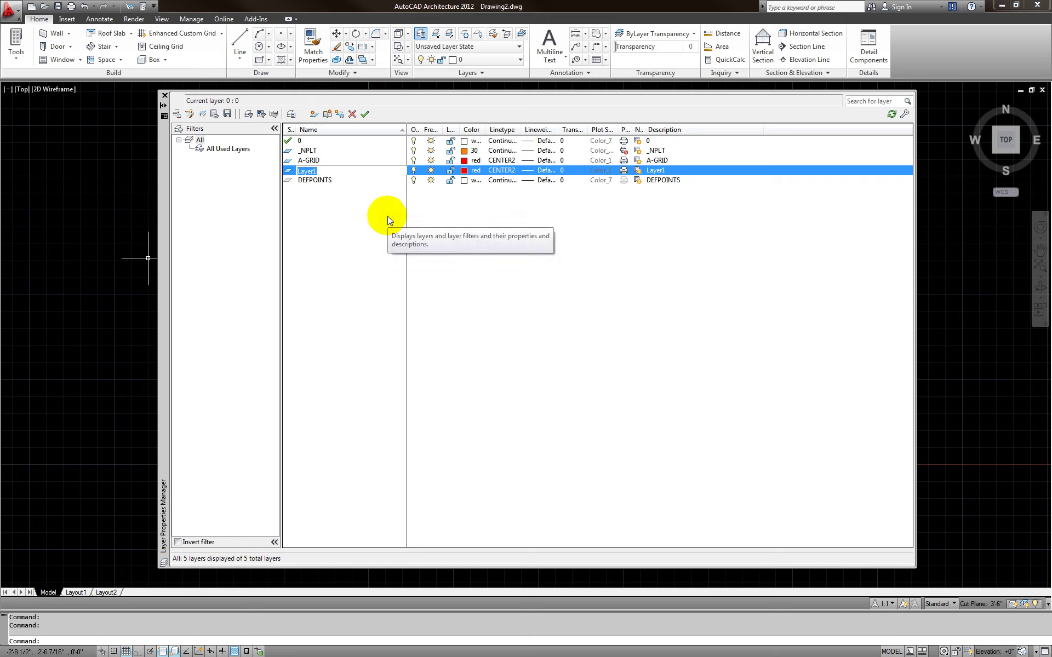
type("A-COL")
key("Return")
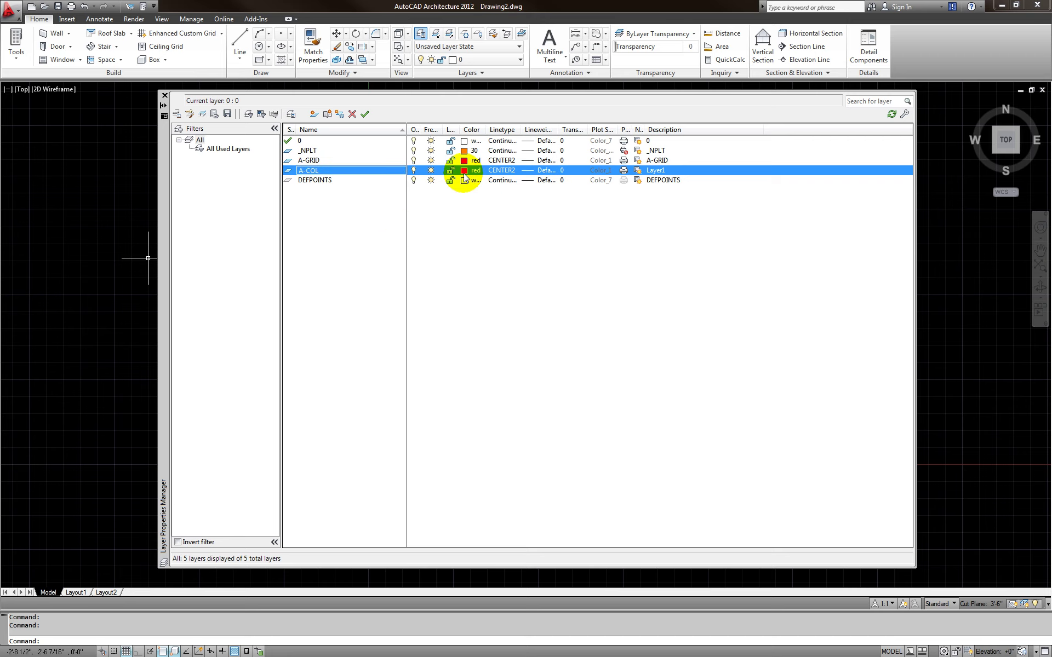
left_click(326, 171)
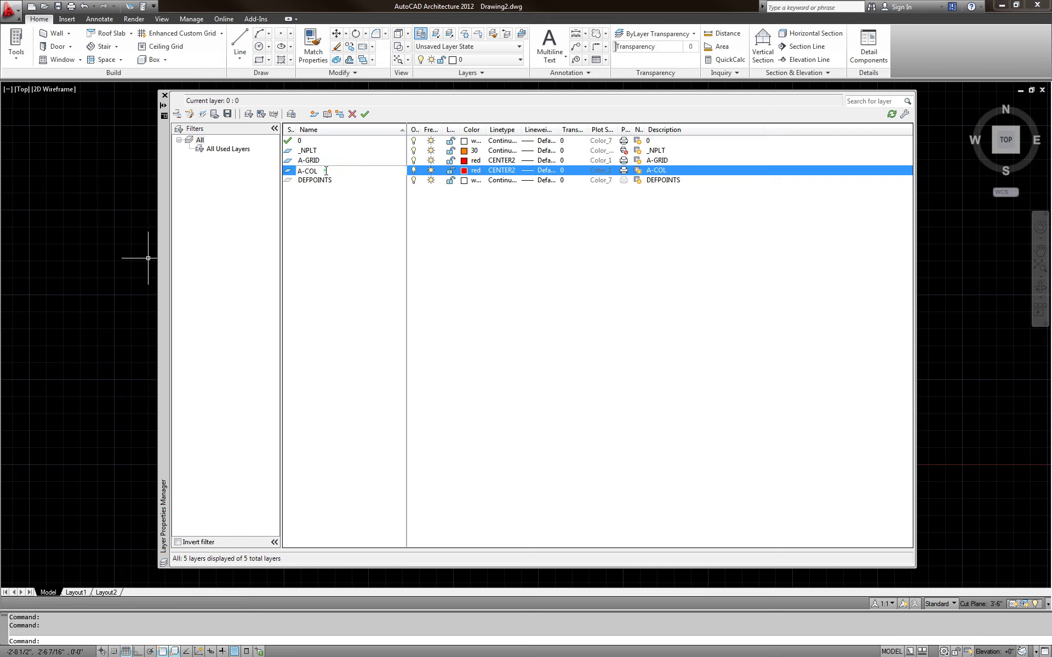
left_click(335, 171)
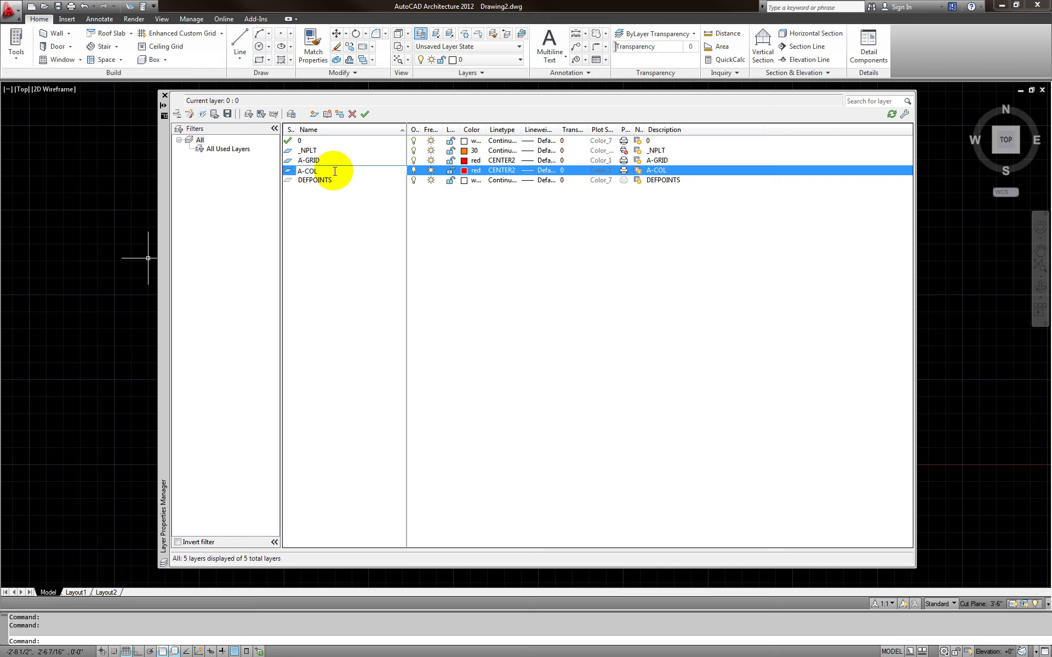
left_click(458, 228)
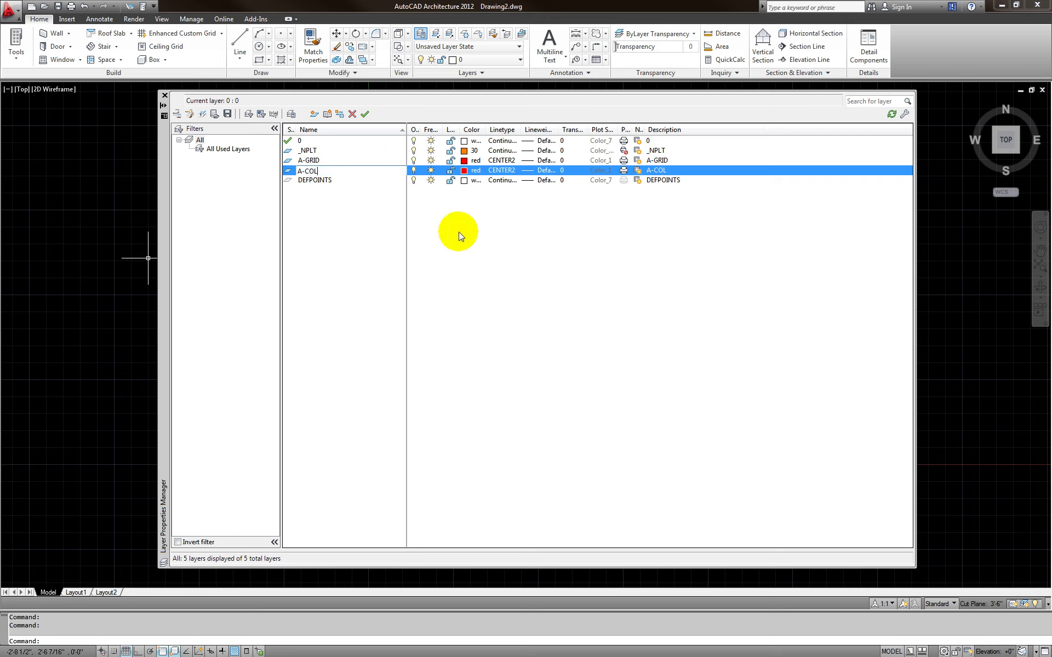
left_click(315, 173)
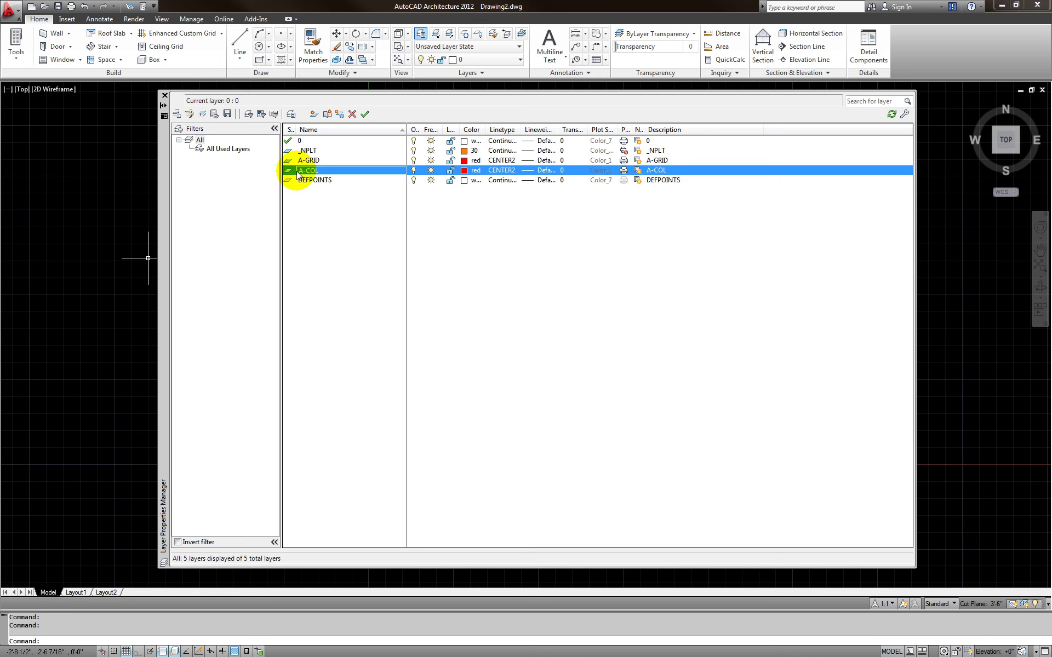
Step: Set the A-COL layer's color to magenta and its linetype to Continuous
left_click(465, 172)
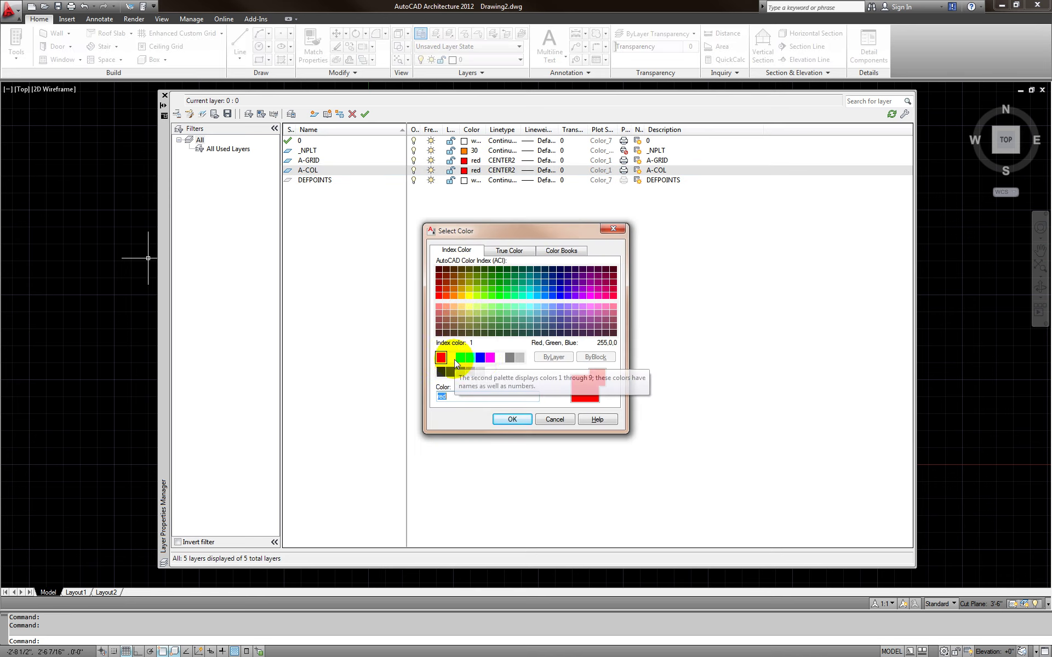
left_click(490, 360)
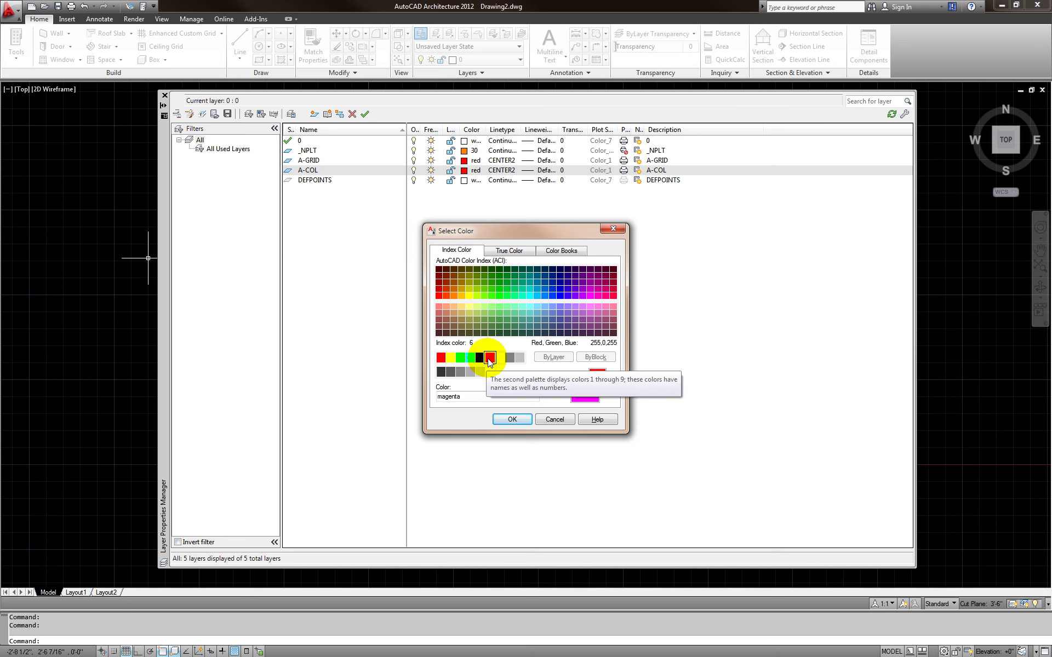
left_click(509, 420)
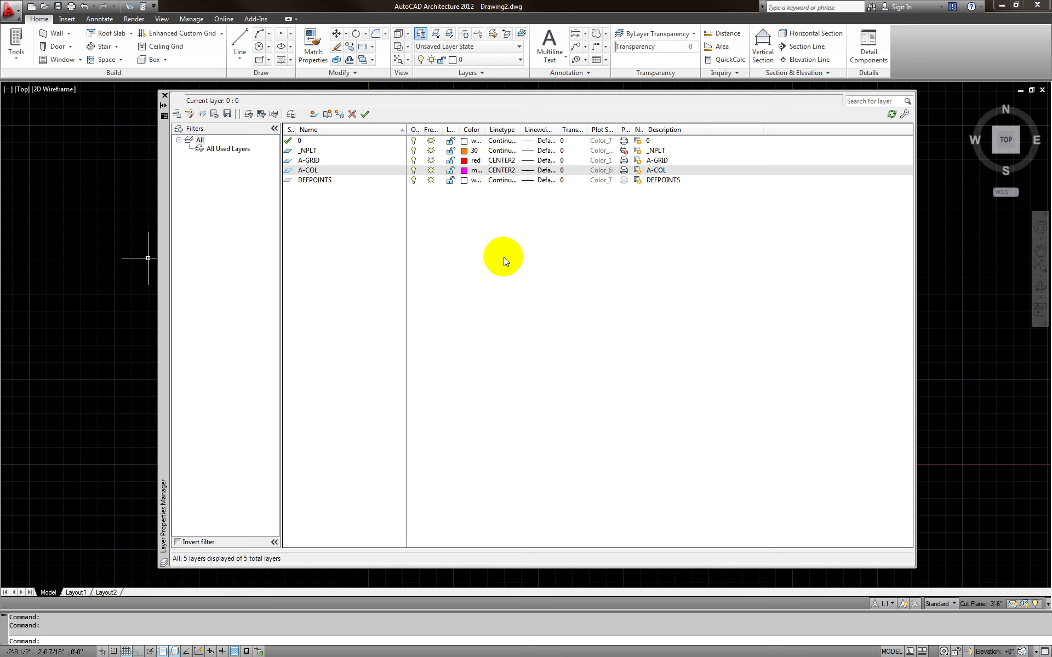
left_click(501, 170)
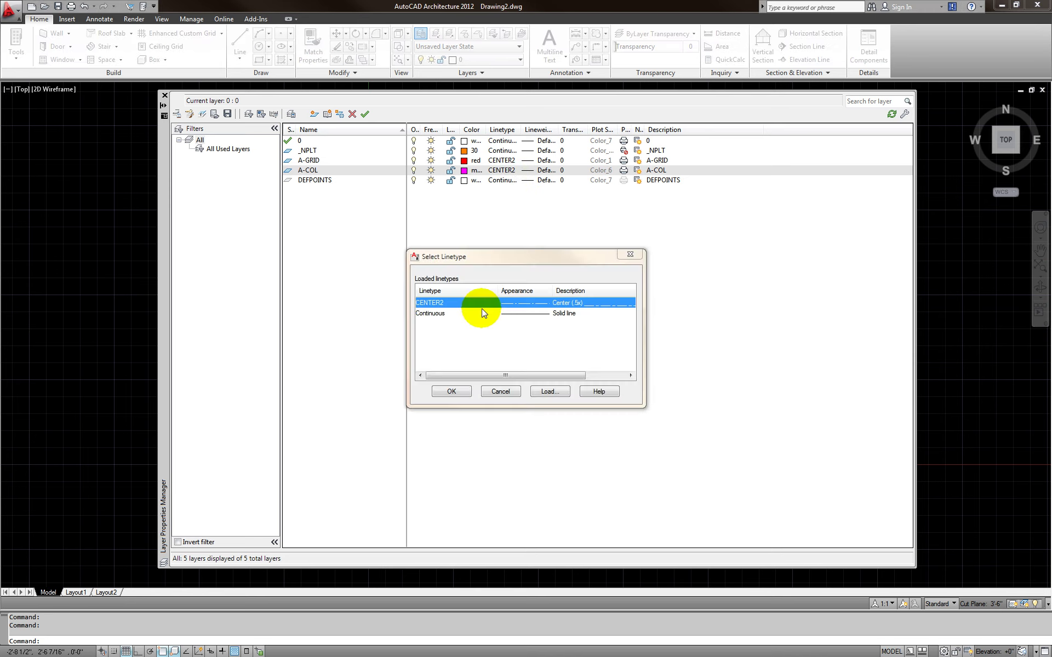
left_click(462, 315)
left_click(455, 392)
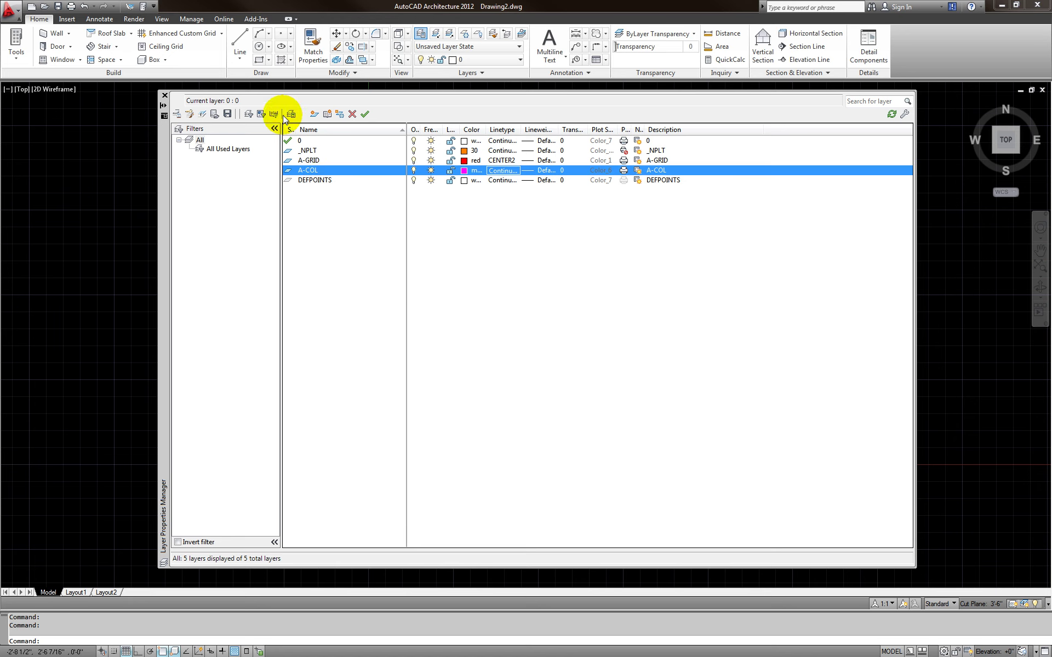
Step: Create a new layer named A-COL-HAC based on A-COL and set its color to red
left_click(315, 114)
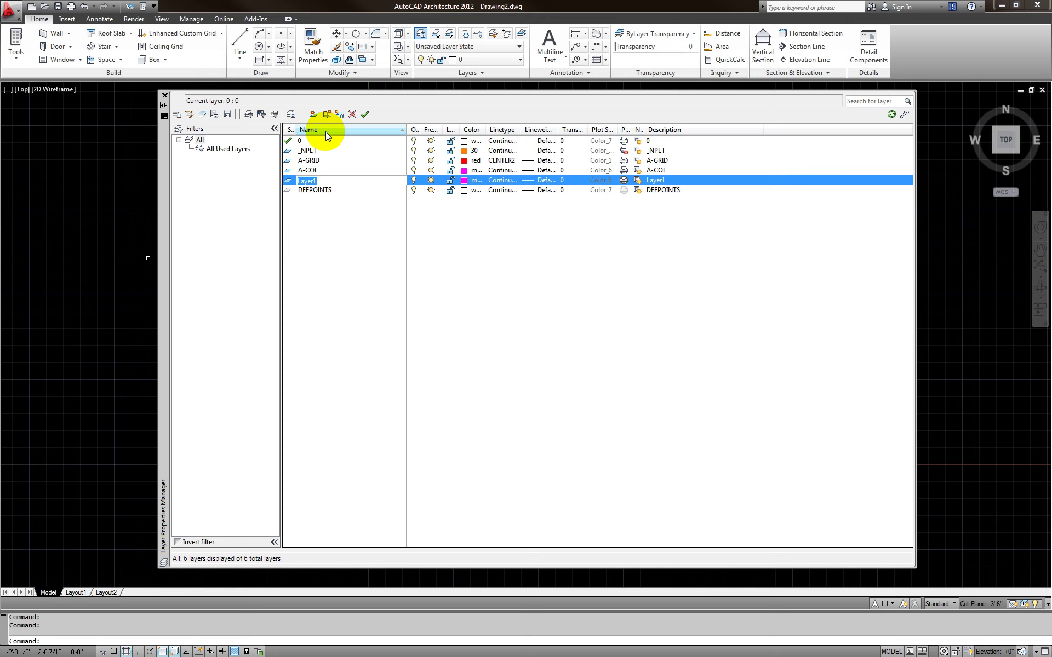
type("A-COL-")
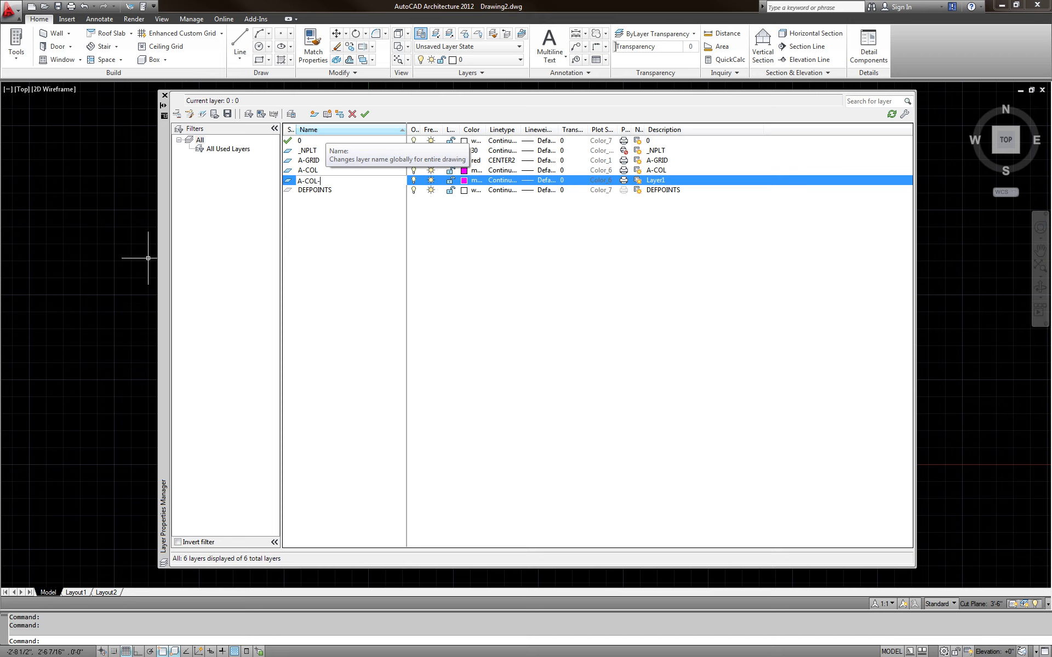
type("HAC")
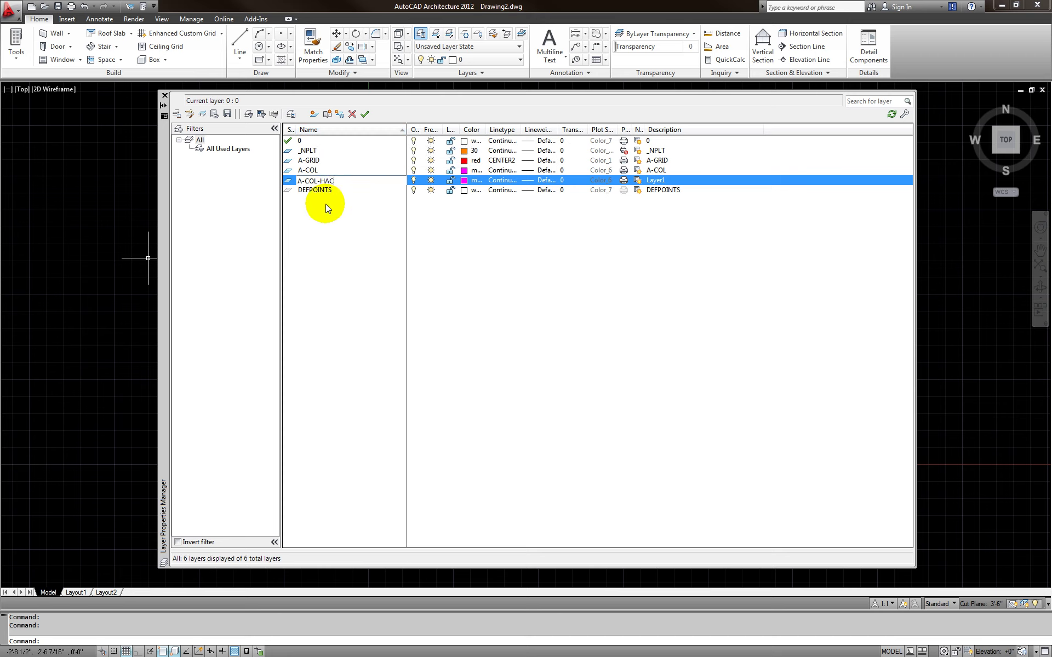
left_click(465, 184)
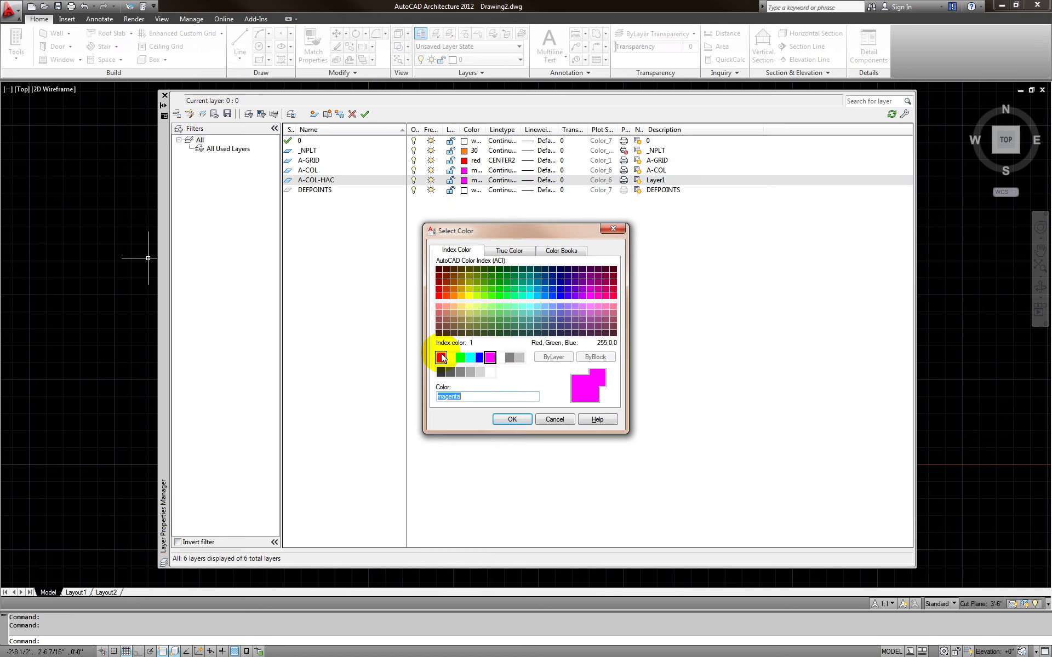
left_click(441, 357)
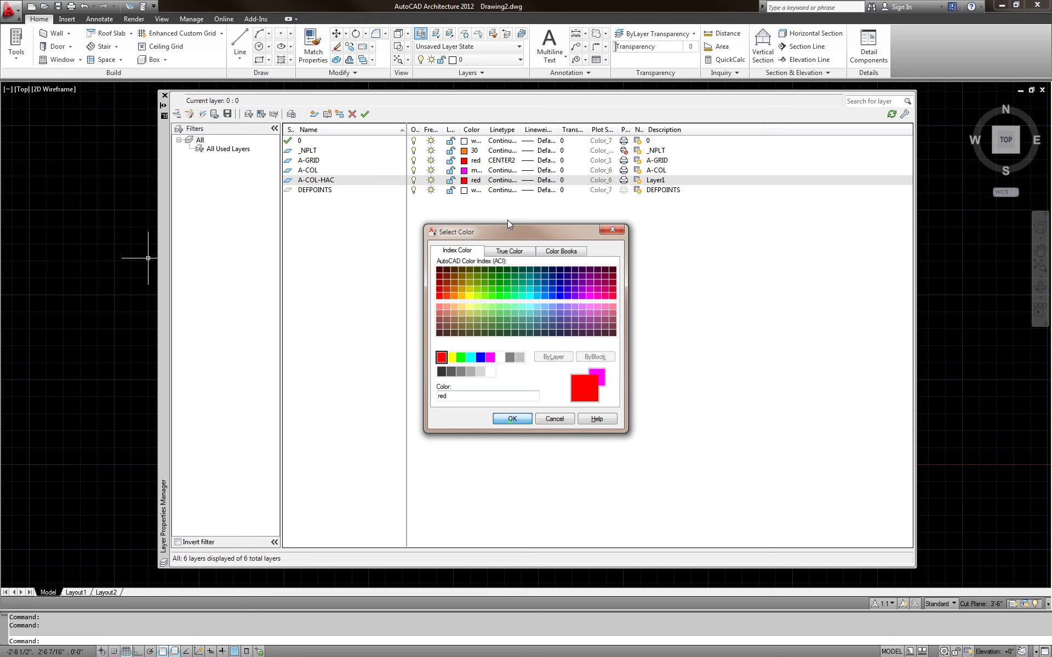
left_click(511, 419)
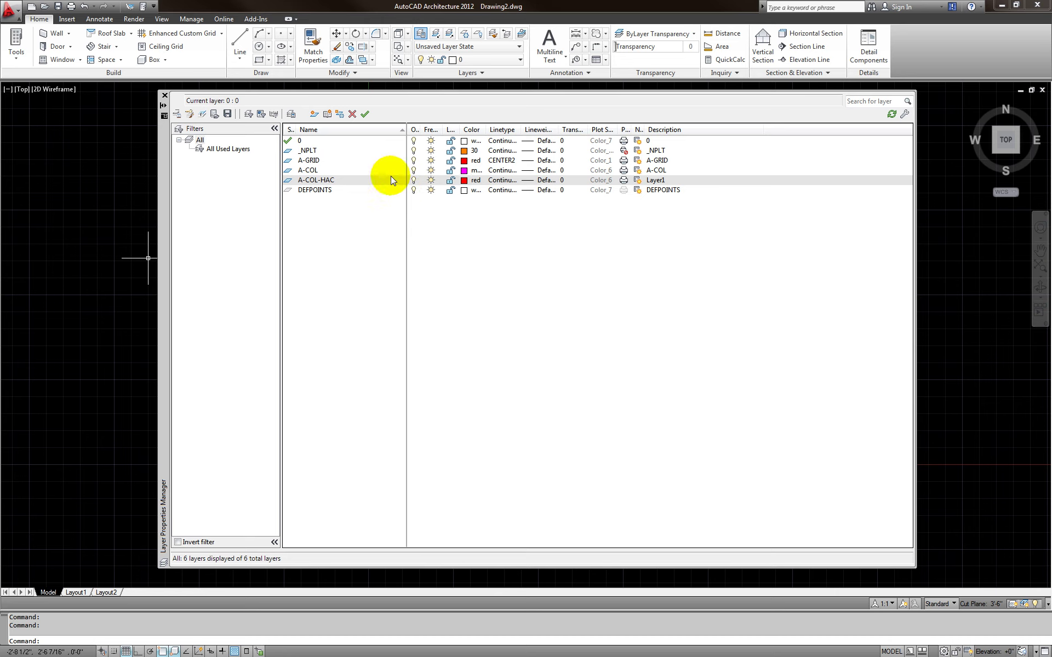
Step: Make _NPLT the current layer and close the layer manager
left_click(329, 161)
left_click(325, 153)
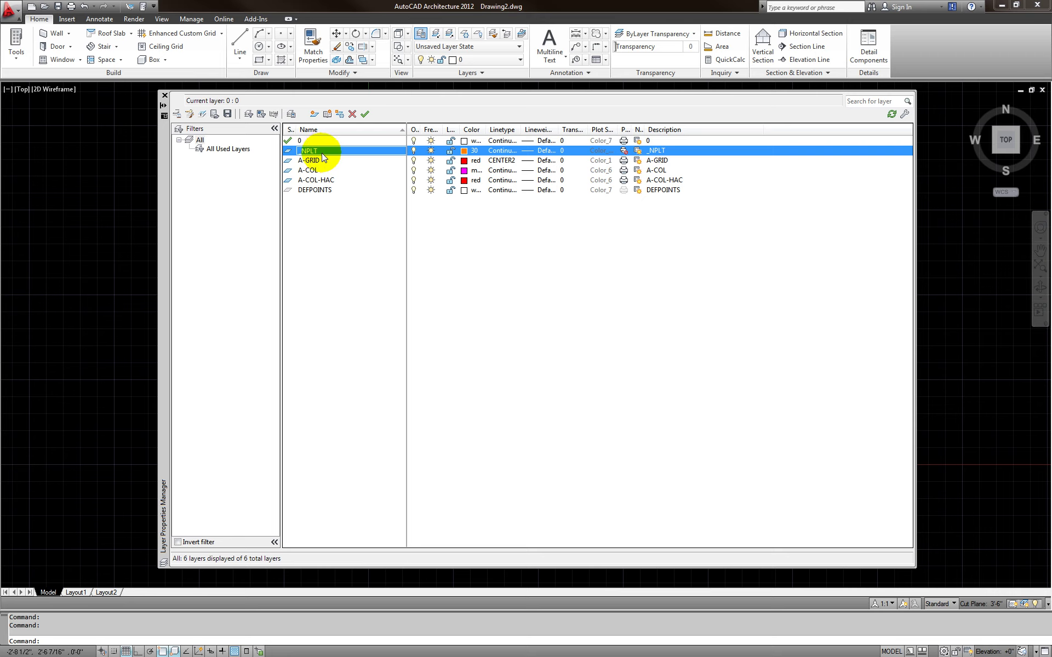
left_click(365, 114)
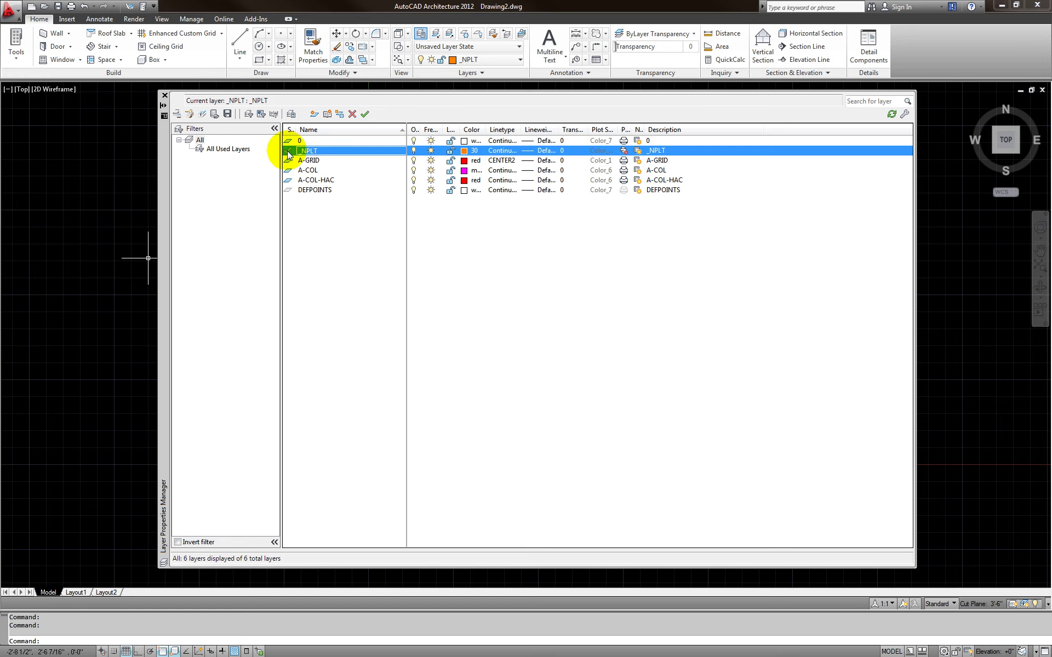
left_click(165, 95)
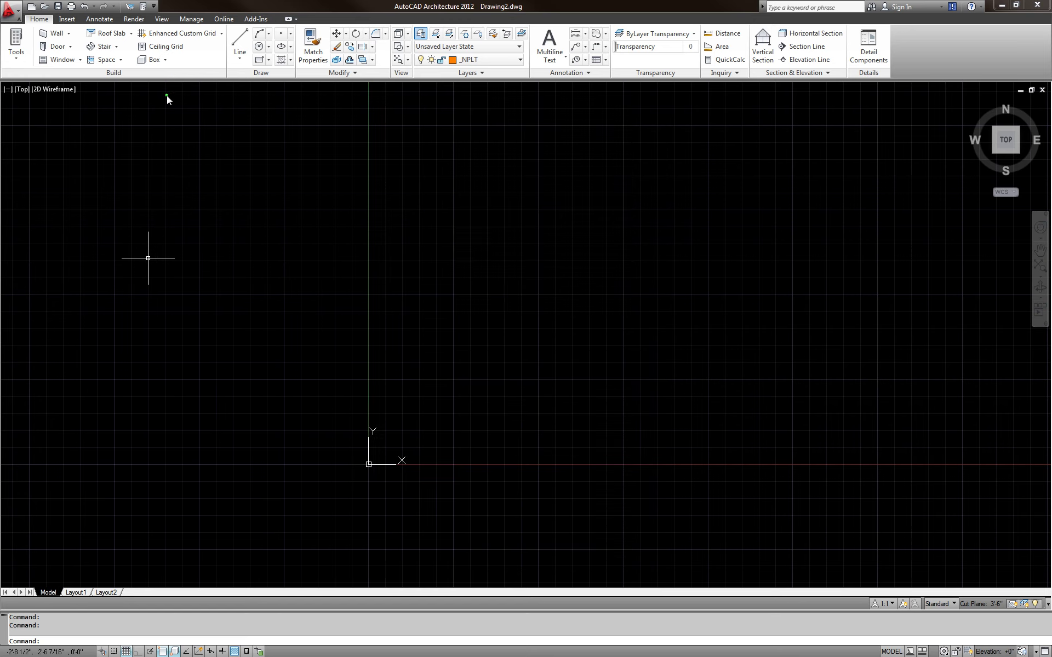
mouse_move(423, 305)
middle_mouse_down()
mouse_move(368, 422)
mouse_move(404, 279)
mouse_move(409, 348)
mouse_move(437, 333)
middle_mouse_up()
key("Escape")
key("Escape")
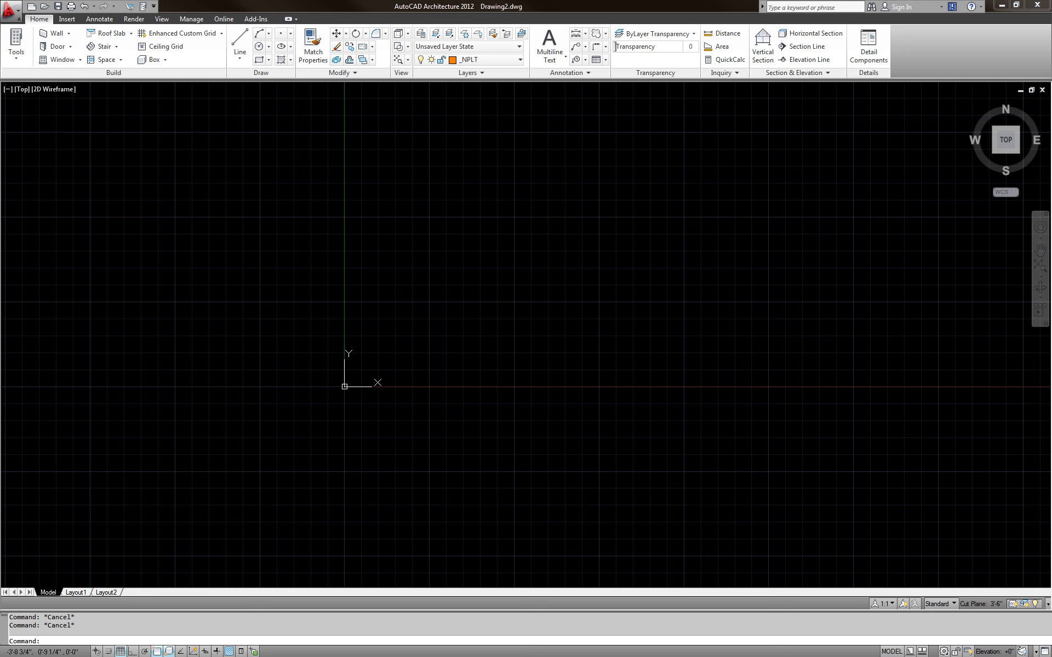
Step: Switch to the scanned YCBA base plan in Windows Photo Viewer, enlarge it to full screen and examine the building's overall x and y extents
key("alt+Tab")
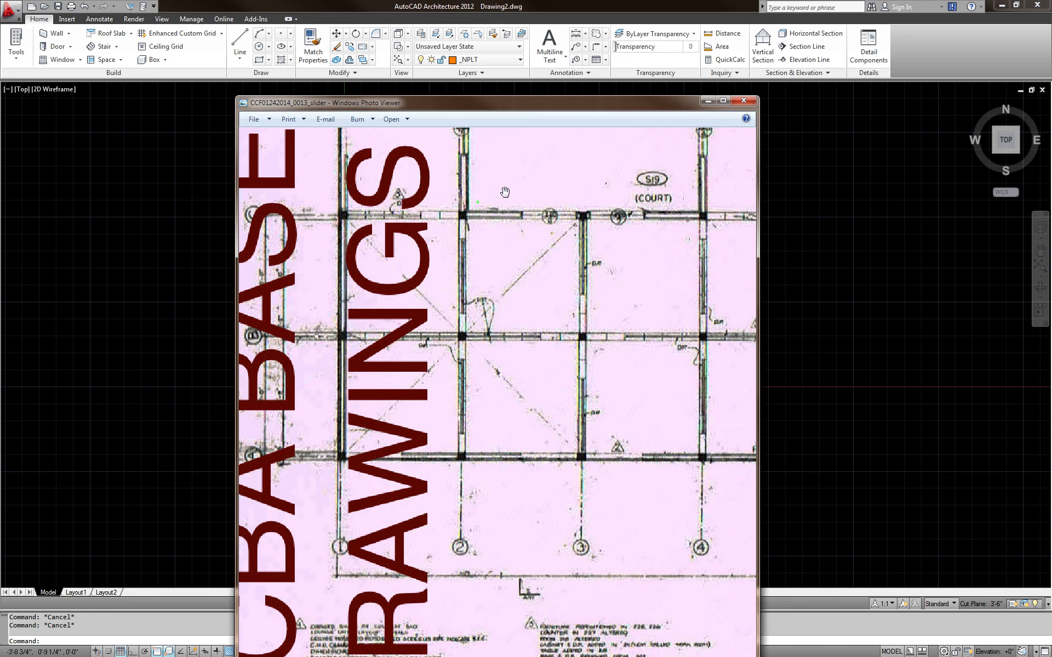
left_click(722, 100)
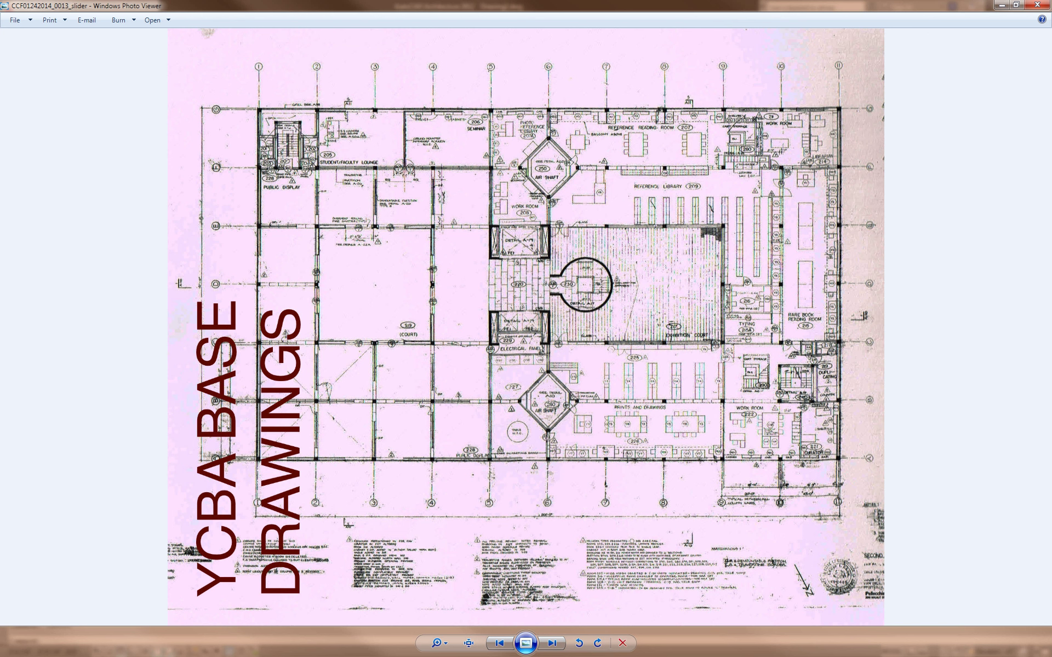
left_click_drag(487, 485, 452, 528)
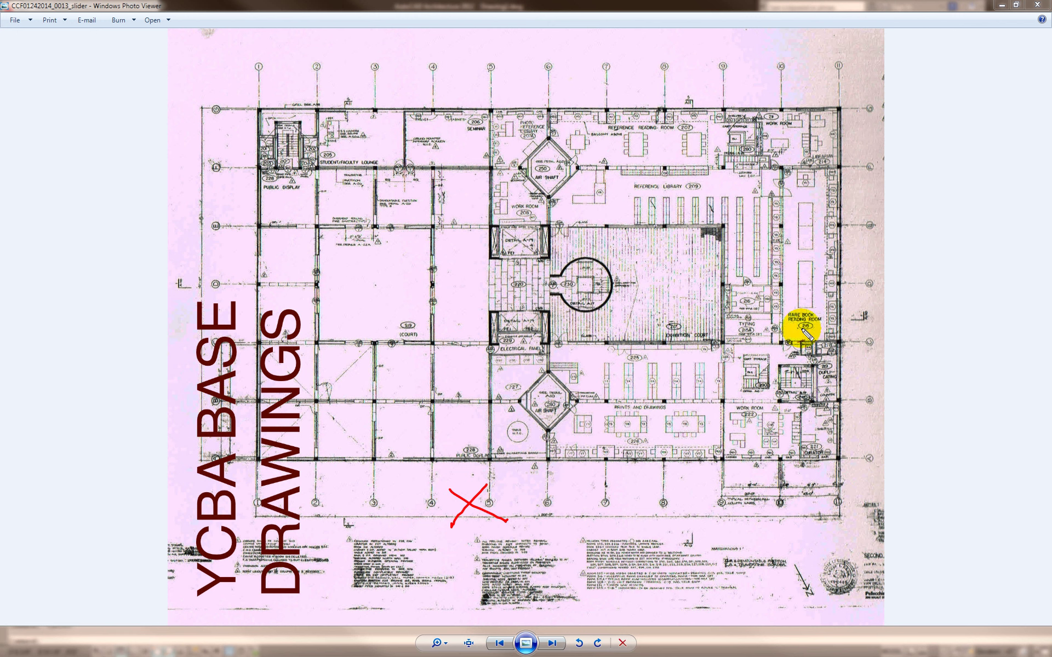
mouse_move(858, 266)
left_mouse_down()
mouse_move(893, 248)
mouse_move(897, 317)
left_mouse_up()
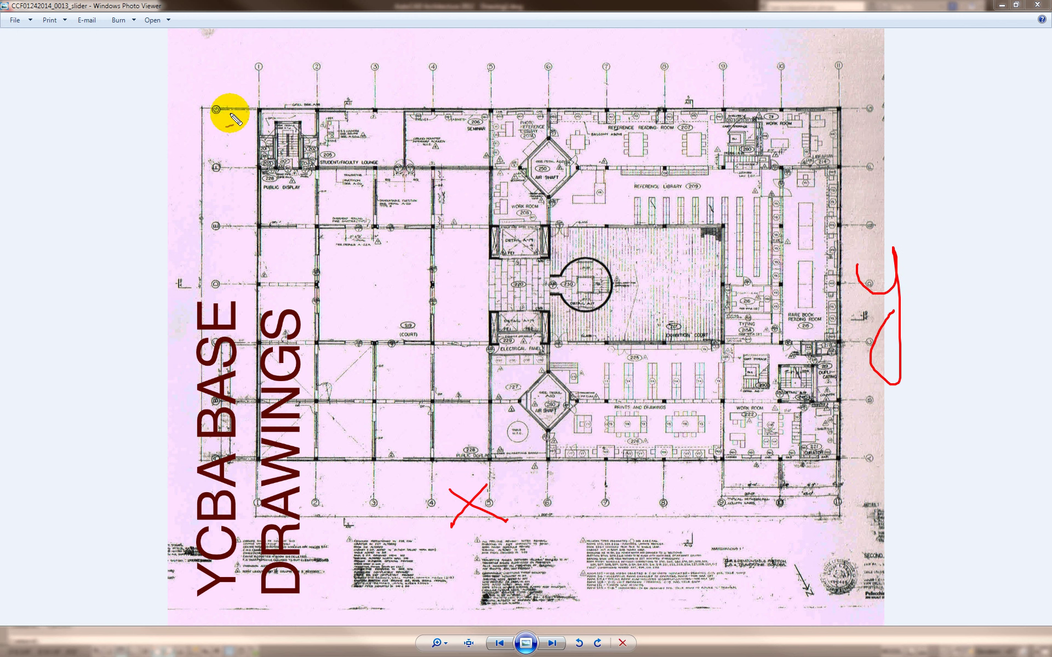
left_click_drag(289, 56, 316, 66)
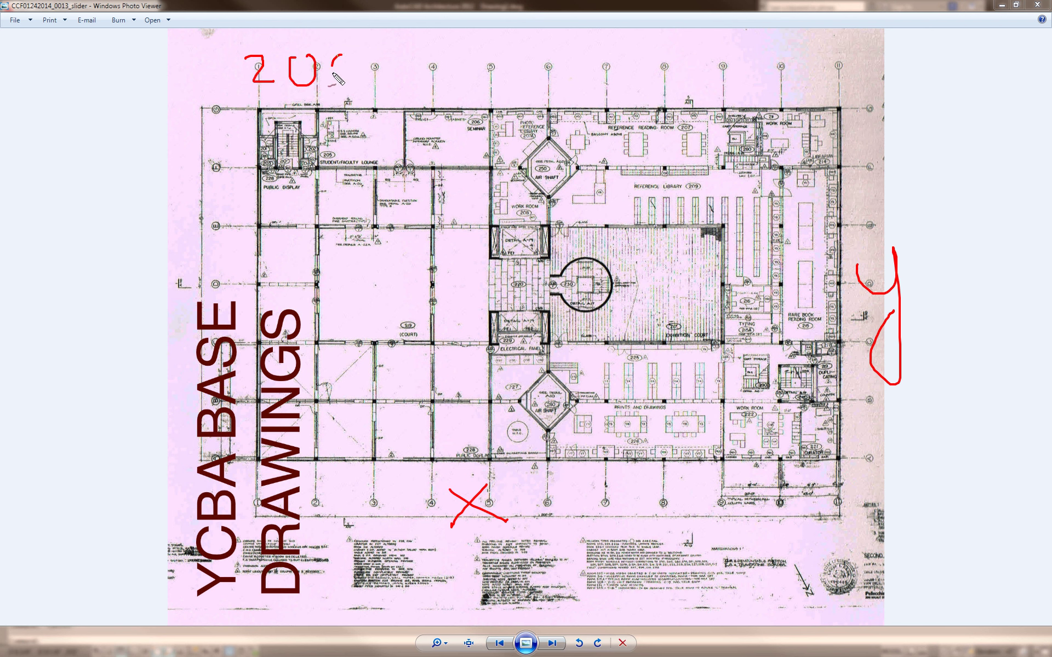
left_click_drag(382, 83, 365, 102)
mouse_move(403, 62)
left_mouse_down()
mouse_move(405, 85)
mouse_move(440, 88)
left_mouse_up()
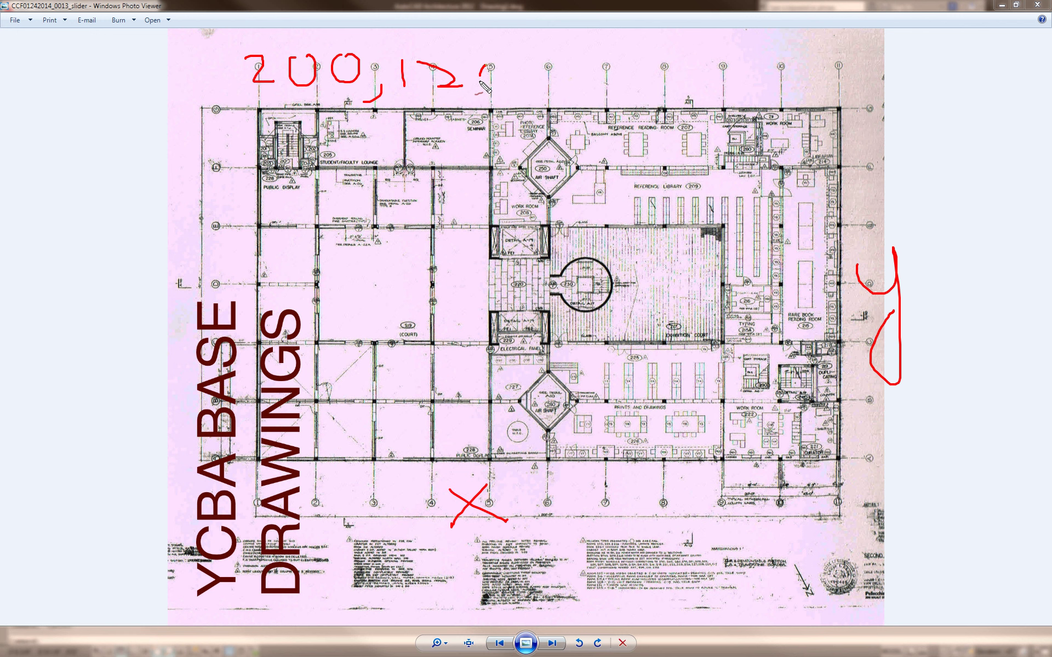
left_click_drag(509, 48, 519, 102)
left_click_drag(242, 45, 262, 105)
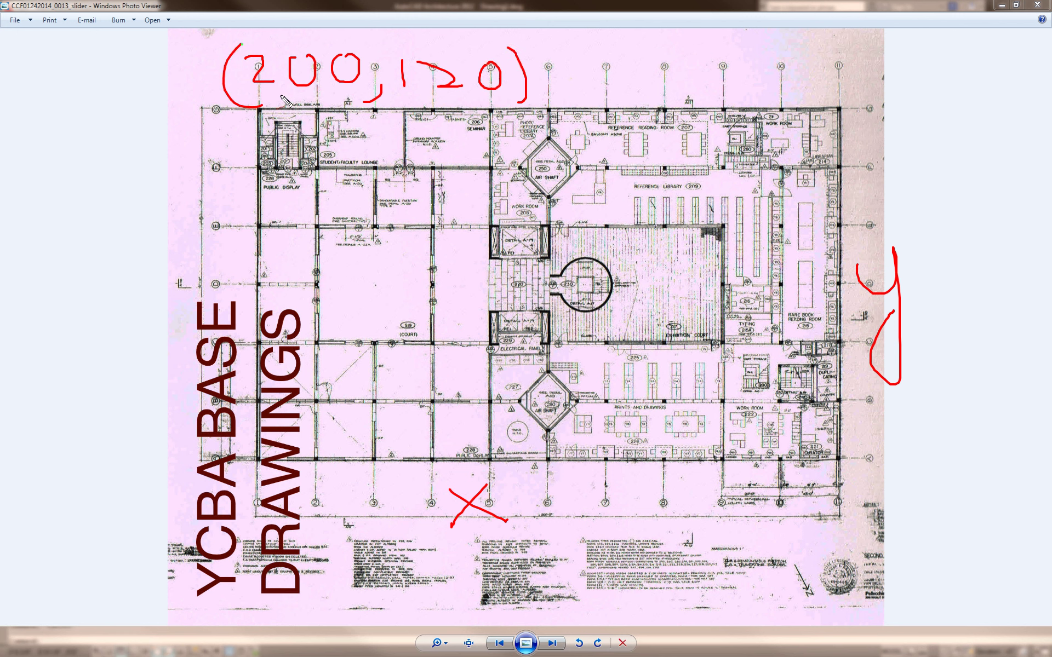
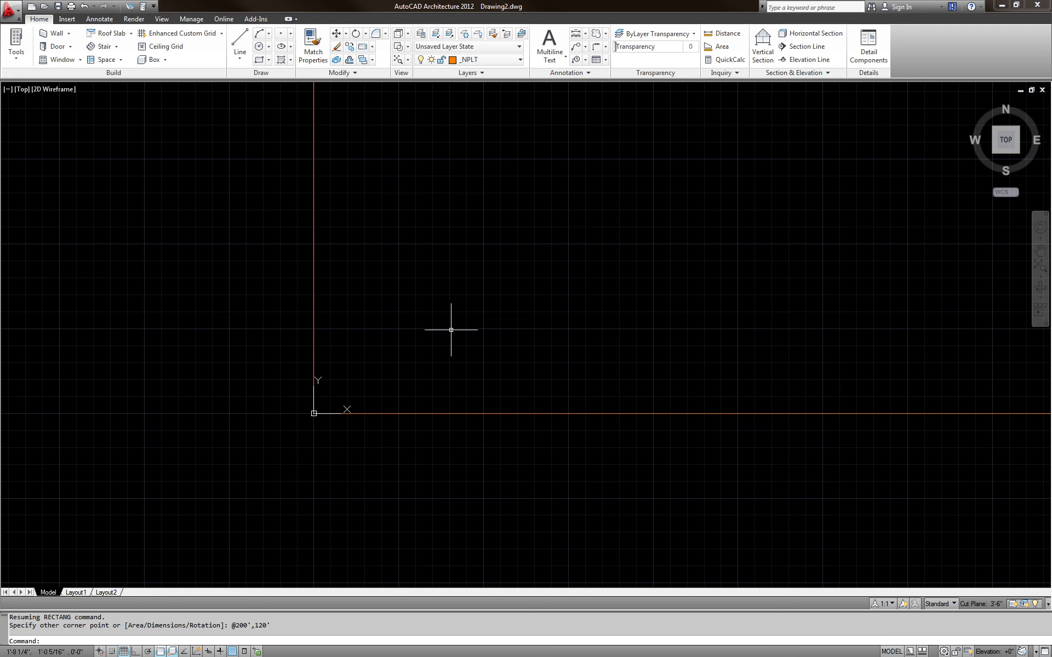
Step: Zoom to the drawing's extents to view the whole 200' by 120' boundary rectangle
mouse_move(453, 364)
middle_mouse_down()
mouse_move(313, 357)
mouse_move(589, 275)
mouse_move(589, 395)
middle_mouse_up()
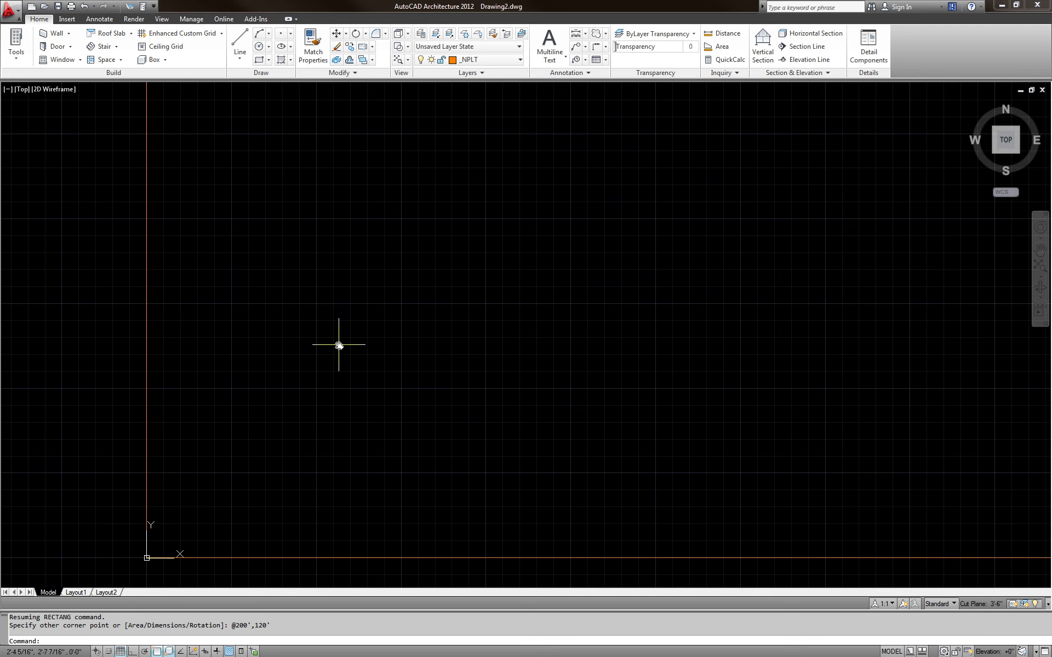
middle_click_drag(240, 457, 432, 369)
middle_click_drag(308, 509, 477, 289)
mouse_move(595, 293)
middle_mouse_down()
mouse_move(701, 293)
mouse_move(383, 472)
middle_mouse_up()
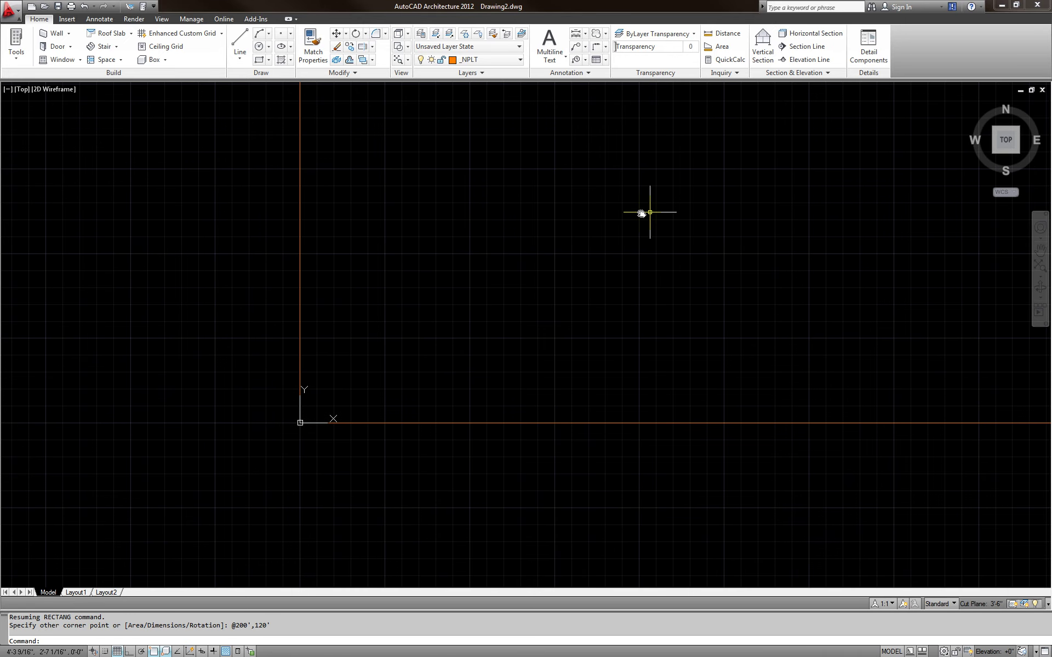
middle_click_drag(639, 214, 489, 357)
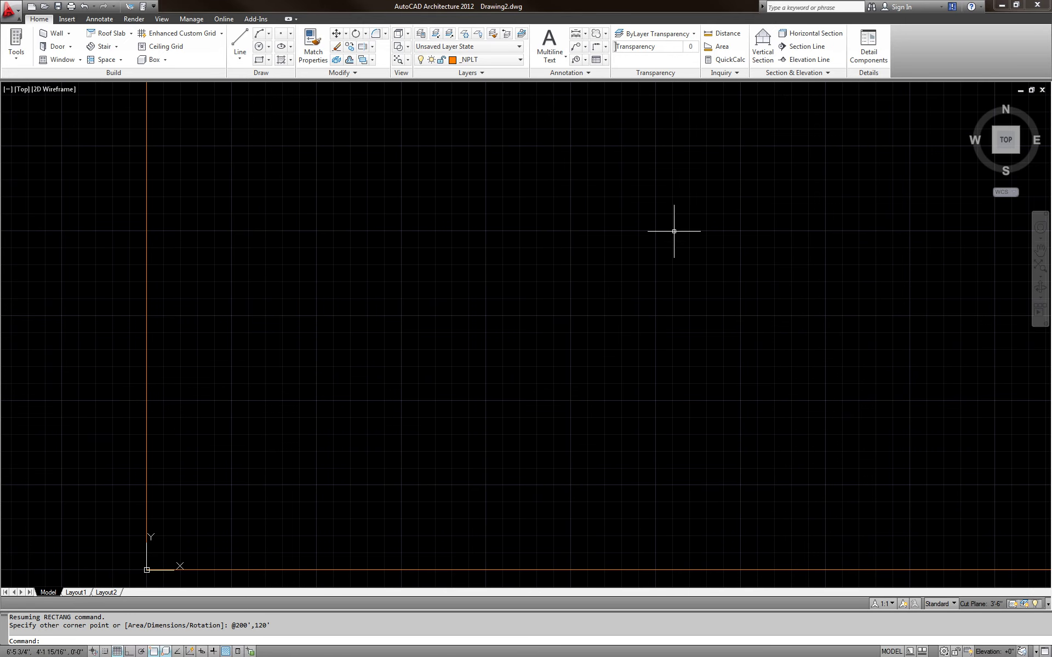
middle_click(419, 296)
middle_click(419, 296)
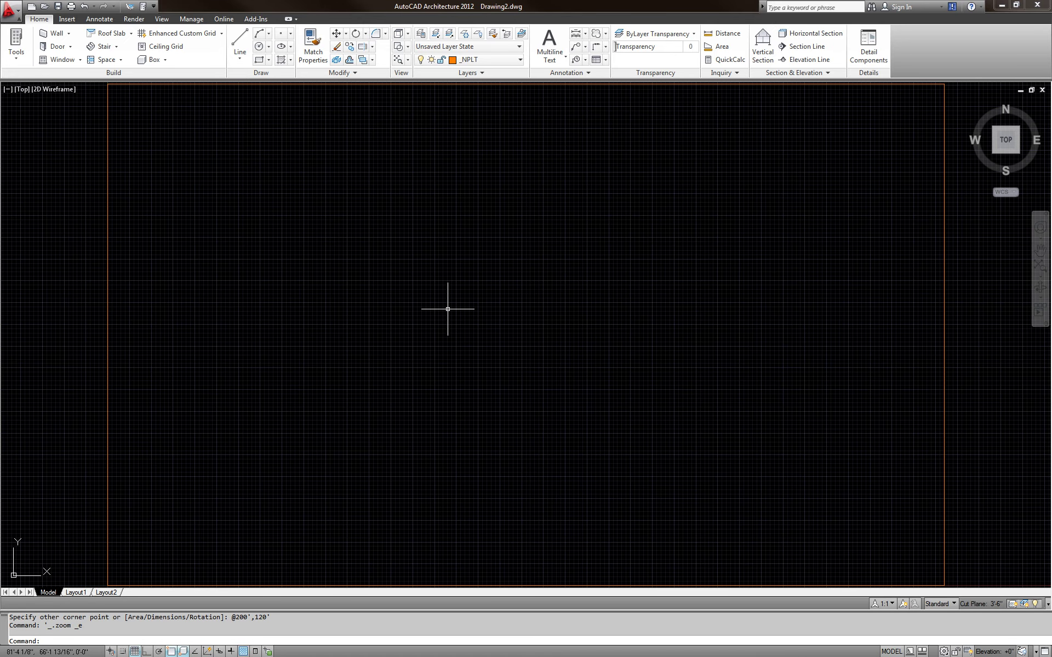
scroll(447, 310, "down", 4)
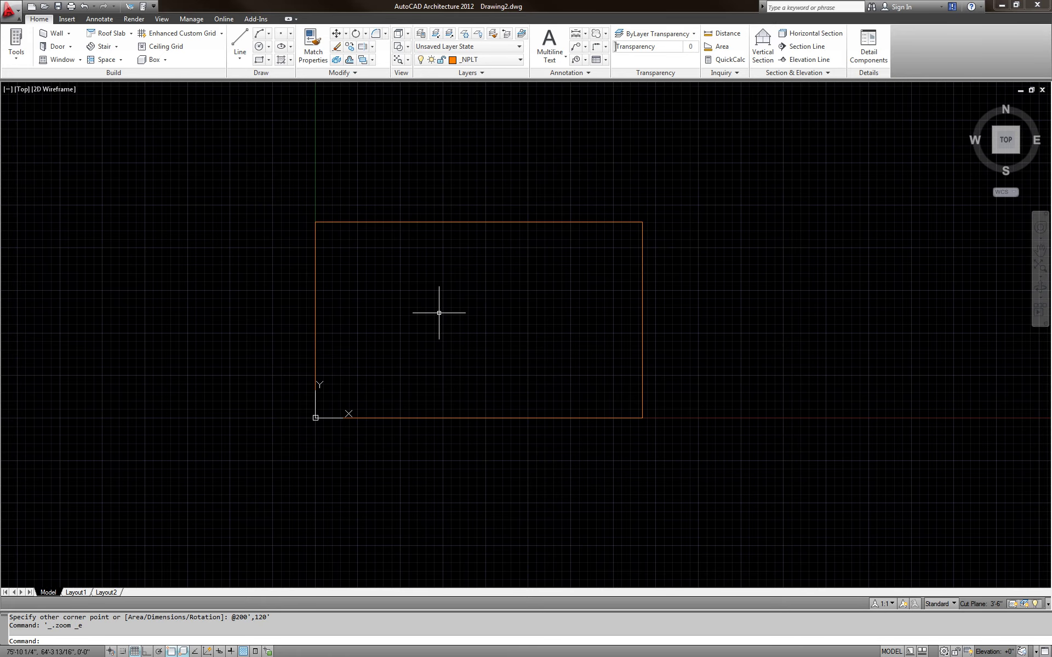
scroll(443, 312, "up", 4)
middle_click(437, 317)
middle_click(436, 317)
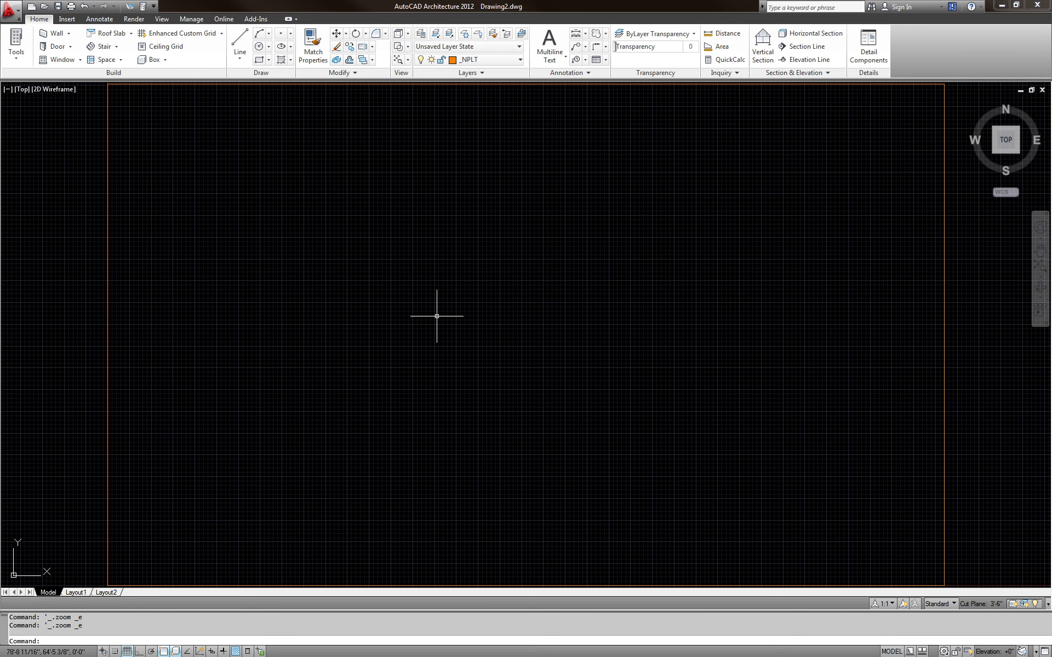
Step: Display the entire drawing using the Zoom command's All option
key("Return")
key("Return")
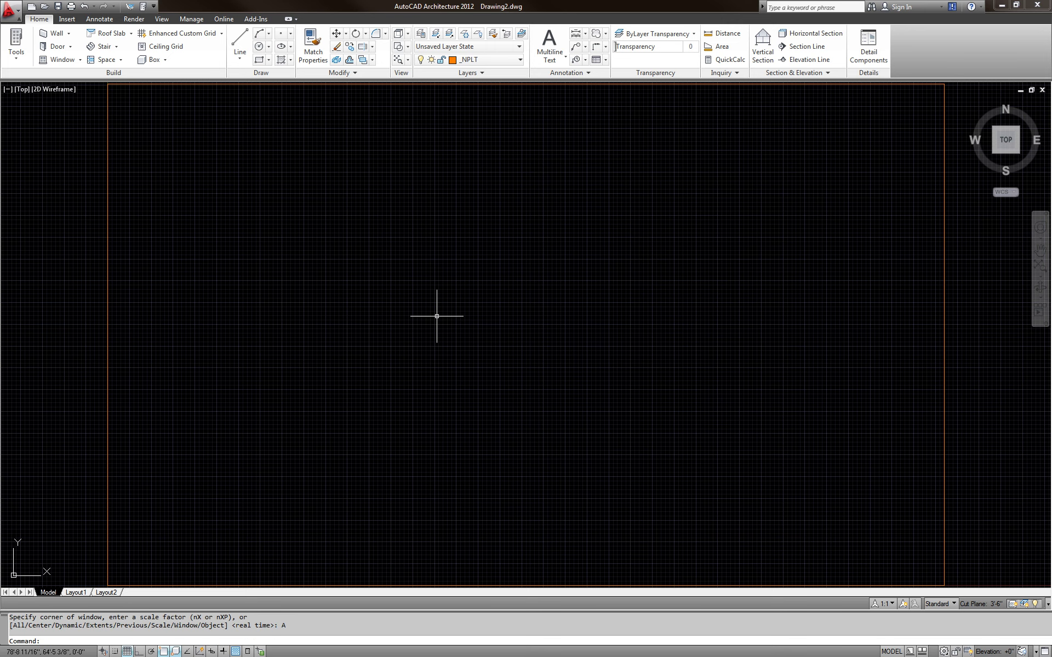
scroll(436, 316, "up", 3)
type("Z")
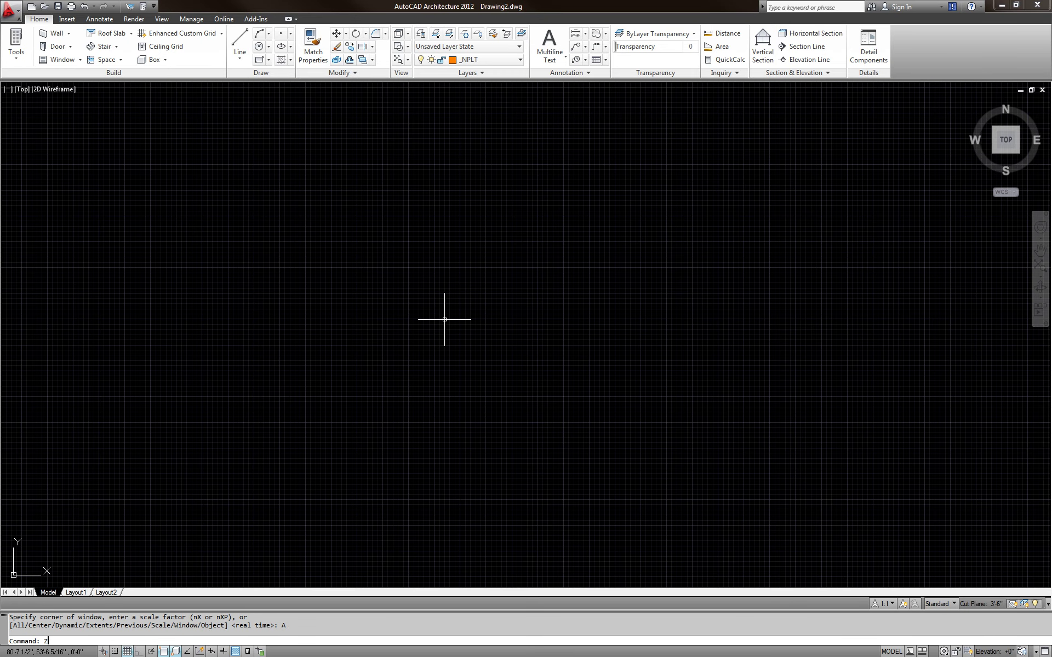
key("Return")
type("A")
key("Return")
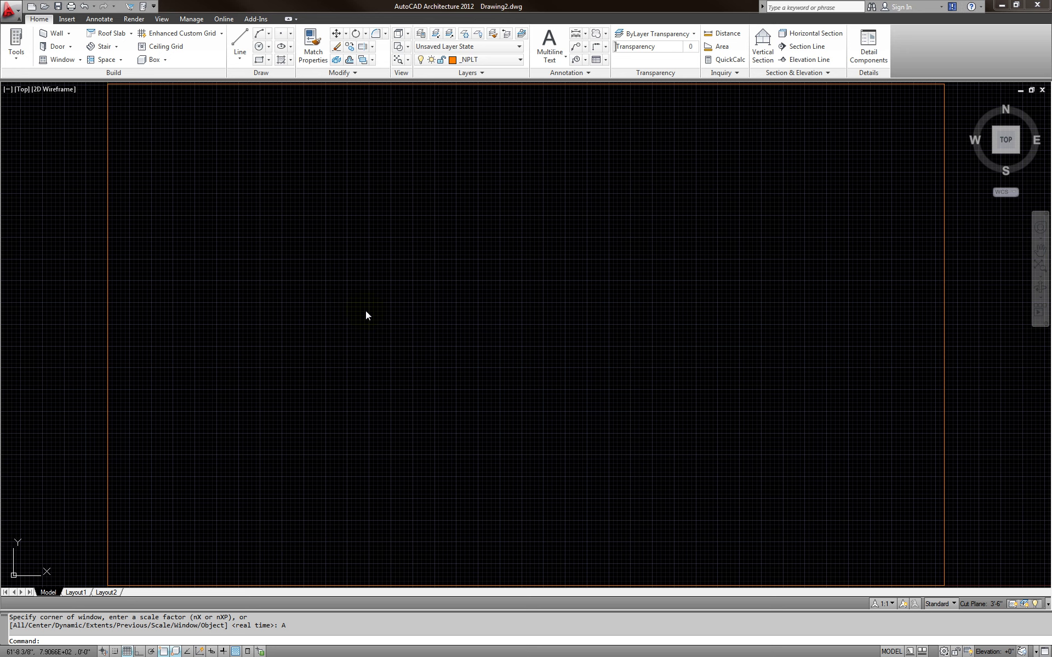
Step: Switch to the scanned base plan in Windows Photo Viewer to check it against the boundary rectangle, and return to AutoCAD
scroll(394, 331, "down", 5)
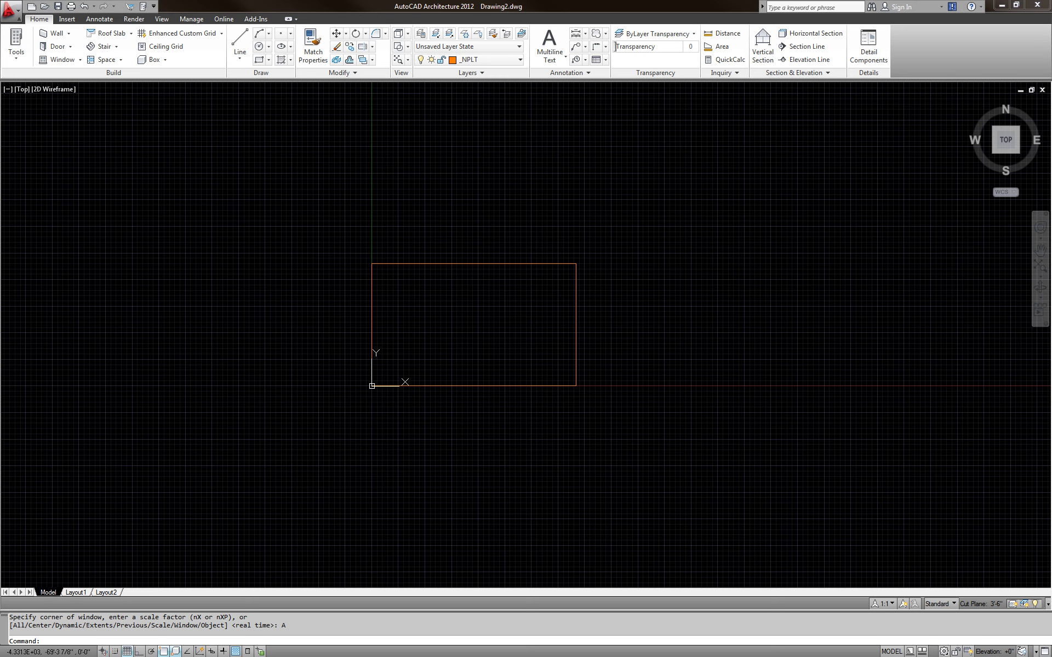
key("alt+Tab")
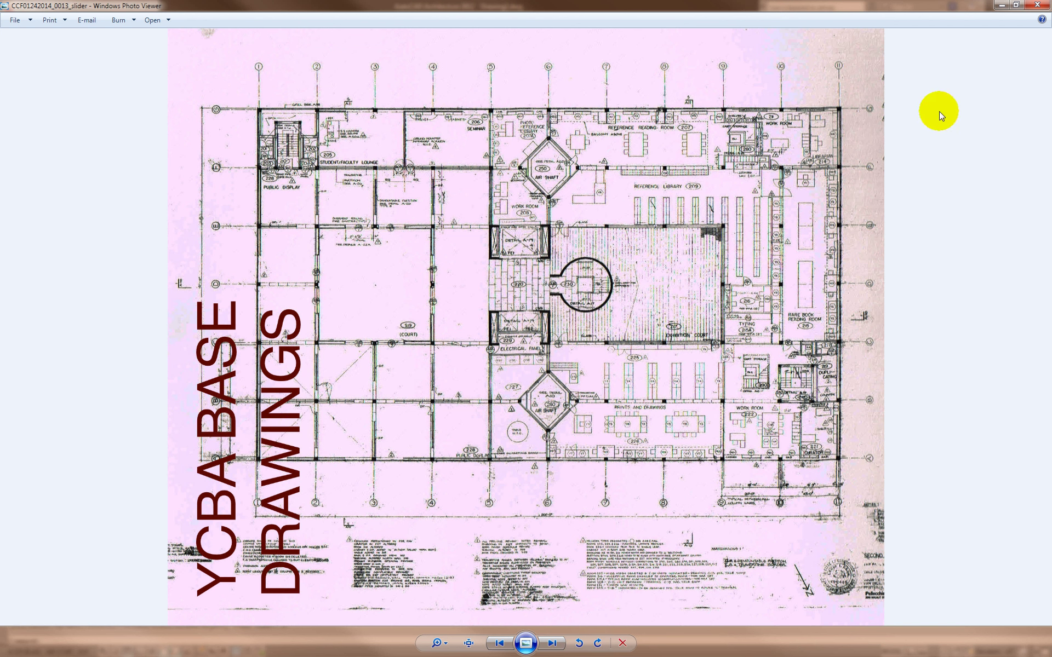
left_click(1002, 7)
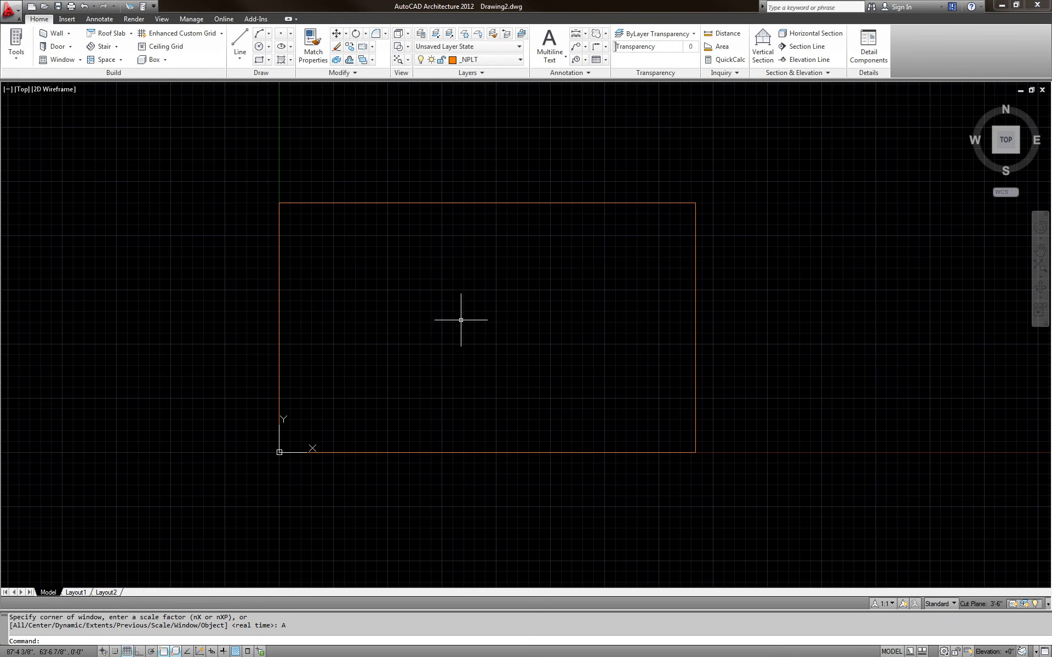
left_click(454, 207)
left_click(422, 274)
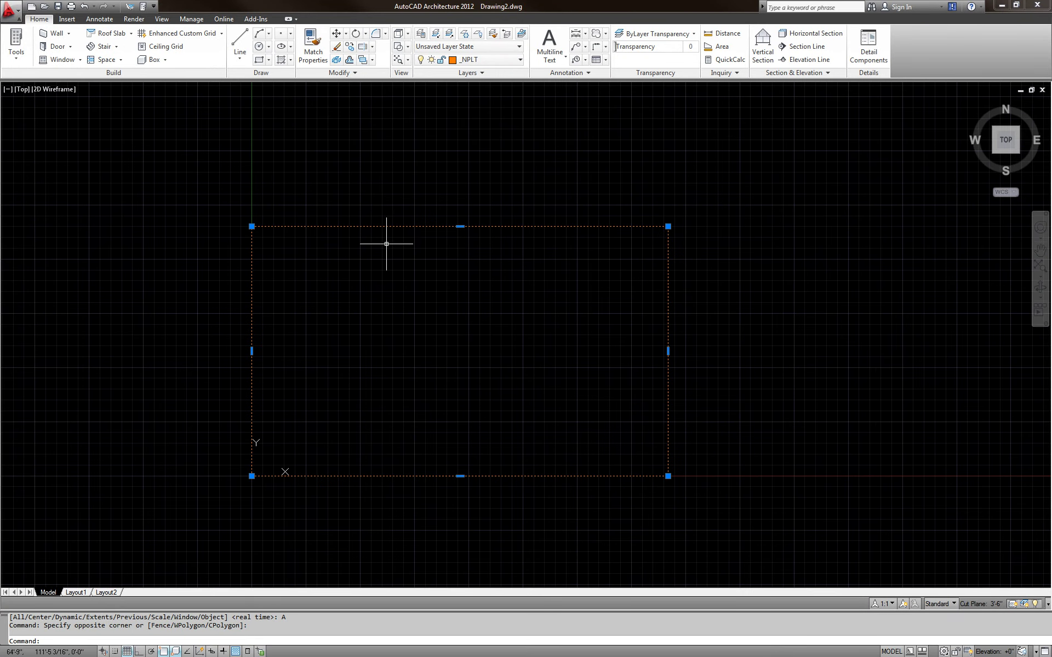
key("Escape")
left_click(442, 206)
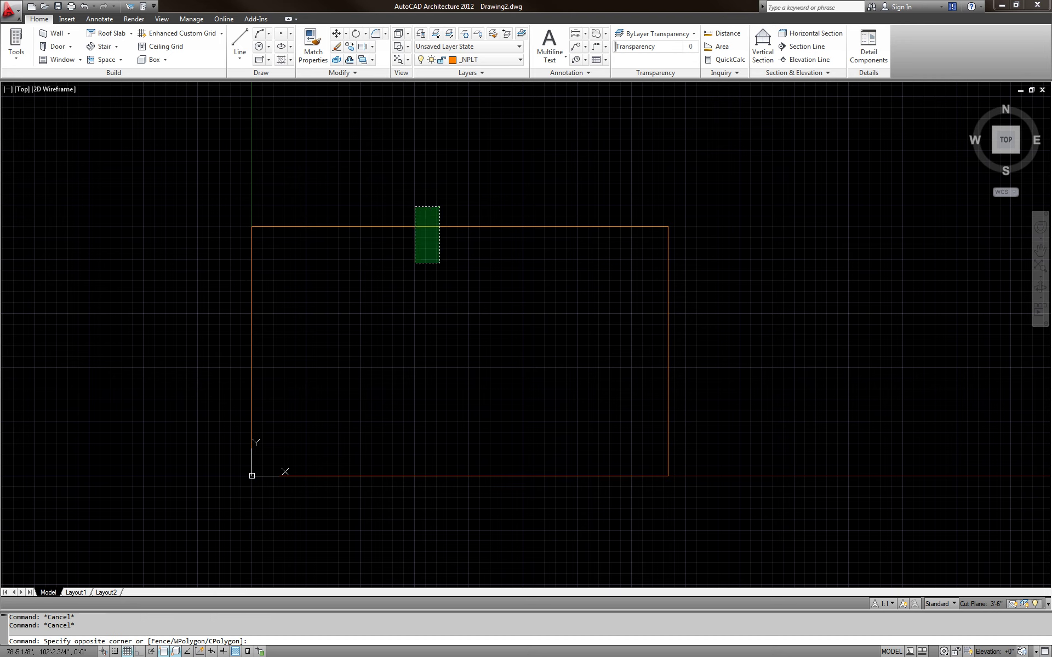
left_click(414, 274)
key("Escape")
key("Escape")
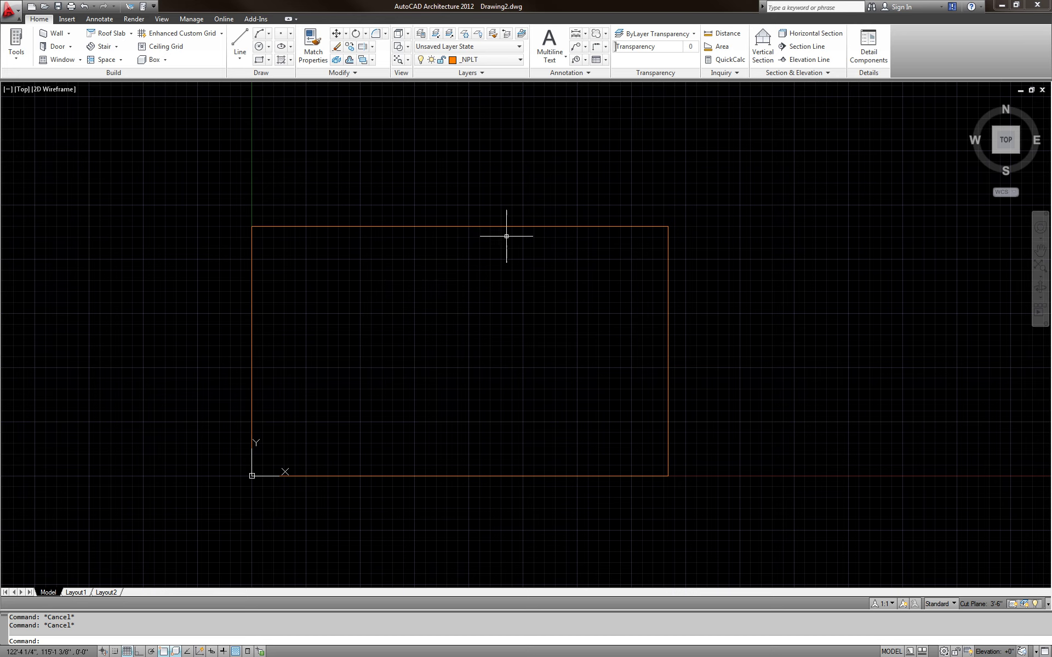
Step: Draw a vertical construction line through the origin at 0,0,0 with the XLINE command
type("XL")
key("Return")
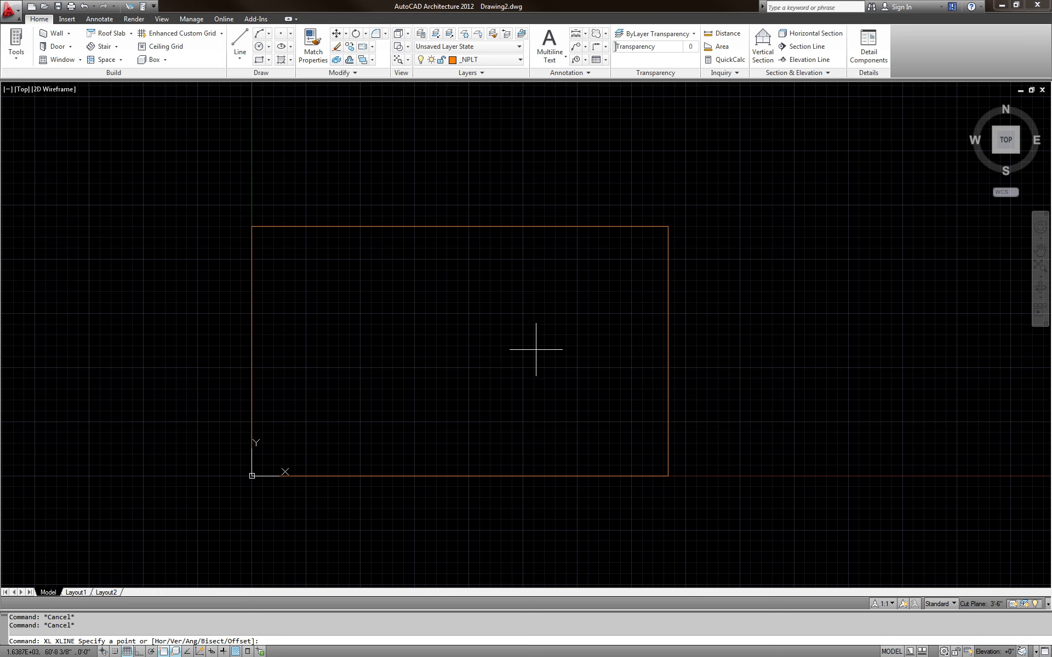
left_click(157, 640)
key("Return")
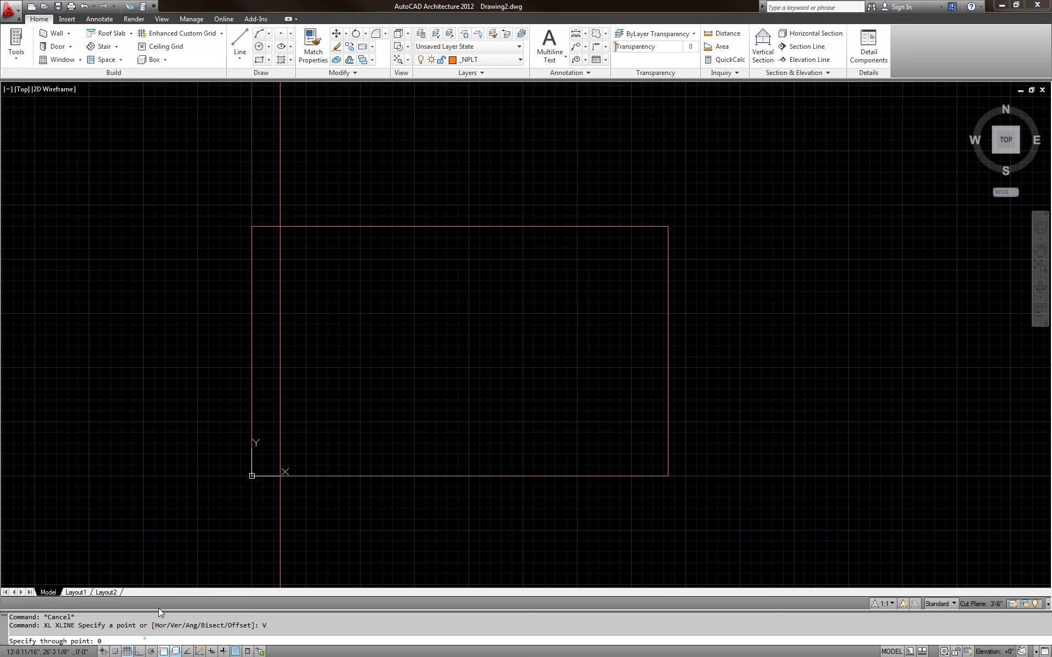
left_click(117, 641)
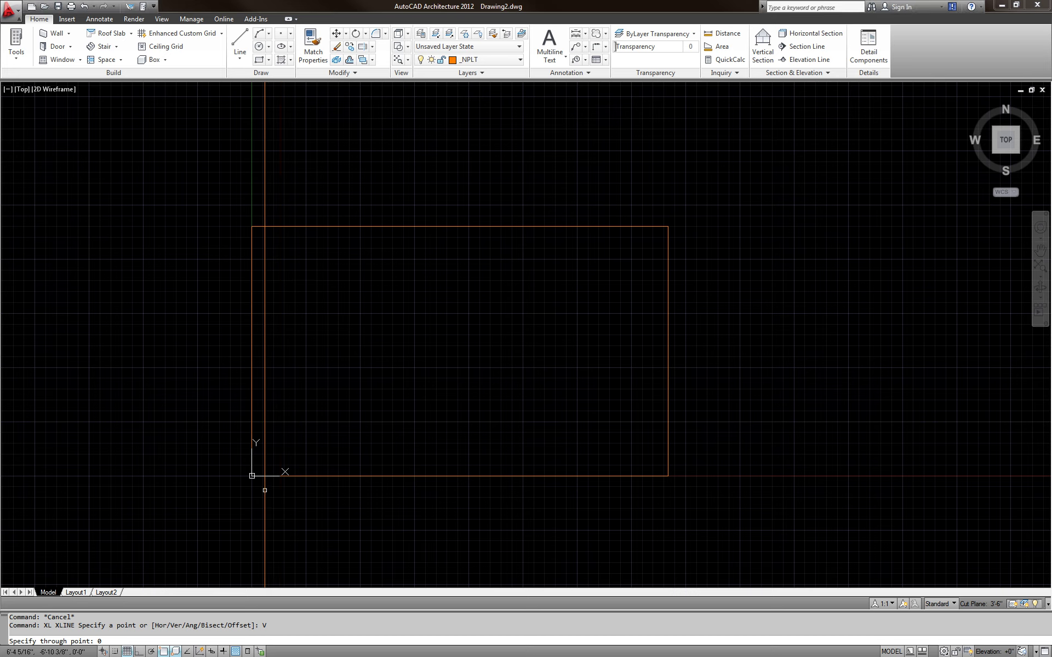
key("Return")
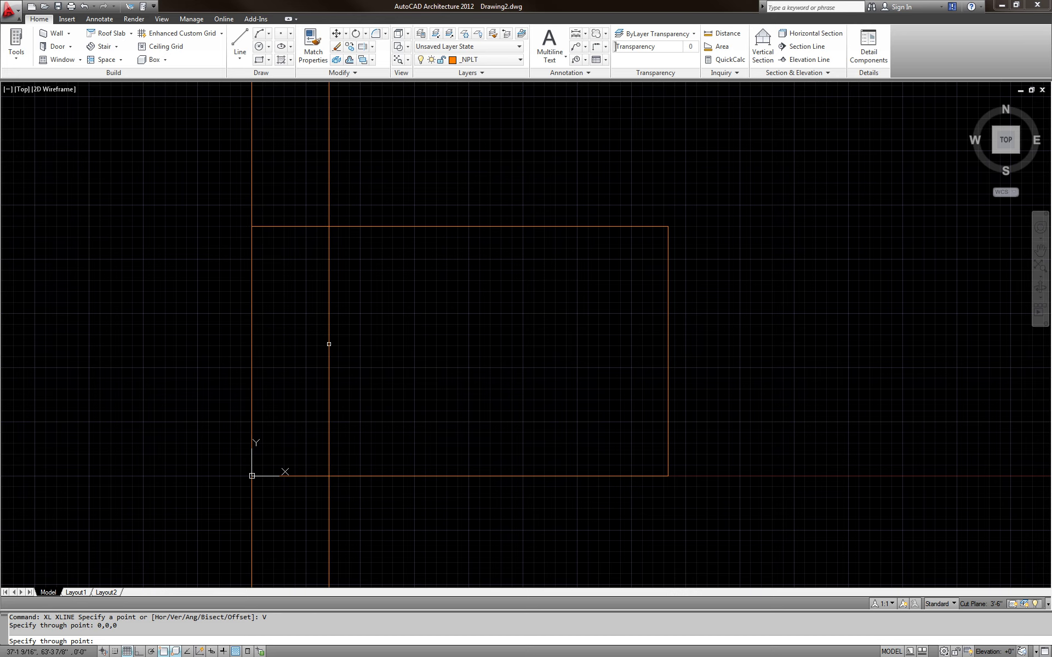
key("Escape")
middle_click_drag(321, 387, 341, 378)
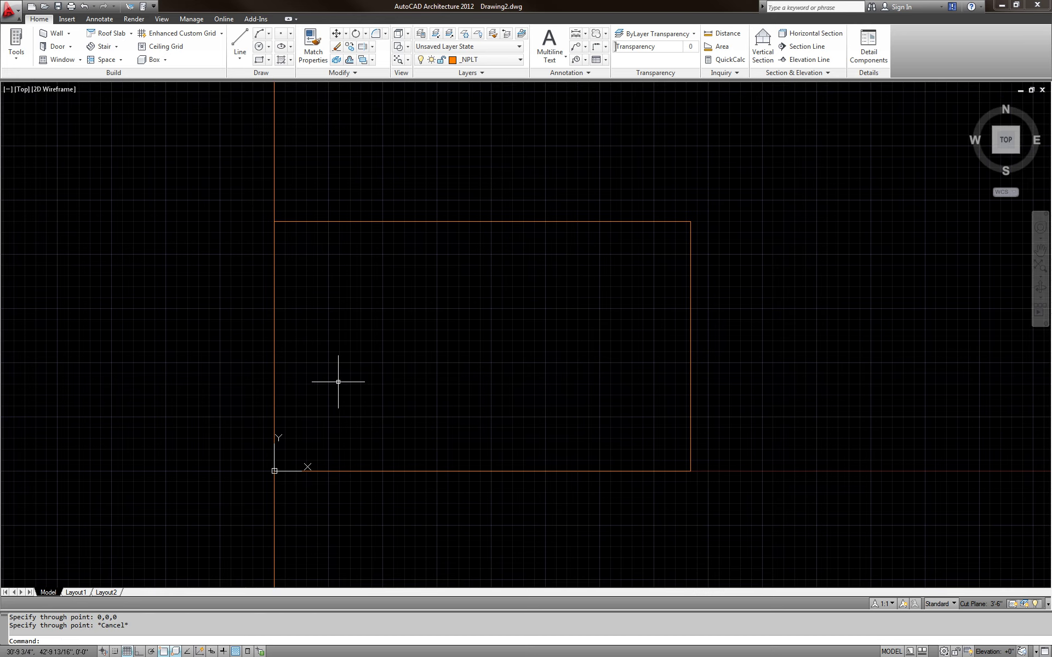
scroll(338, 389, "down", 2)
left_click_drag(322, 251, 216, 248)
key("Escape")
key("Escape")
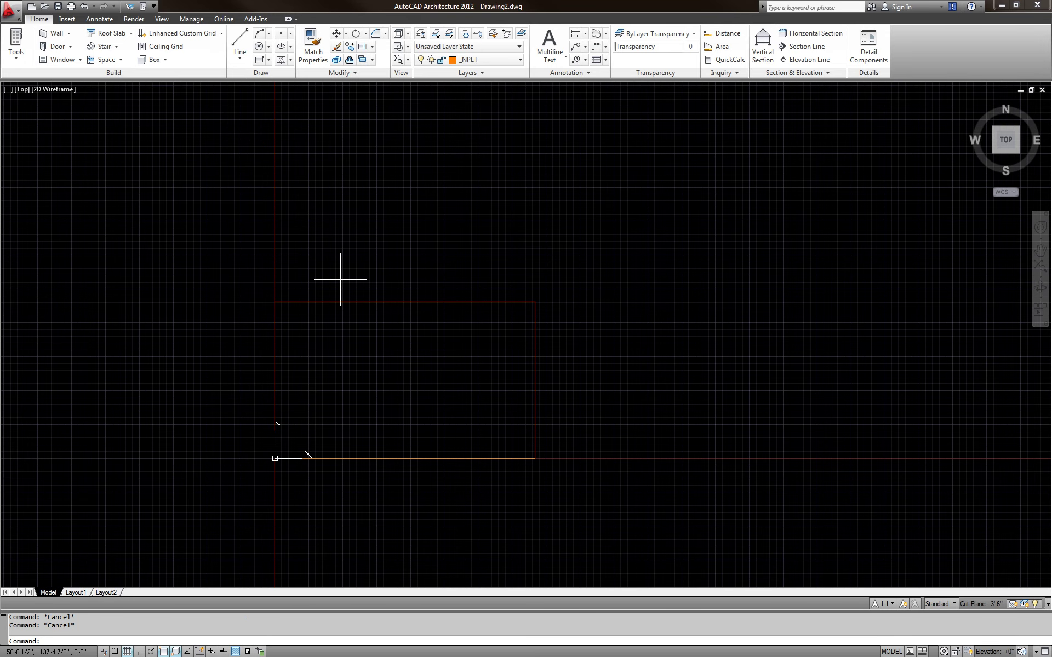
Step: Draw a horizontal construction line through the origin at 0,0,0 with the XLINE command
type("XL")
key("Return")
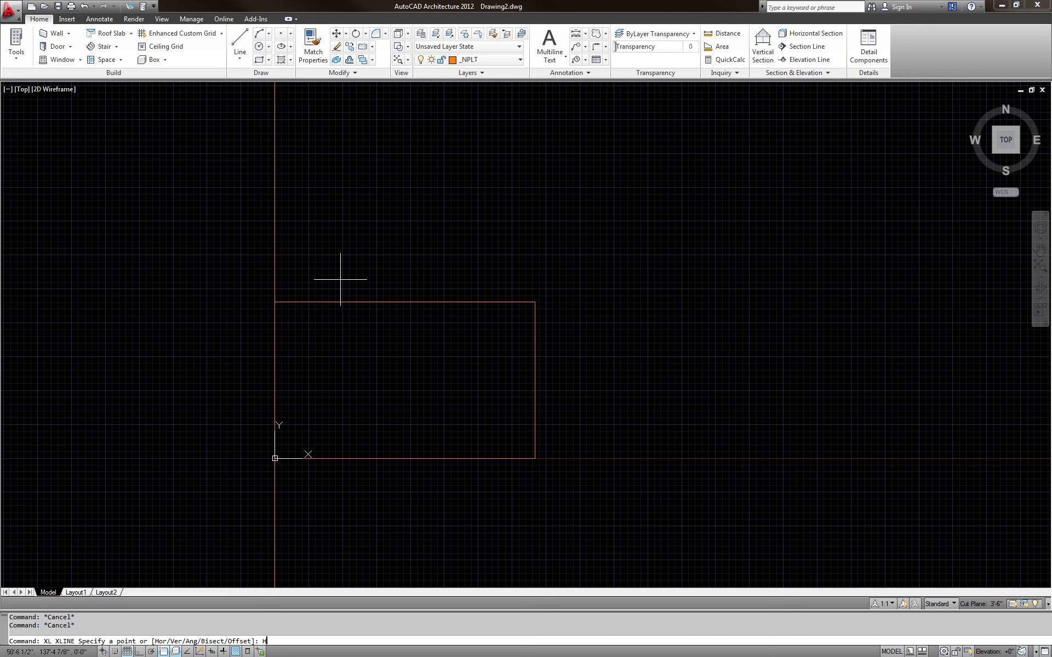
type("H")
key("Return")
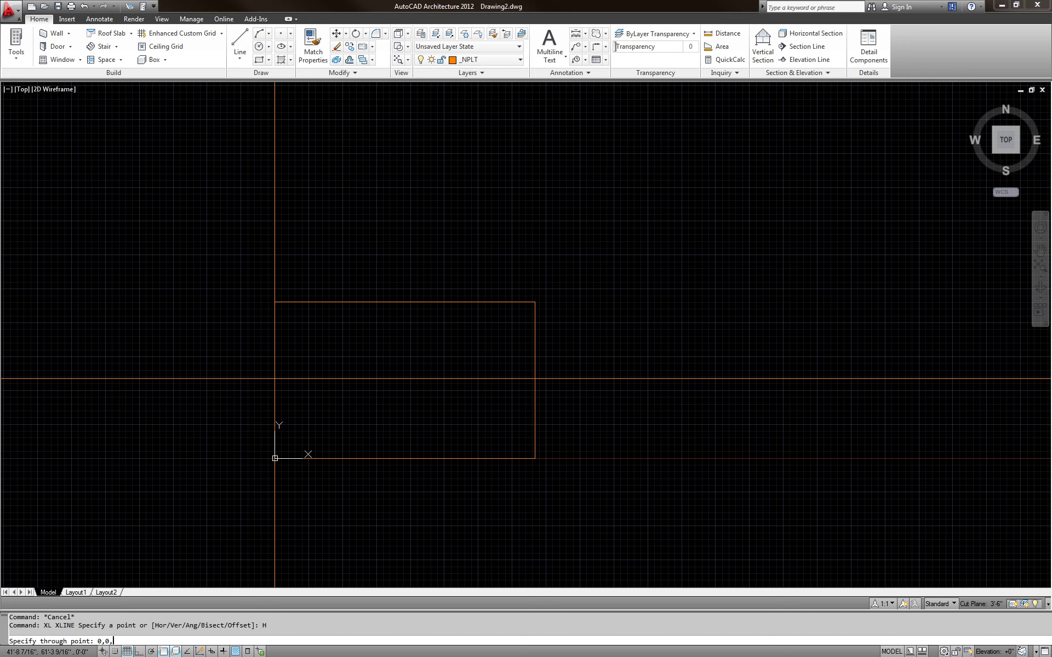
key("Return")
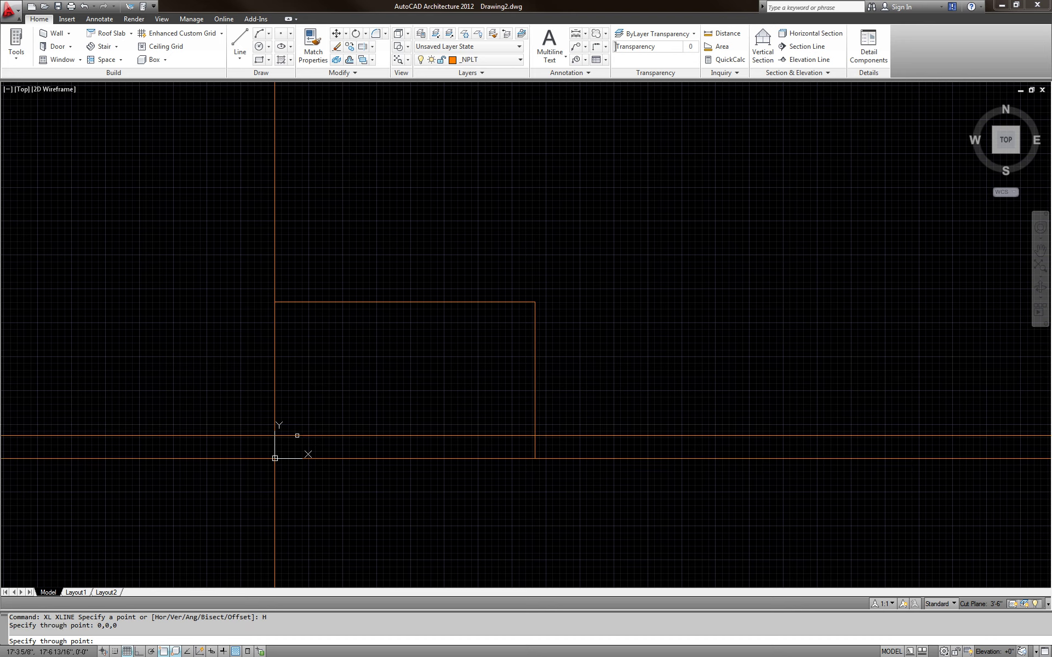
key("Escape")
middle_click_drag(446, 435, 455, 395)
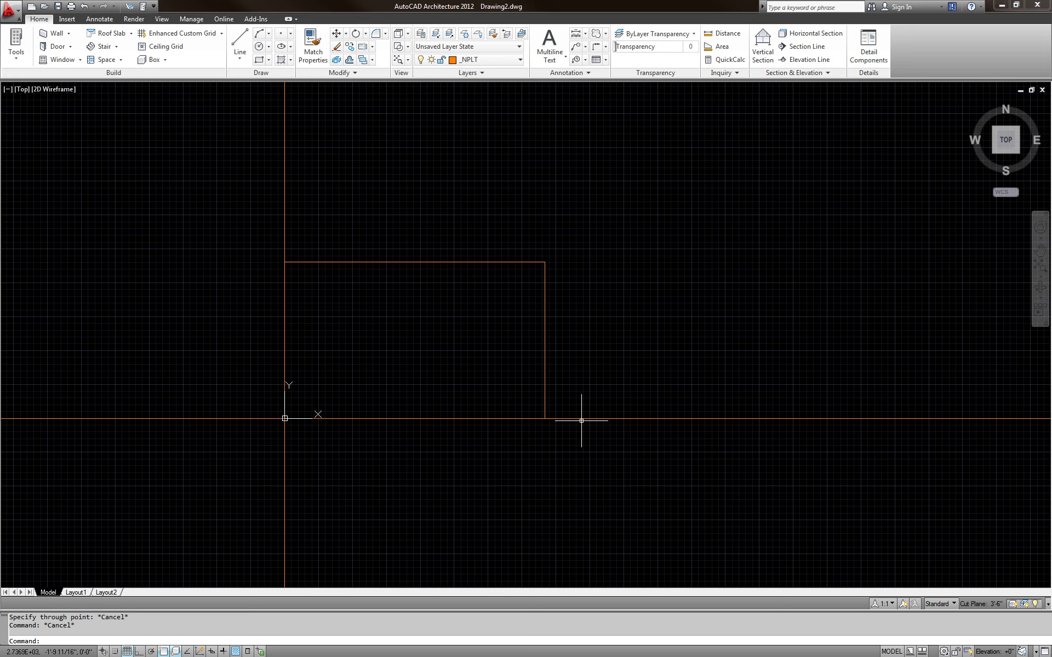
left_click(613, 436)
left_click(553, 291)
left_click(340, 159)
left_click(217, 149)
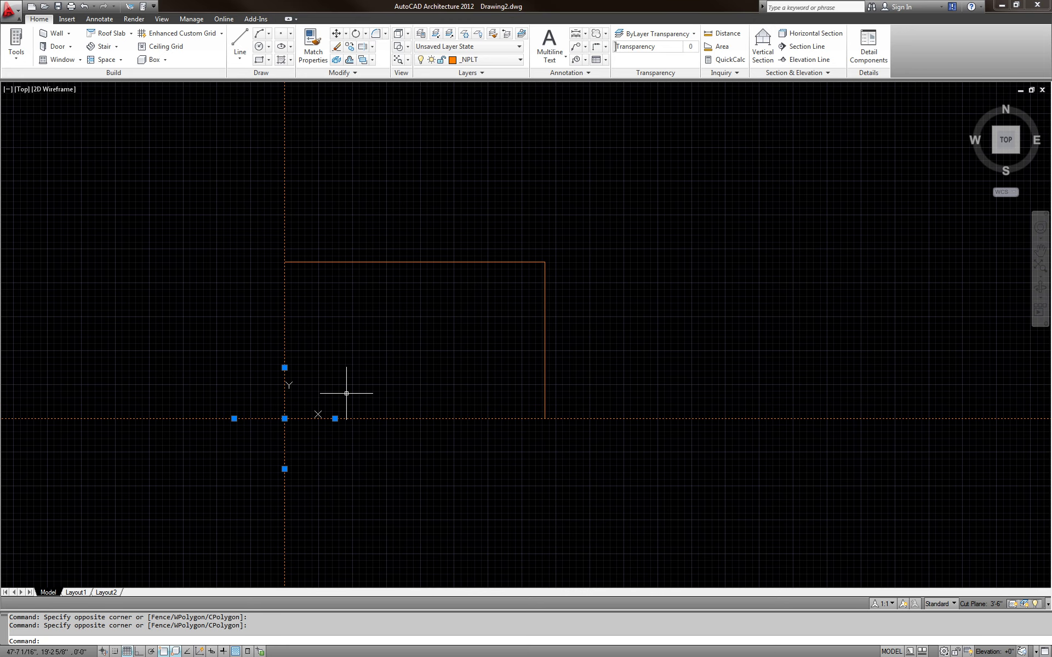
key("Escape")
key("Escape")
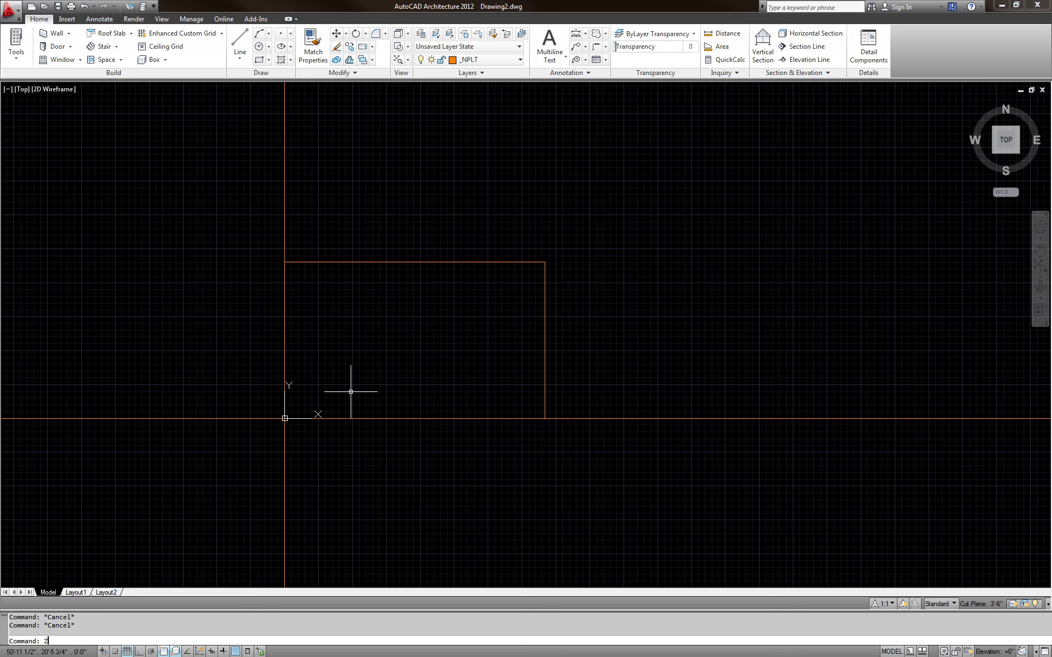
Step: Zoom to the whole drawing with the All option and show the rectangle together with both construction lines
key("Return")
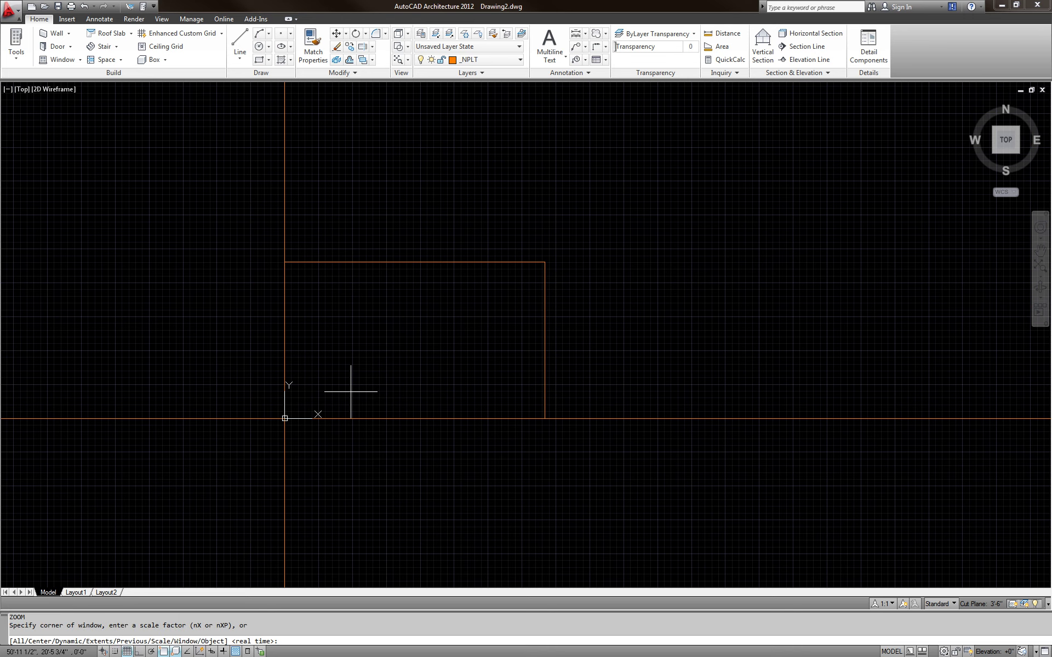
type("A")
key("Return")
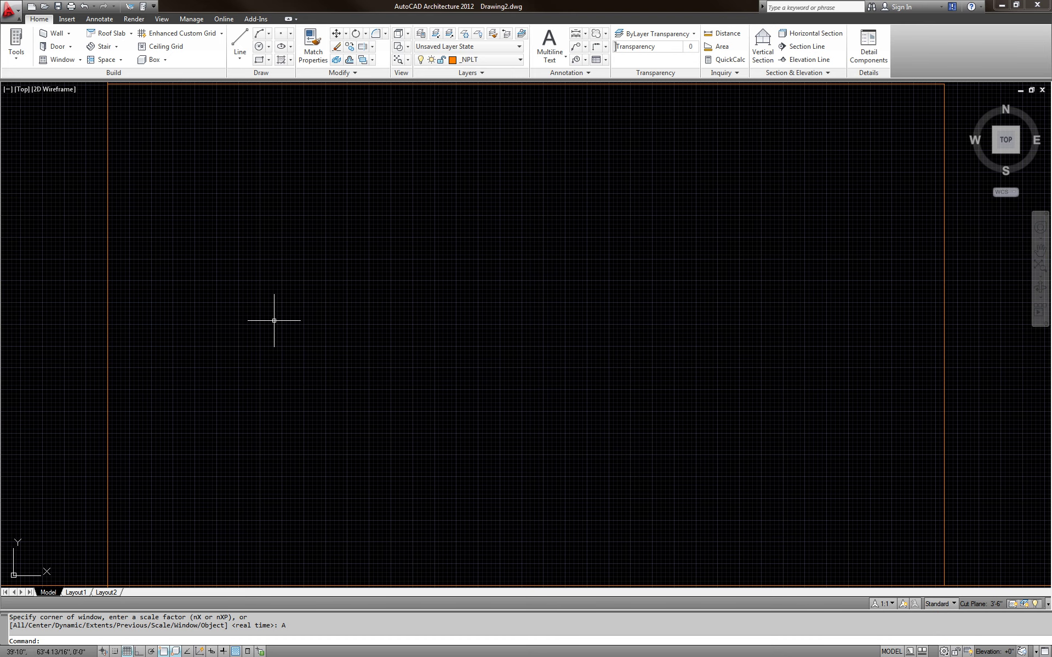
scroll(273, 320, "down", 4)
middle_click_drag(287, 335, 340, 345)
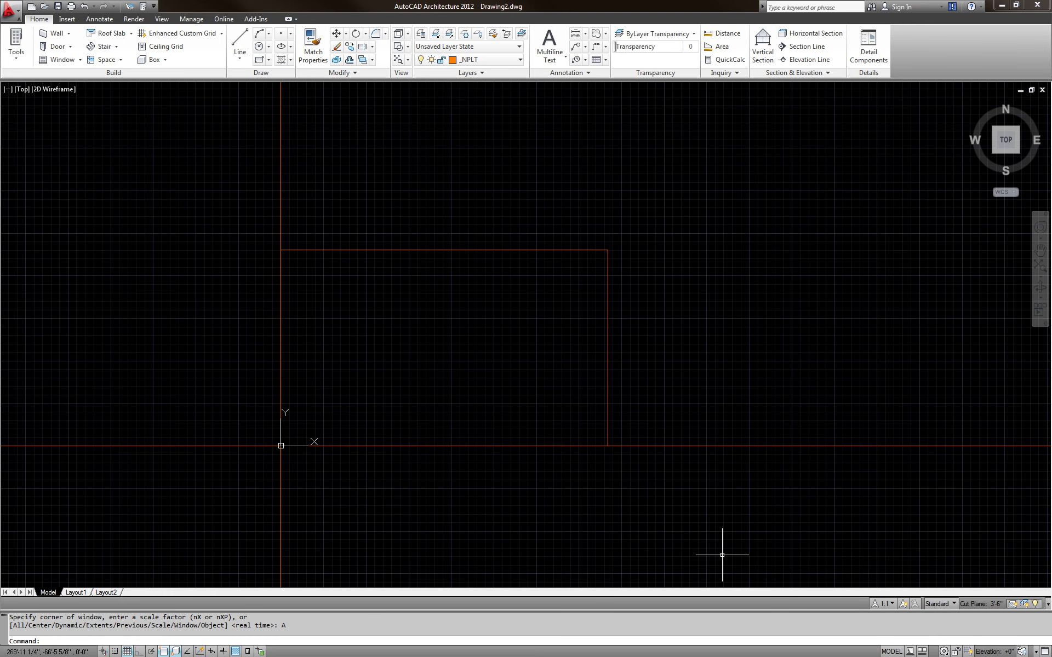
left_click(682, 446)
left_click(281, 172)
key("Escape")
left_click(709, 449)
left_click(691, 365)
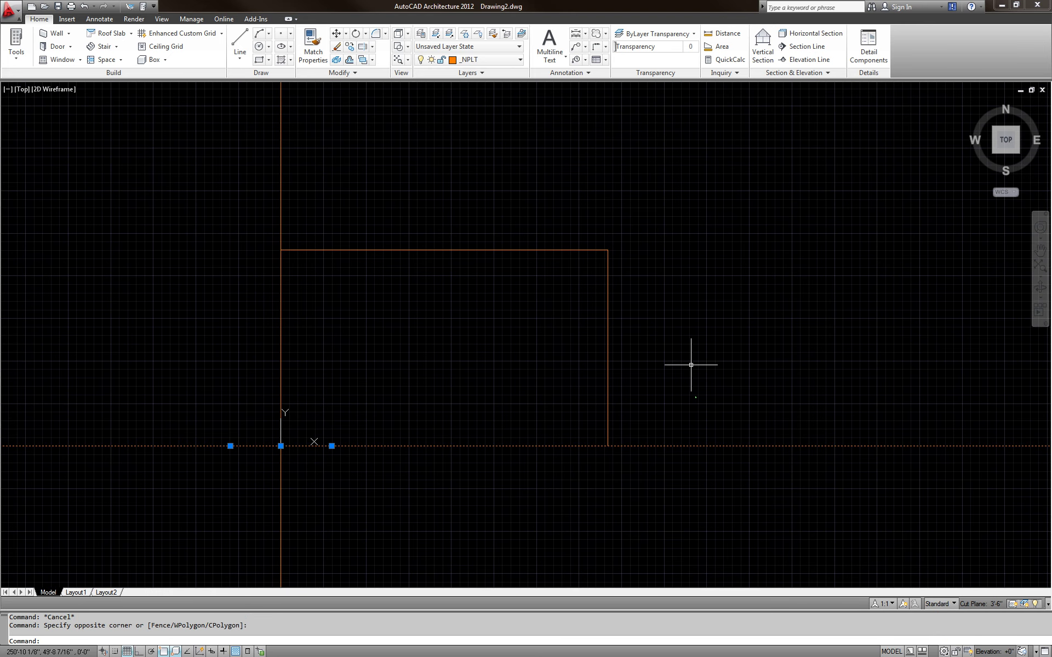
left_click(691, 365)
left_click(246, 140)
middle_click_drag(221, 436, 346, 358)
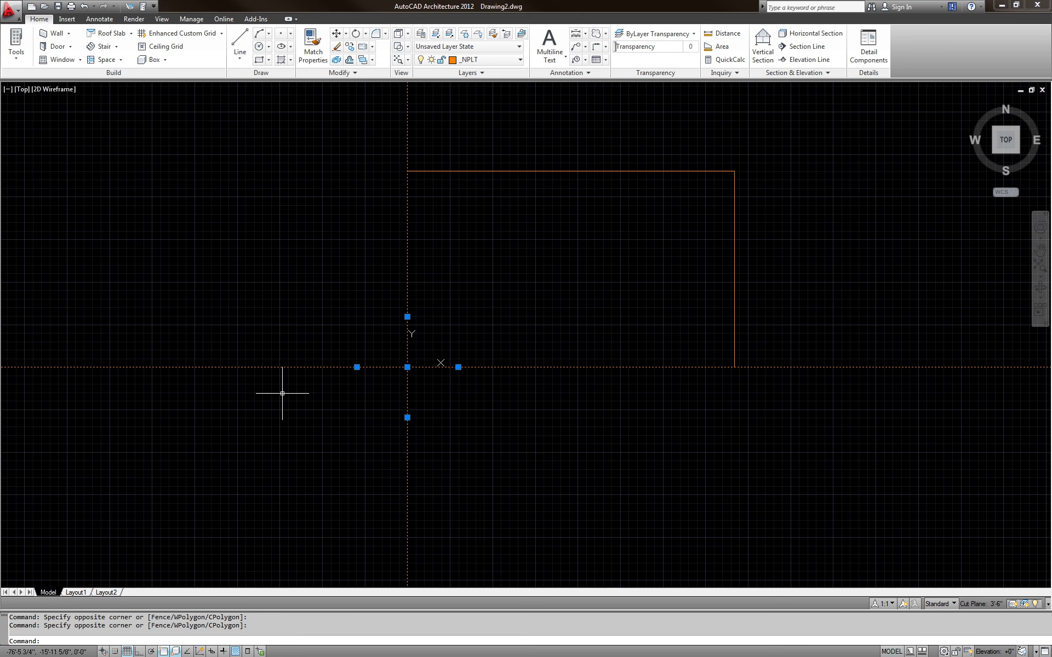
key("Escape")
scroll(430, 339, "down", 2)
middle_click_drag(448, 354, 357, 395)
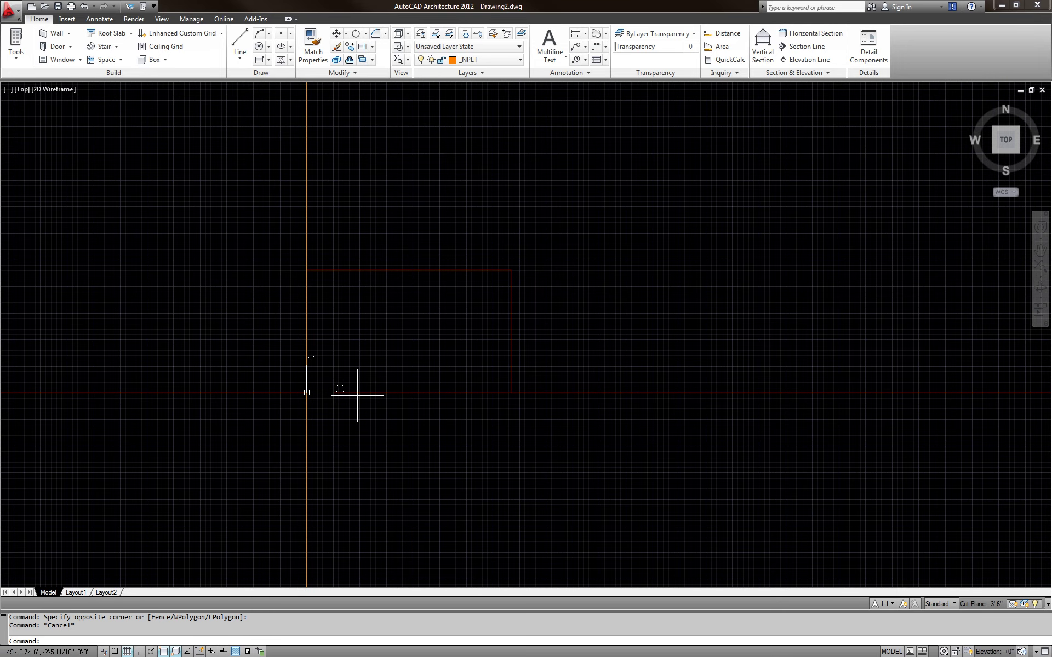
scroll(423, 394, "up", 3)
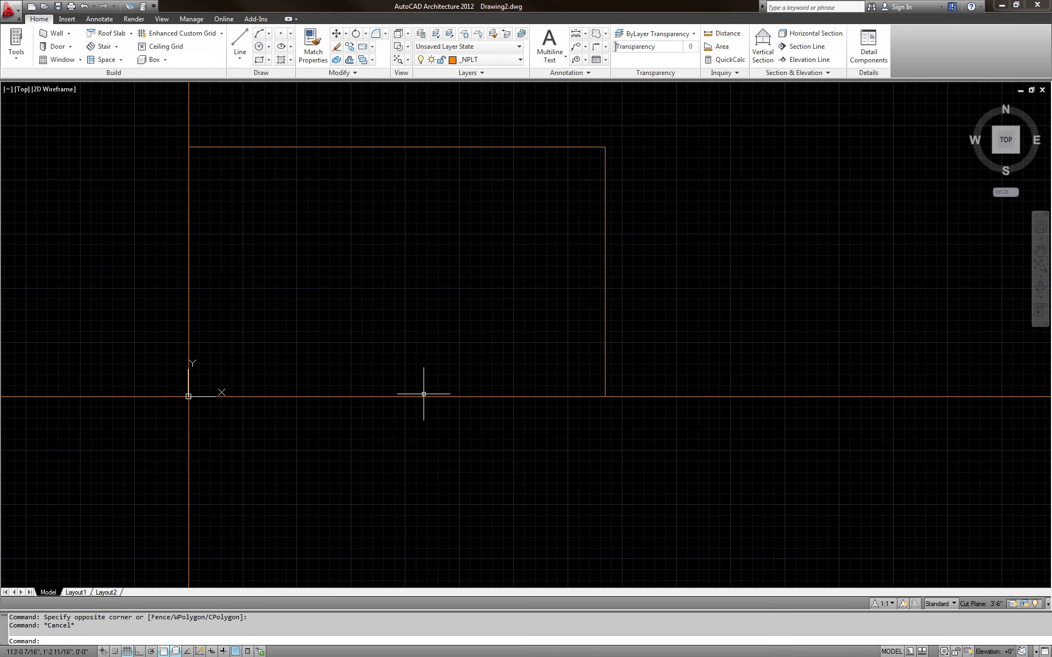
scroll(424, 395, "down", 2)
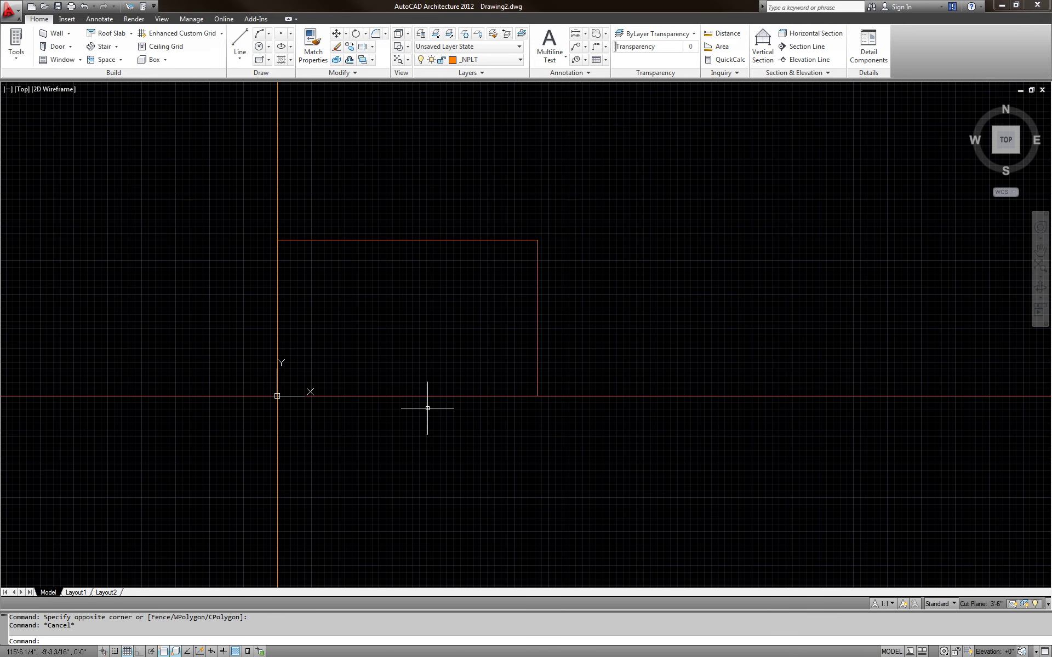
key("Escape")
middle_click_drag(406, 404, 434, 428)
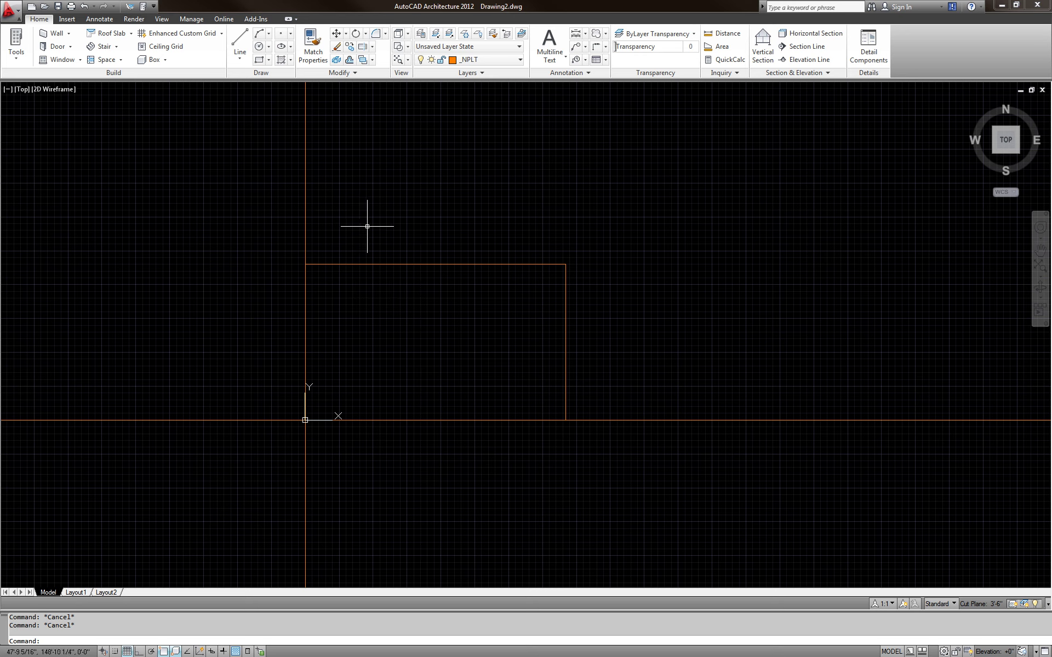
left_click(322, 265)
left_click(271, 223)
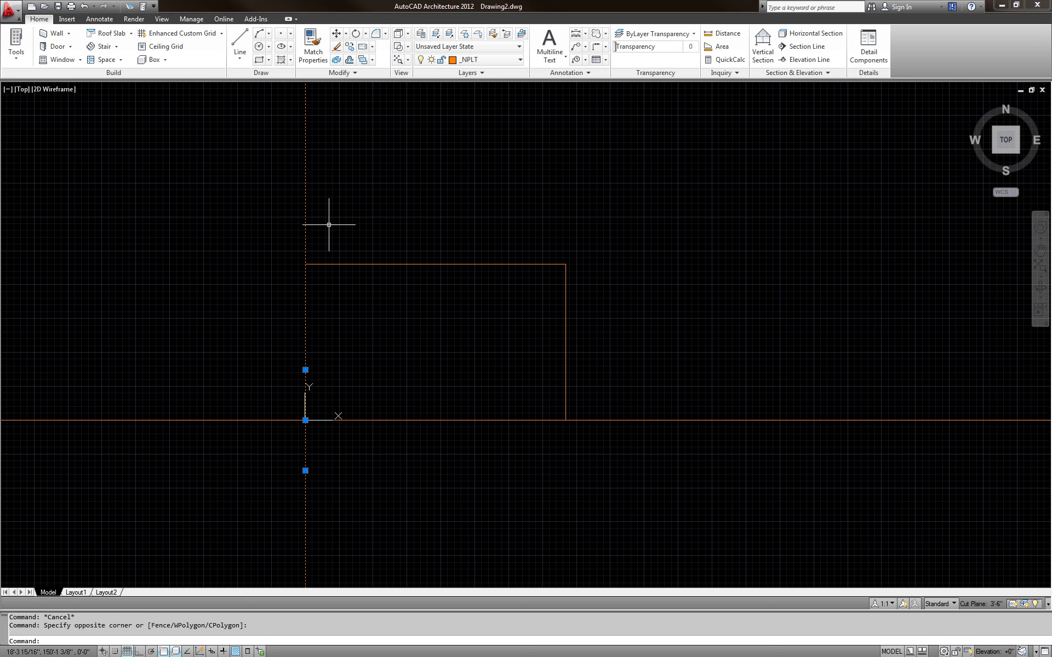
key("Escape")
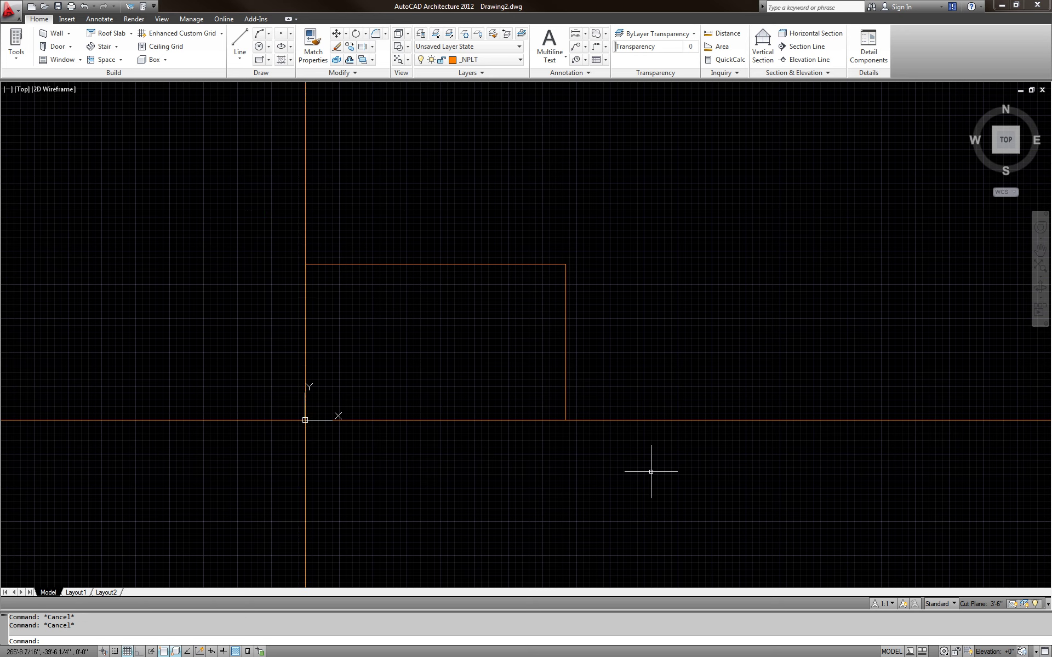
left_click(651, 469)
left_click(619, 343)
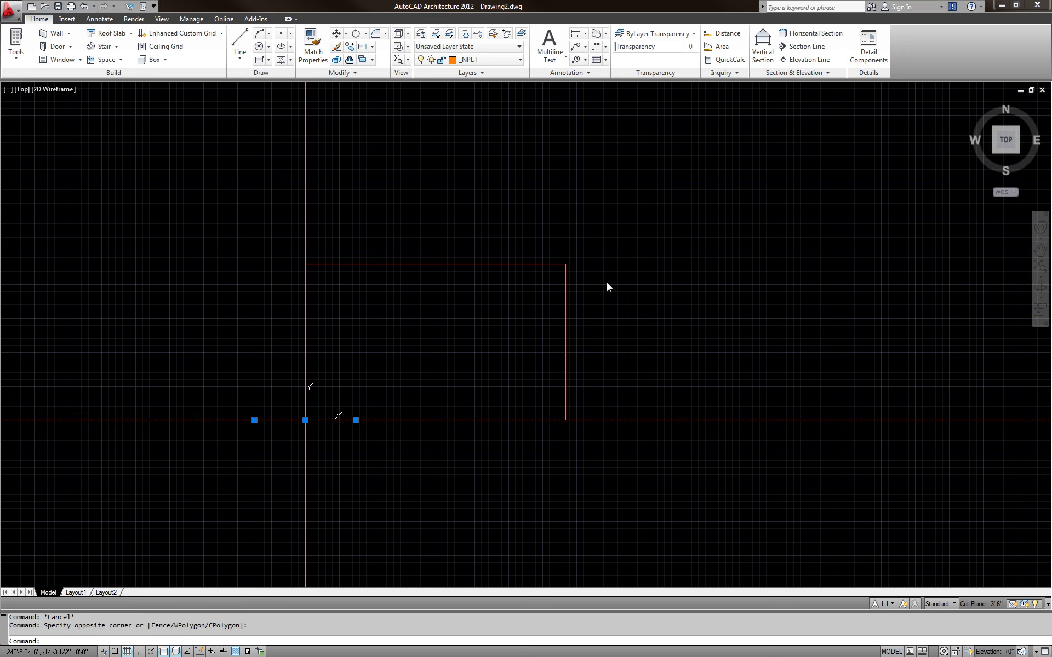
key("Escape")
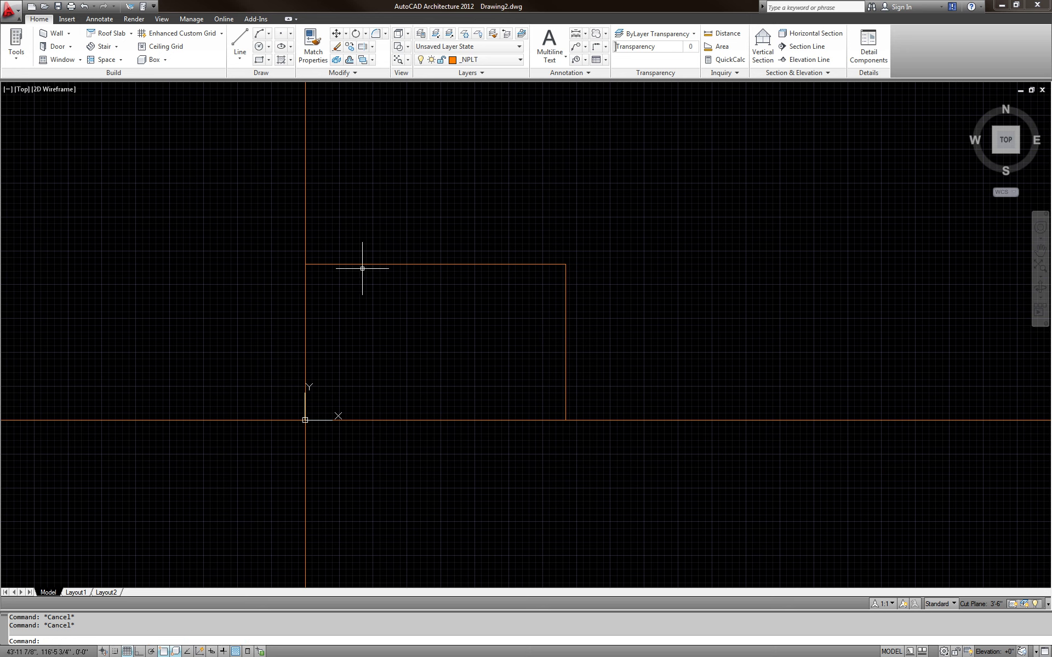
middle_click_drag(528, 249, 528, 256)
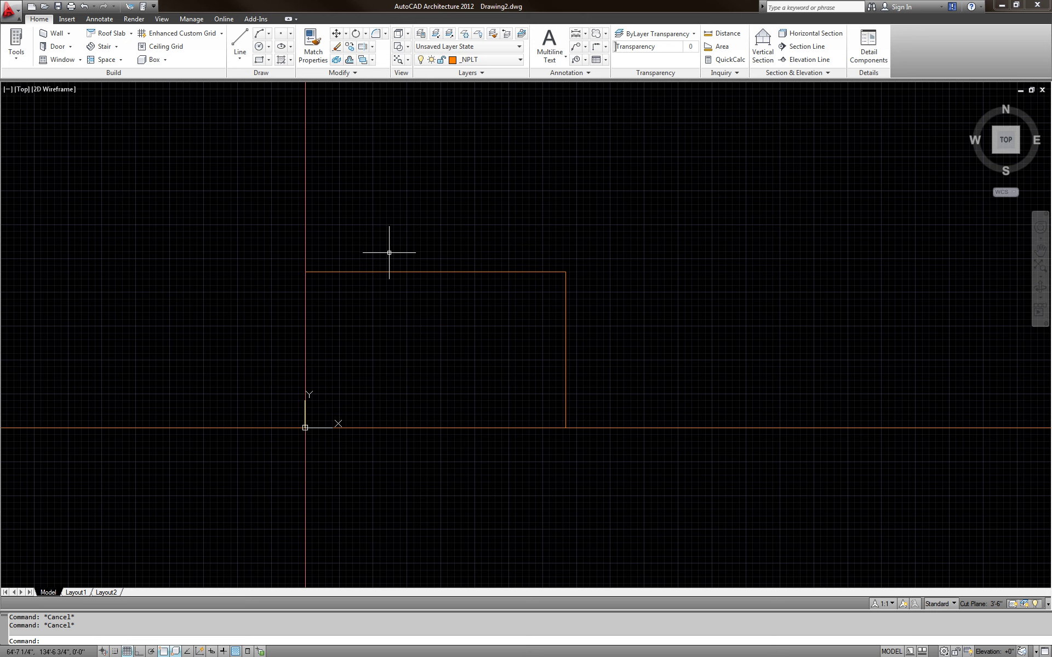
type("CO")
key("Return")
left_click(382, 246)
left_click(270, 229)
key("Return")
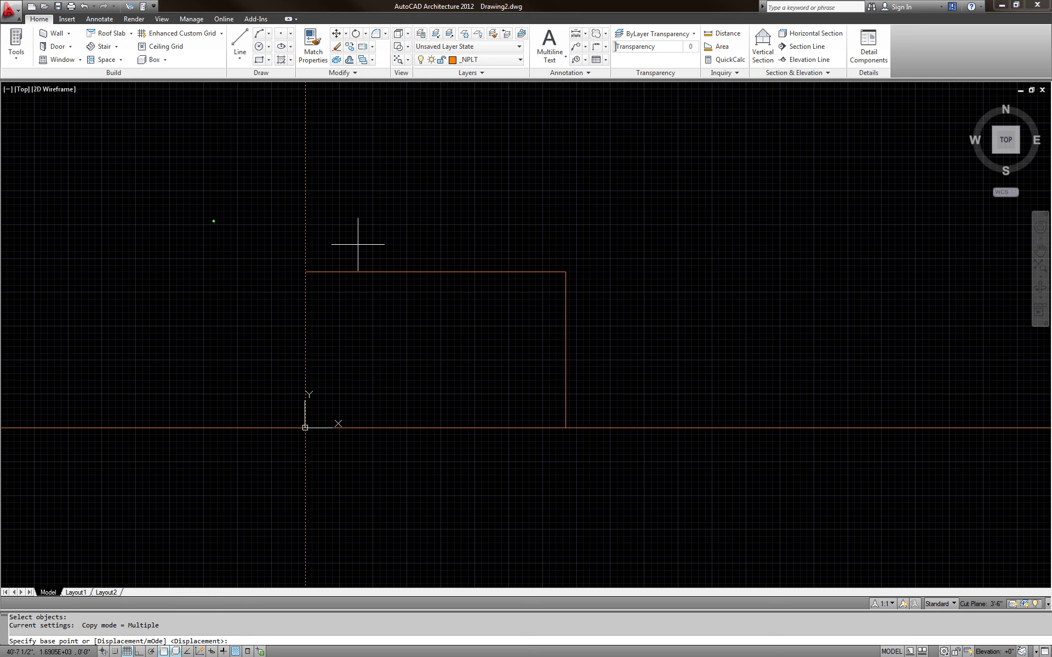
left_click(354, 245)
key("Escape")
Step: Try to copy the vertical construction line from the boundary rectangle's upper-left corner toward its right edge with Ortho on
type("CO")
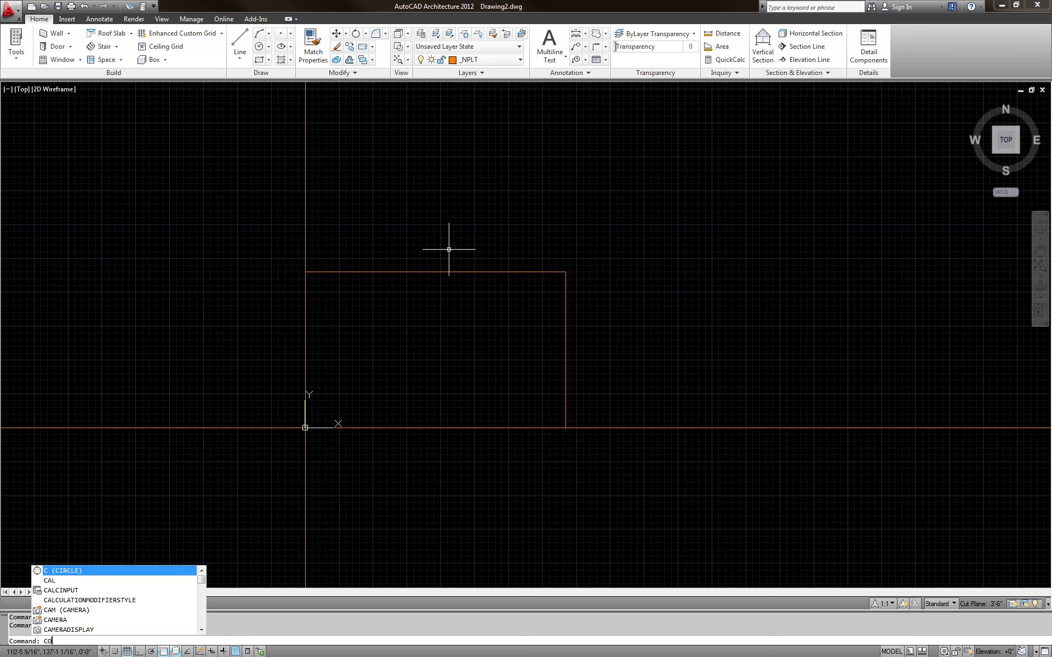
key("Return")
left_click(341, 251)
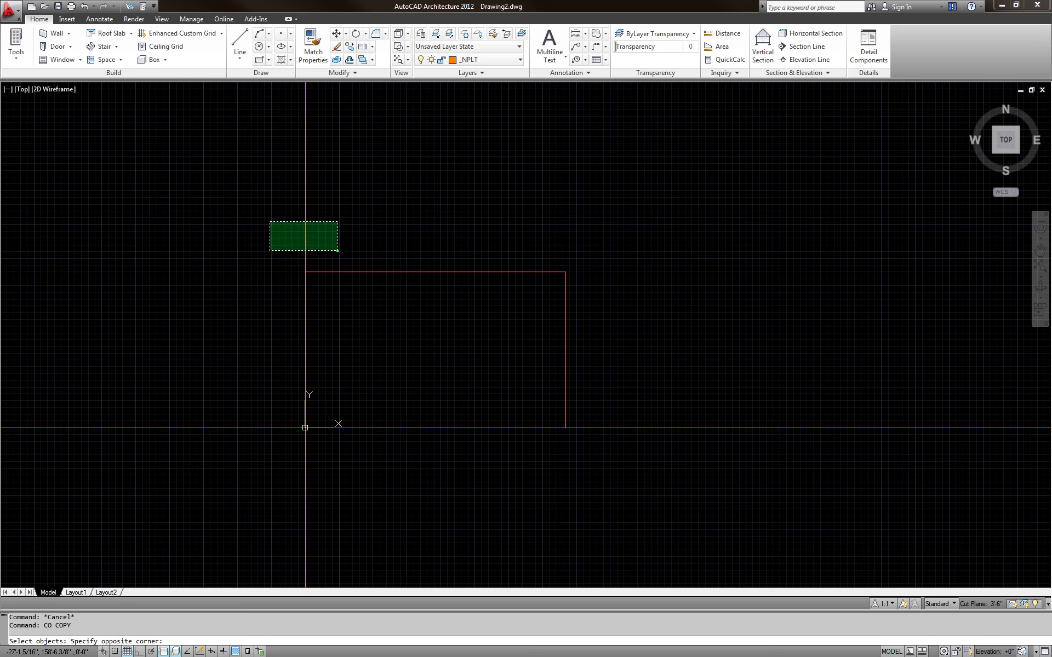
left_click(270, 221)
key("Return")
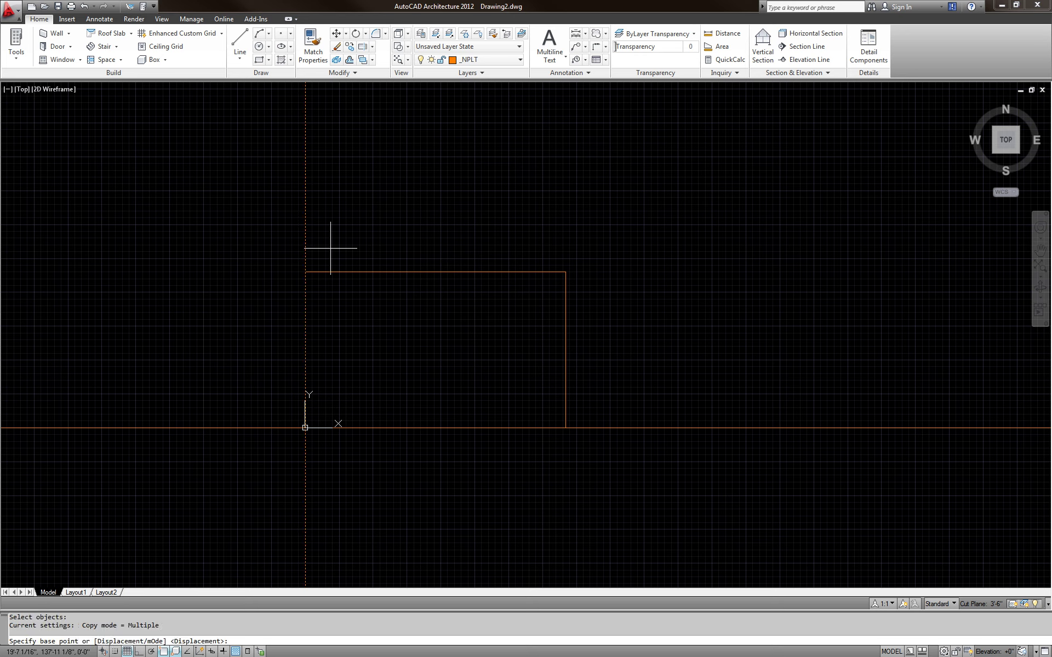
left_click(305, 272)
key("F8")
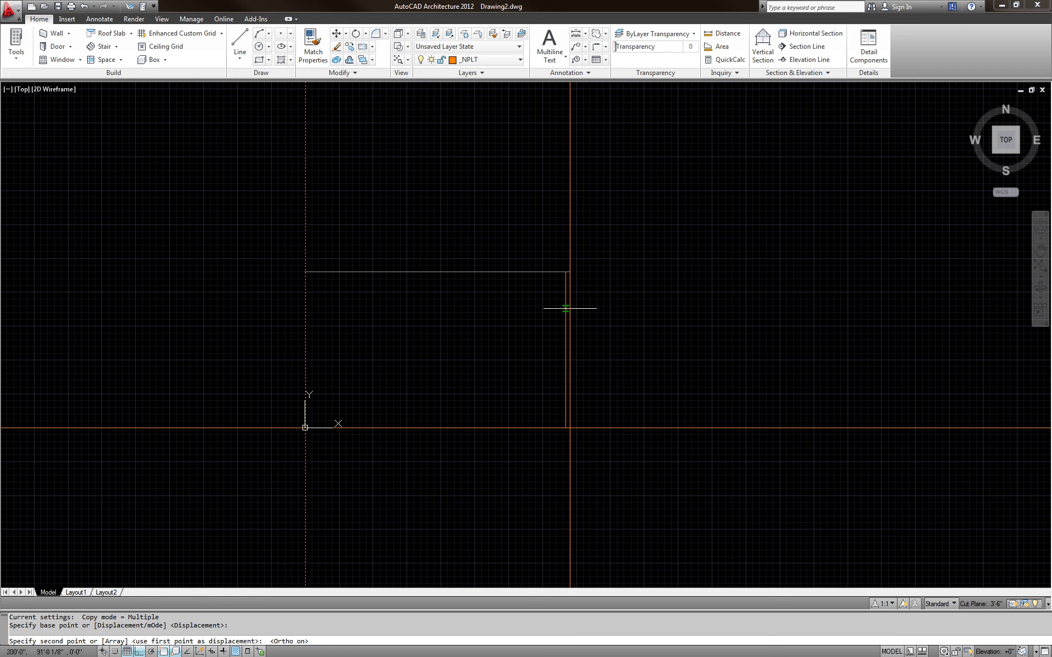
key("Escape")
left_click(662, 452)
left_click(635, 408)
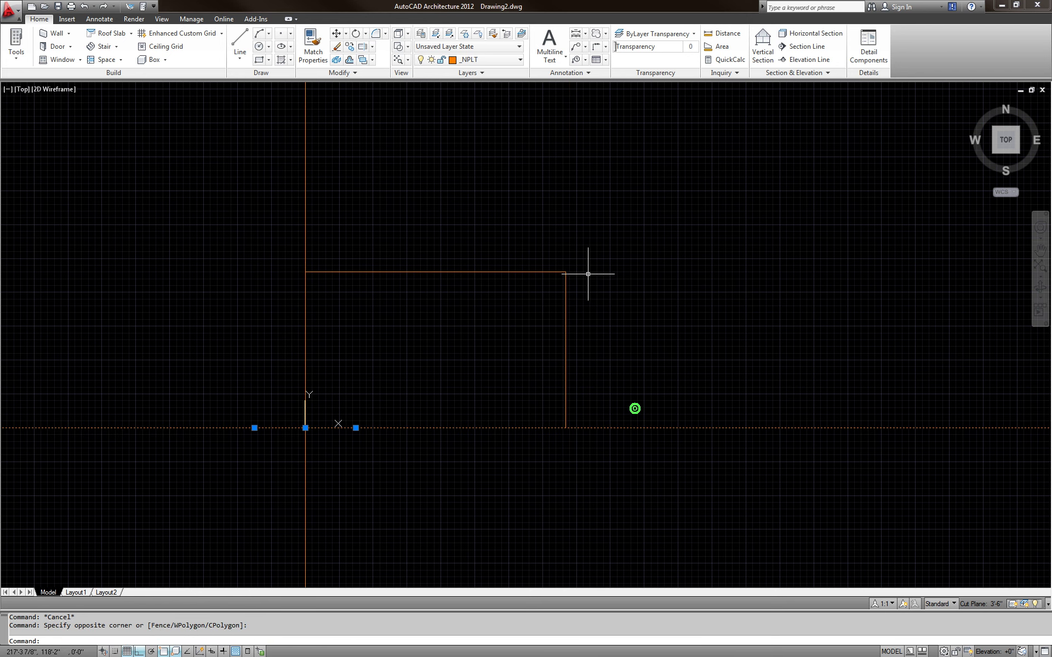
key("Escape")
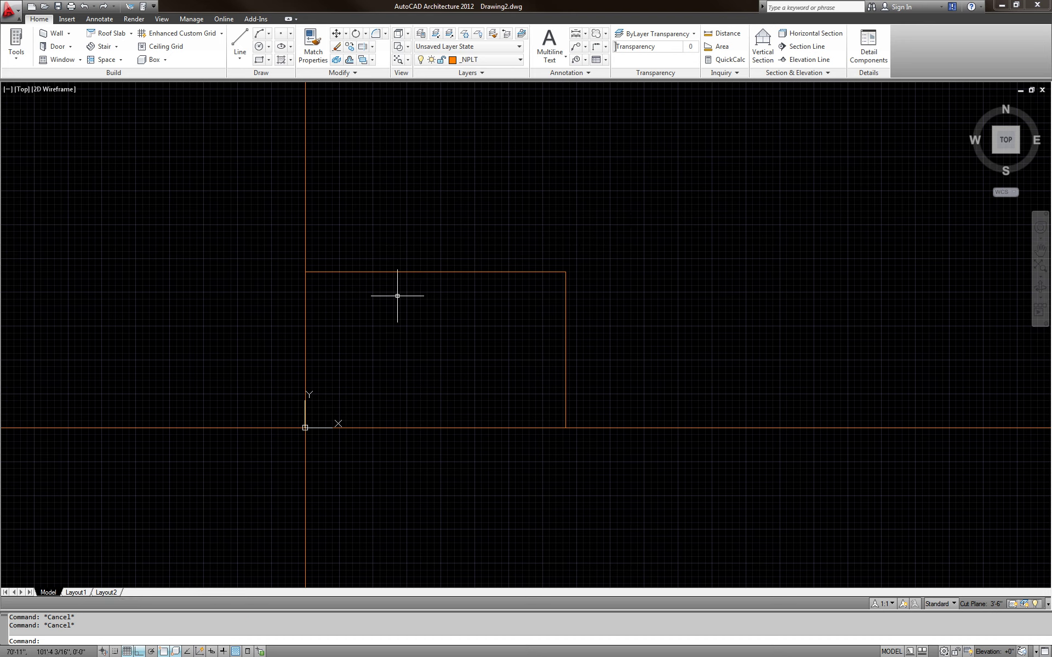
left_click(351, 216)
left_click(246, 194)
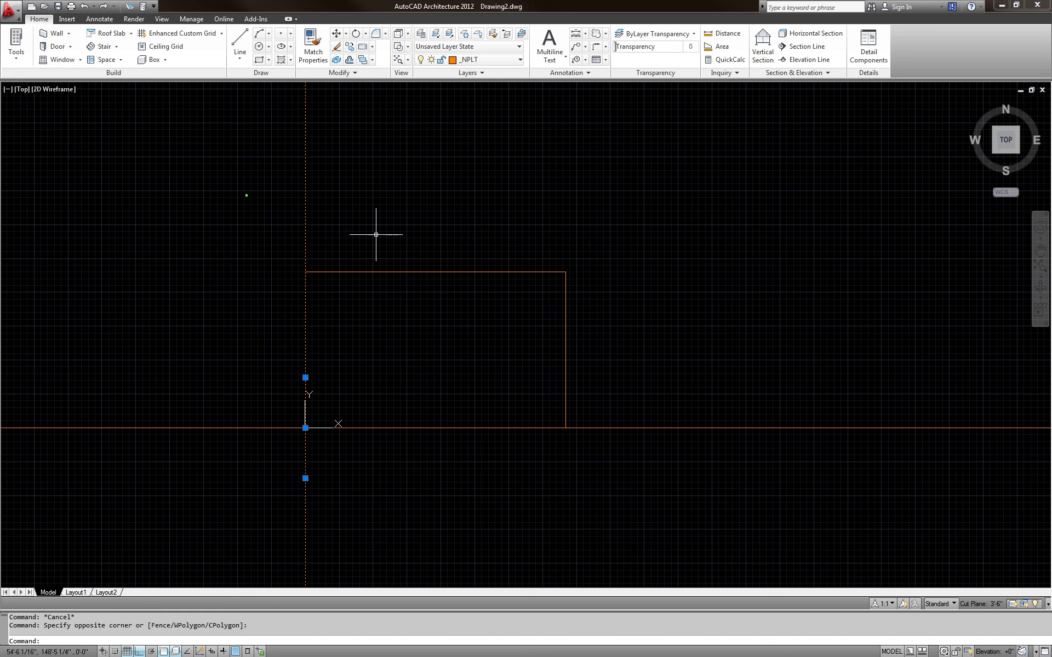
key("Escape")
left_click(666, 471)
left_click(623, 397)
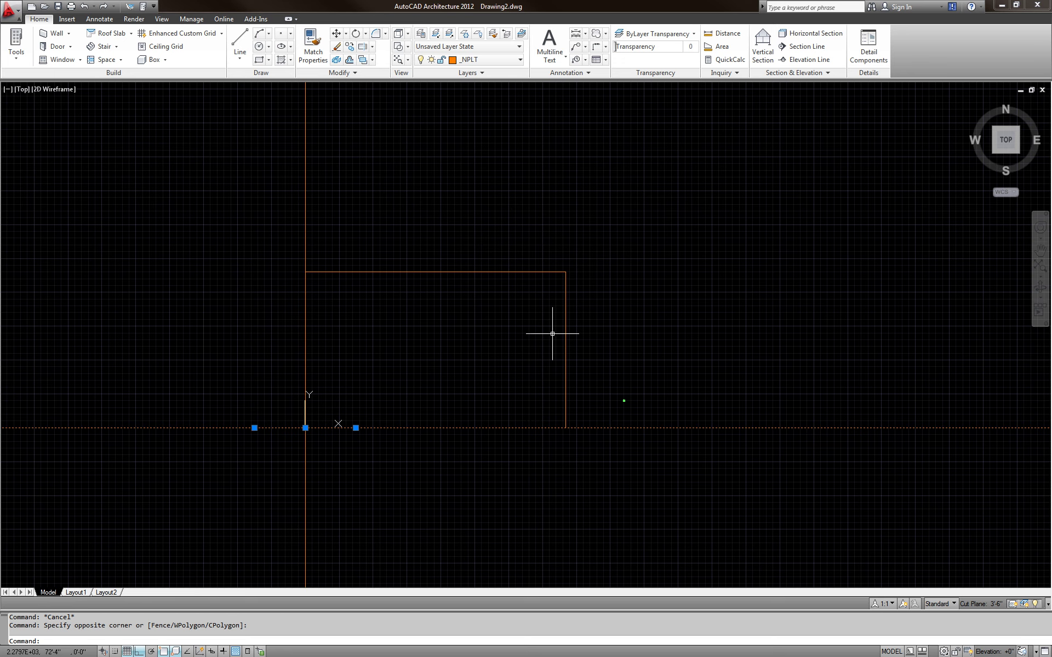
key("Escape")
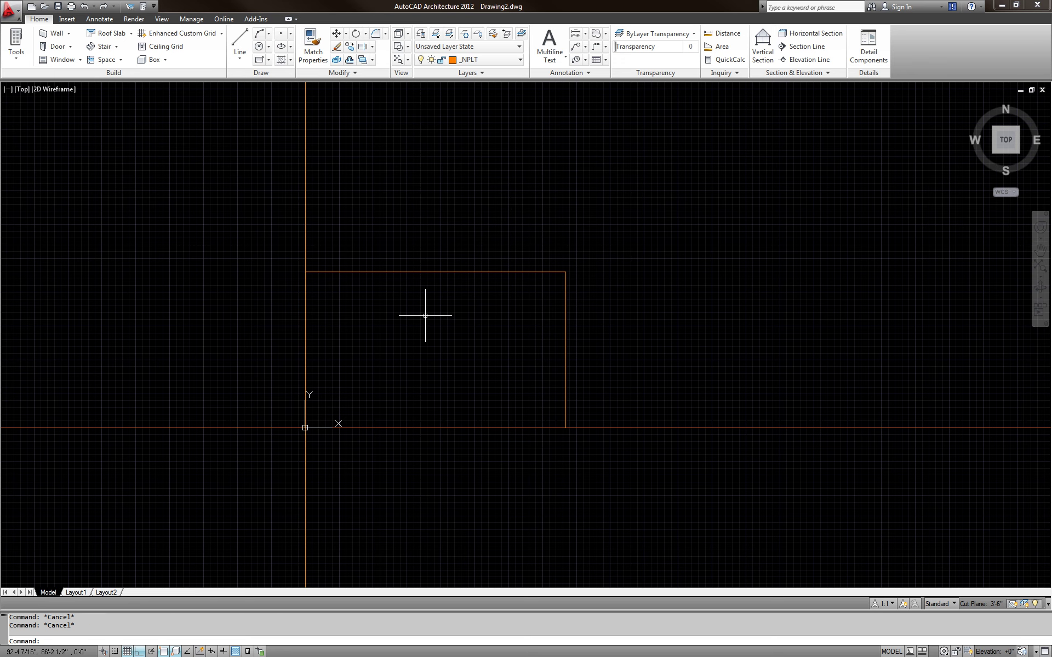
type("CO")
key("Return")
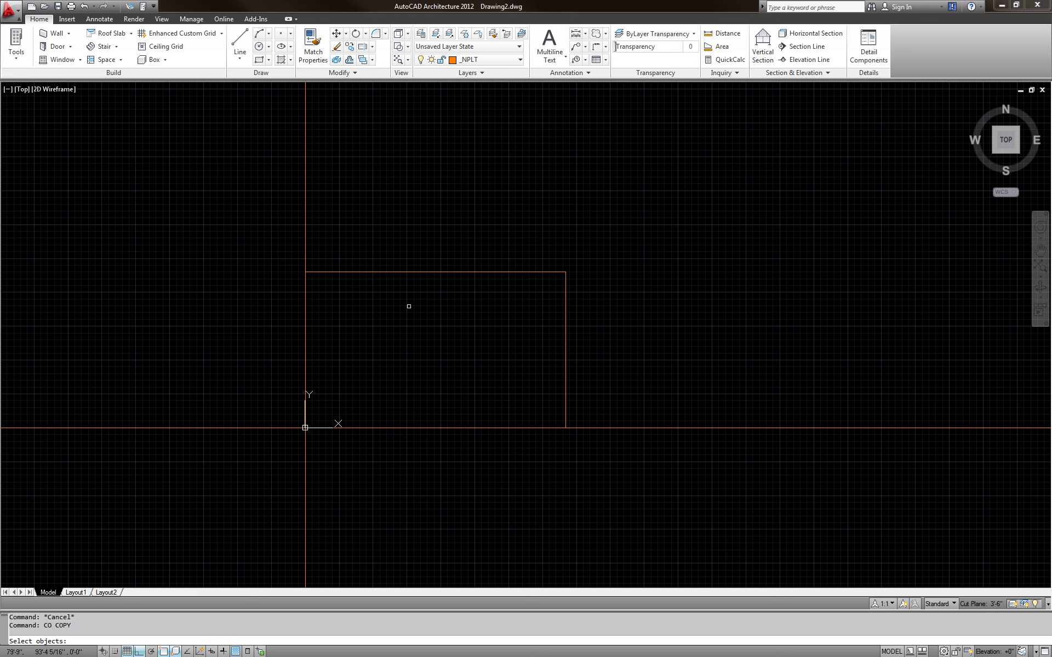
left_click(304, 246)
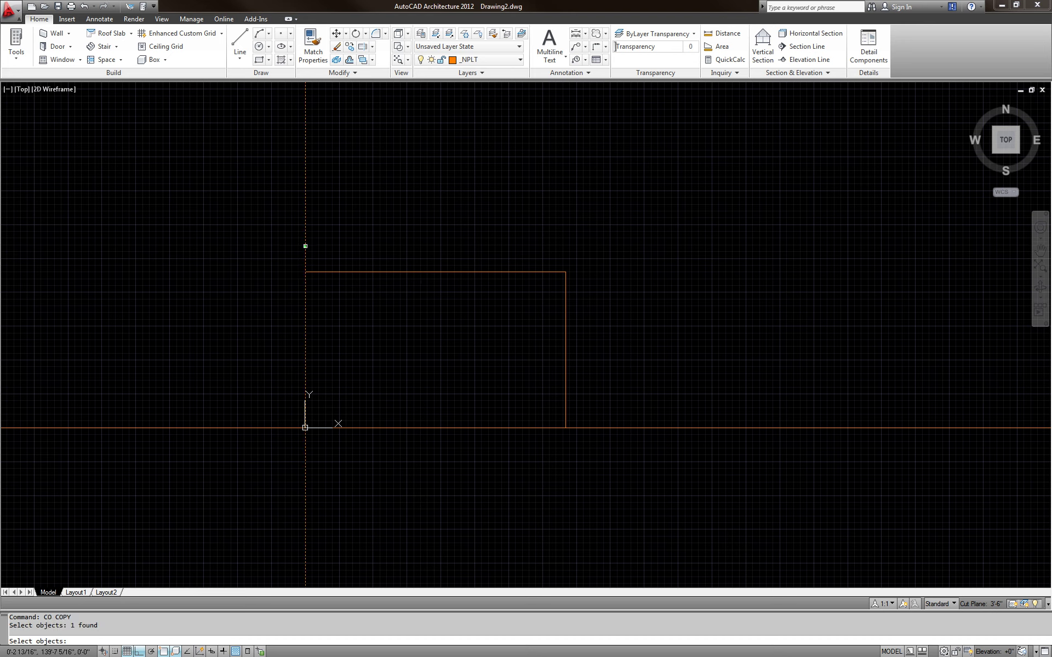
key("Return")
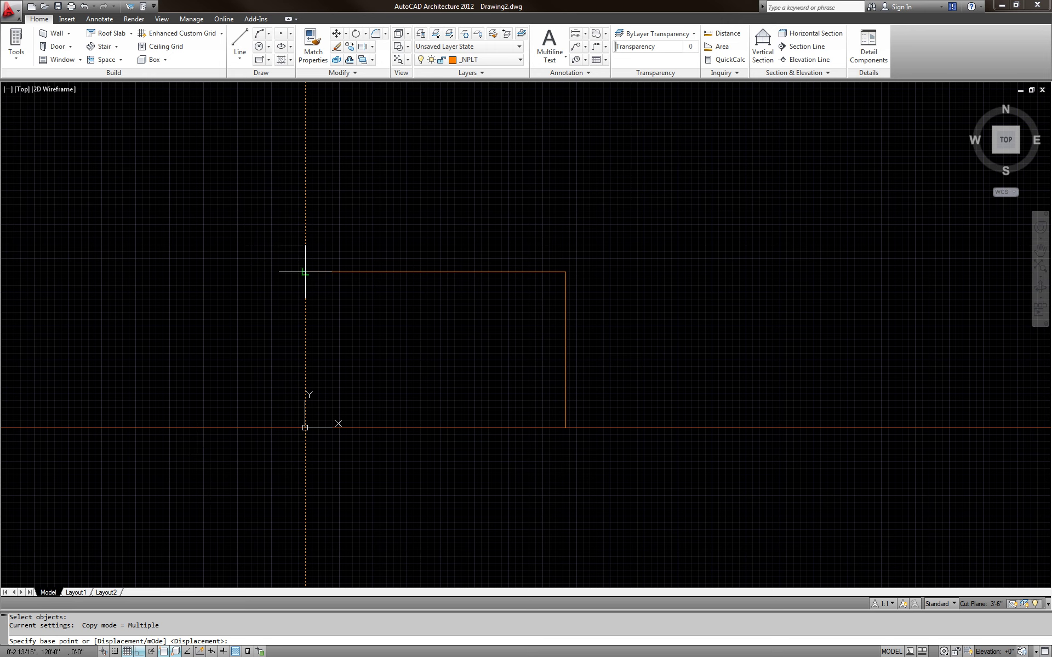
scroll(305, 272, "up", 2)
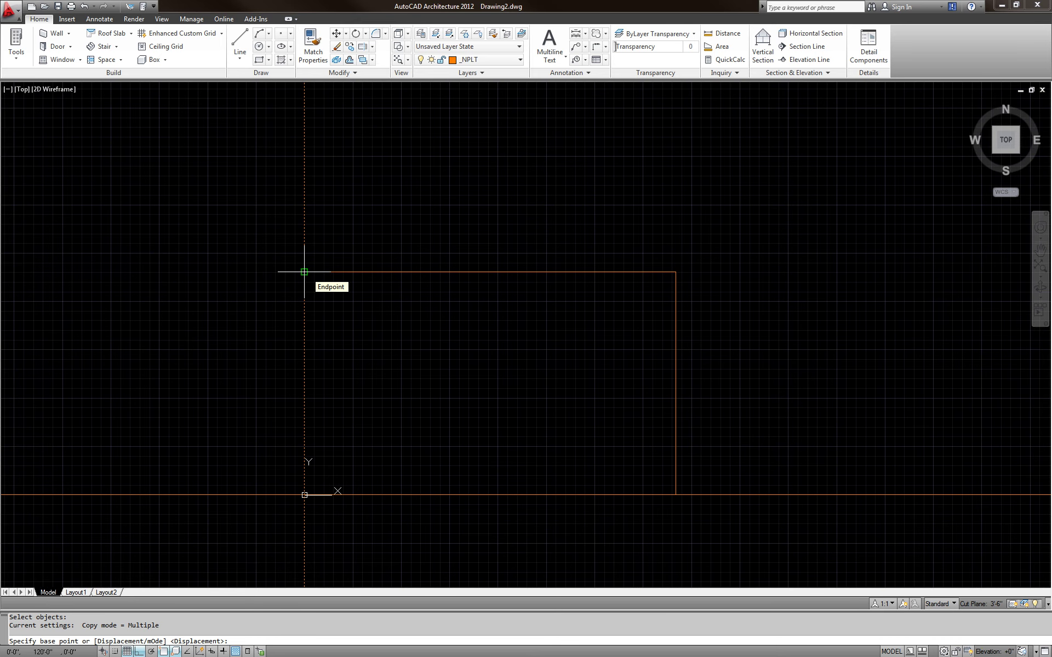
left_click(164, 652)
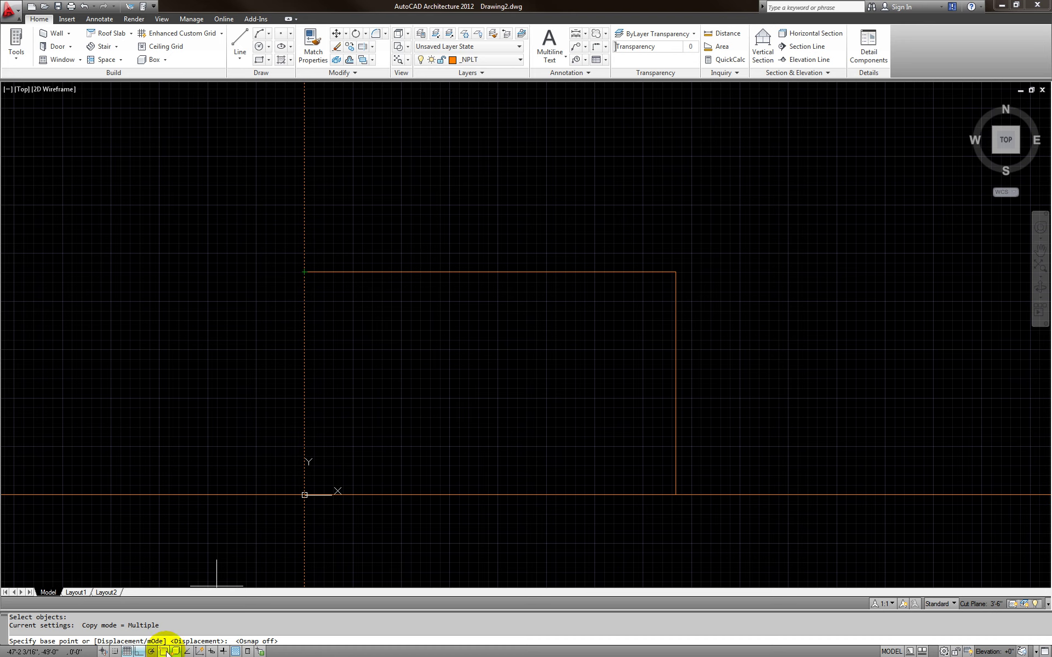
left_click(164, 652)
right_click(165, 652)
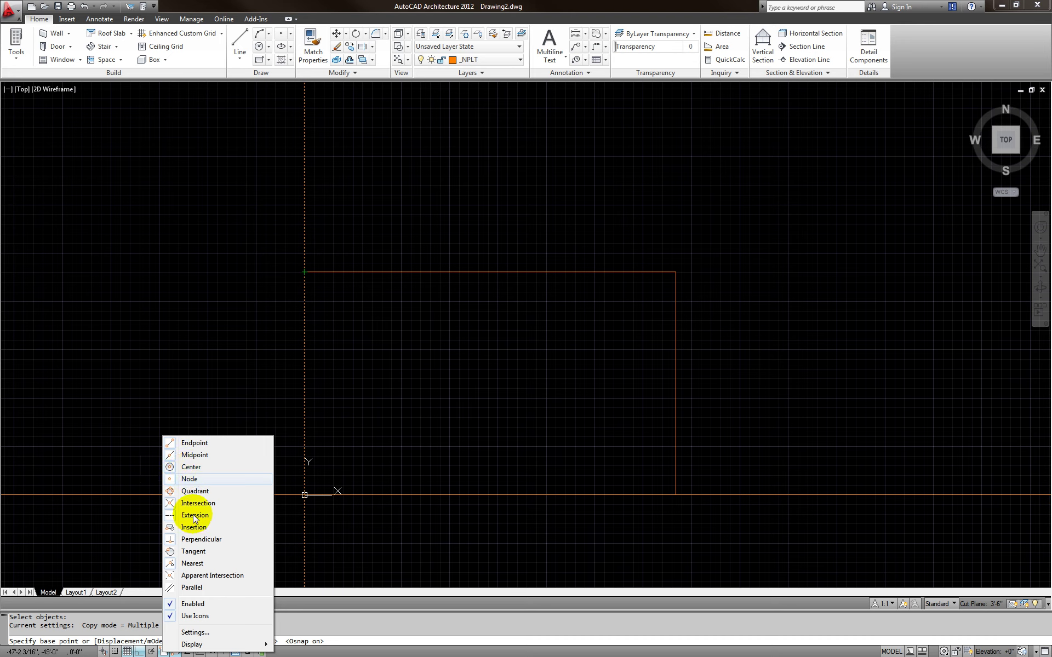
left_click(314, 347)
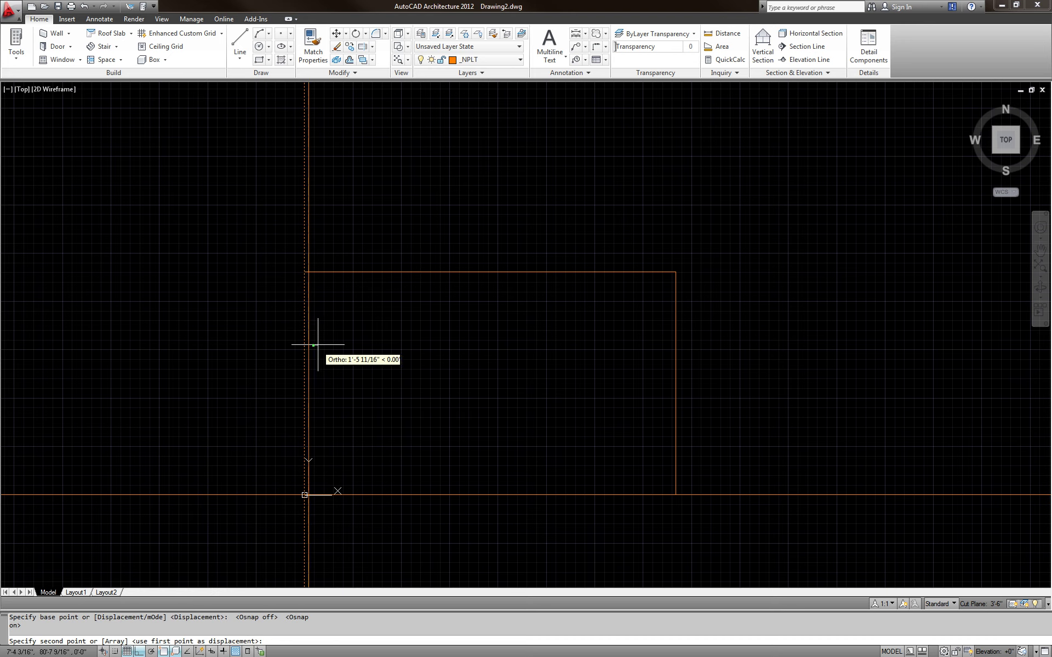
key("Escape")
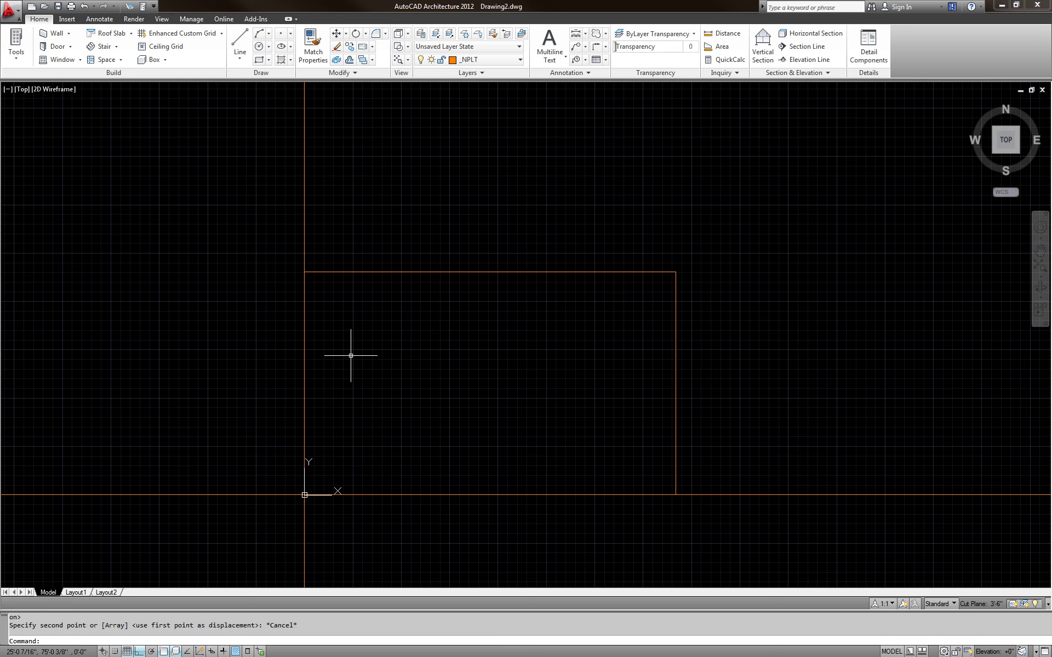
Step: Copy the vertical construction line 20' along X from the boundary rectangle's upper-left corner with Ortho on
key("Return")
left_click(303, 246)
key("Return")
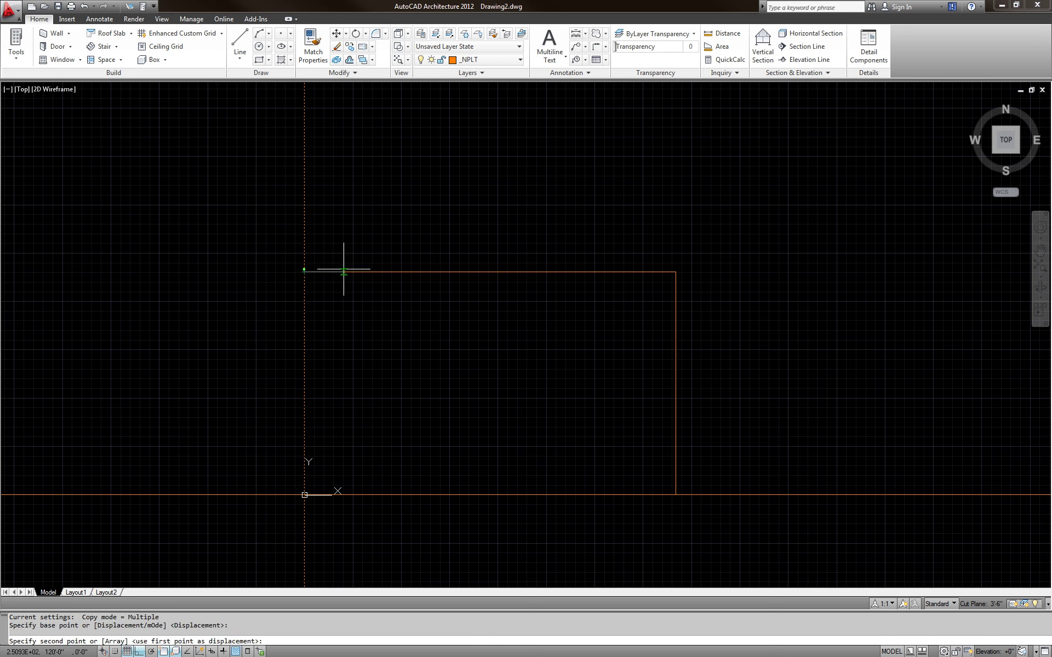
left_click(304, 272)
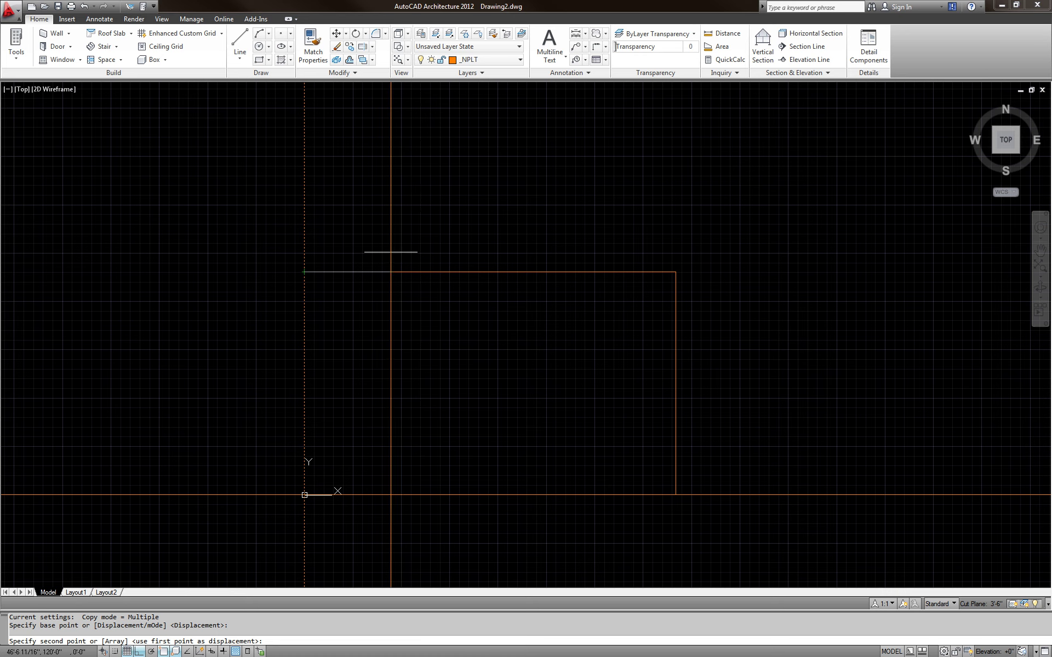
key("F8")
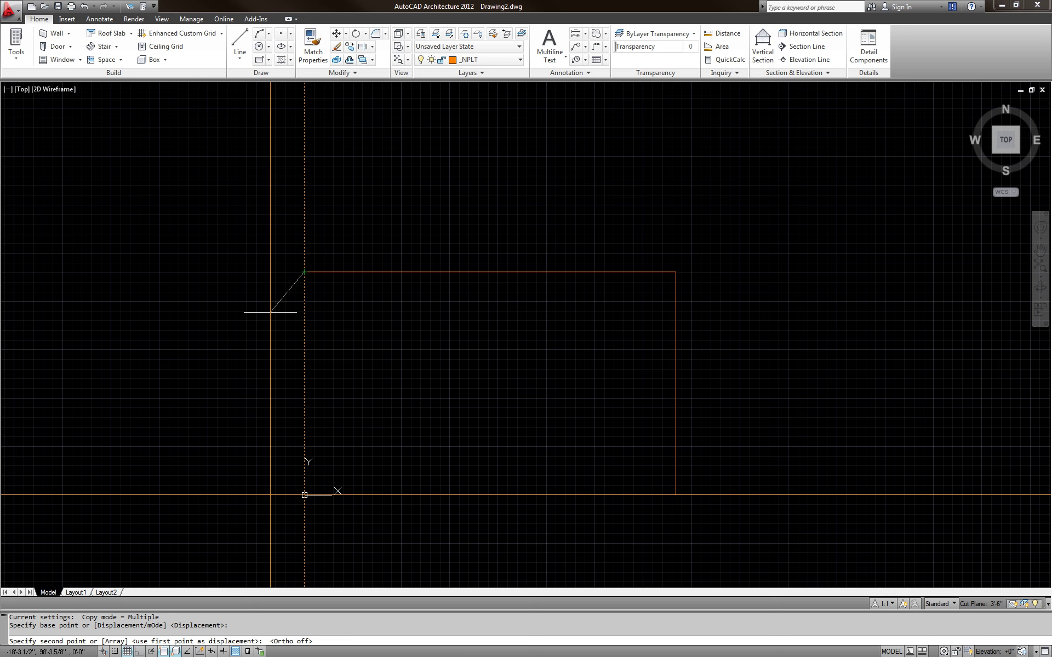
key("F8")
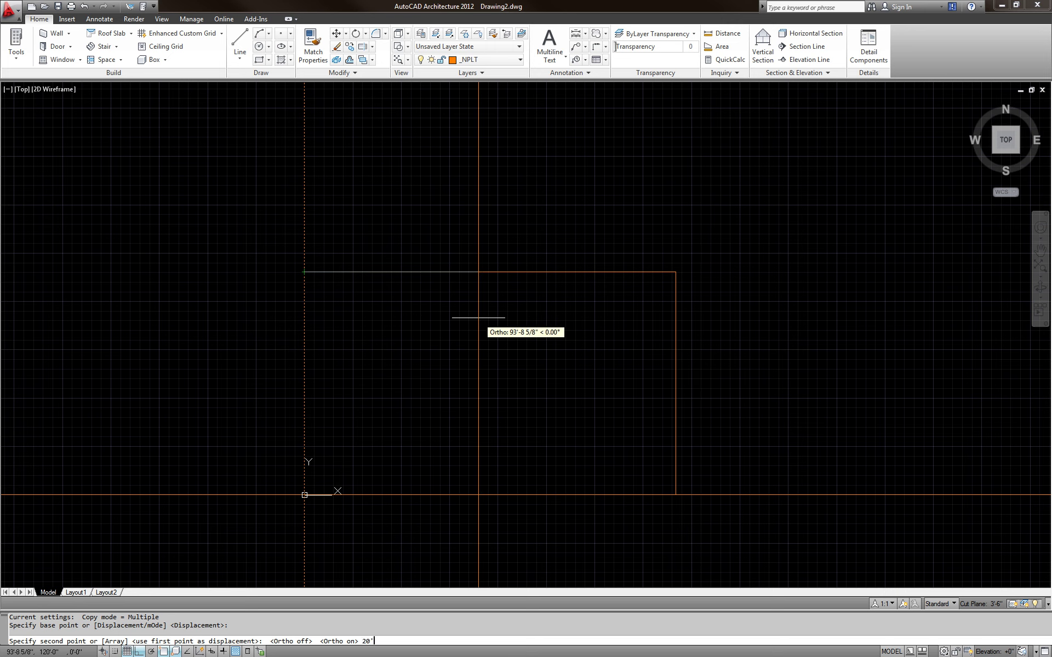
key("Return")
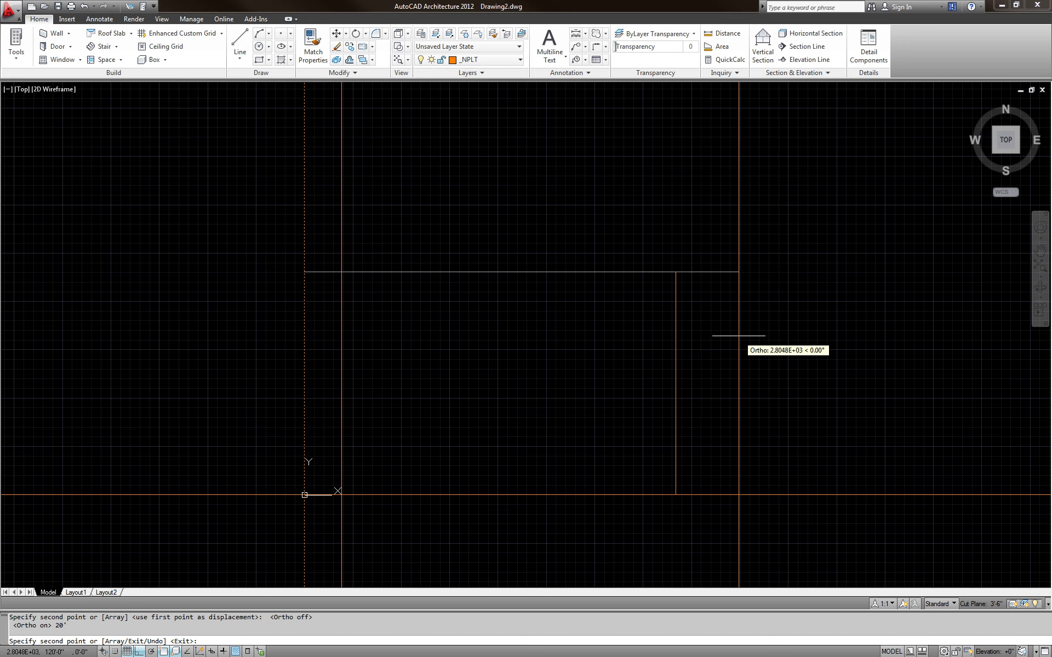
Step: Place further copies of the vertical construction line at 40', 60', 80' and 100' from the same base point
type("40'")
key("Return")
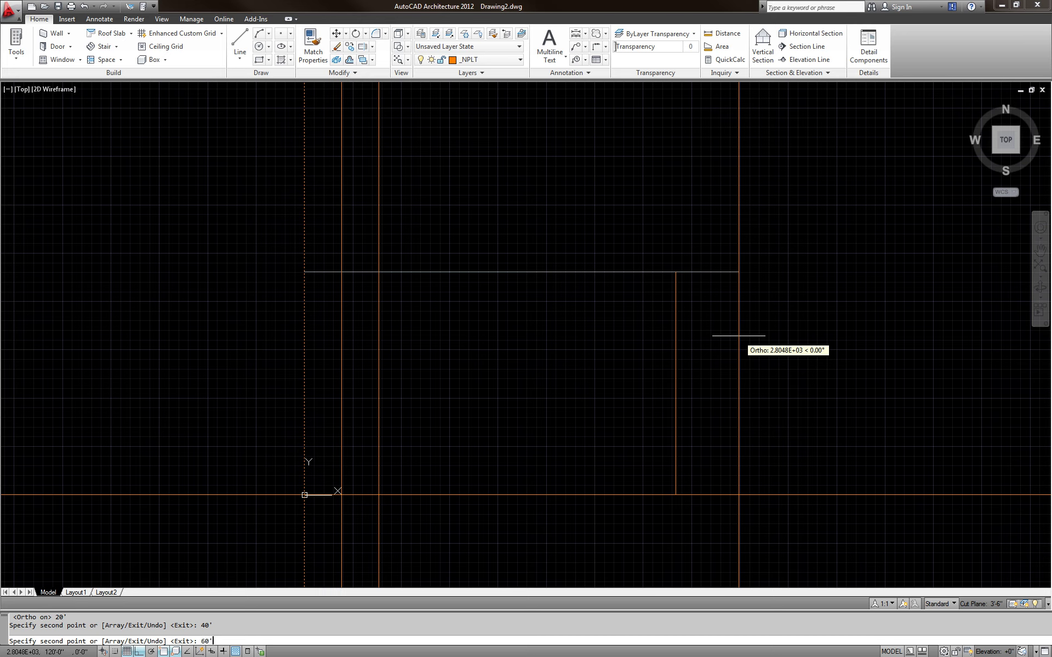
key("Return")
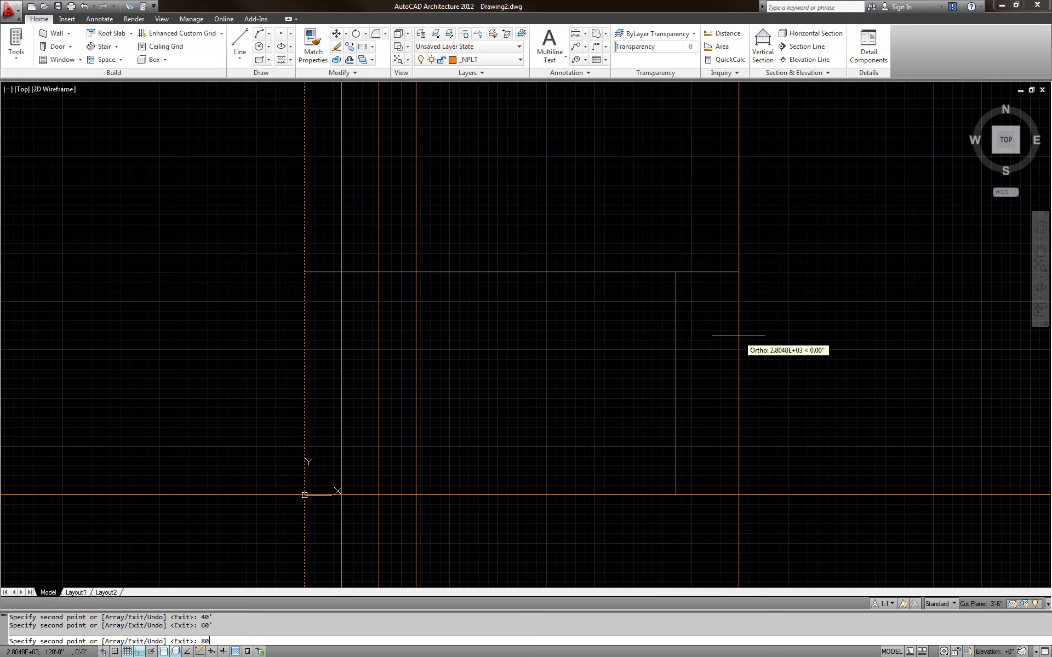
key("Return")
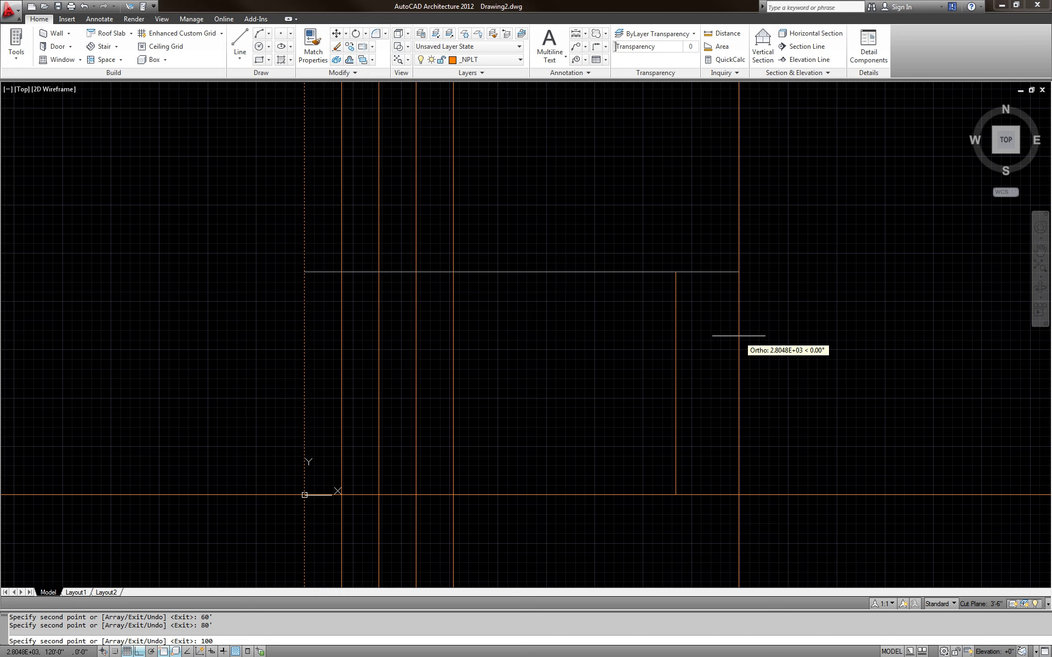
type("100'")
key("Return")
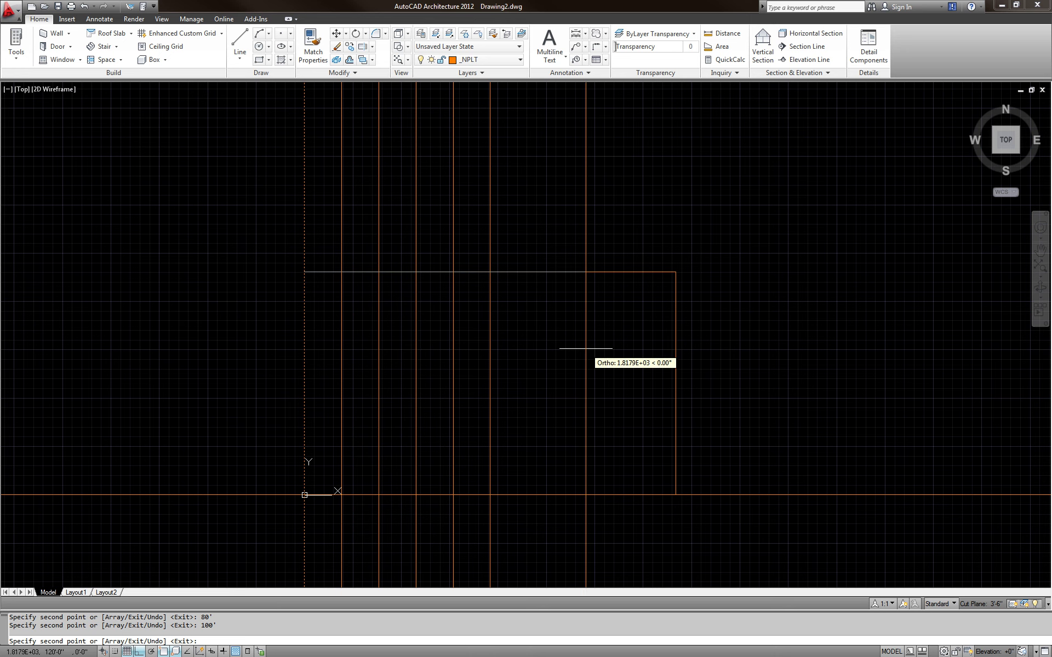
key("Escape")
Step: Erase the five copied vertical construction lines and undo that erasure
left_click(537, 263)
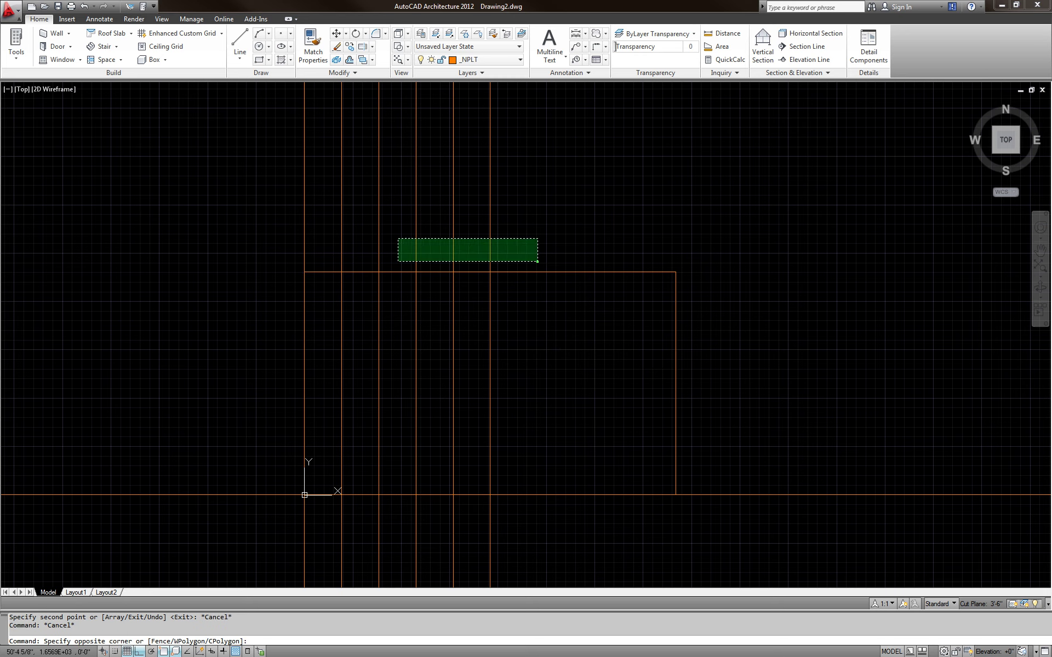
left_click(335, 226)
key("Delete")
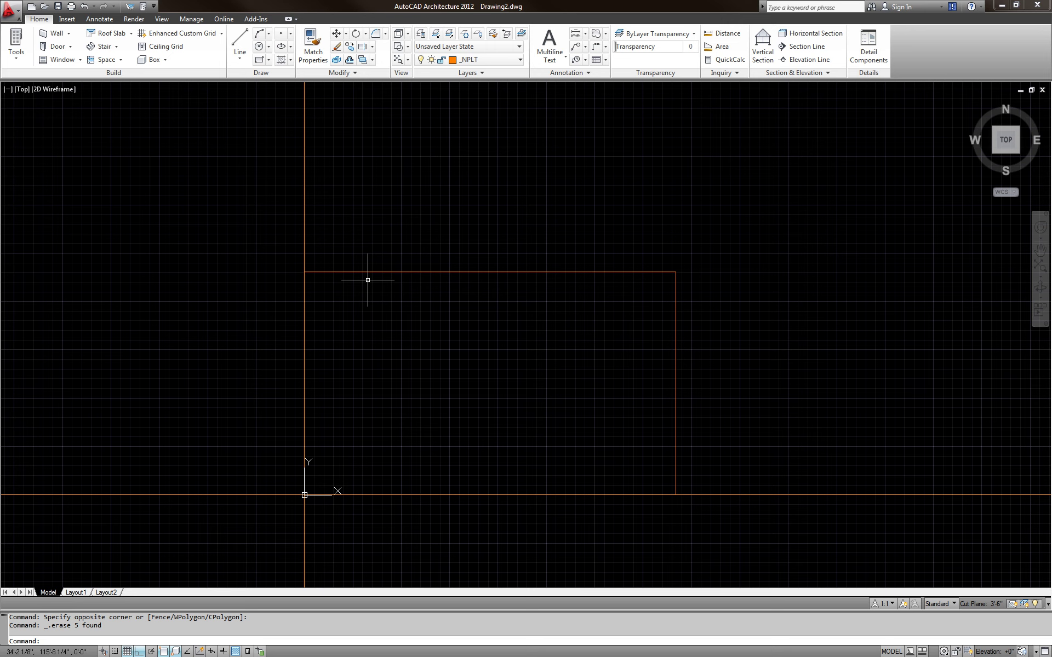
key("ctrl+z")
Step: Copy the five offset construction lines together from the rectangle's upper-left corner to where the 100' line crosses its upper edge
left_click(512, 244)
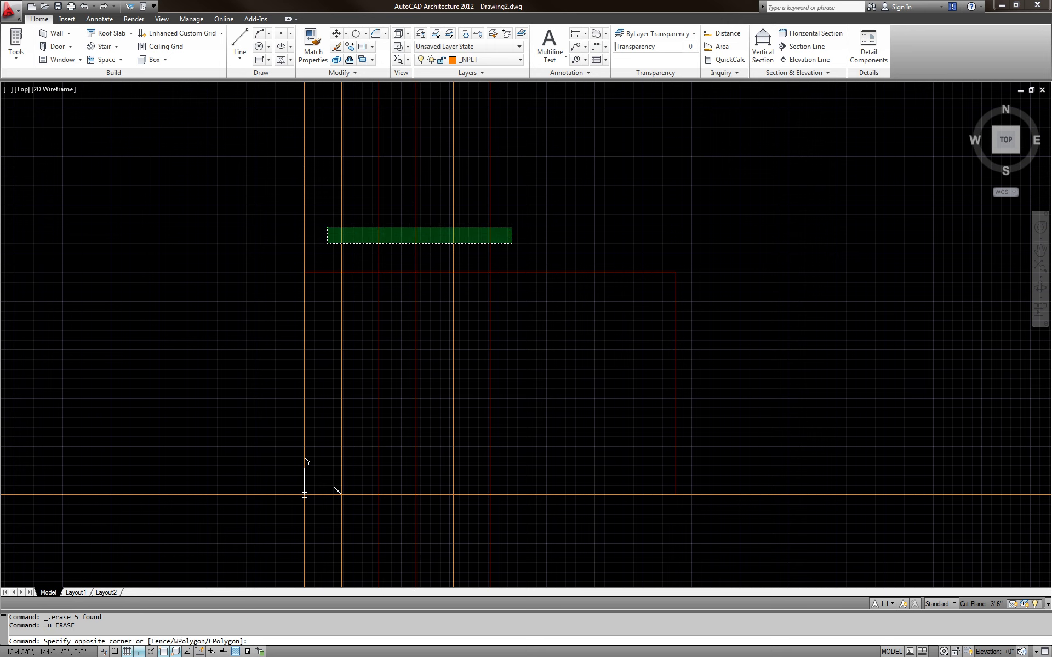
left_click(327, 227)
type("co")
key("Return")
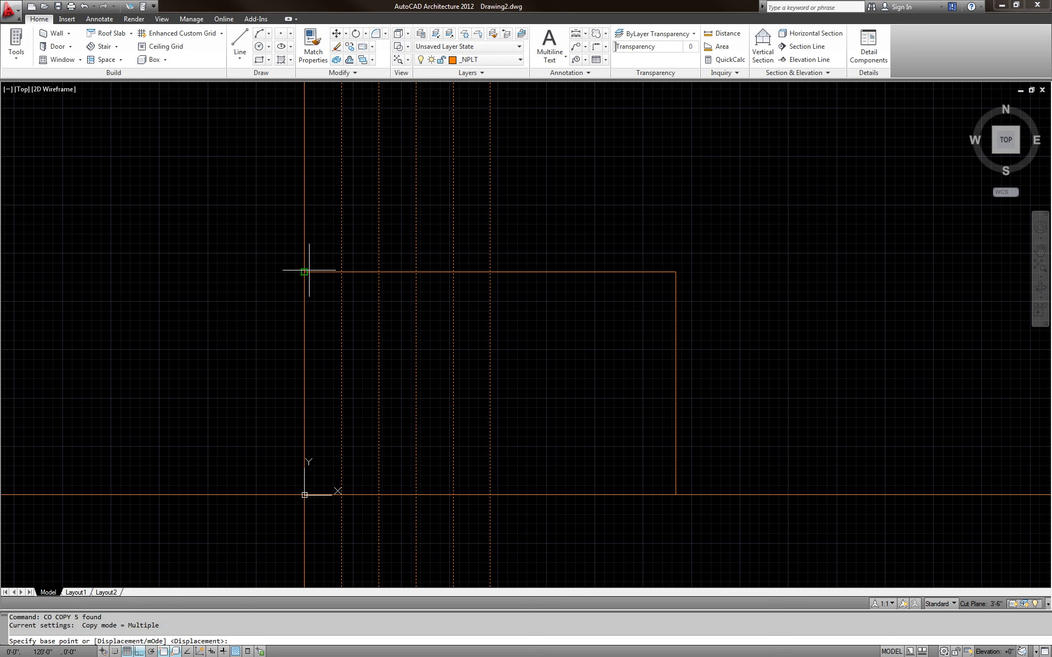
left_click(305, 272)
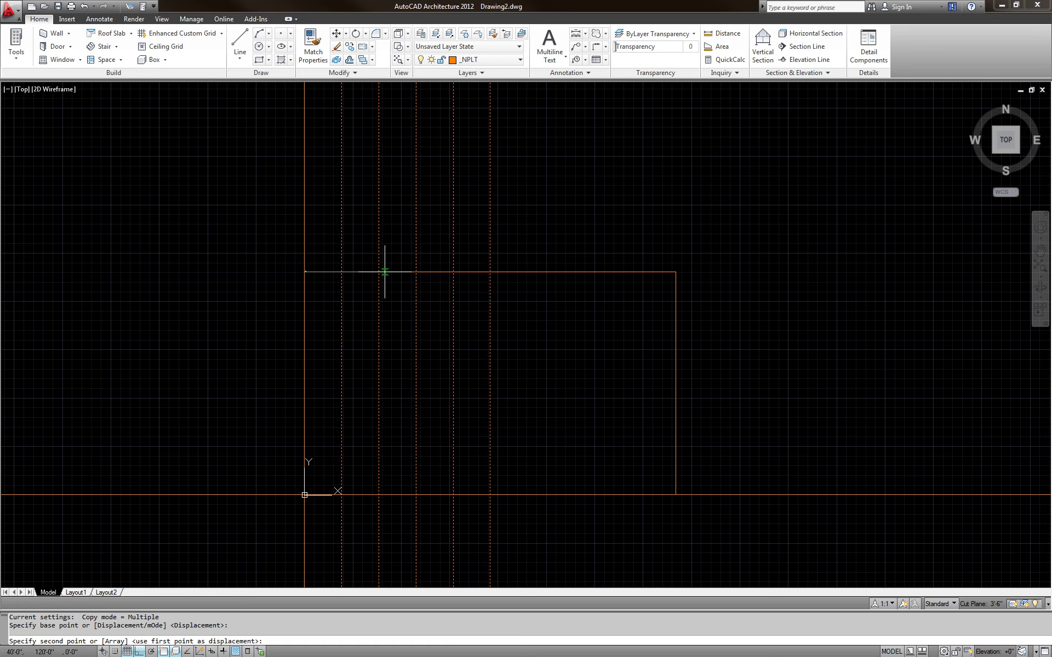
left_click(490, 272)
key("Escape")
key("Escape")
Step: Erase all ten copied vertical construction lines, keeping the original one through the origin
mouse_move(606, 382)
middle_mouse_down()
mouse_move(528, 347)
mouse_move(518, 323)
middle_mouse_up()
middle_click_drag(609, 170, 606, 275)
left_click(651, 235)
left_click(247, 219)
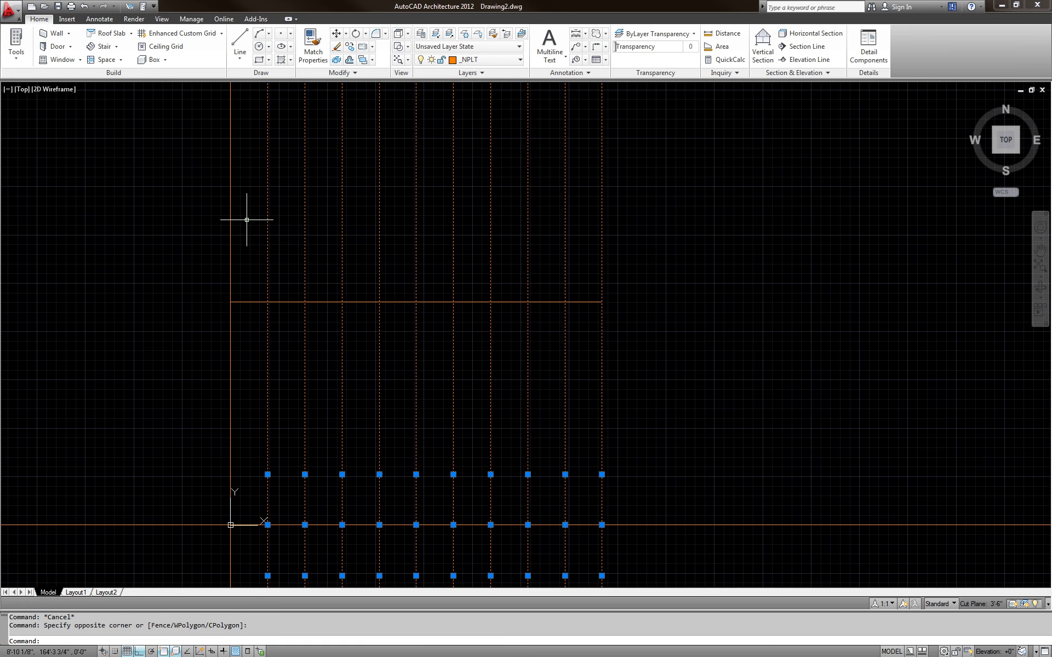
type("e")
key("Return")
key("Escape")
mouse_move(343, 348)
middle_mouse_down()
mouse_move(383, 305)
mouse_move(441, 375)
middle_mouse_up()
key("Escape")
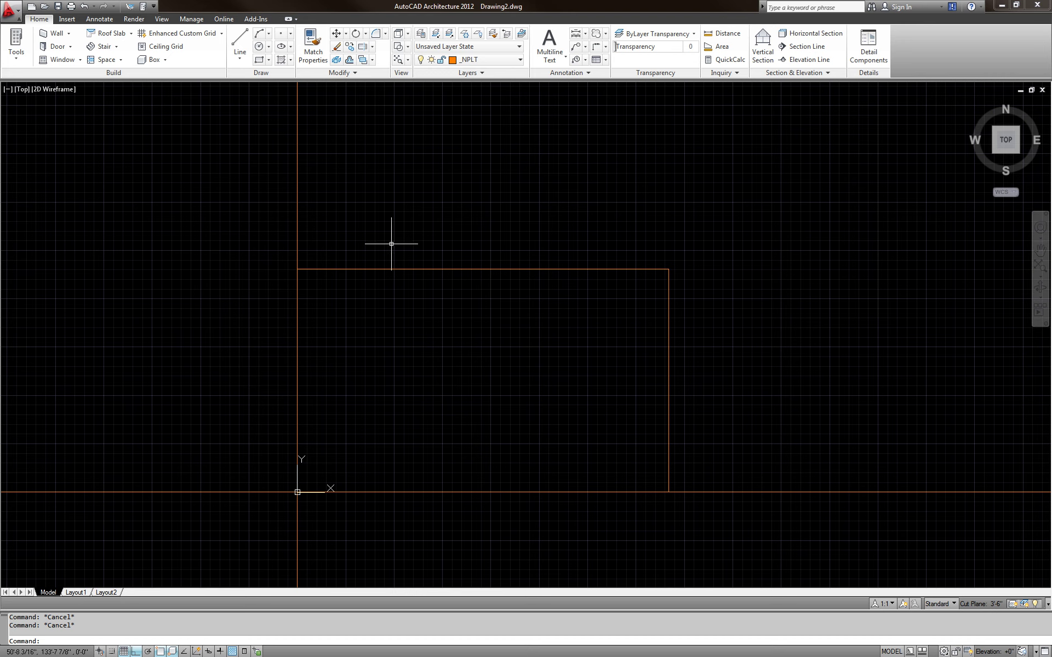
Step: Start a rectangular array of the vertical construction line through the origin with a count of 11 items
left_click(279, 229)
key("Escape")
type("ar")
key("Return")
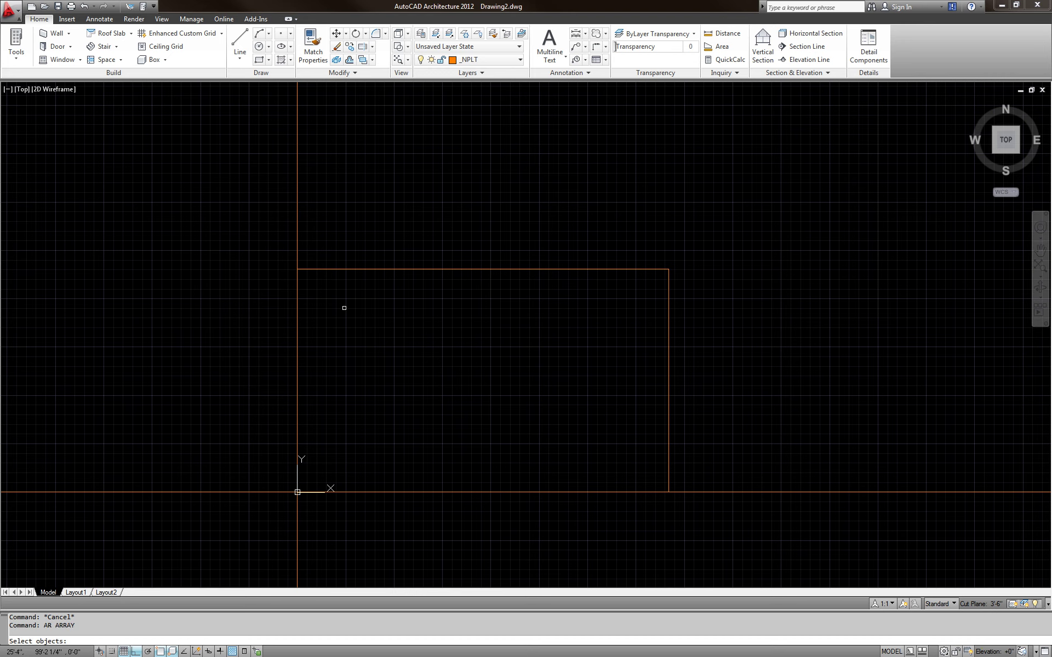
left_click(297, 252)
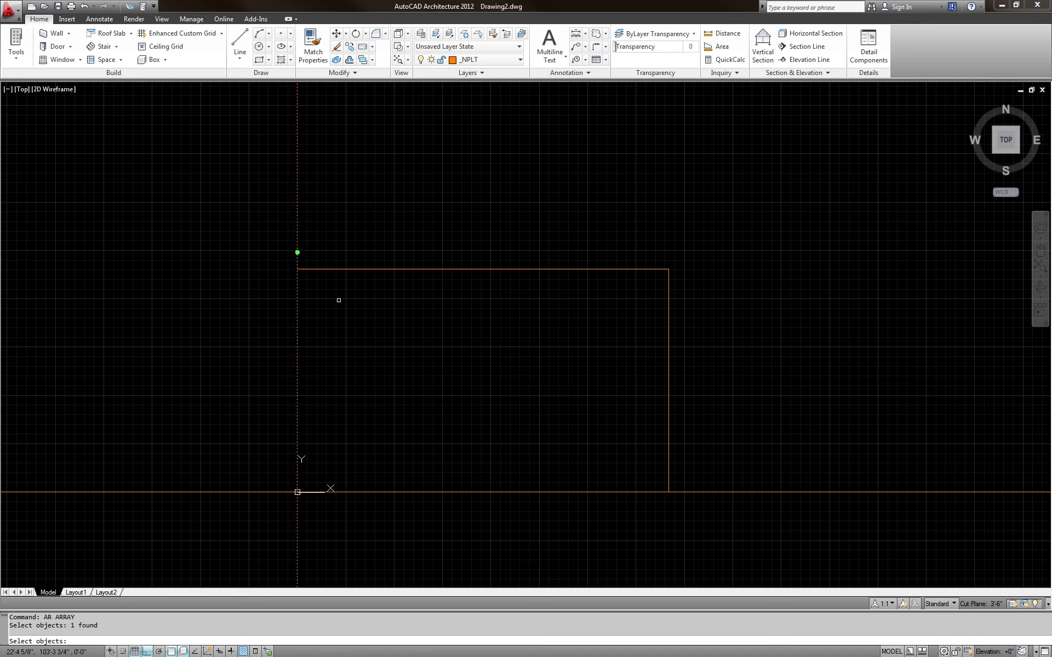
key("Return")
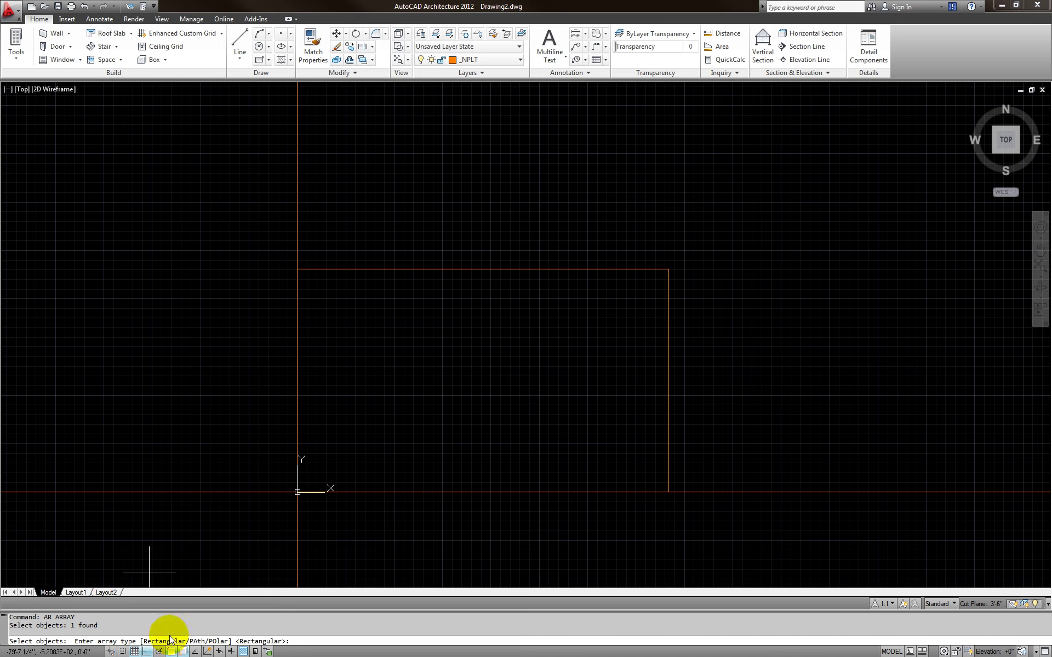
type("R")
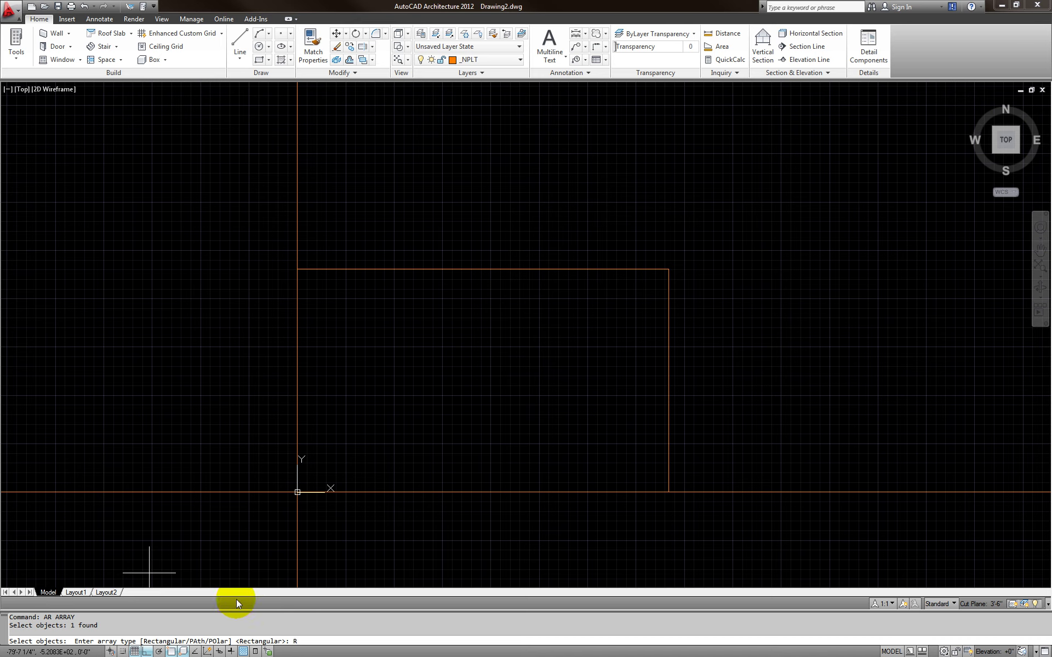
key("Return")
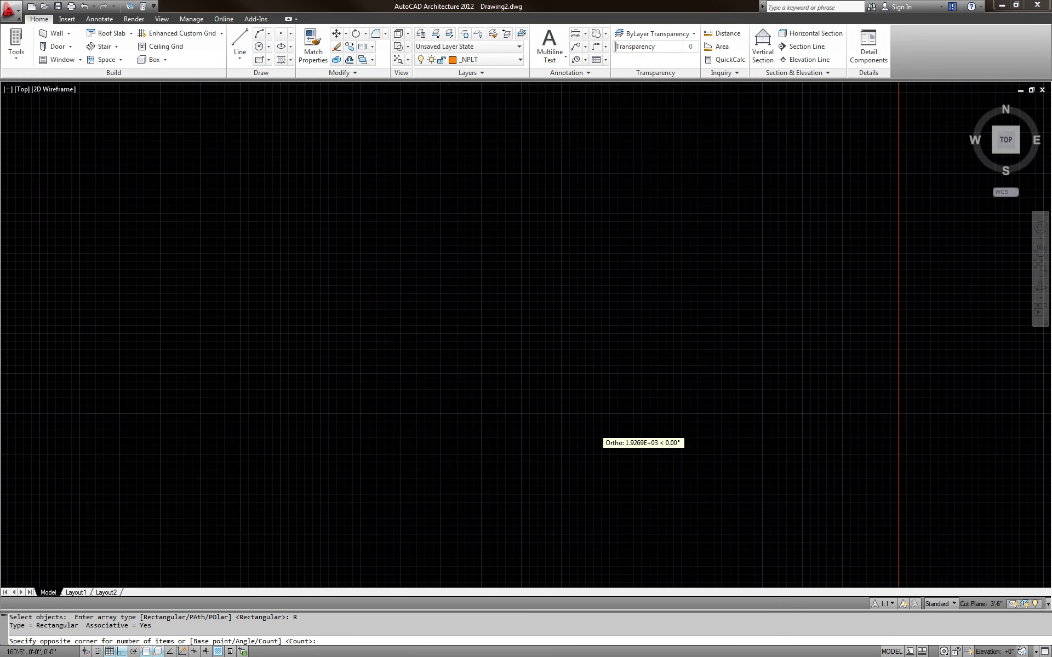
scroll(593, 426, "up", 3)
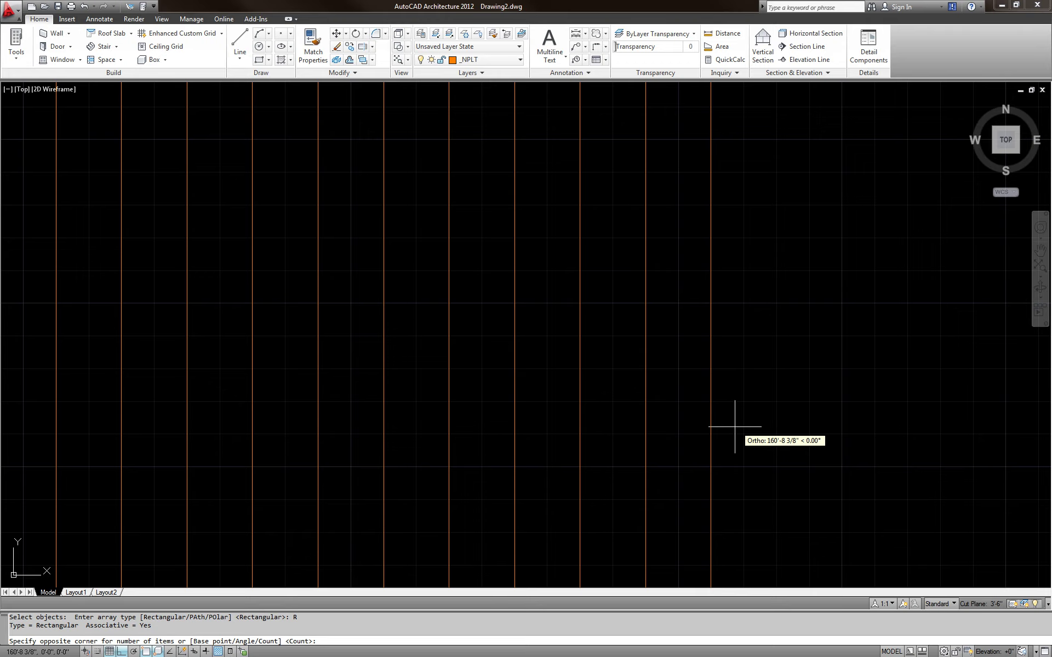
scroll(667, 436, "down", 2)
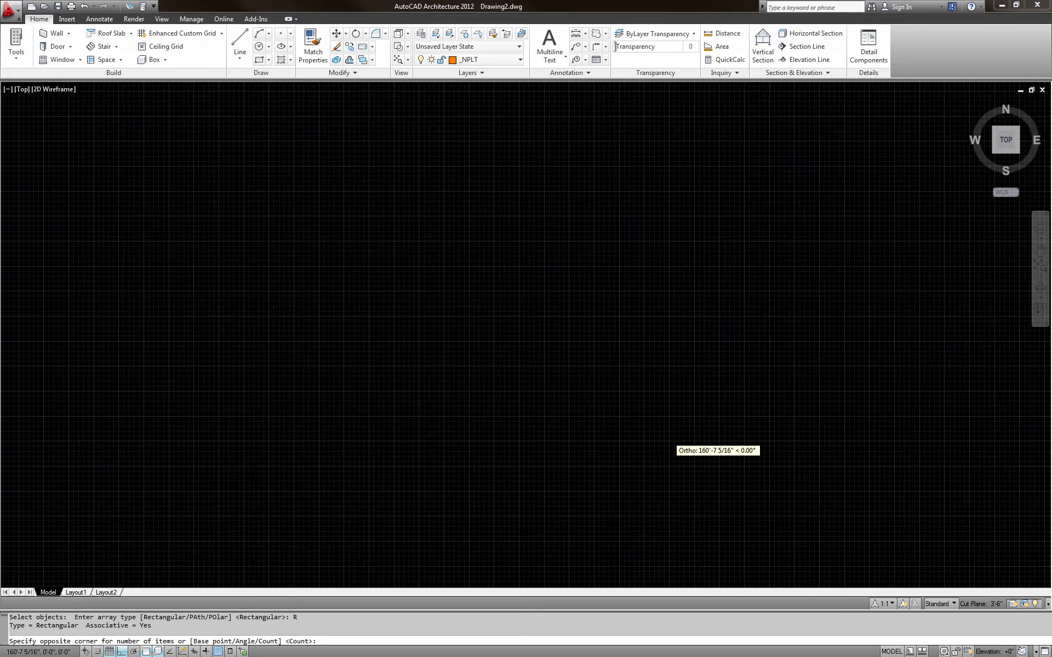
scroll(667, 436, "up", 3)
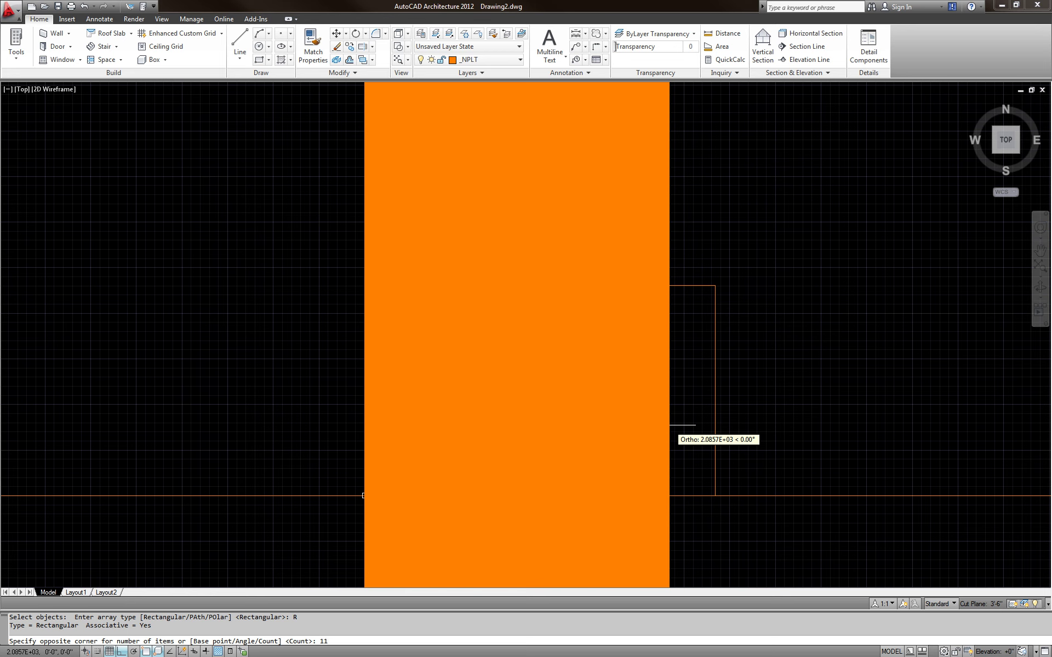
key("Return")
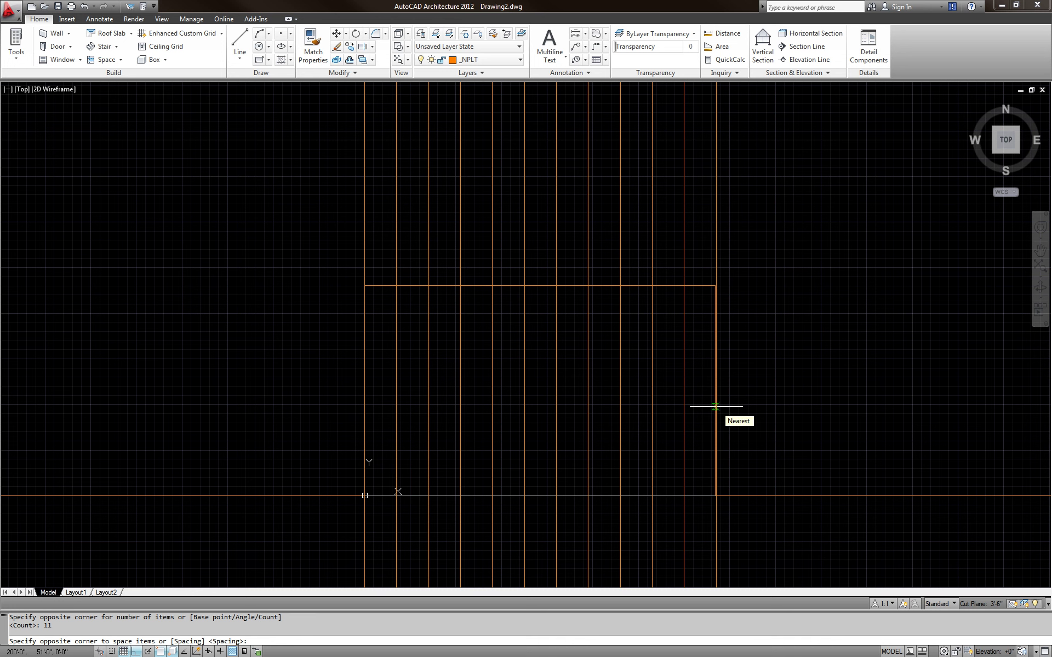
Step: Try a spacing of 20' for the arrayed construction lines and accept the array
type("20'")
key("Return")
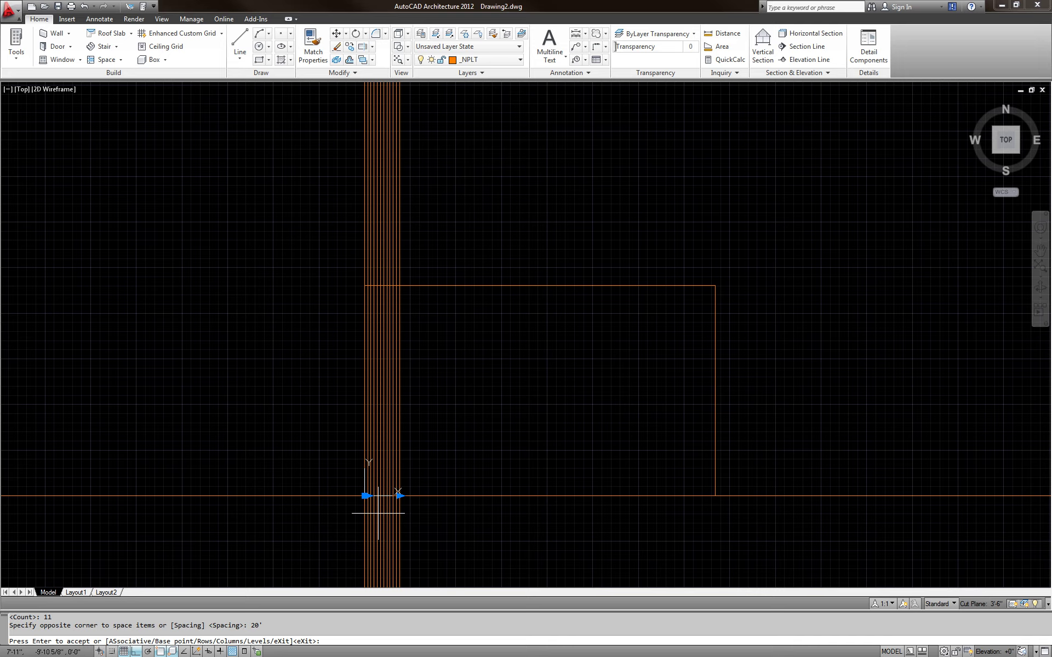
scroll(378, 498, "up", 5)
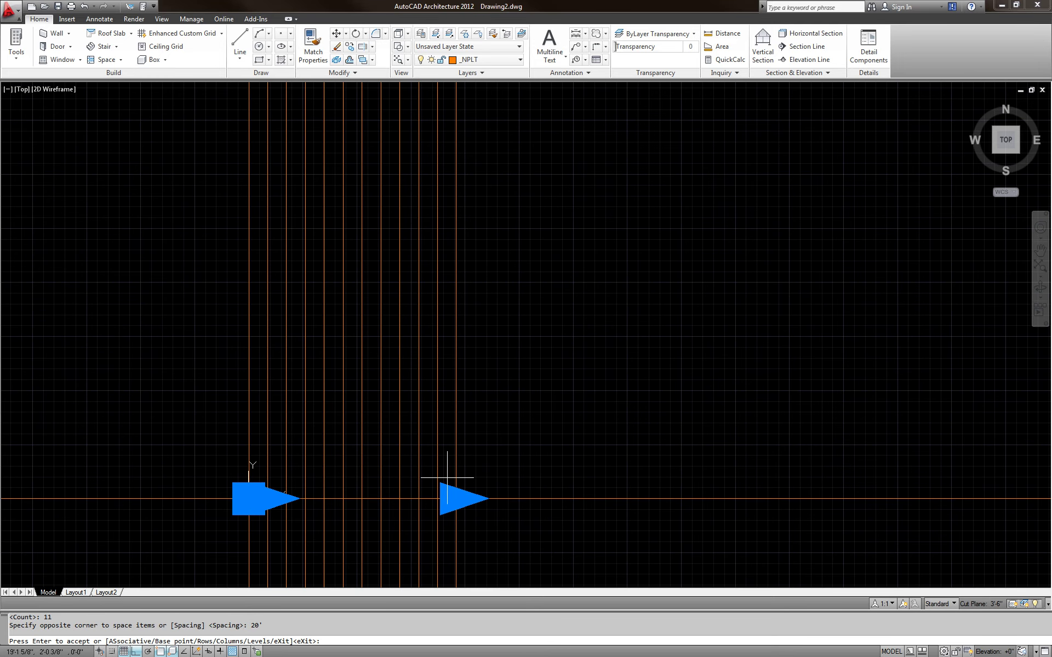
scroll(442, 491, "down", 4)
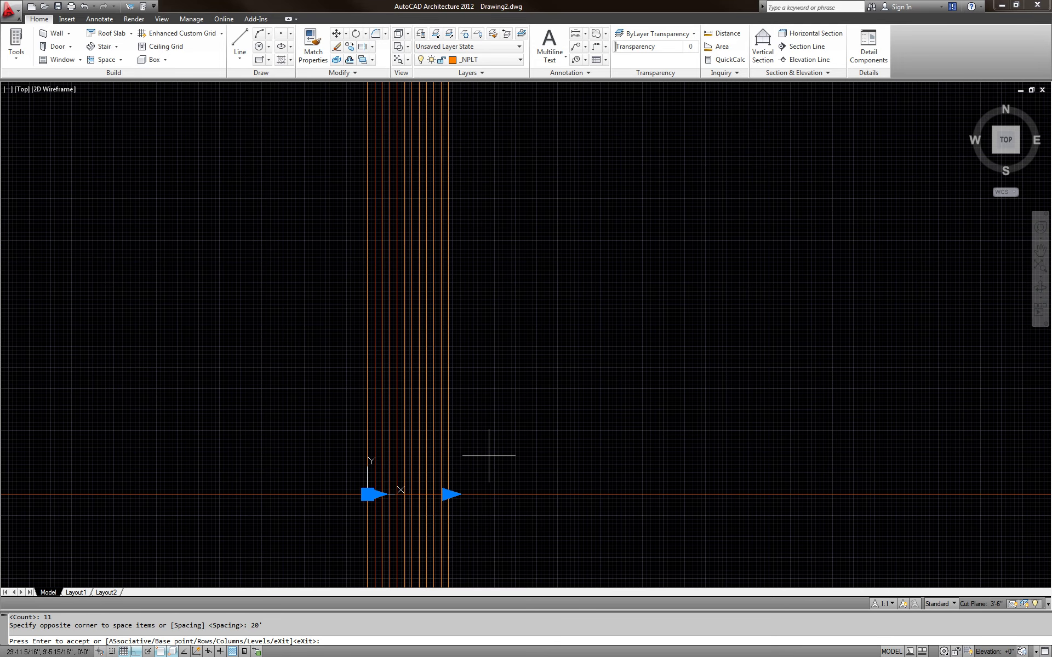
scroll(477, 455, "down", 4)
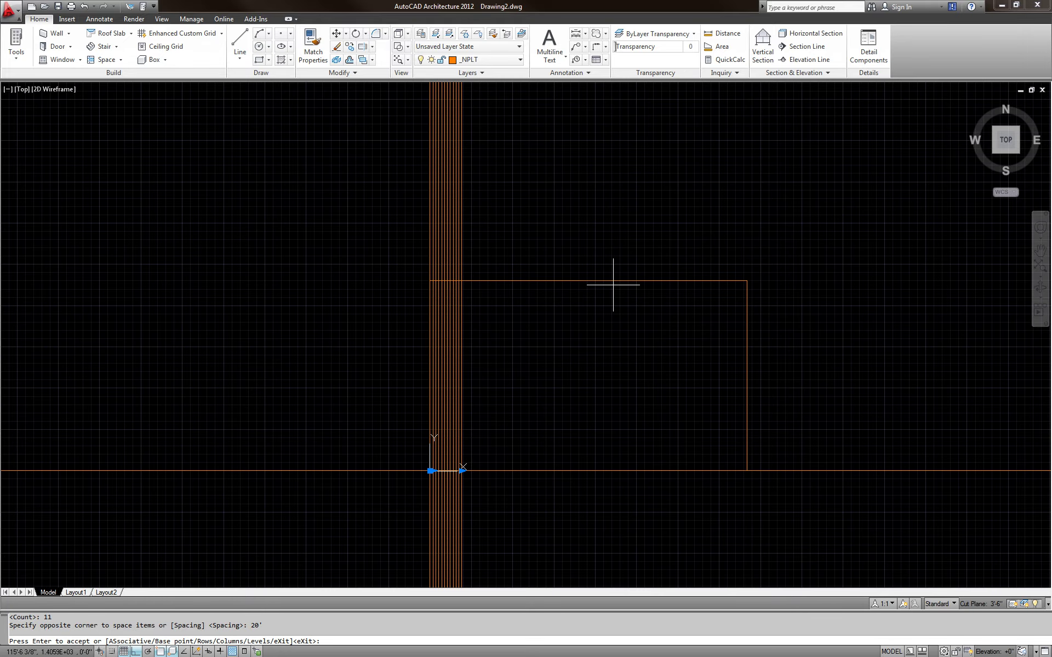
scroll(441, 477, "up", 6)
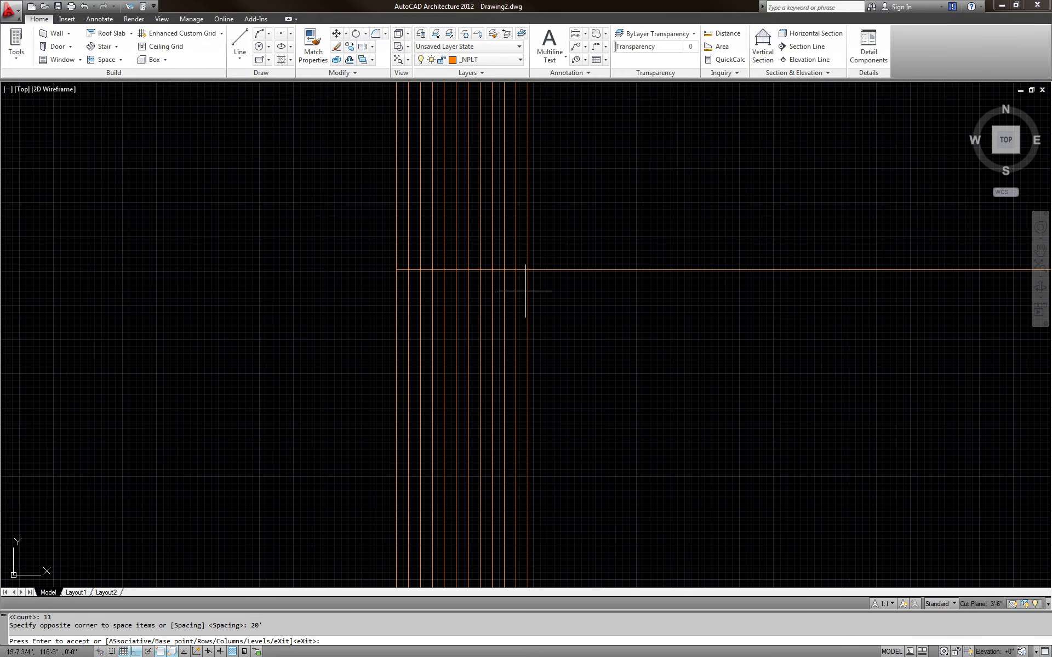
key("Return")
Step: Measure the distance between the last two arrayed vertical lines along the horizontal construction line
scroll(547, 416, "down", 3)
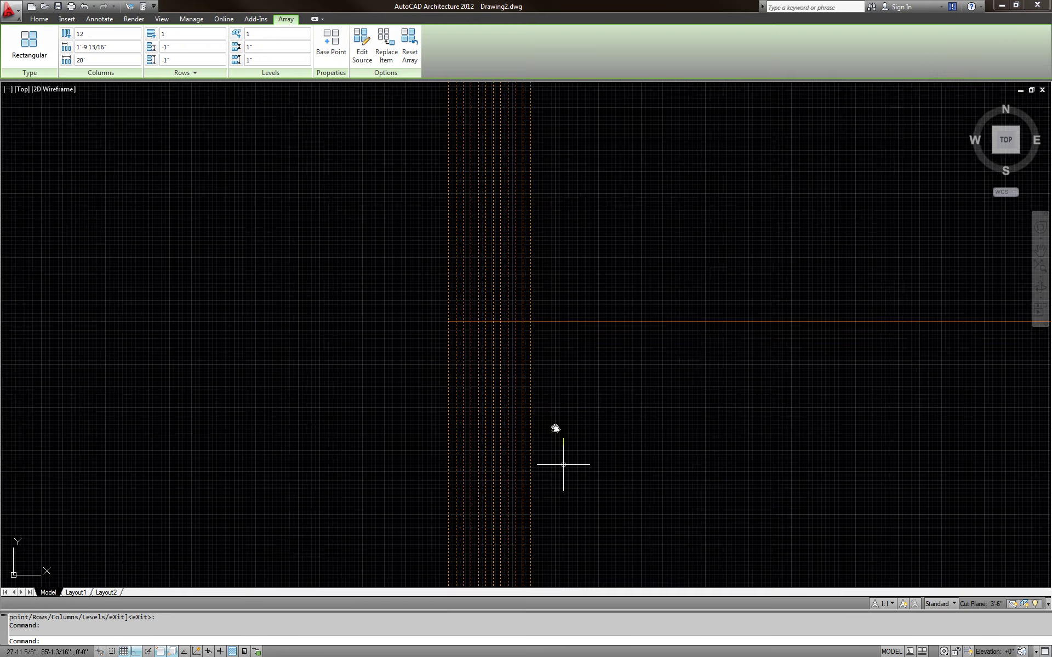
scroll(510, 423, "up", 2)
scroll(510, 422, "down", 4)
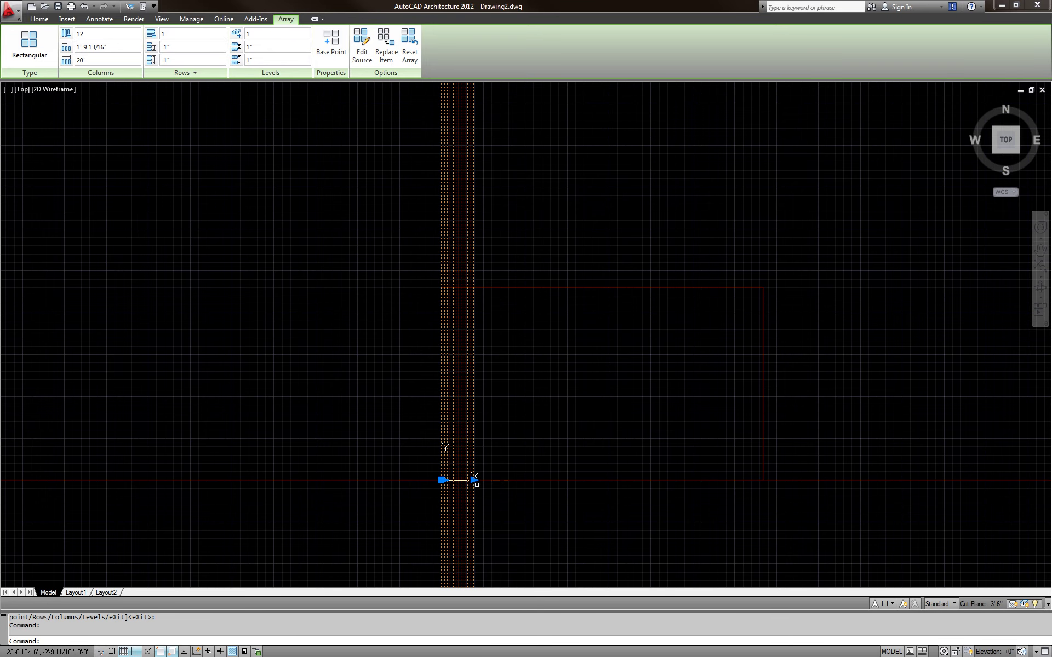
left_click(475, 481)
key("Escape")
key("Escape")
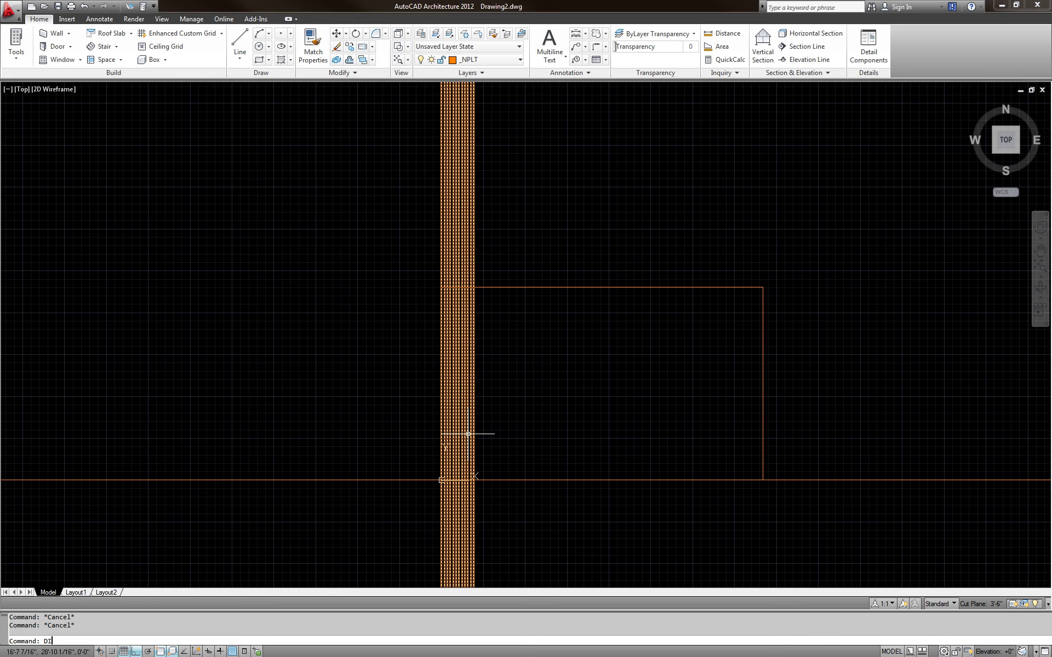
type("DI")
key("Return")
scroll(468, 434, "up", 8)
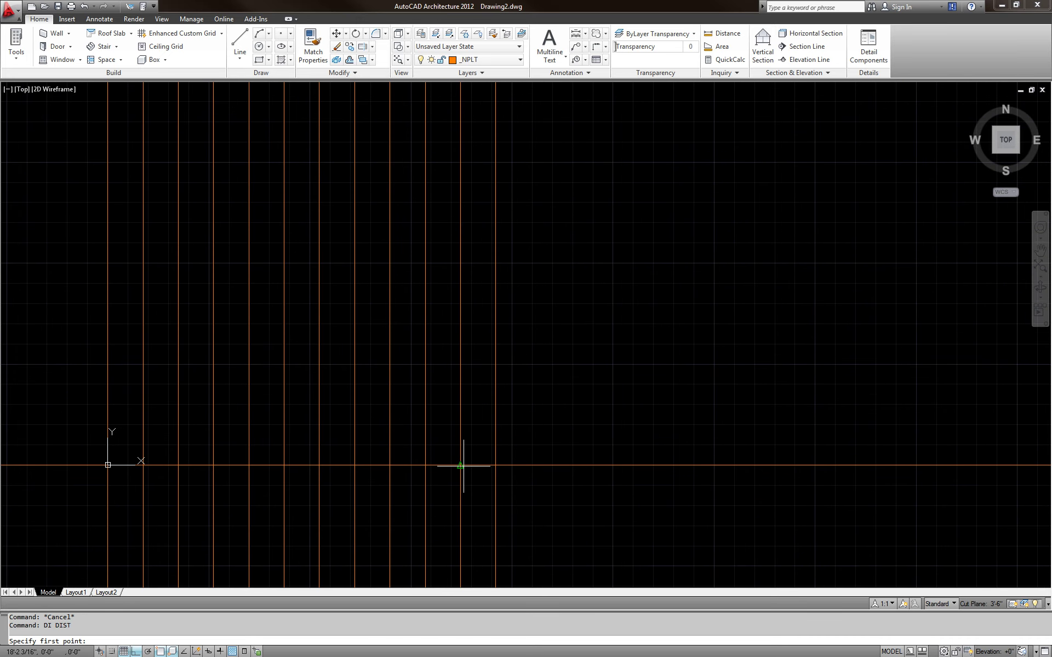
left_click(463, 466)
left_click(494, 465)
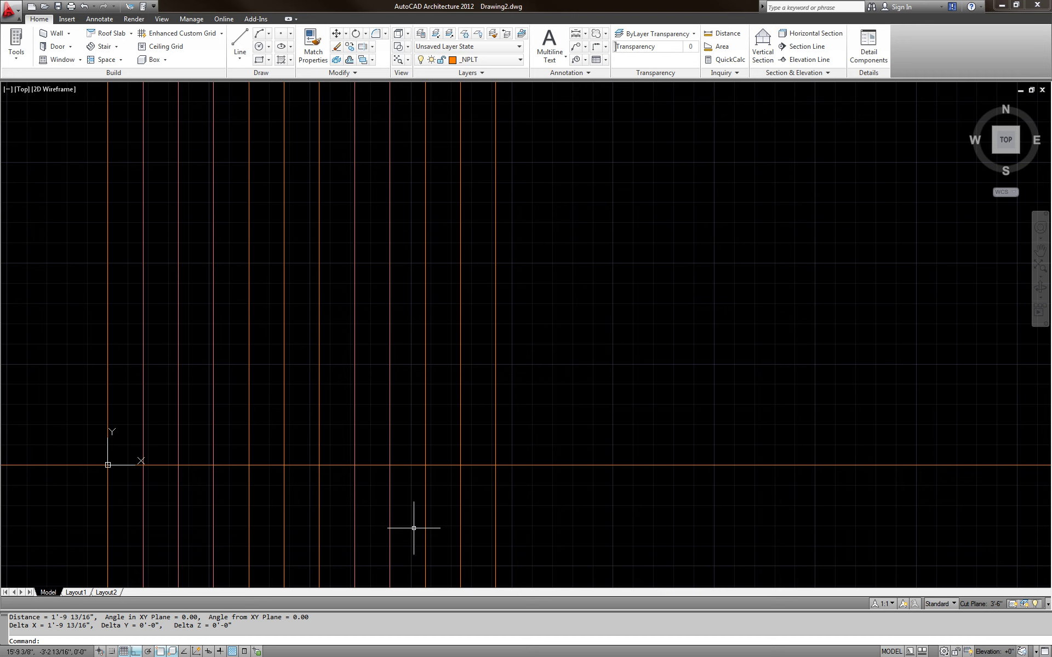
Step: Erase the array of closely spaced vertical construction lines
left_click(500, 513)
left_click(488, 504)
type("E")
key("Return")
key("Escape")
key("Escape")
scroll(476, 477, "down", 2)
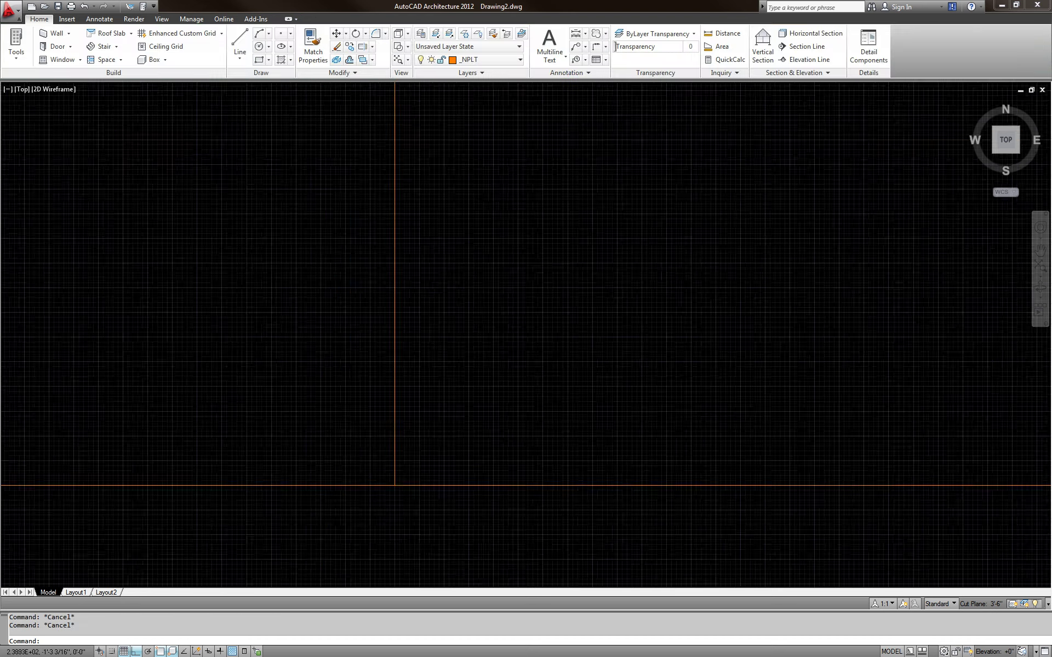
scroll(448, 440, "down", 3)
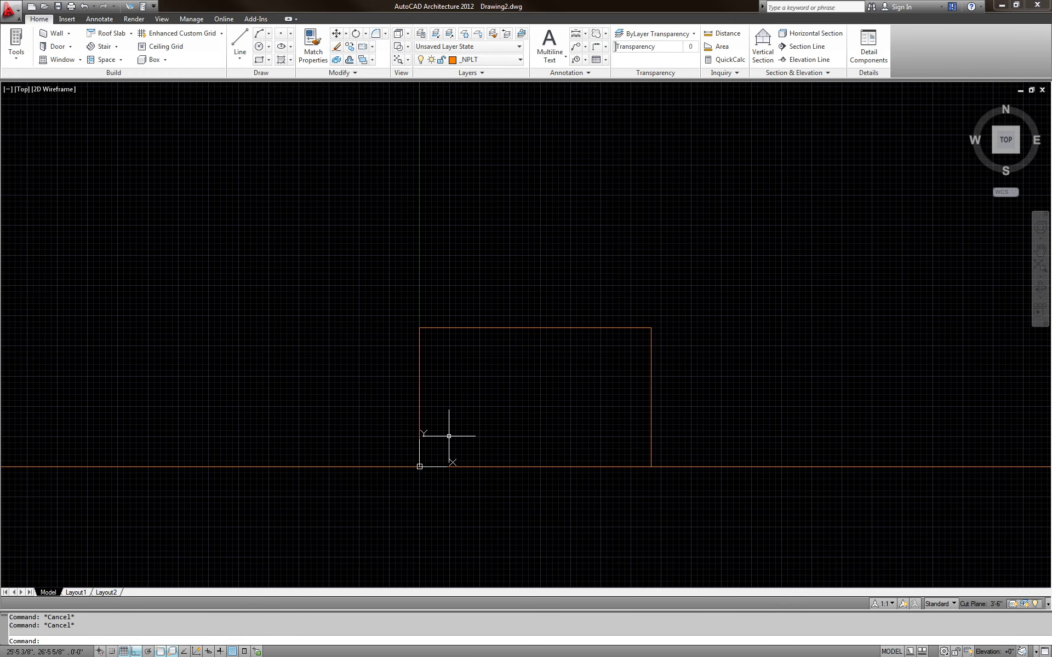
Step: Undo the erasure, the distance measurement and the array, back to the single vertical construction line
key("ctrl+z")
key("ctrl+z")
key("ctrl+z")
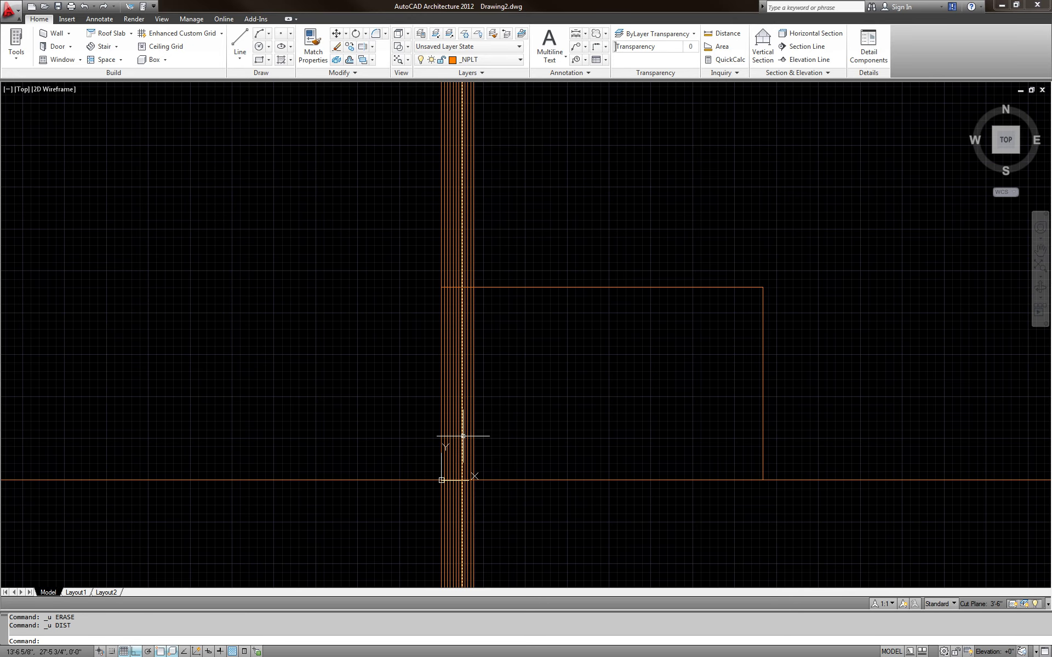
key("ctrl+z")
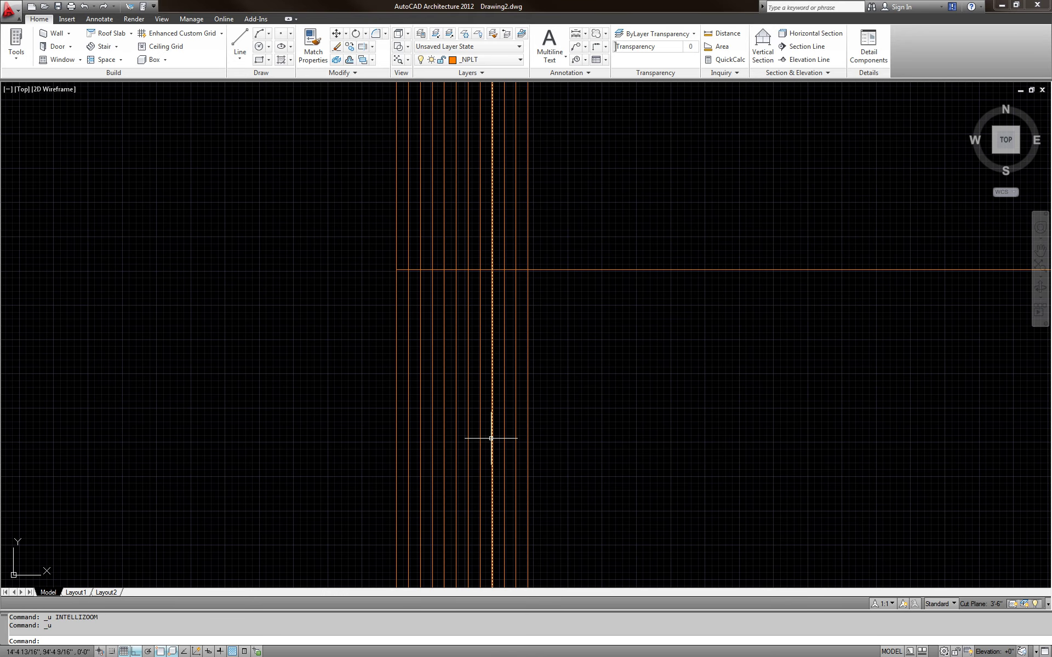
key("ctrl+z")
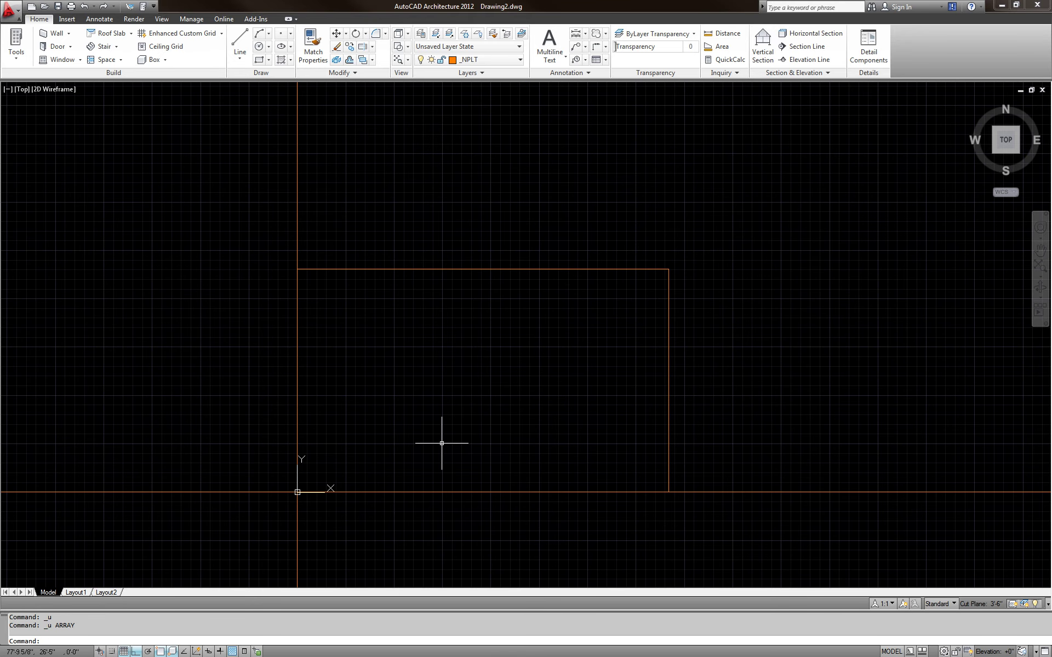
key("Escape")
key("Escape")
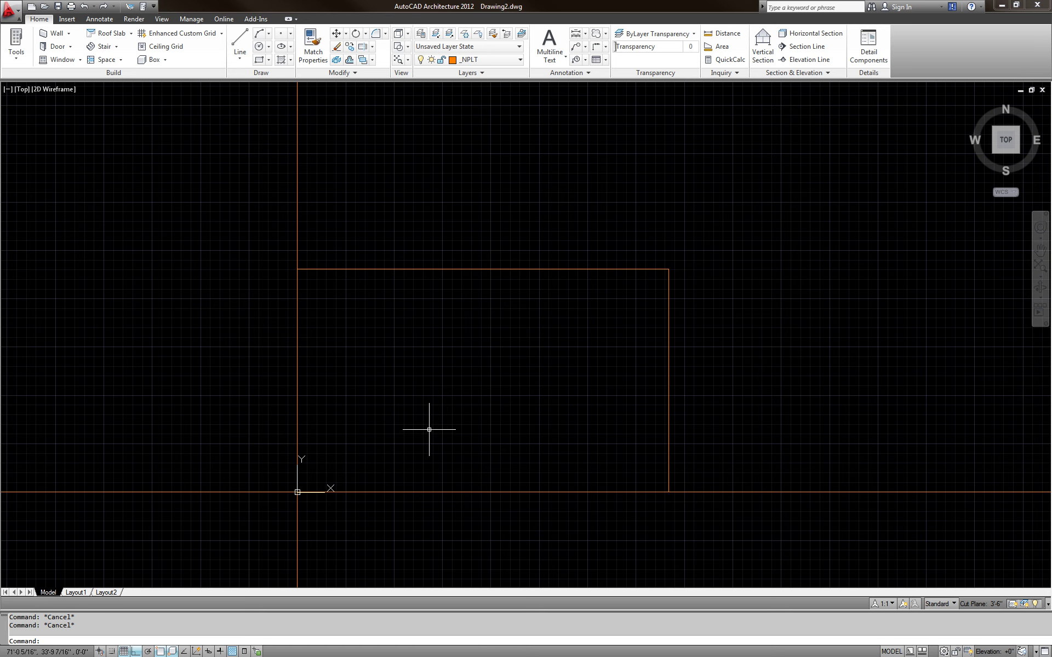
Step: Set up a new rectangular array of the vertical construction line through the origin with 11 items
middle_click_drag(427, 429, 464, 425)
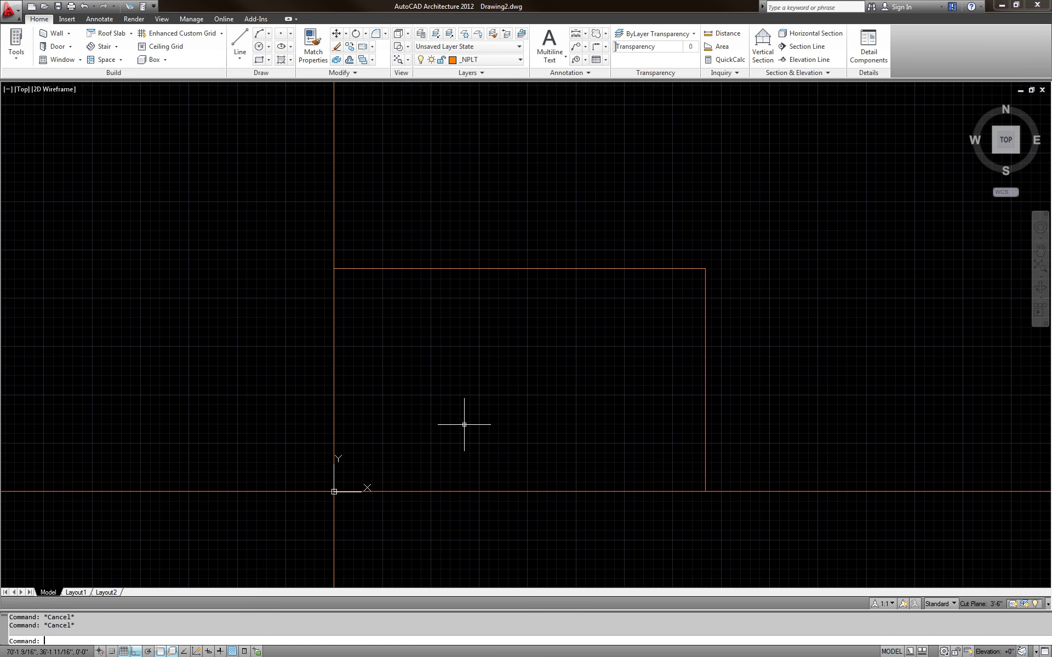
key("BackSpace")
type("AR")
key("Return")
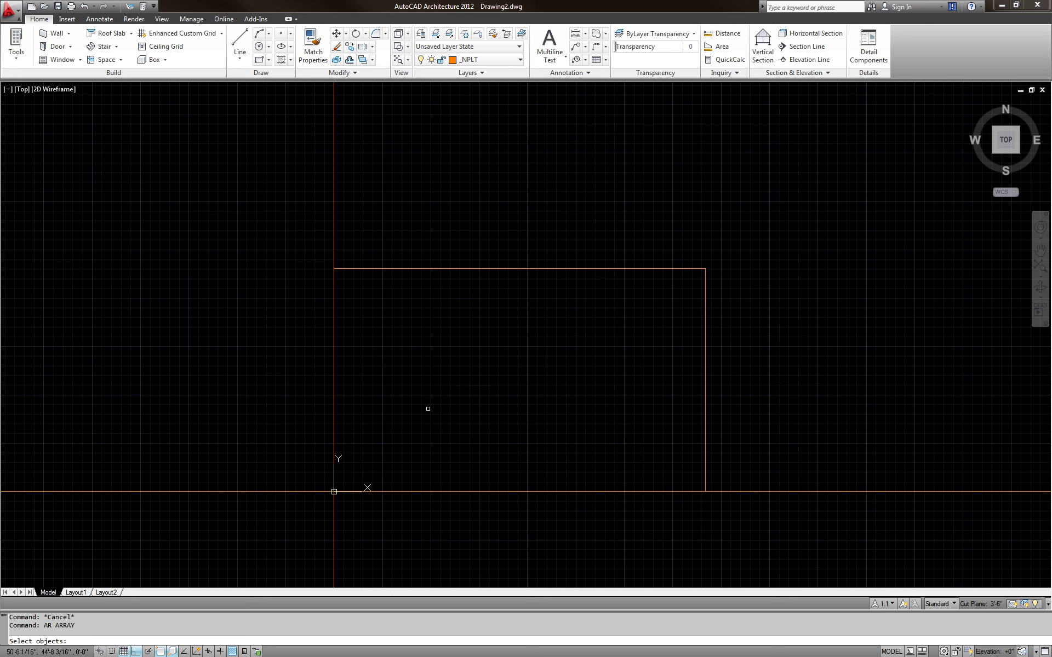
left_click(335, 233)
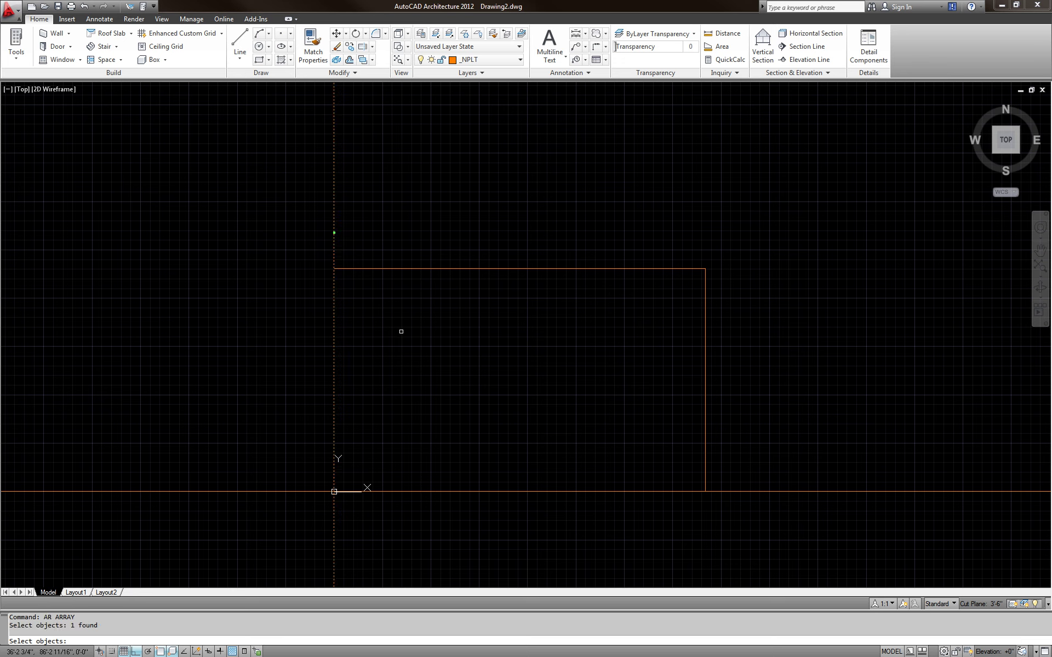
key("Return")
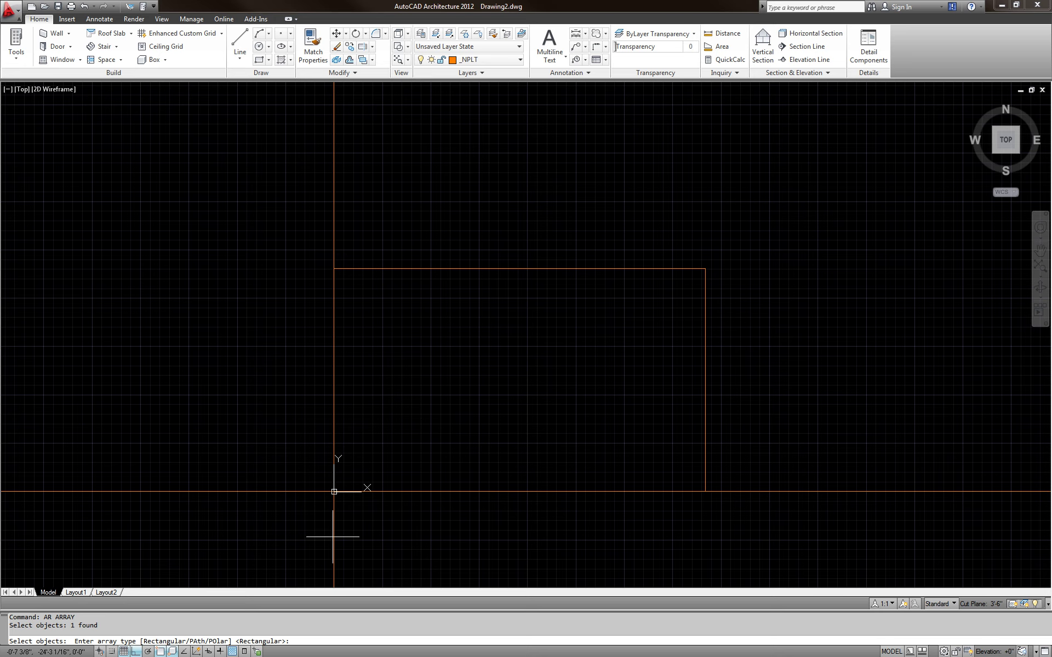
type("R")
key("Return")
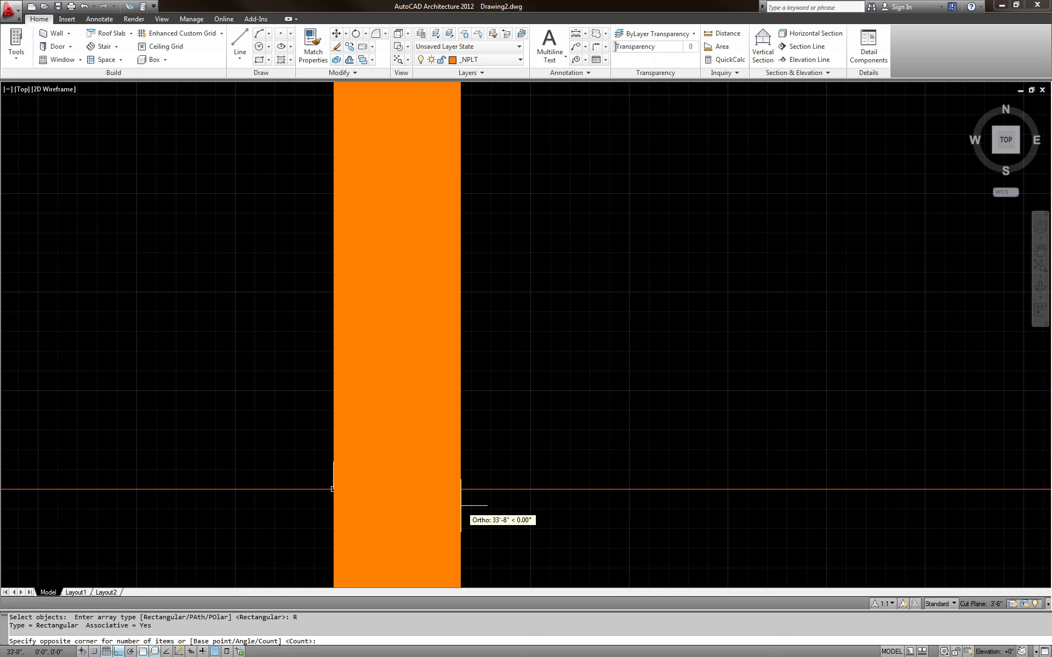
key("Return")
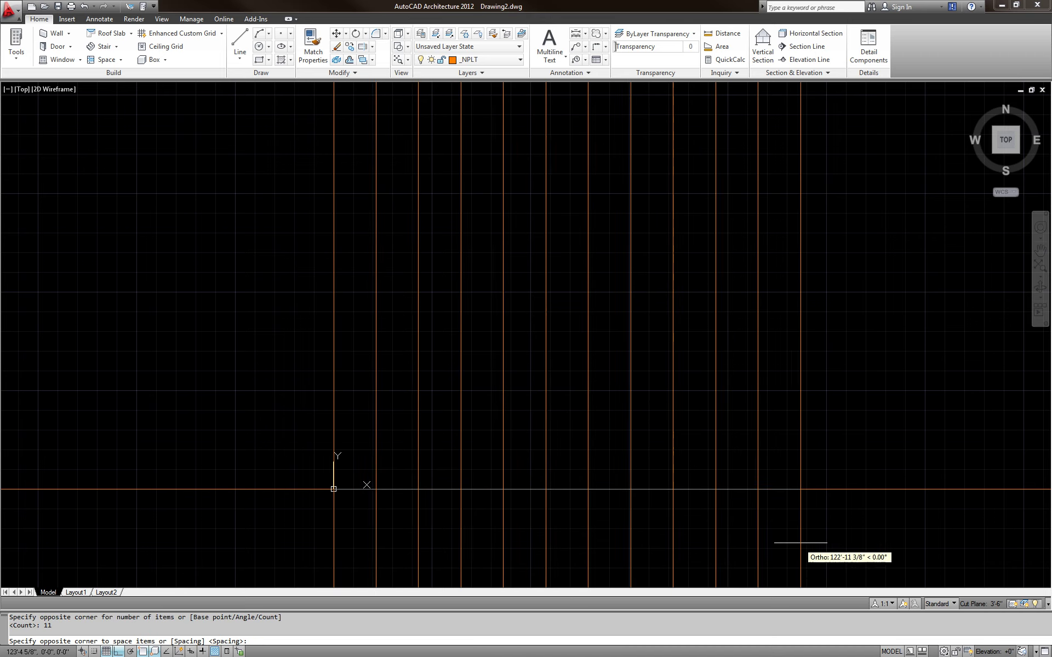
Step: Space the arrayed lines so that the last one passes through the rectangle's lower-right corner, and finish the array
scroll(290, 350, "down", 4)
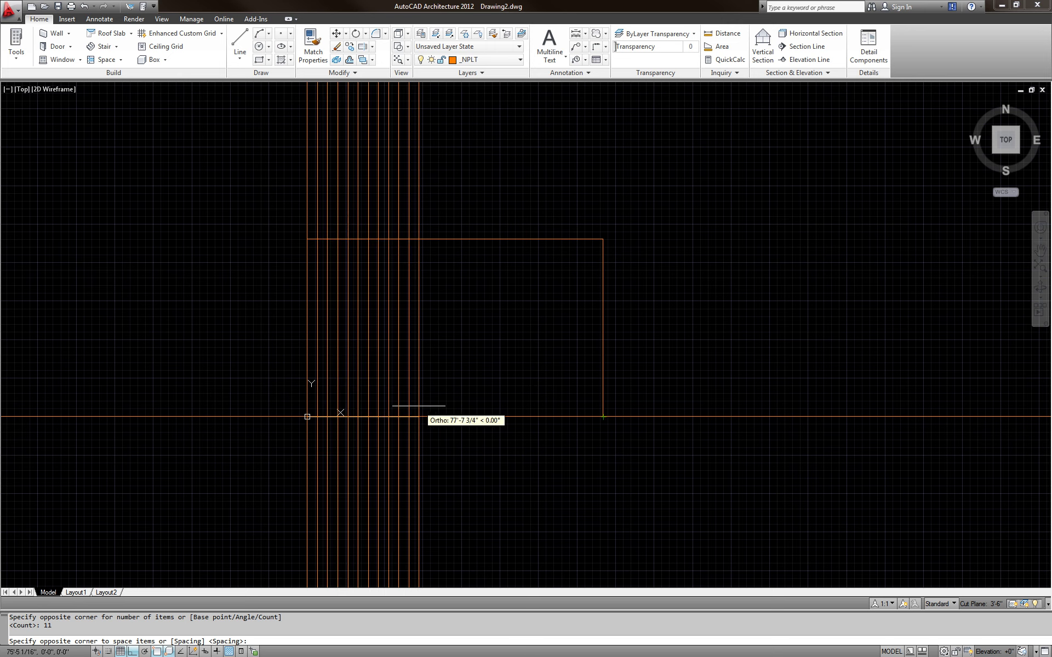
left_click(603, 417)
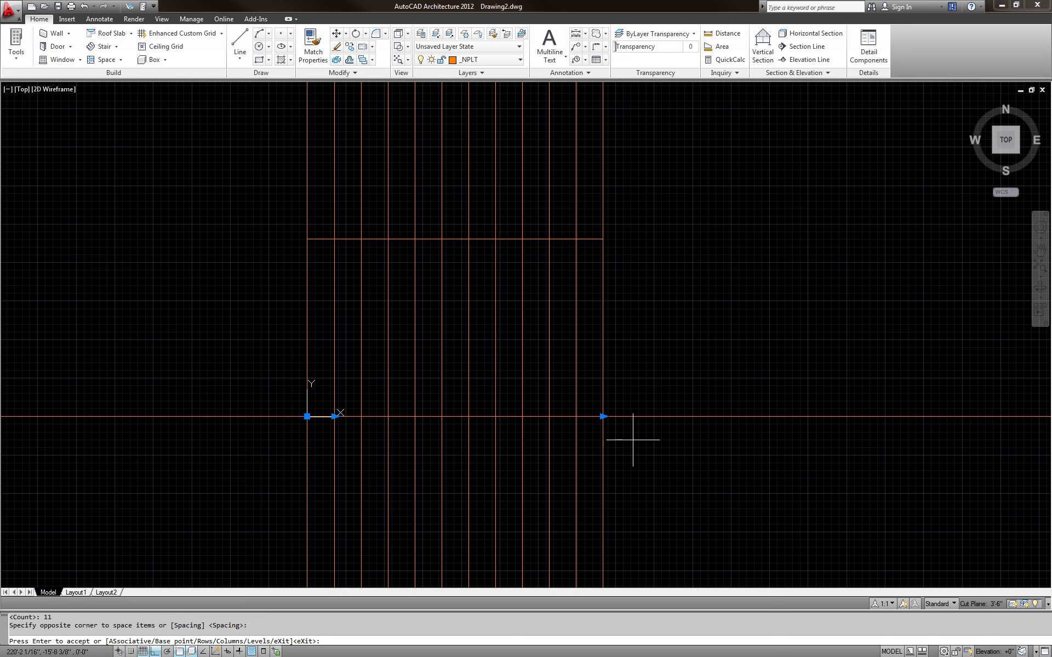
key("Escape")
key("Escape")
key("Escape")
Step: Add a linear dimension between the last two vertical construction lines along the rectangle's upper edge
type("D")
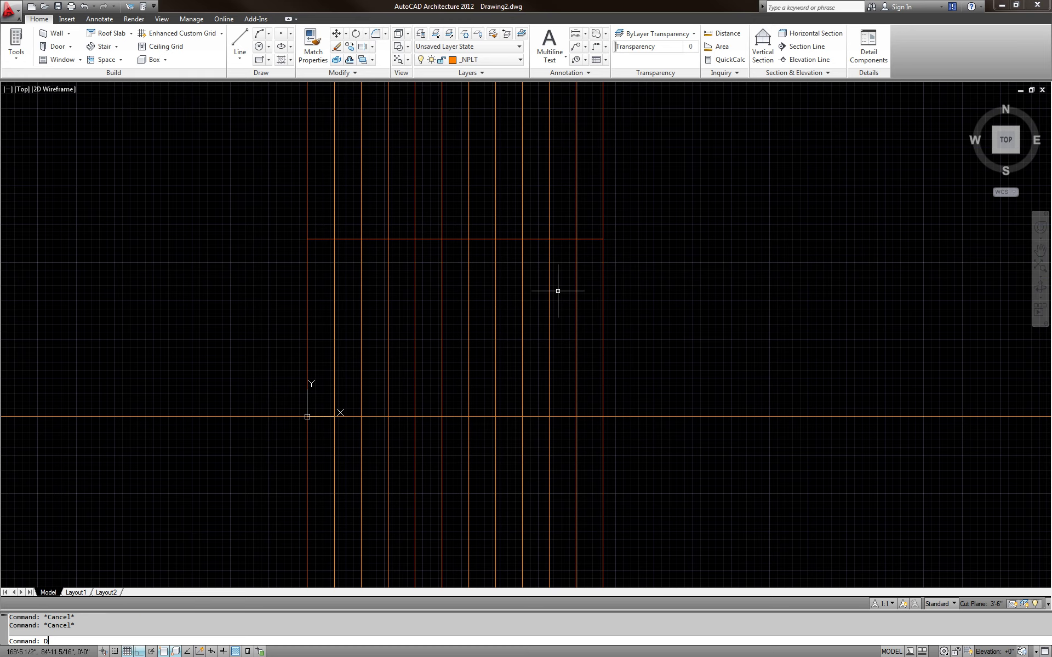
type("LI")
key("Return")
left_click(576, 239)
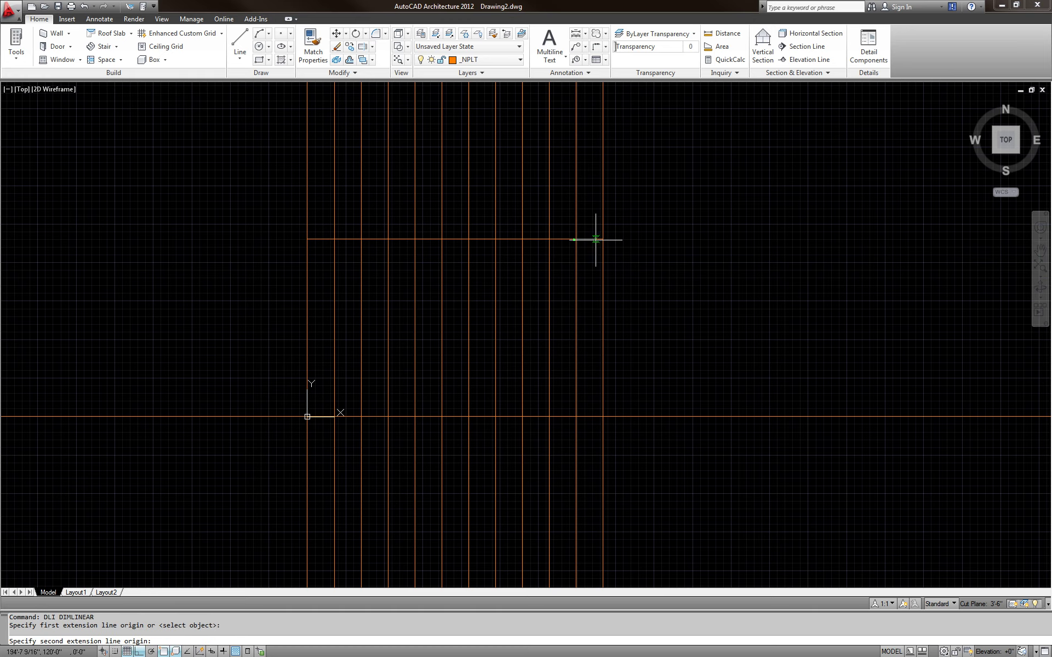
left_click(604, 239)
scroll(603, 239, "up", 3)
scroll(585, 230, "up", 9)
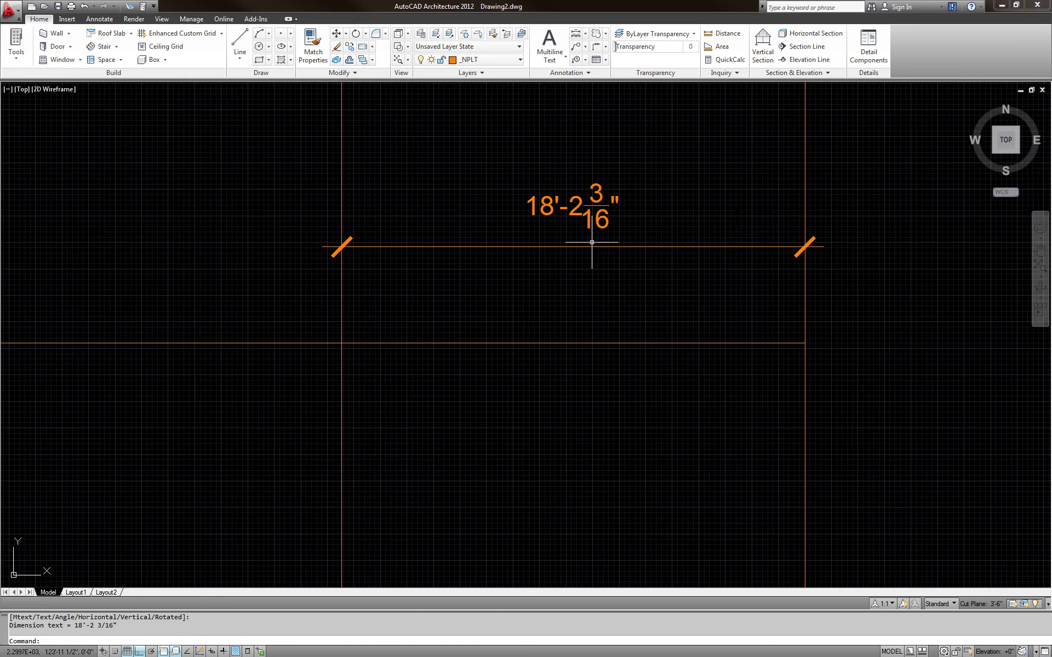
Step: Erase the linear dimension above the last bay of the vertical line array
left_click(594, 247)
left_click(559, 200)
left_click(514, 280)
key("Escape")
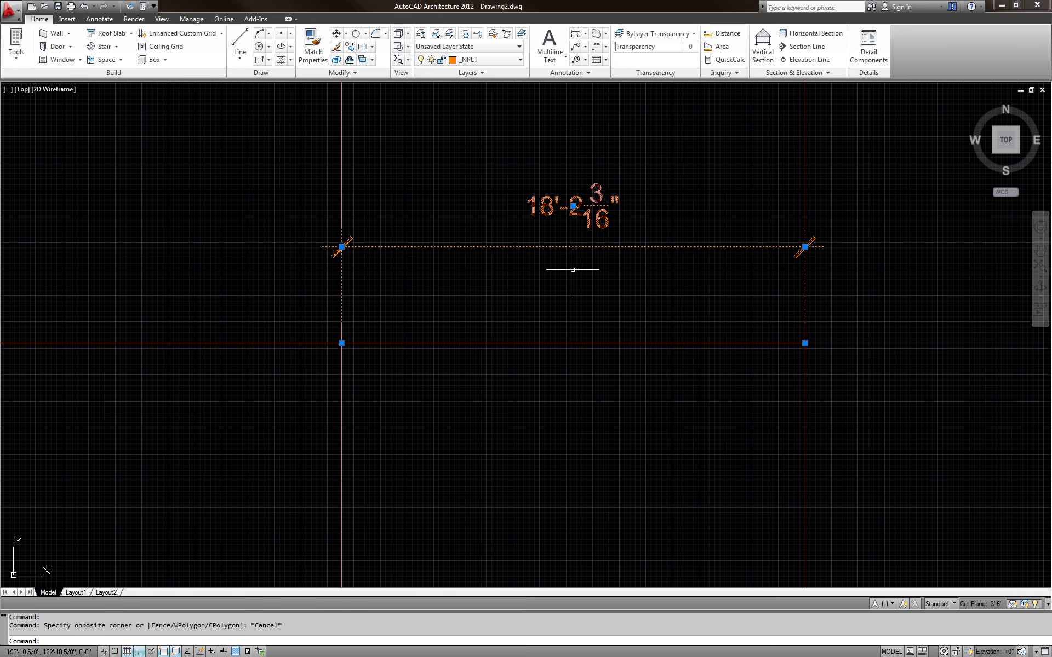
scroll(629, 296, "down", 4)
type("e")
key("Return")
scroll(597, 305, "down", 6)
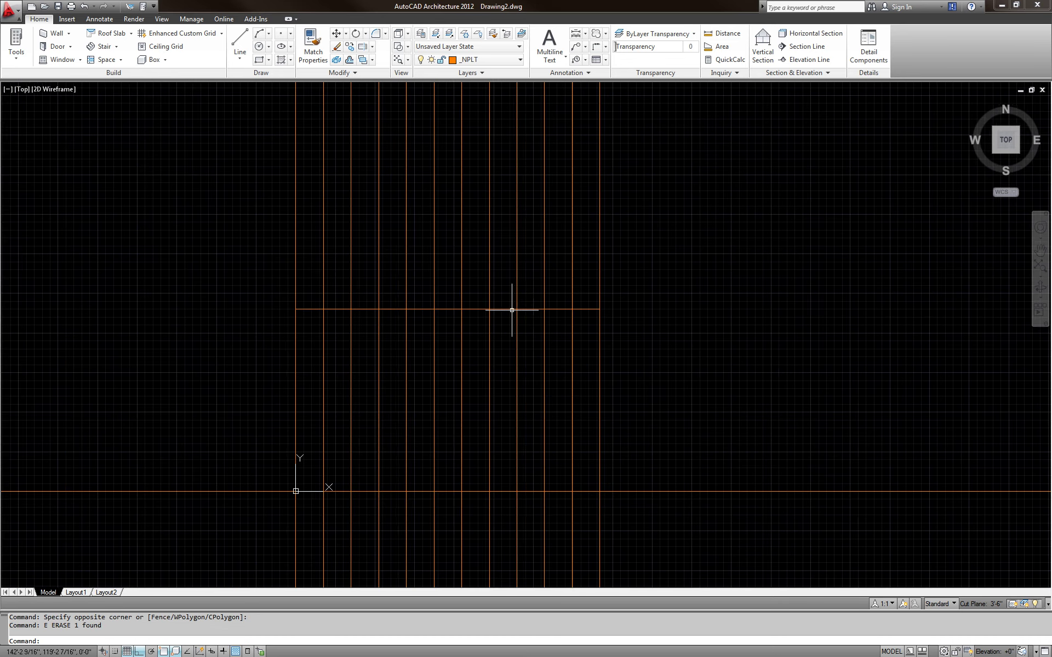
Step: Switch to Windows Photo Viewer to examine the scanned plan's numbered vertical grid lines, and return to the drawing
middle_click_drag(477, 307, 531, 307)
scroll(402, 307, "up", 2)
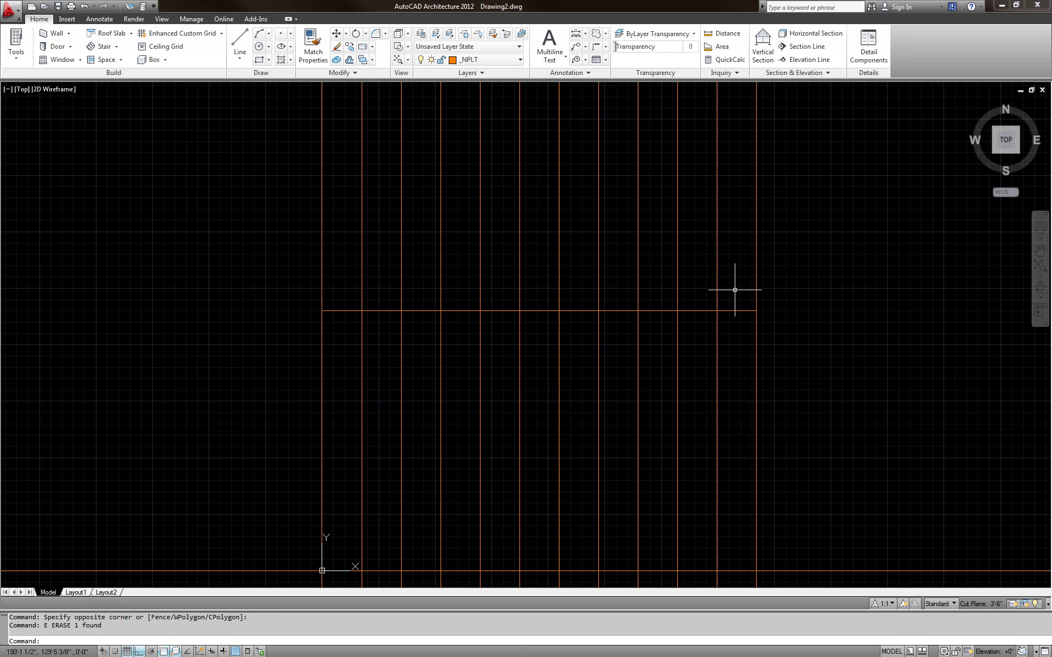
middle_click_drag(734, 289, 631, 289)
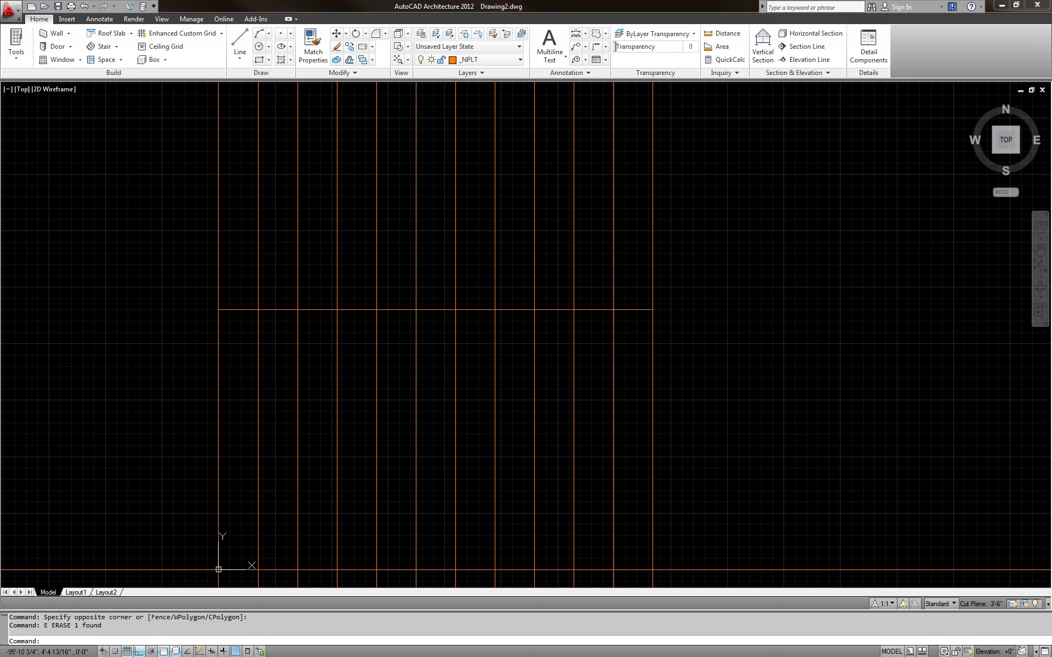
key("alt+Tab")
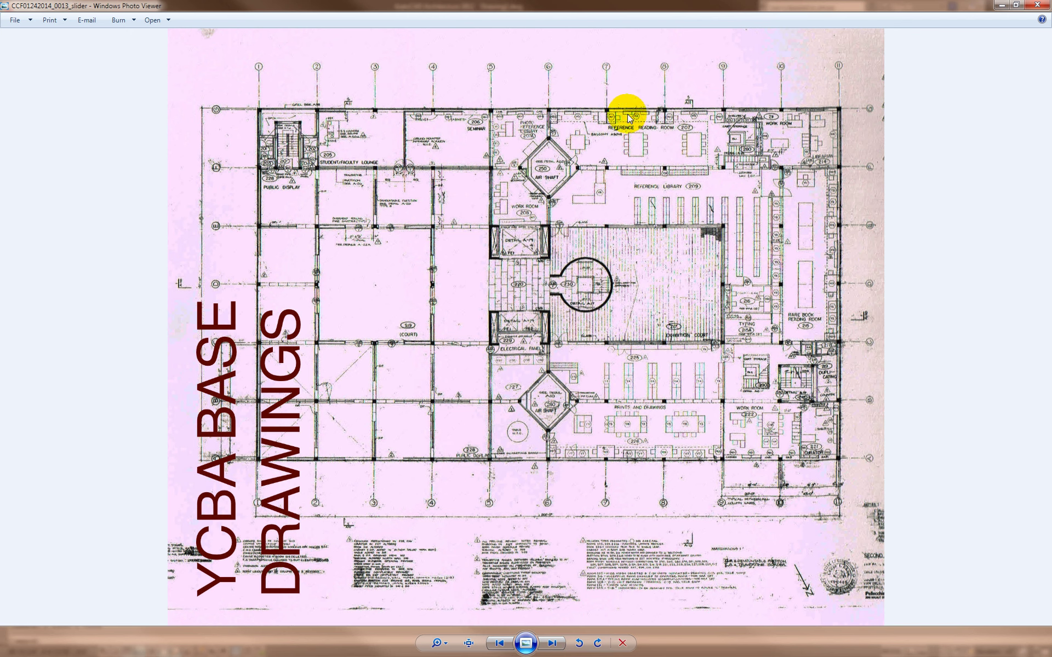
left_click(1001, 4)
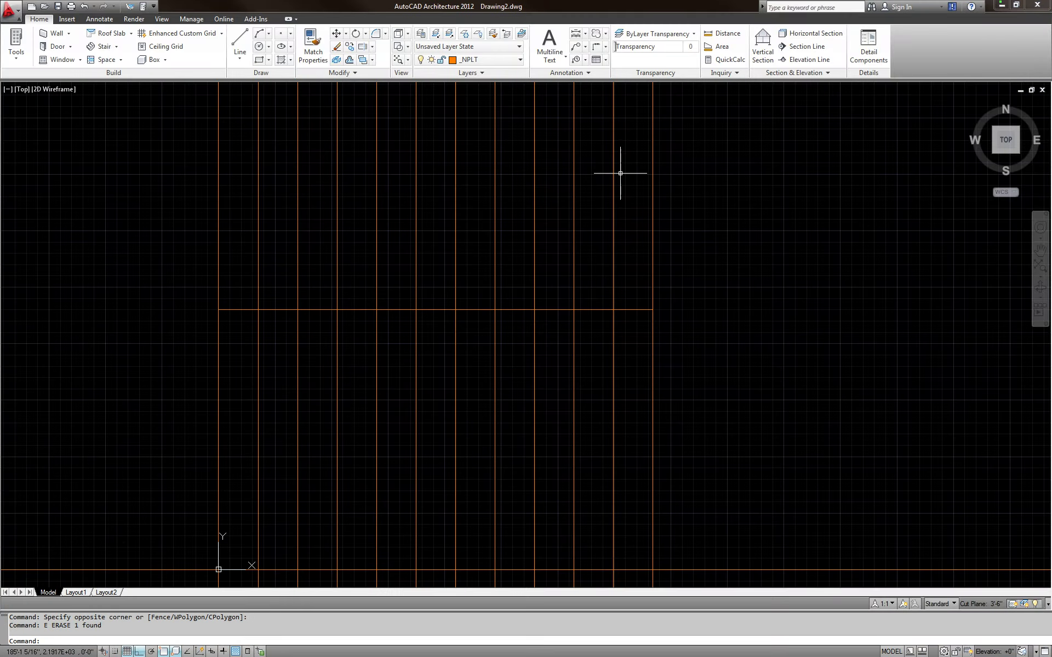
Step: Undo the dimension and the vertical line array, back to the single vertical construction line
left_click(616, 171)
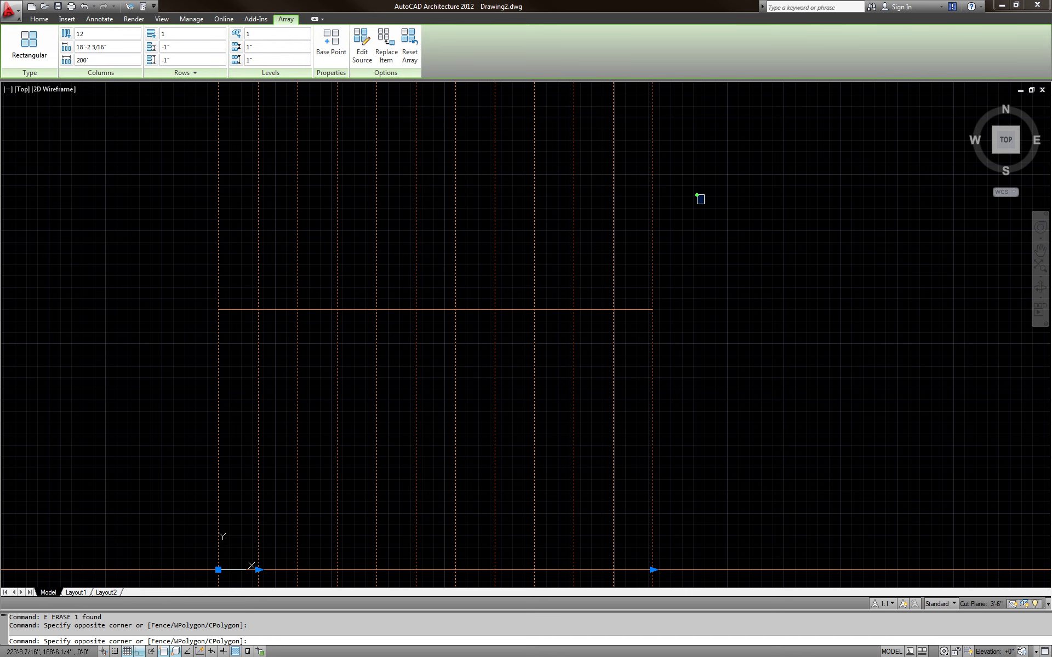
key("Escape")
key("ctrl+z")
key("ctrl+z")
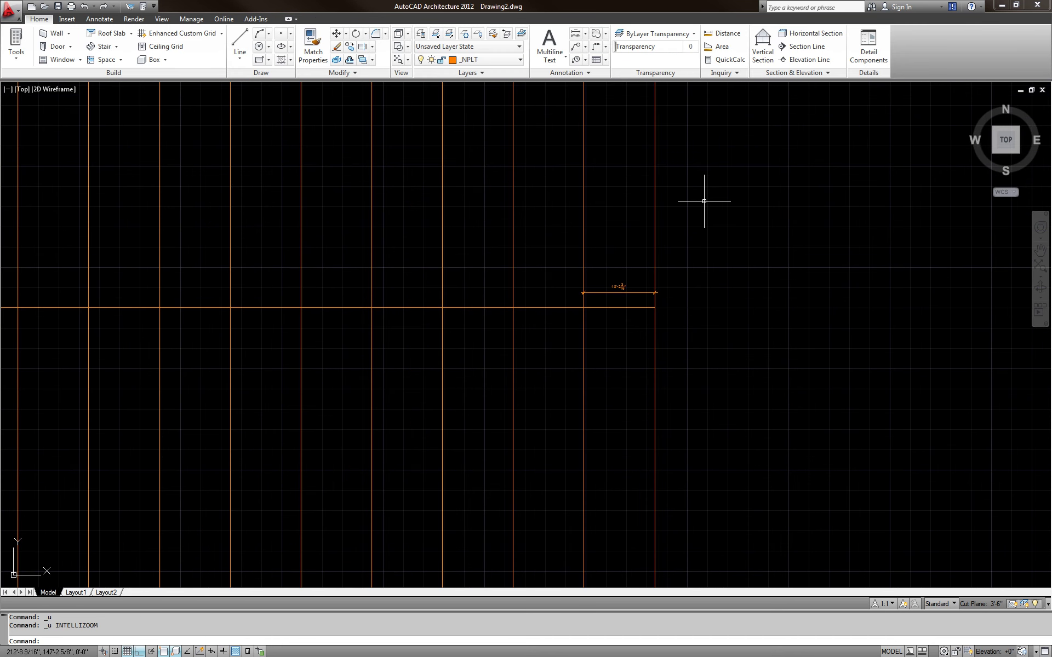
key("ctrl+z")
key("ctrl+z")
key("ctrl+z")
key("Escape")
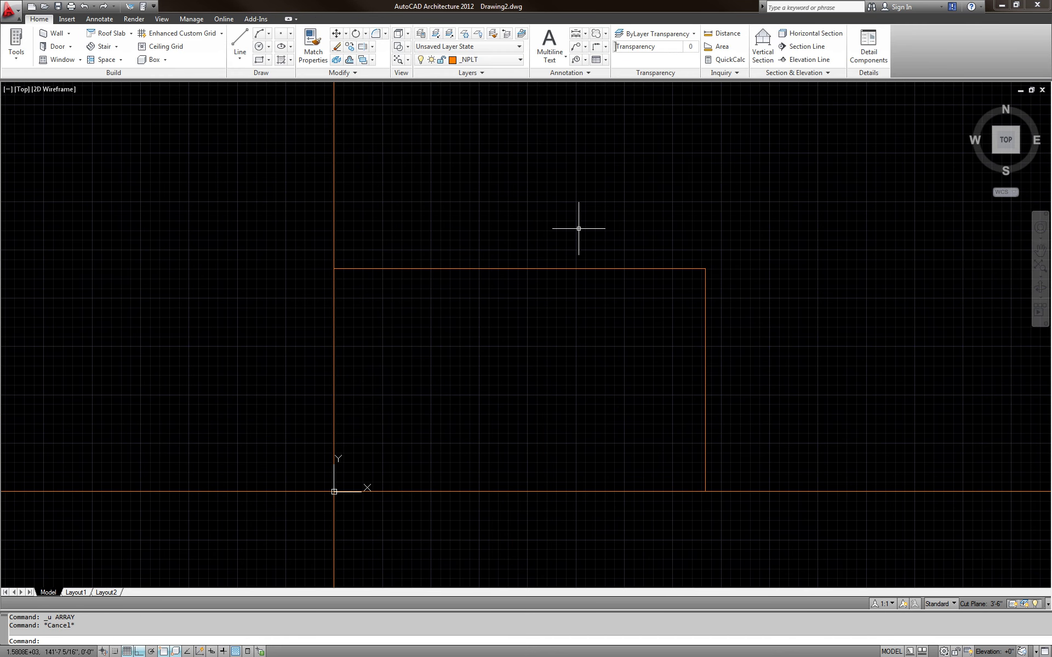
Step: Create a rectangular array of the vertical construction line through the origin with a count of 10, ending at the rectangle's lower-right corner
type("AR")
key("Return")
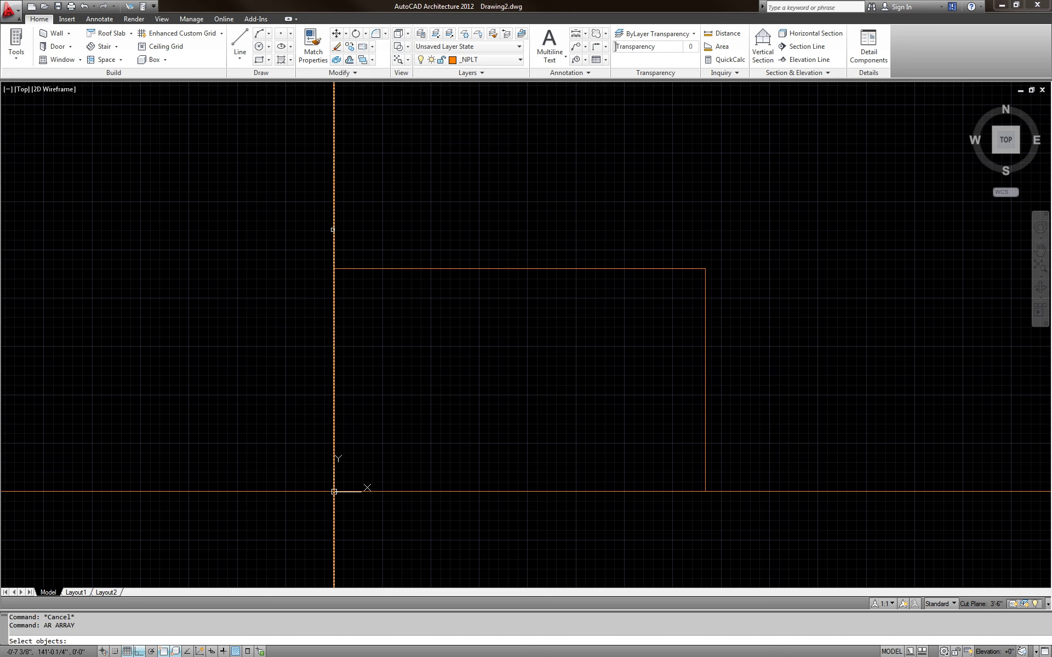
left_click(335, 229)
key("Return")
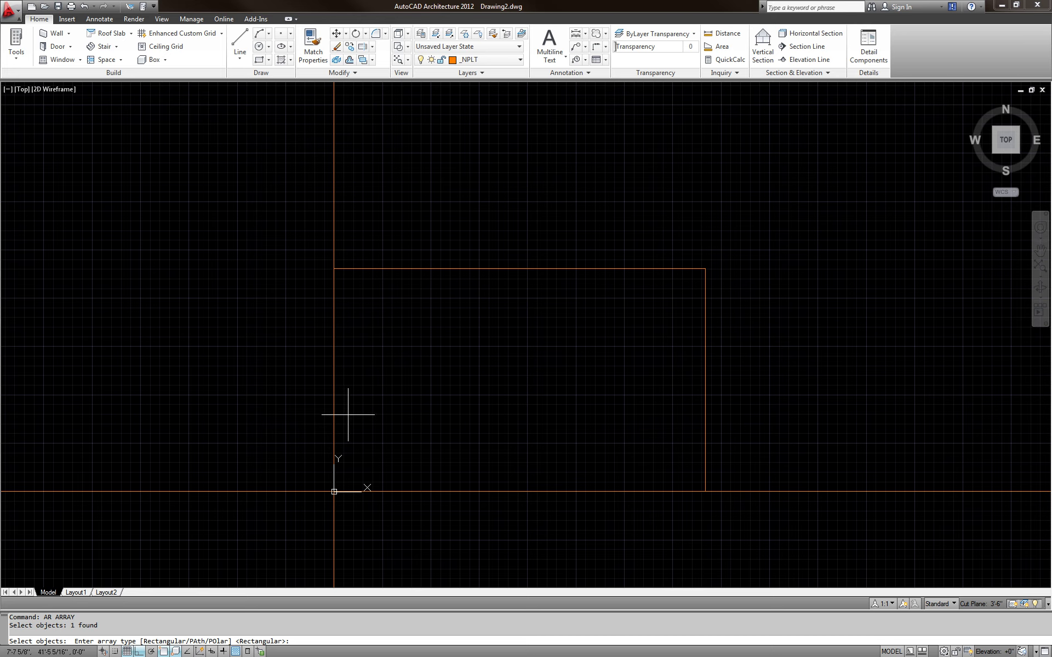
type("R")
key("Return")
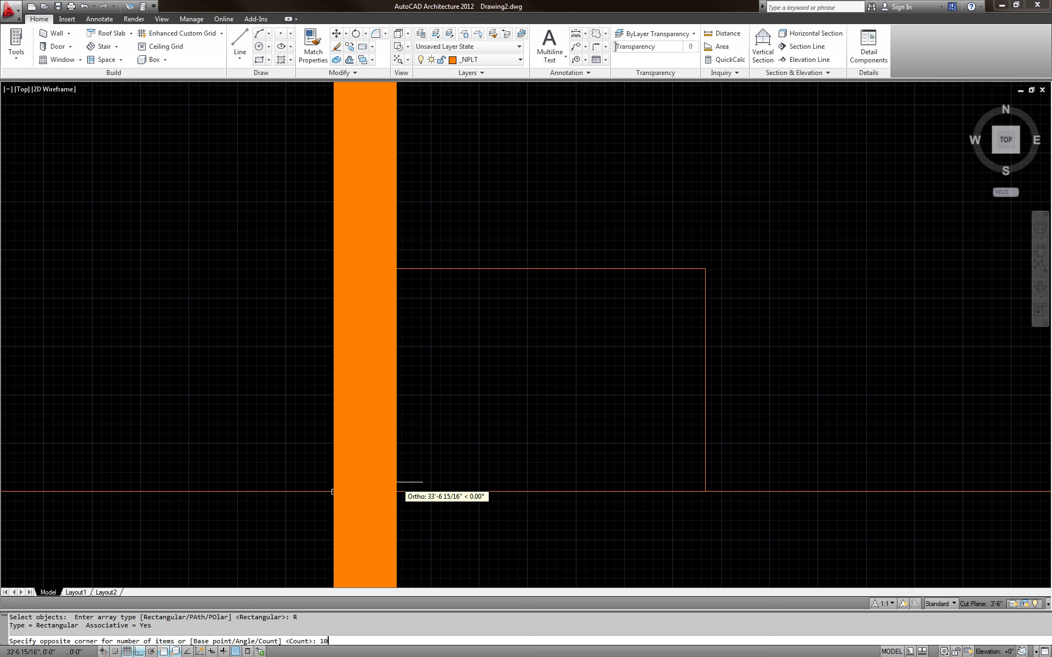
key("Return")
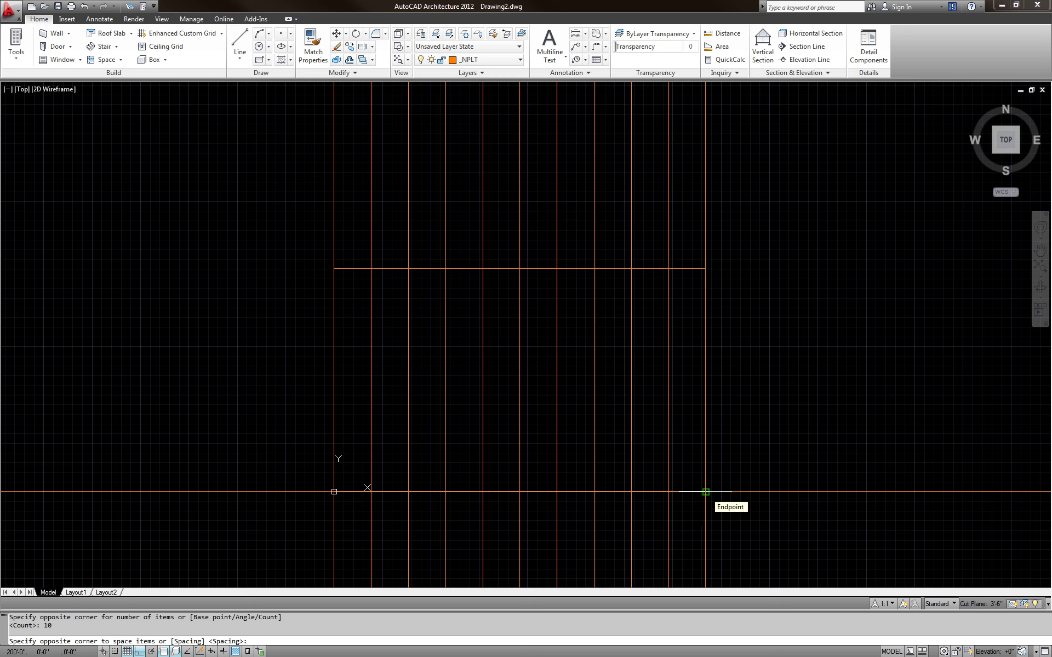
left_click(706, 492)
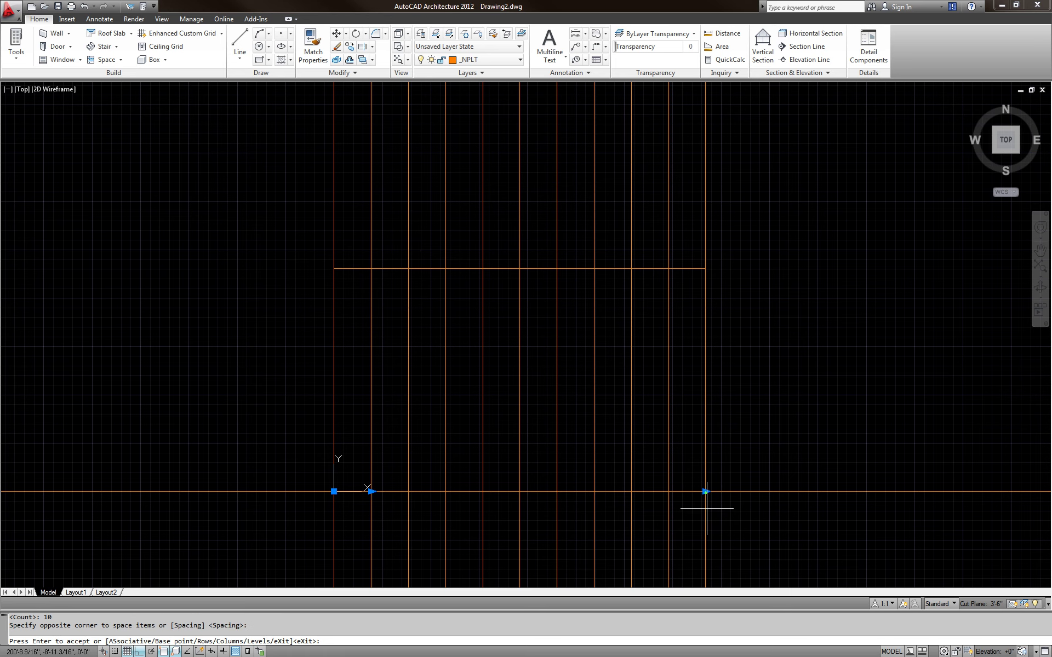
key("Escape")
left_click(747, 496)
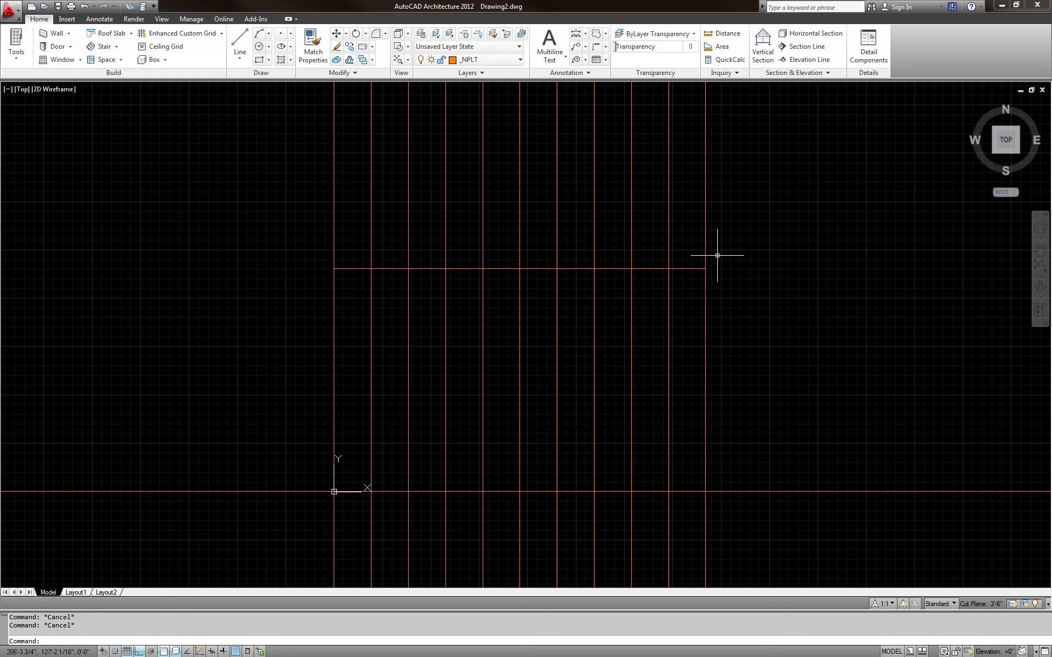
Step: Check the column count, spacing and total width of the vertical line array
left_click(693, 228)
scroll(664, 242, "down", 2)
mouse_move(642, 275)
middle_mouse_down()
mouse_move(521, 342)
mouse_move(507, 374)
middle_mouse_up()
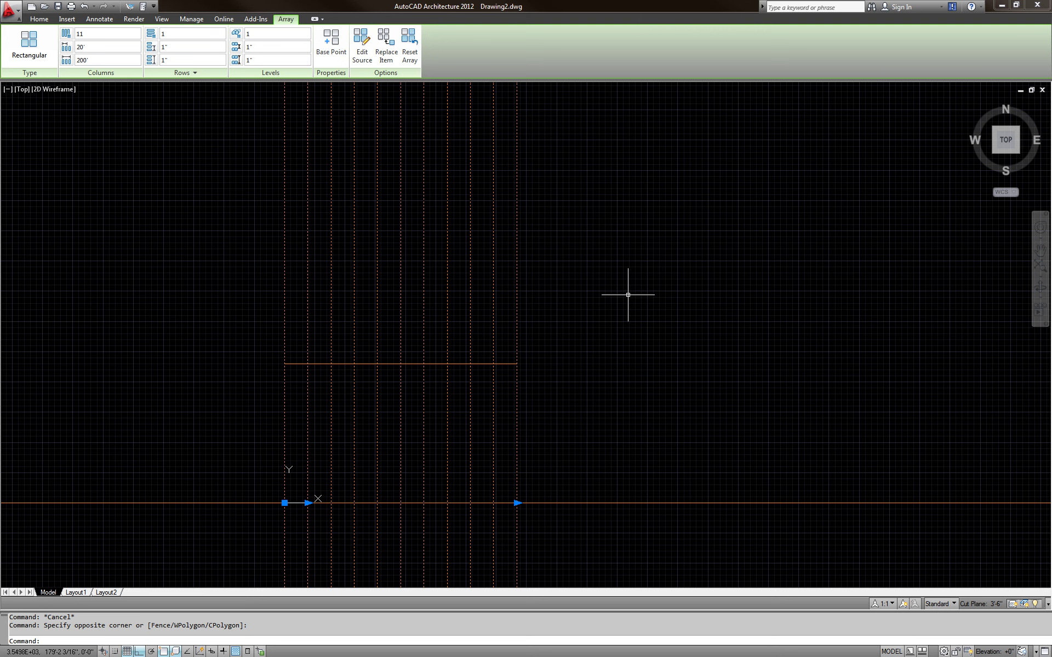
key("Escape")
left_click(575, 274)
left_click(500, 255)
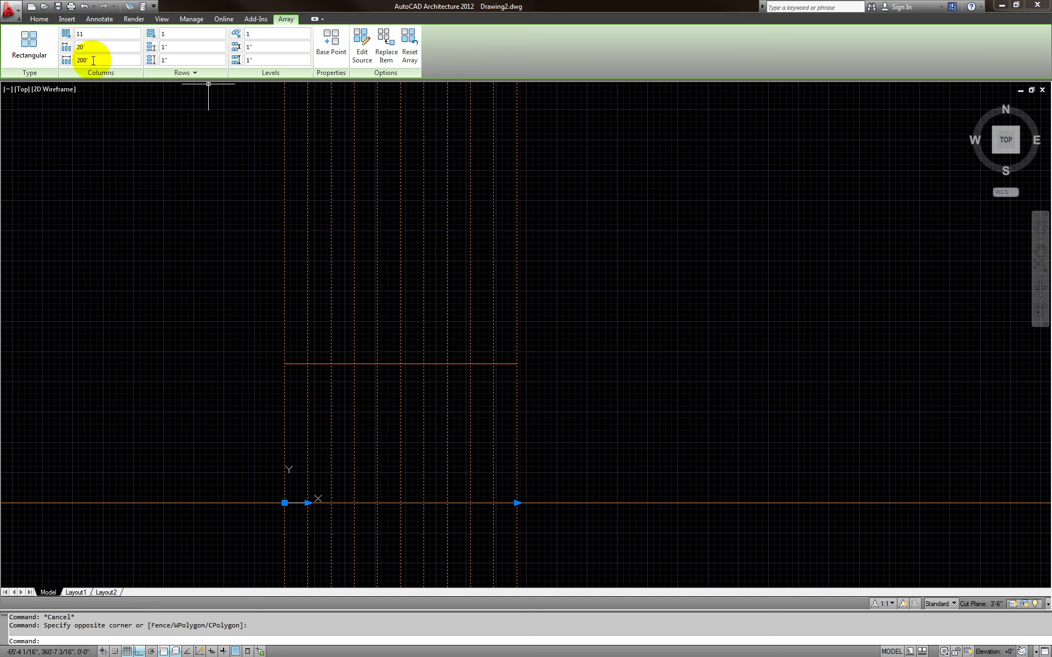
key("Escape")
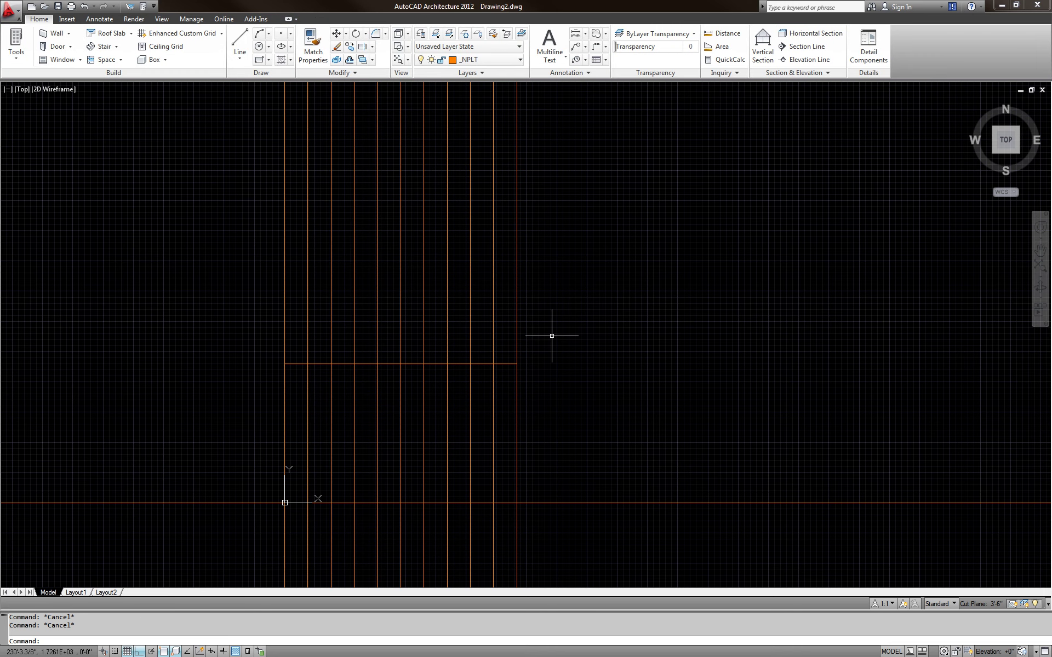
Step: Set up a rectangular array of the horizontal construction line through the origin with a count of 5
middle_click_drag(563, 388, 557, 356)
type("AR")
key("Return")
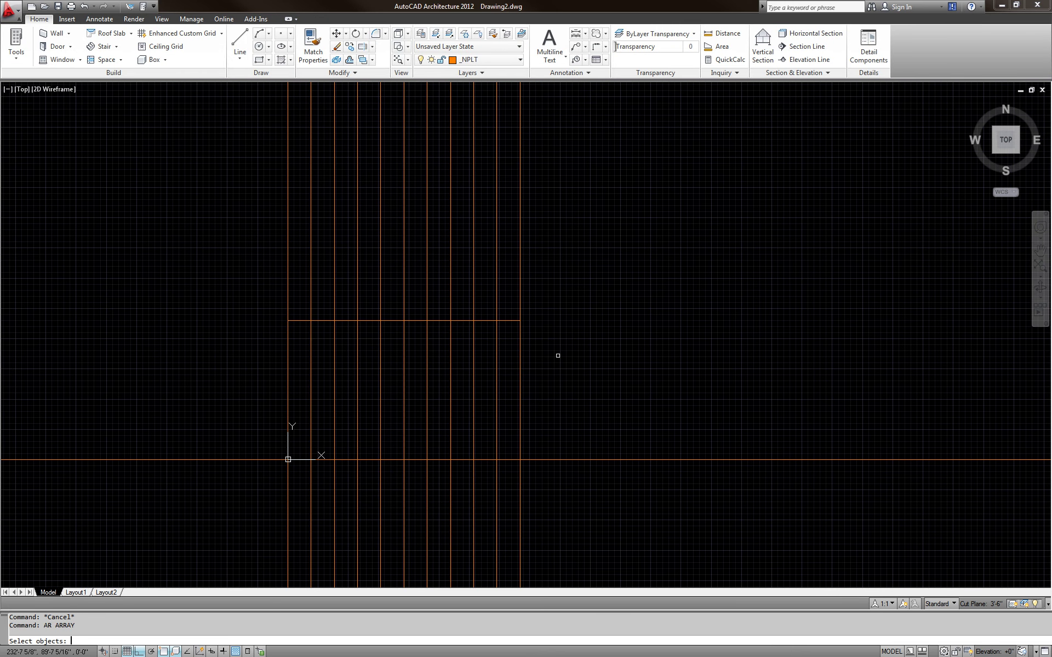
left_click(599, 459)
key("Return")
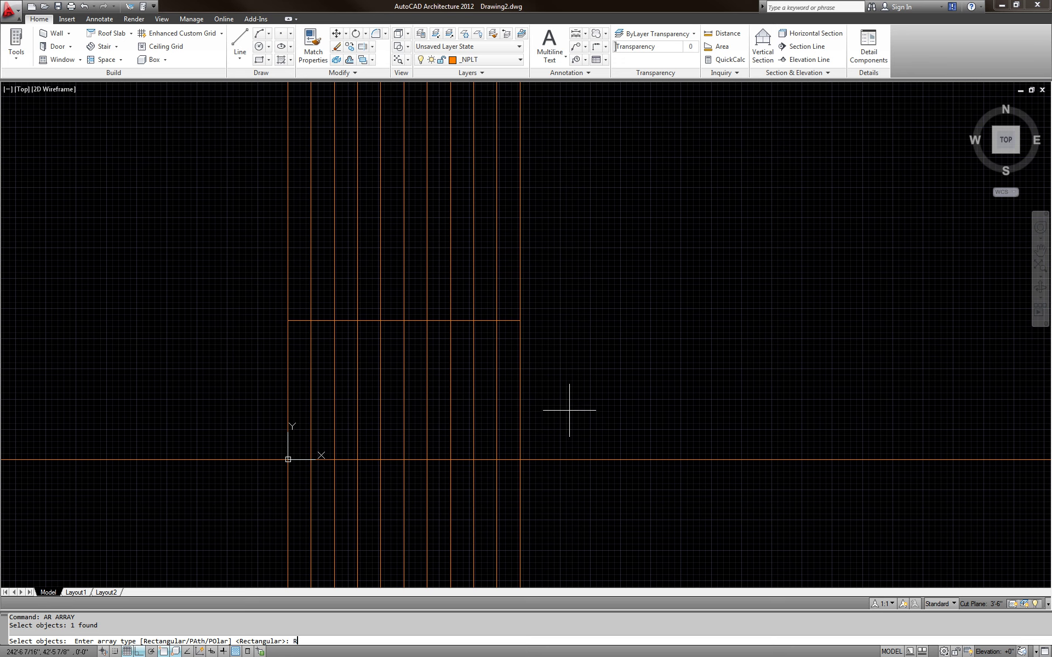
type("R")
key("Return")
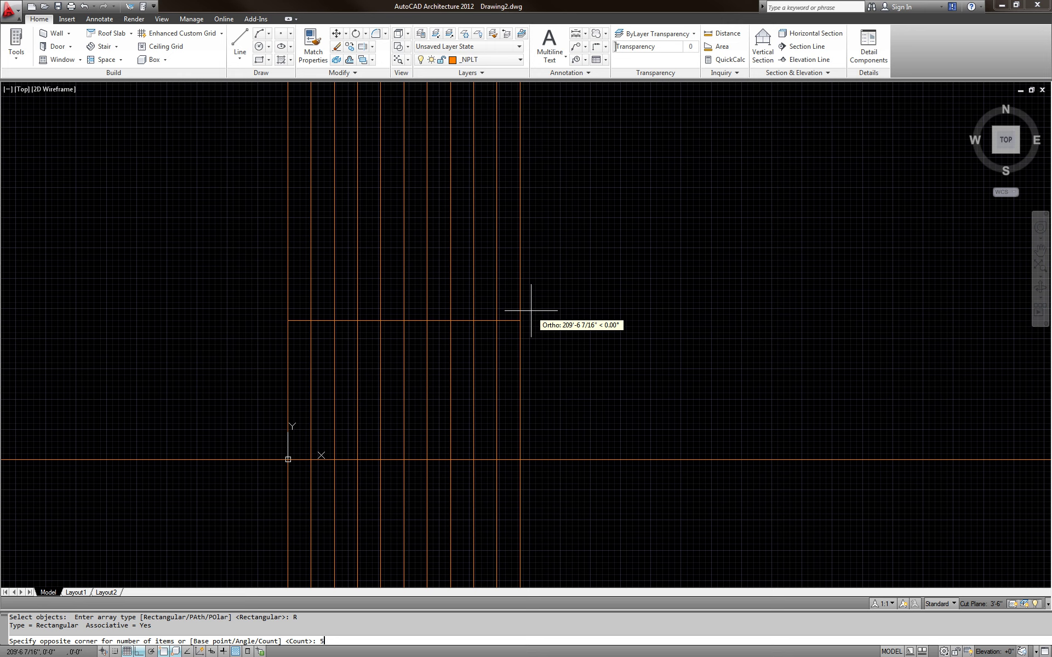
key("Return")
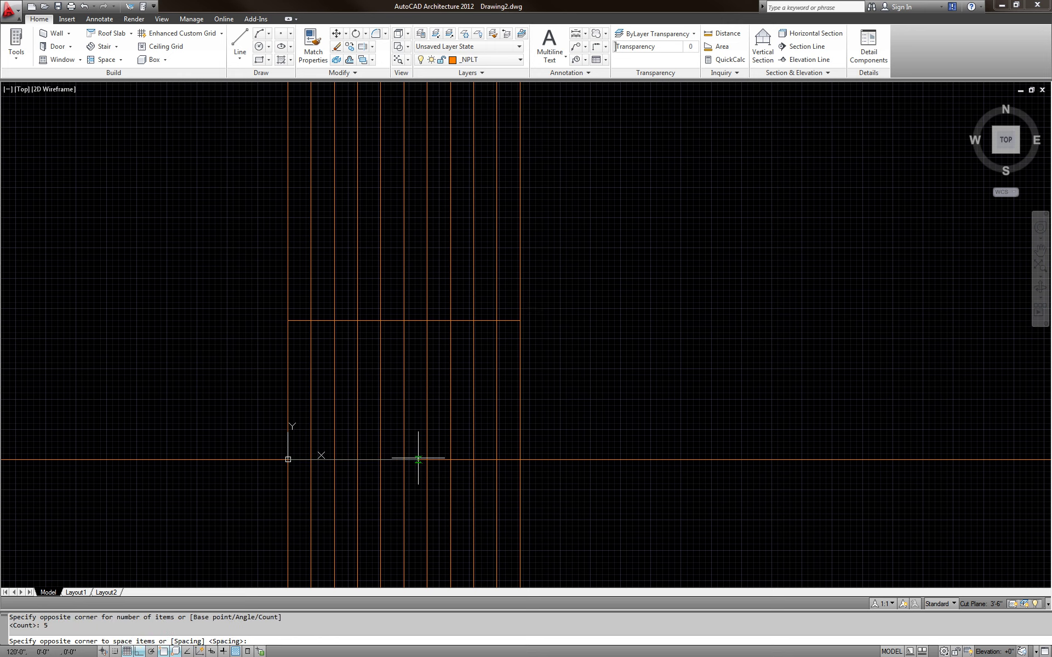
Step: Try to space the arrayed horizontal lines up to the rectangle's upper-left corner, and leave the array command
scroll(305, 461, "up", 5)
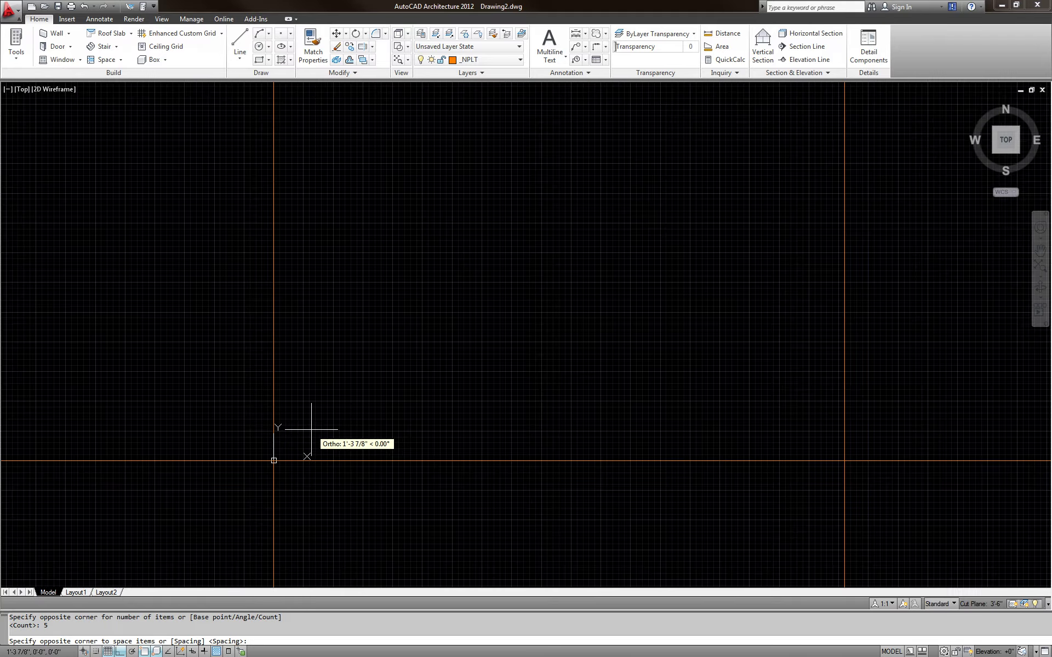
scroll(318, 462, "down", 6)
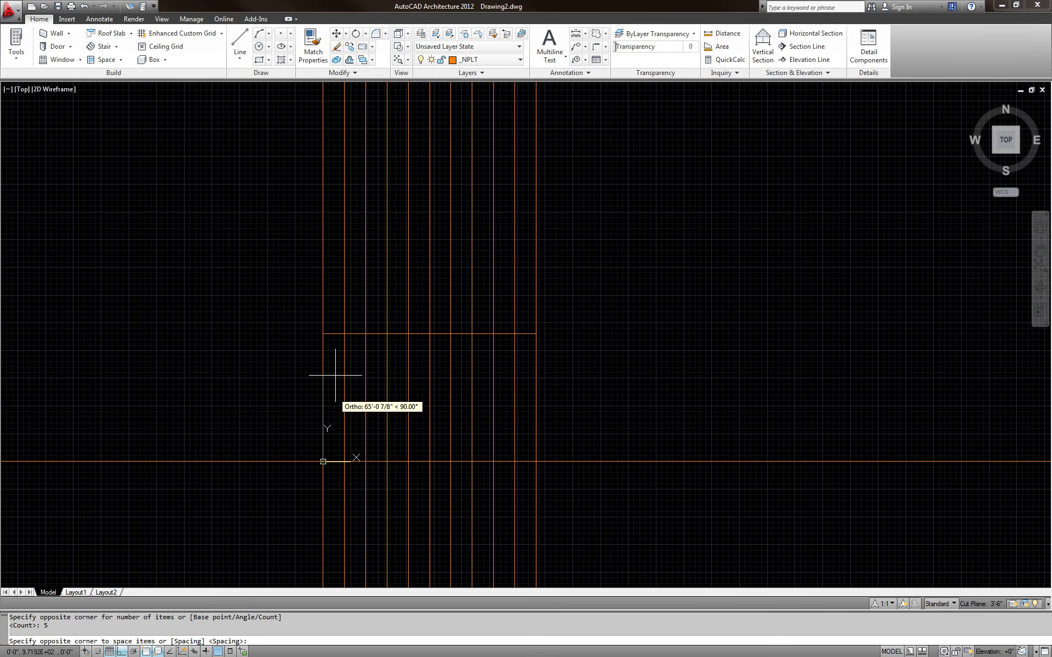
left_click(322, 333)
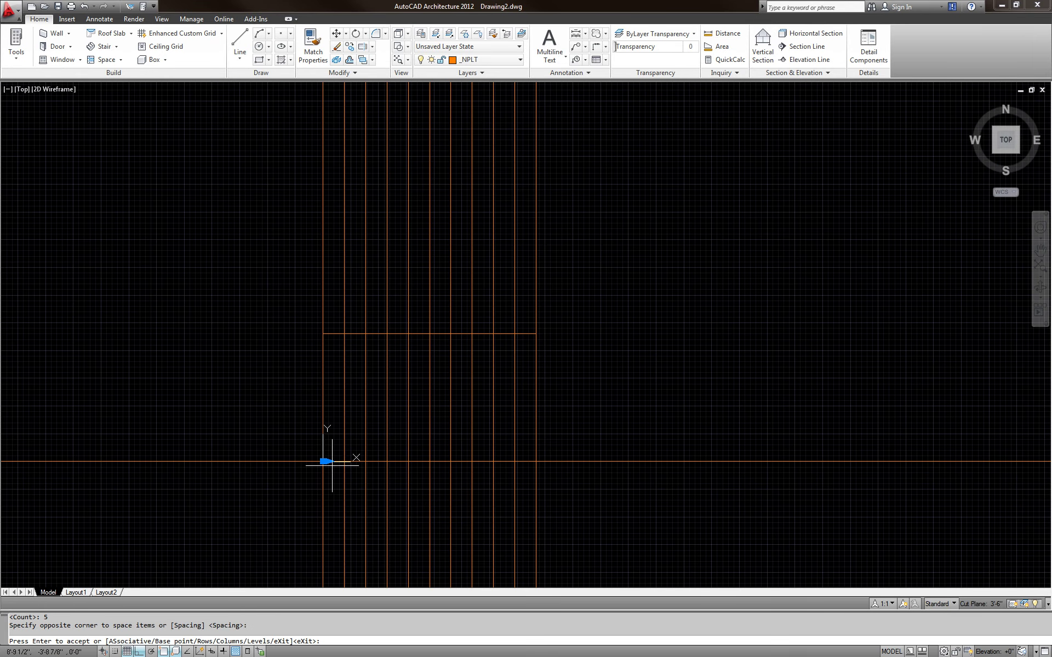
scroll(326, 459, "up", 8)
key("Escape")
key("Escape")
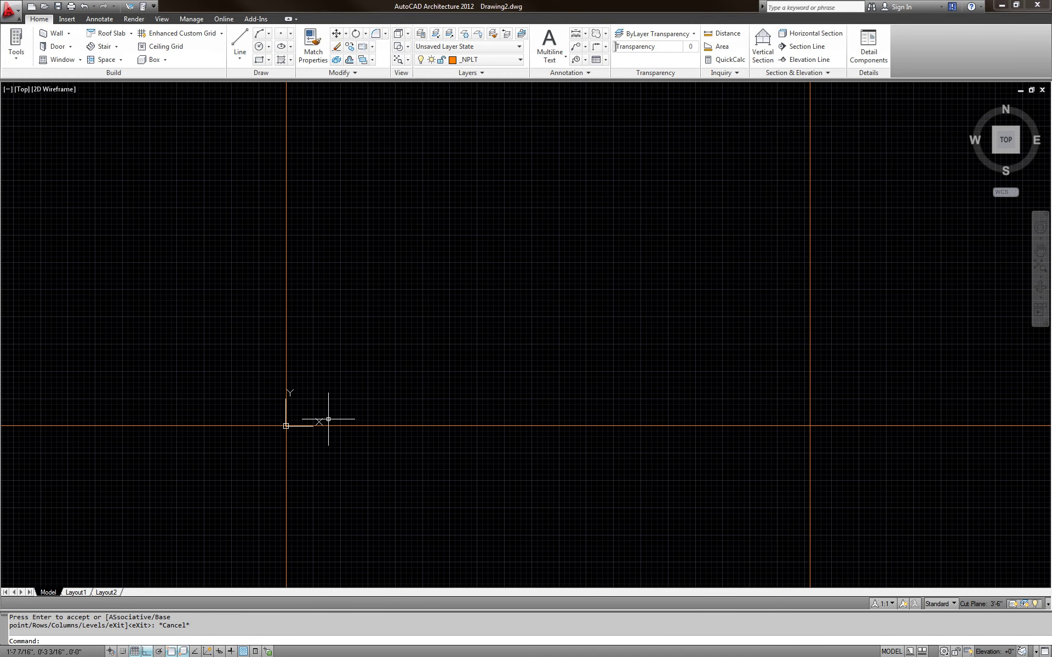
Step: Try stretching the horizontal line array's column count past the rectangle's right side, and undo the change together with the array
scroll(324, 422, "down", 8)
left_click(303, 424)
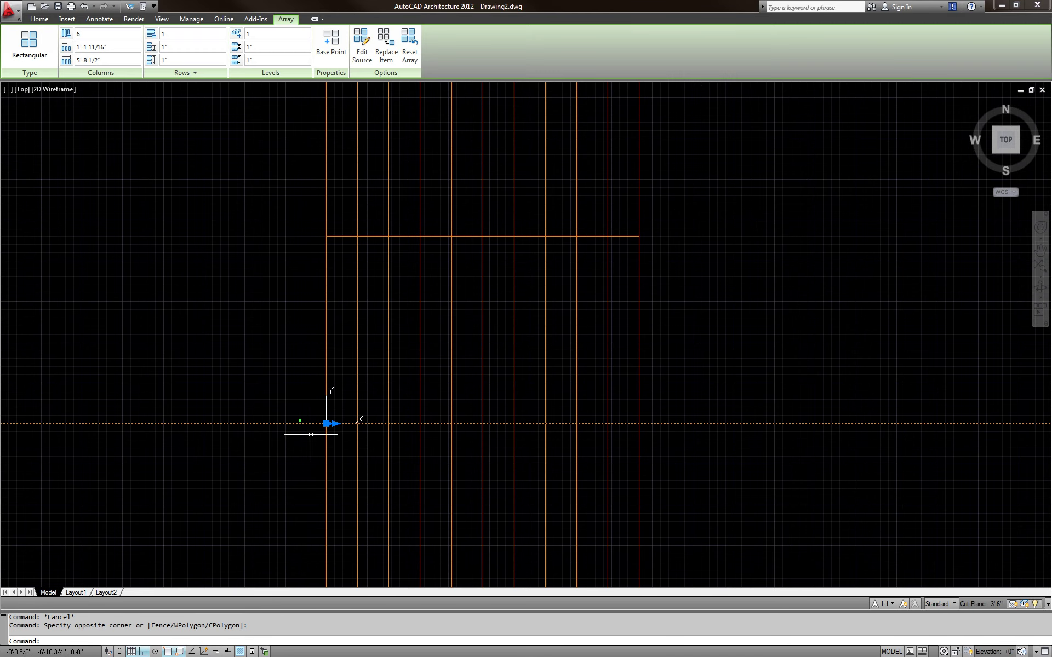
left_click(335, 423)
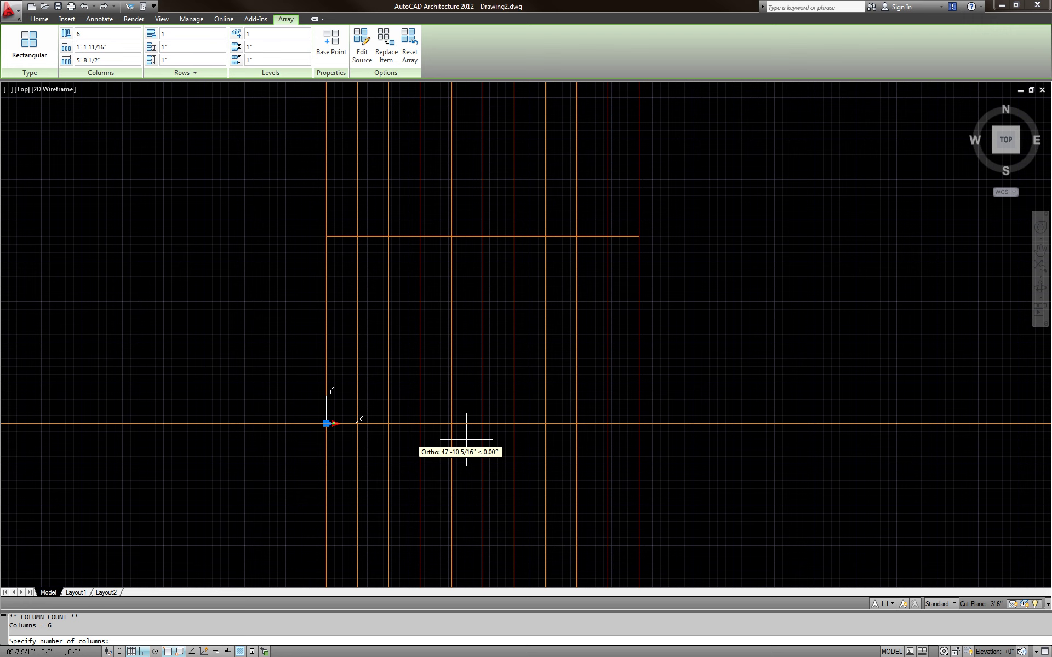
left_click(679, 468)
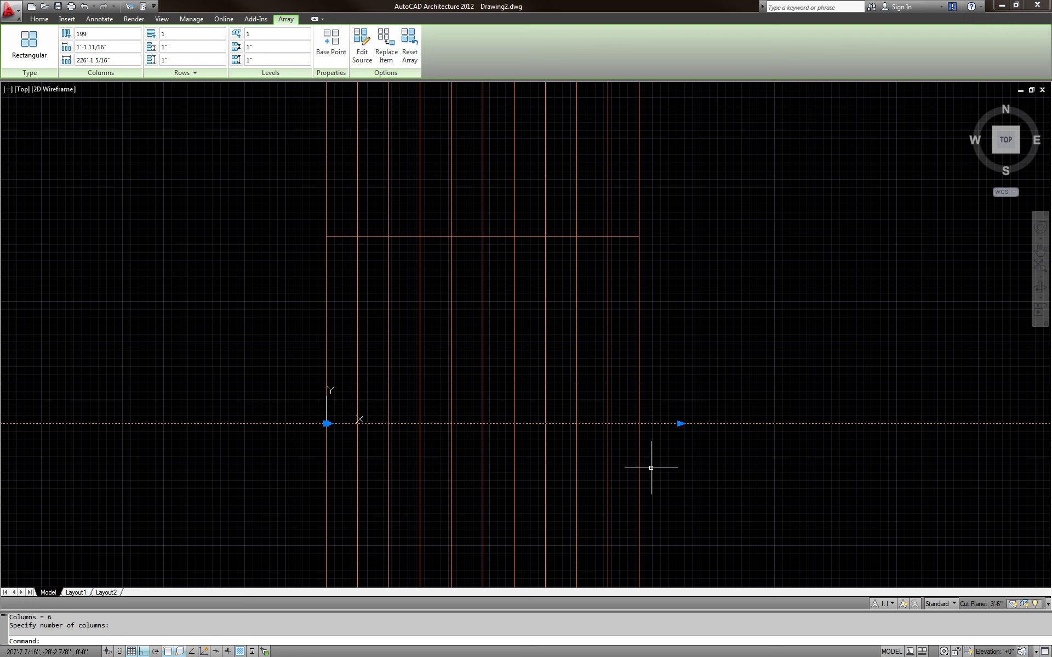
key("ctrl+z")
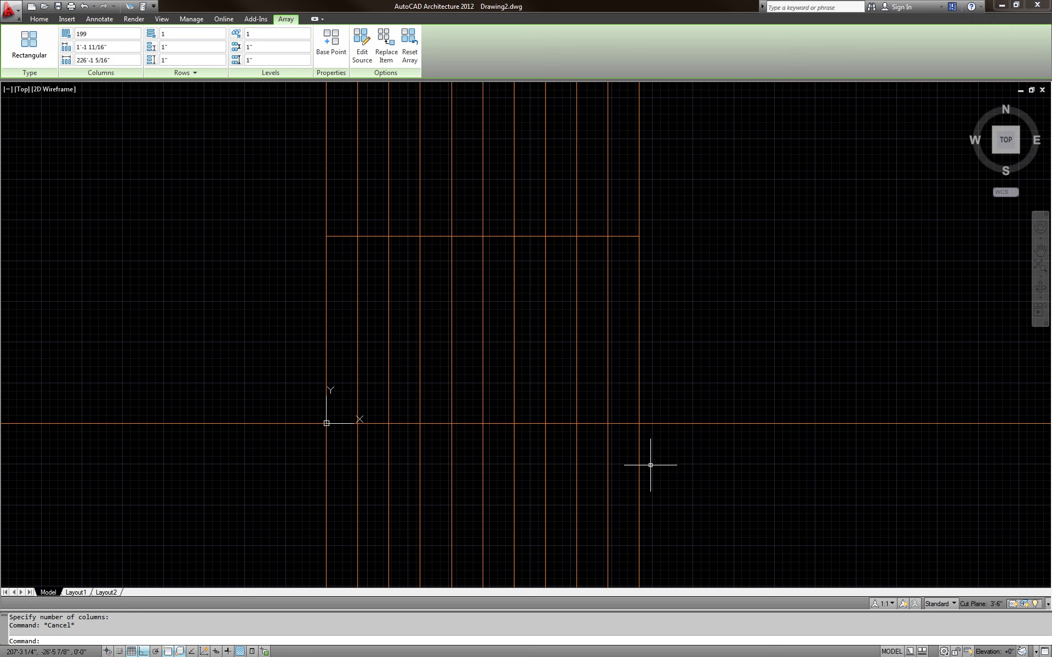
key("ctrl+z")
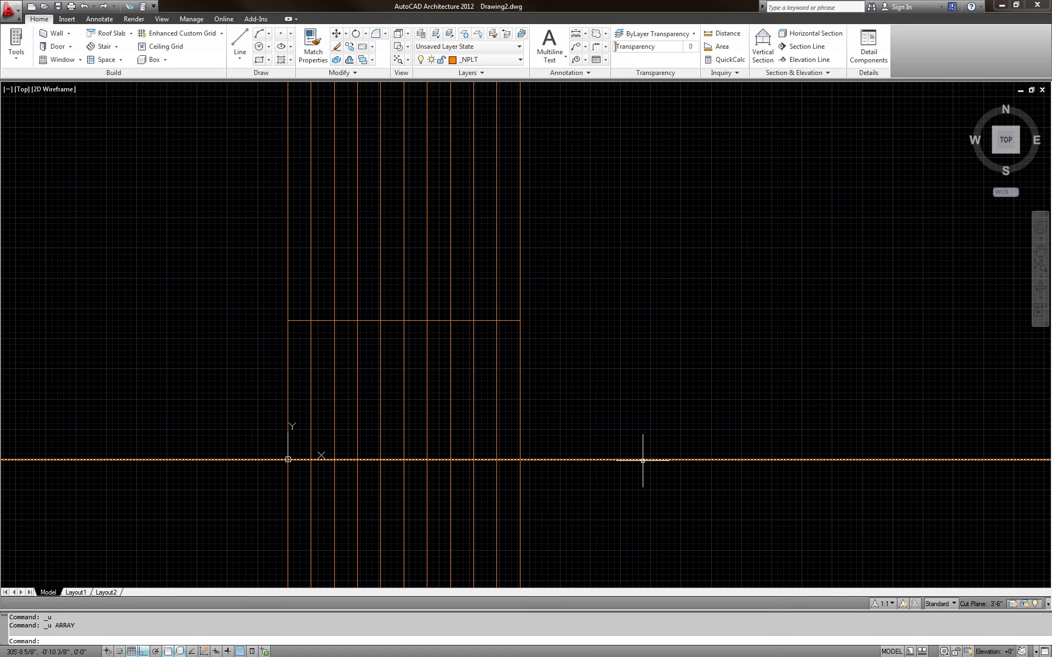
Step: Rectangular-array the horizontal construction line through the origin, entering a count of 6 and spacing the copies up to the boundary rectangle's upper-left corner
left_click(640, 463)
key("Escape")
key("Escape")
type("A")
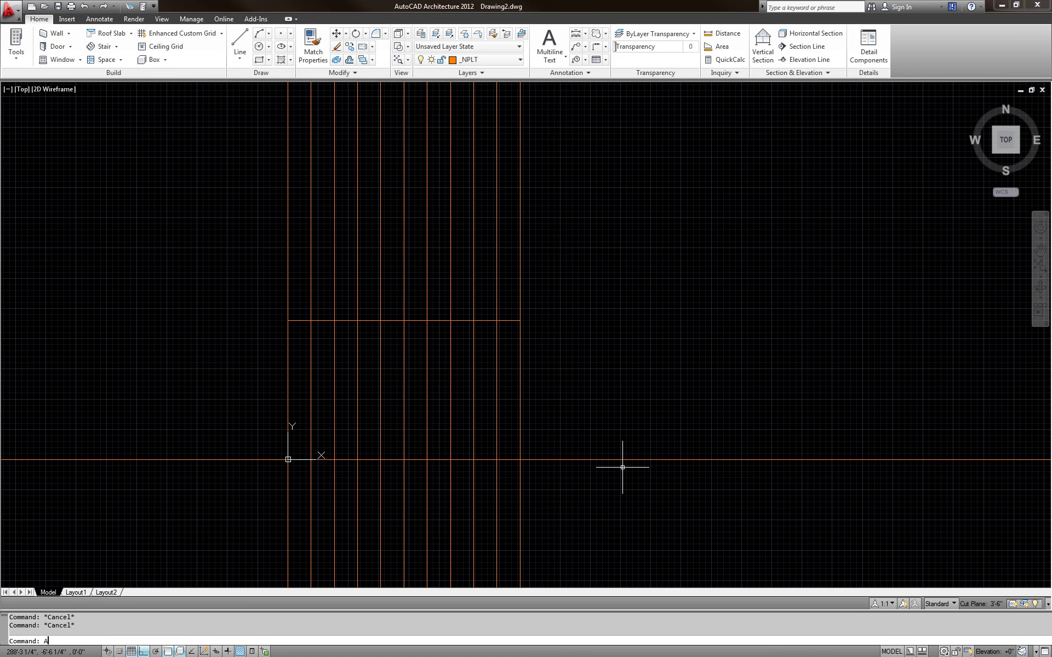
type("R")
key("Return")
left_click(617, 459)
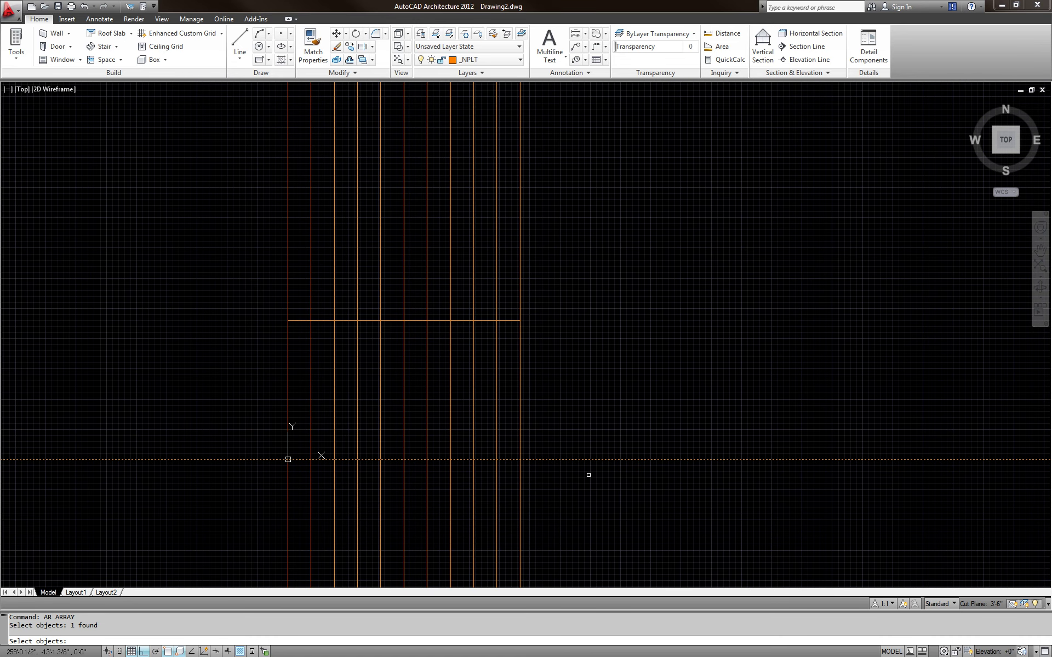
key("Return")
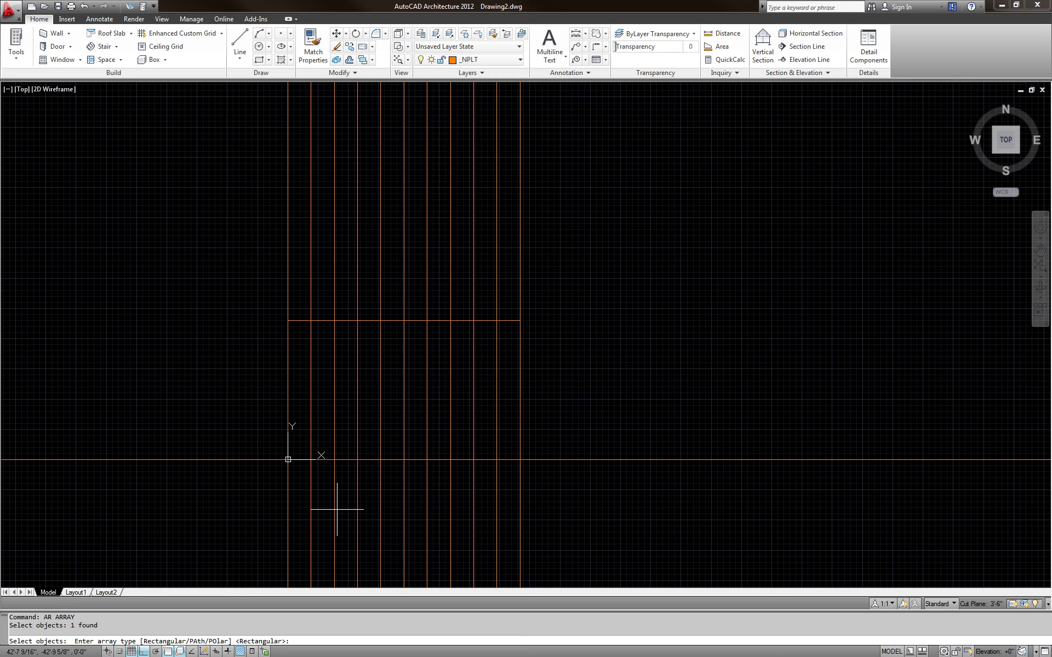
type("R")
key("Return")
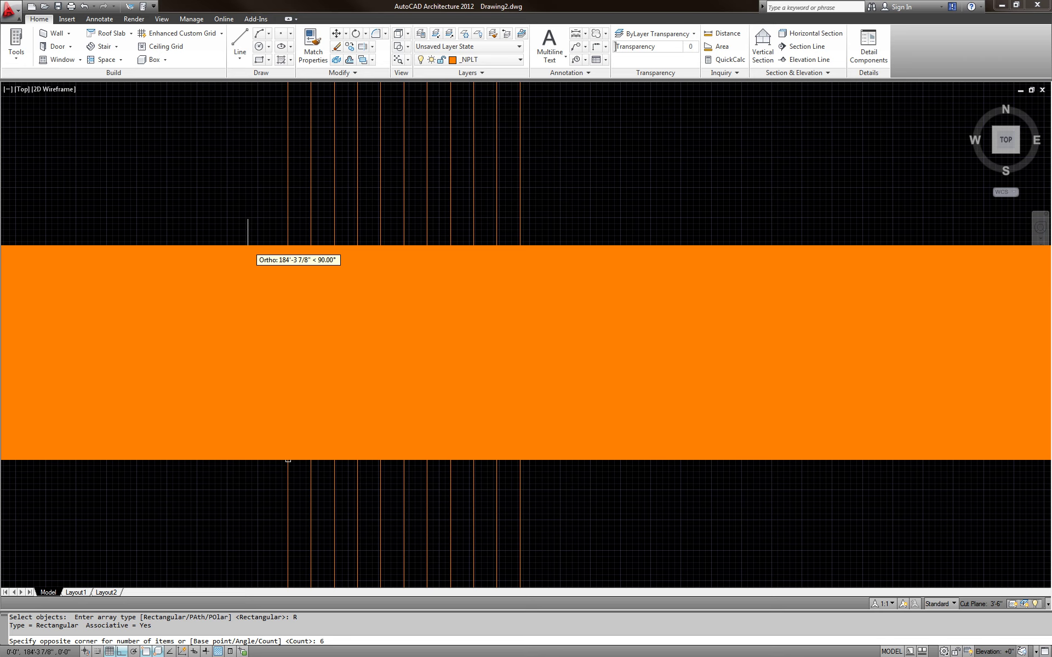
key("Return")
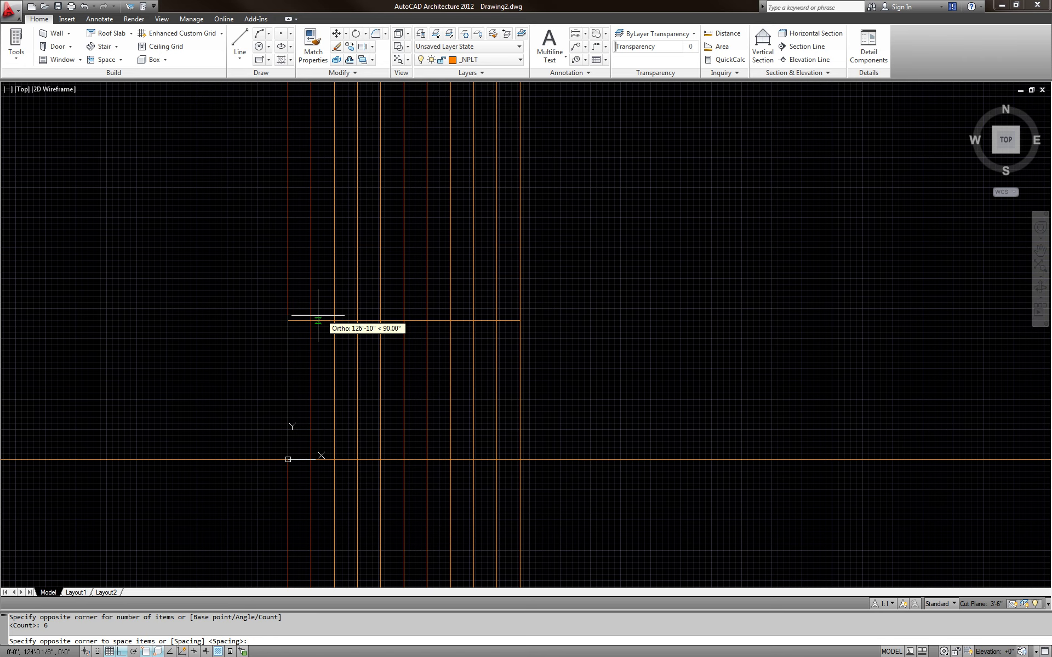
left_click(288, 320)
key("Escape")
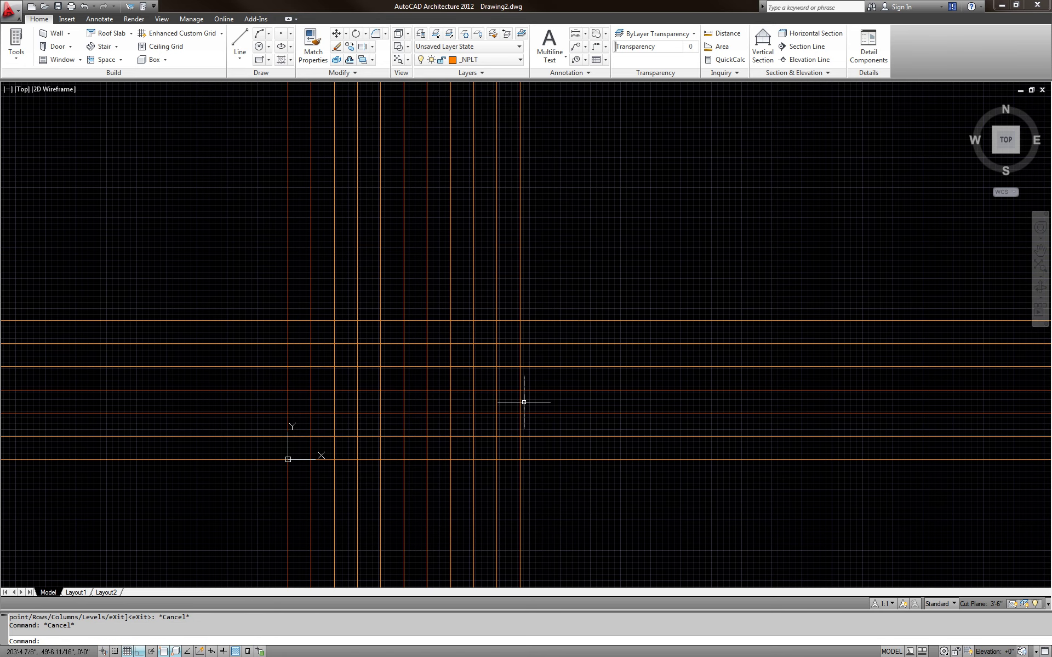
Step: Check the row count, spacing and total height of the horizontal line array, and look over the resulting grid
scroll(542, 433, "up", 2)
left_click_drag(554, 446, 541, 419)
key("Escape")
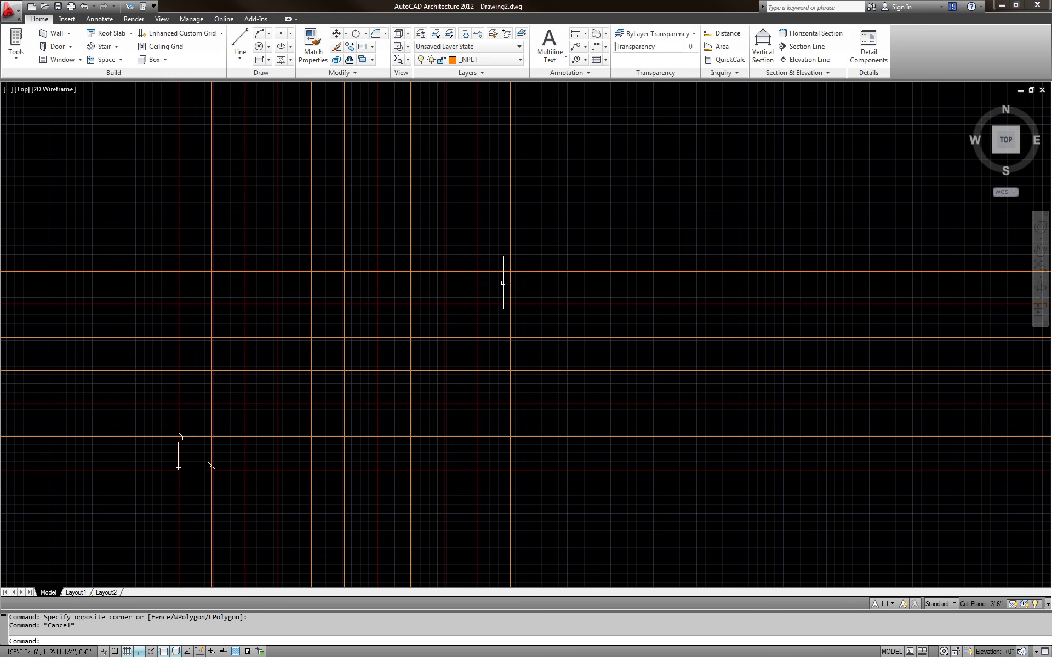
left_click(605, 438)
left_click(610, 430)
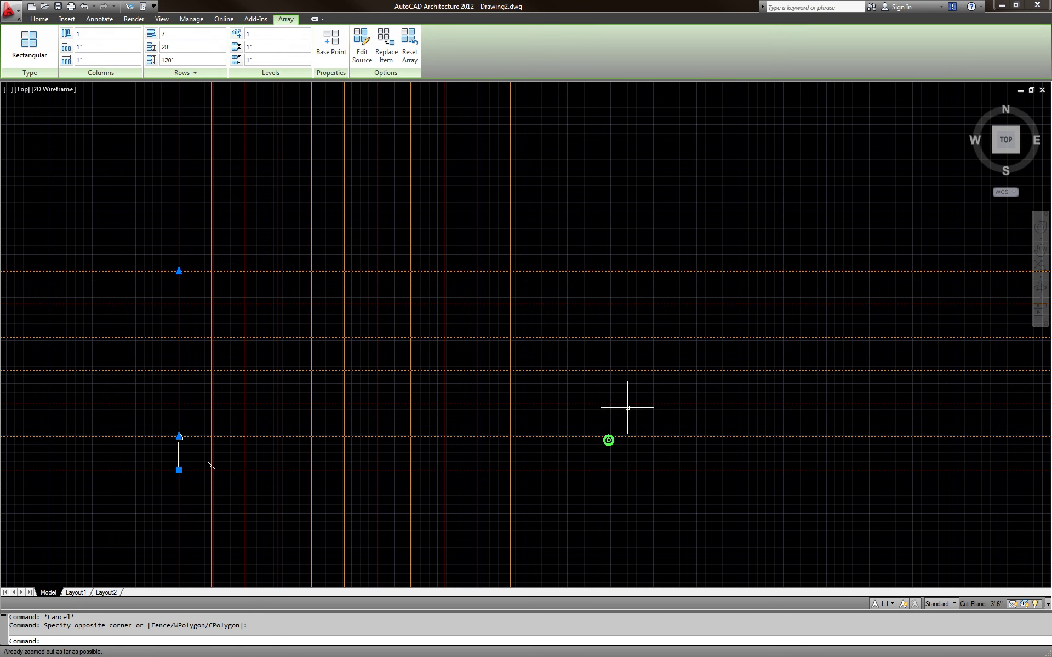
middle_click_drag(629, 411, 604, 408)
key("Escape")
key("Escape")
middle_click_drag(543, 432, 618, 410)
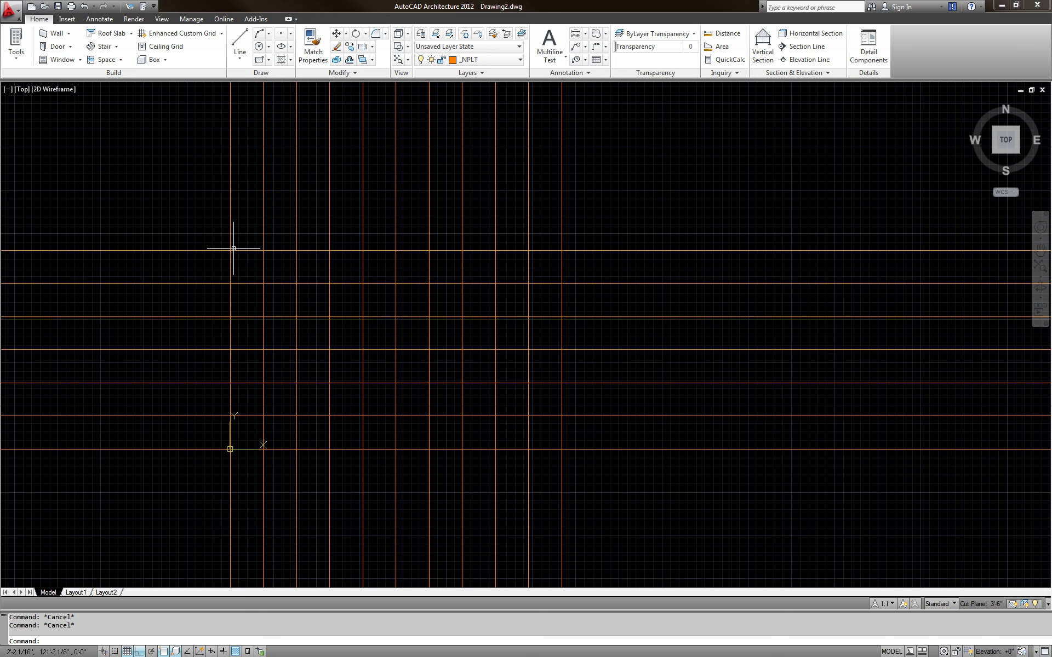
middle_click_drag(358, 339, 444, 337)
scroll(575, 356, "down", 3)
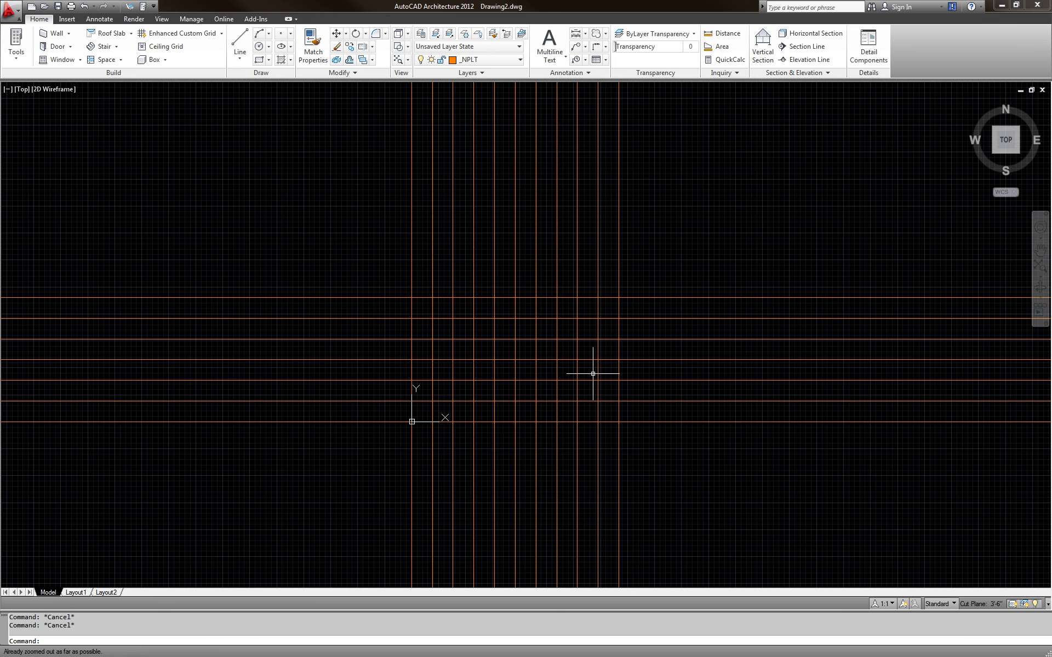
left_click(745, 474)
left_click(726, 422)
key("Escape")
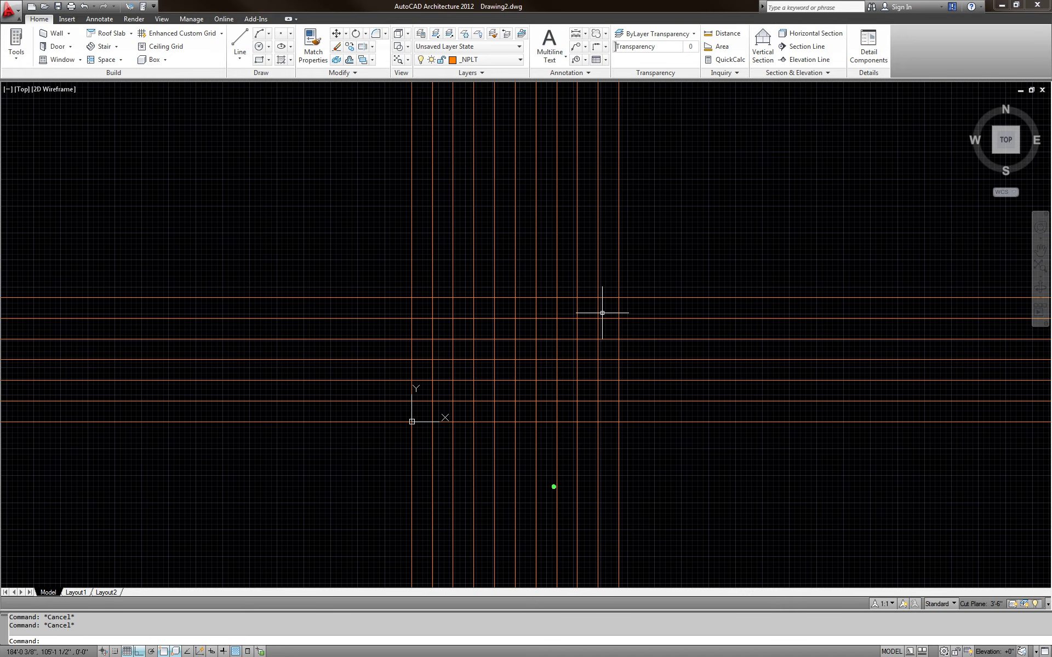
Step: Send the horizontal and vertical construction line arrays to the back of the draw order
scroll(603, 307, "up", 2)
left_click(606, 286)
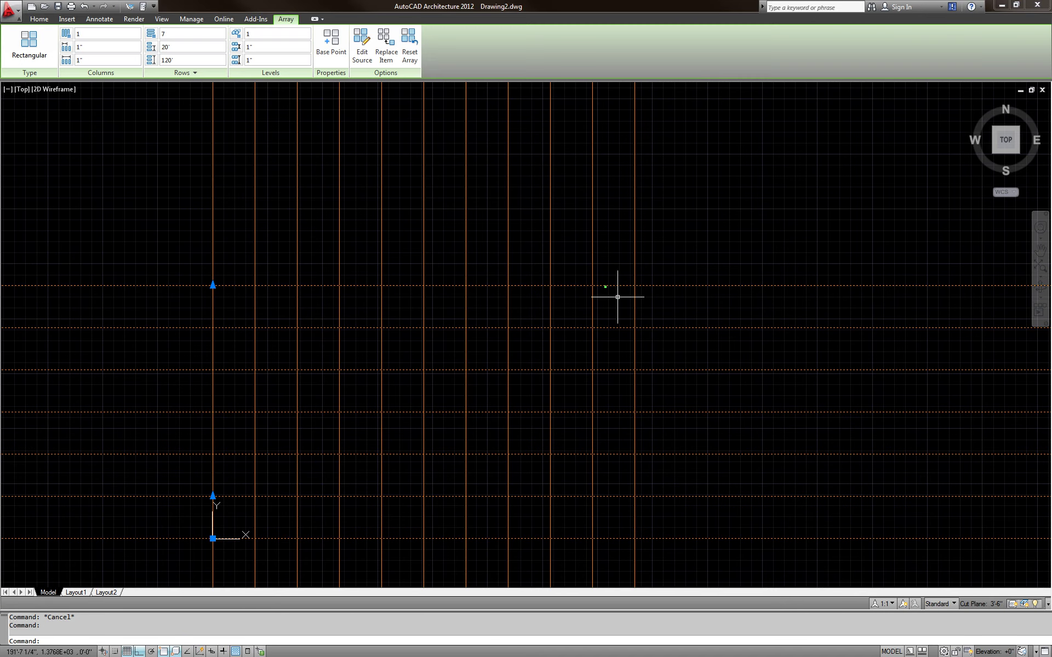
left_click(636, 272)
key("Escape")
left_click(674, 266)
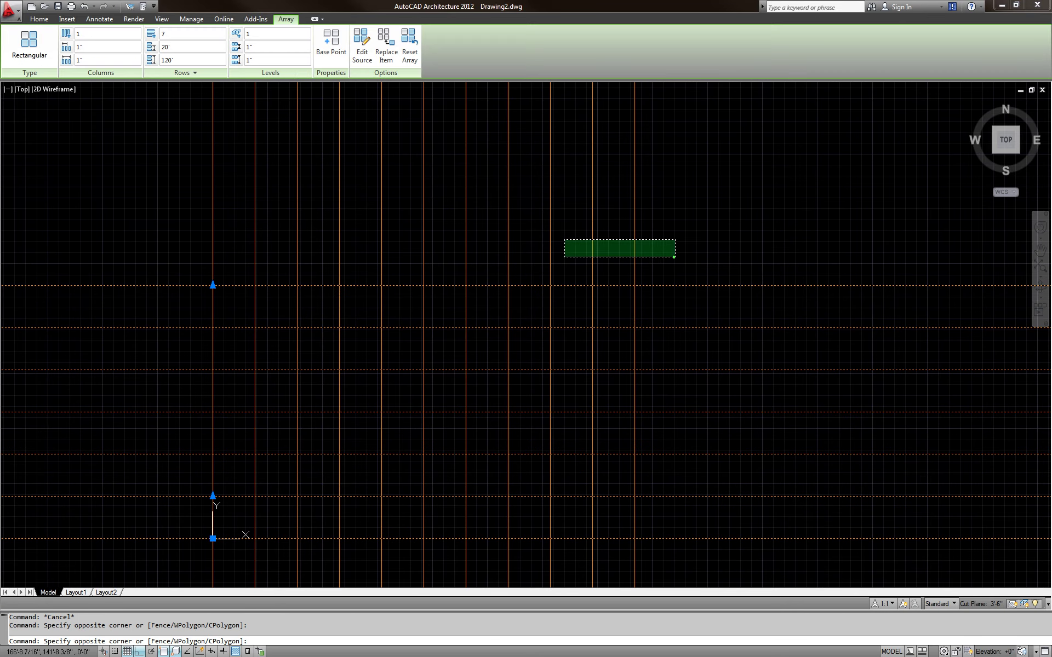
left_click(566, 238)
right_click(581, 262)
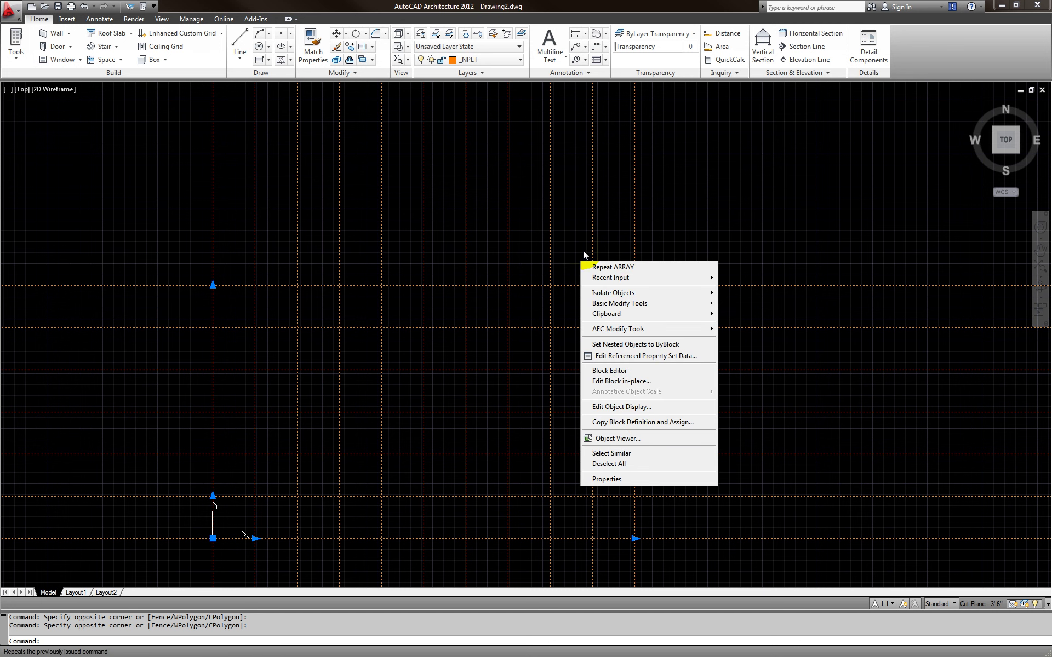
left_click(372, 61)
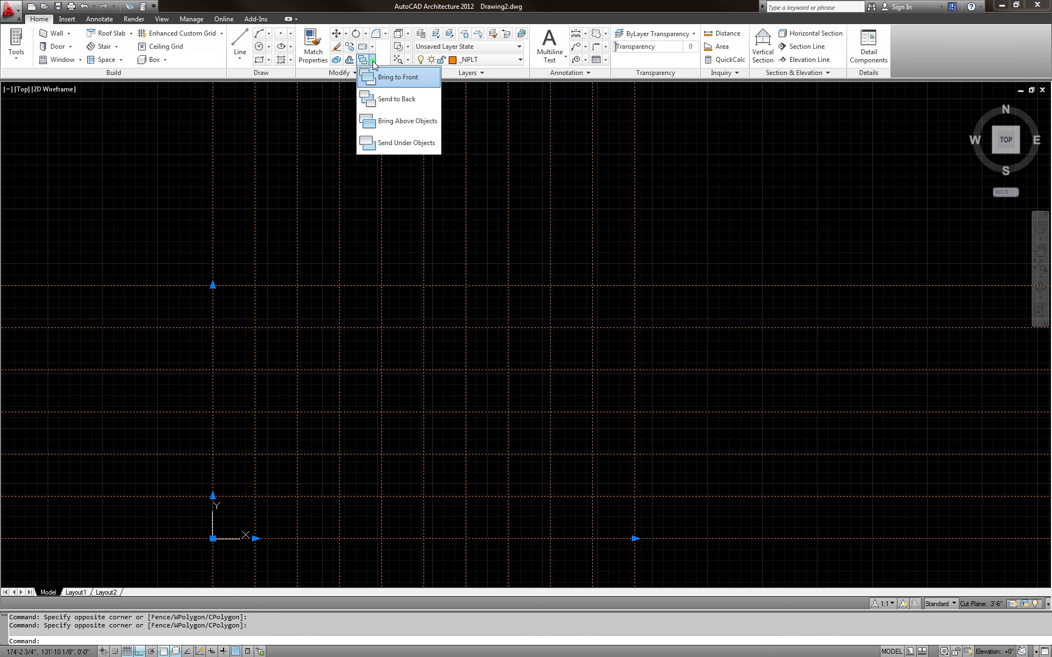
left_click(386, 100)
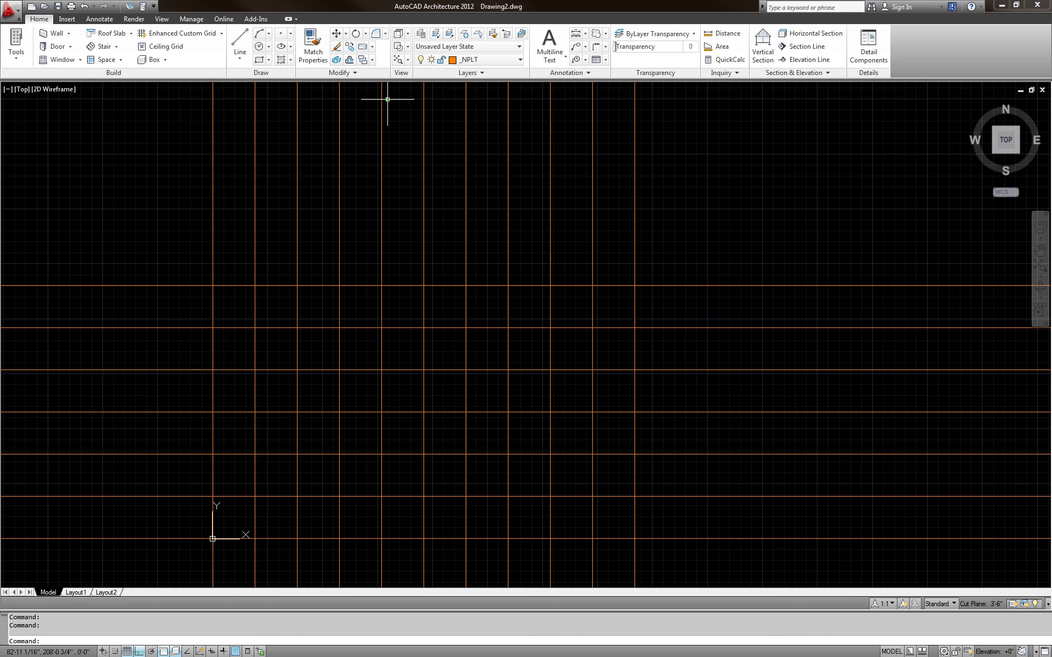
Step: Check that the boundary rectangle can be selected where it overlaps the grid lines
left_click(414, 285)
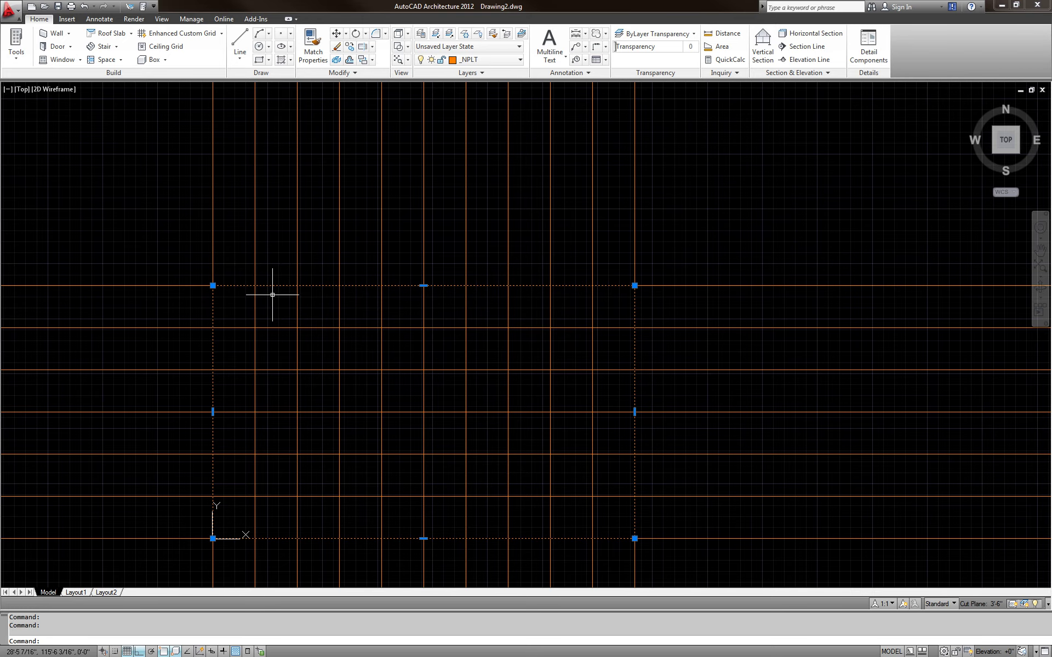
key("Escape")
key("Escape")
middle_click_drag(277, 295, 293, 265)
type("O")
key("Return")
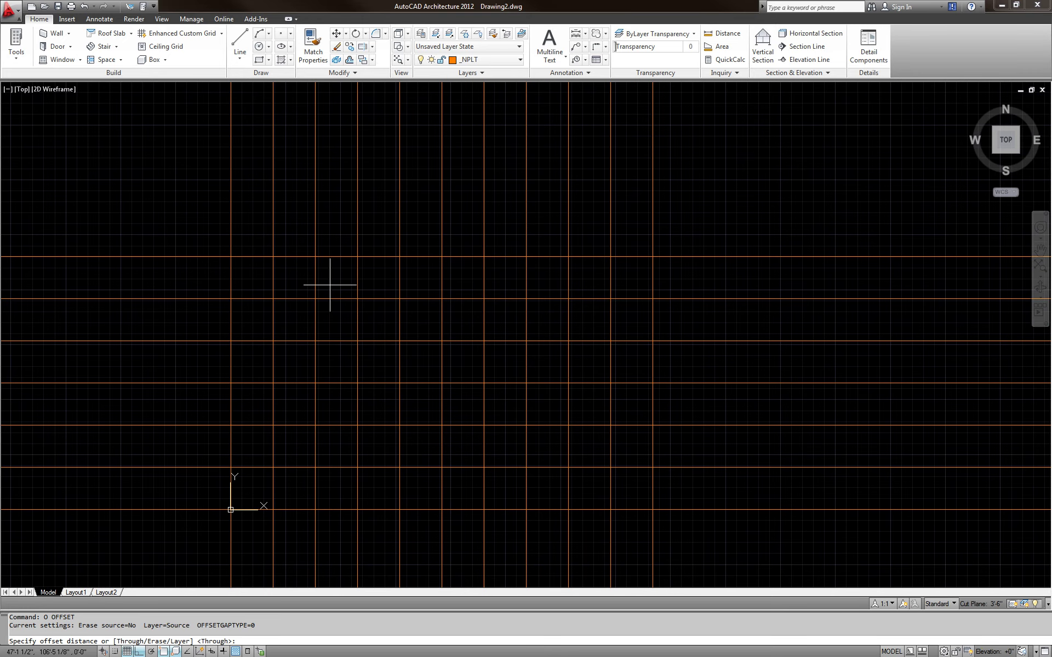
key("Return")
key("Escape")
key("Escape")
key("Escape")
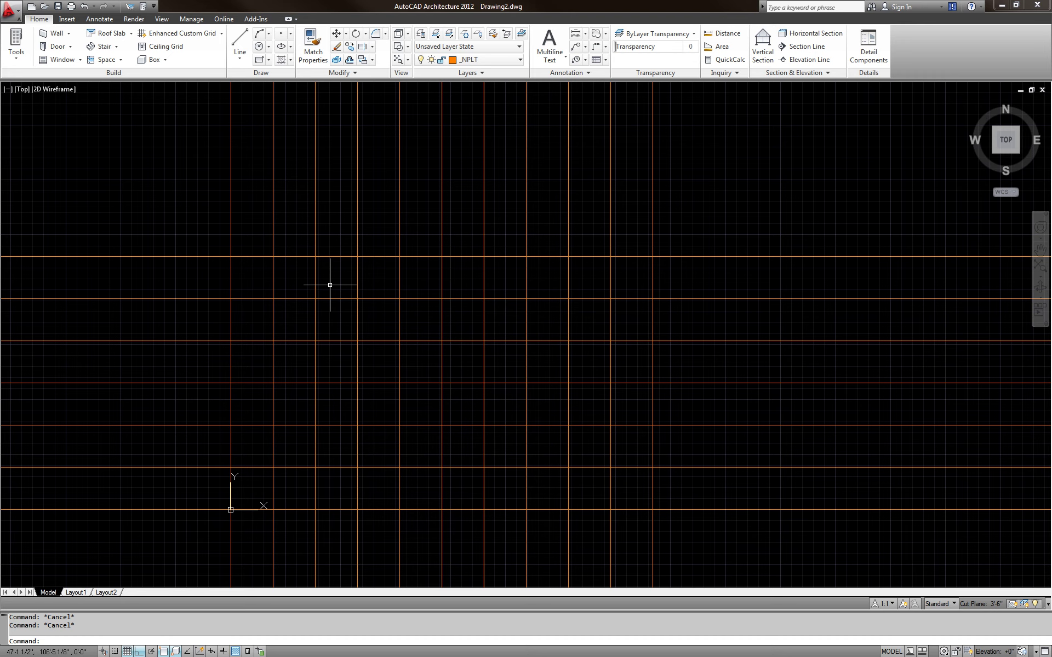
Step: Offset the boundary rectangle outward by 8'
type("O")
key("Return")
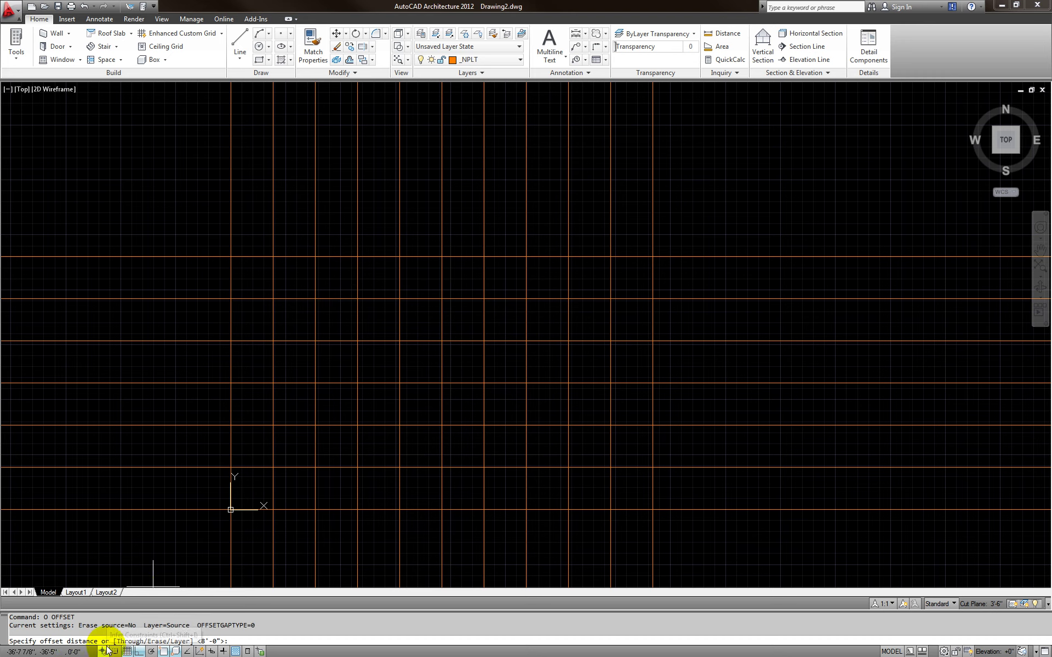
type("8'")
key("Return")
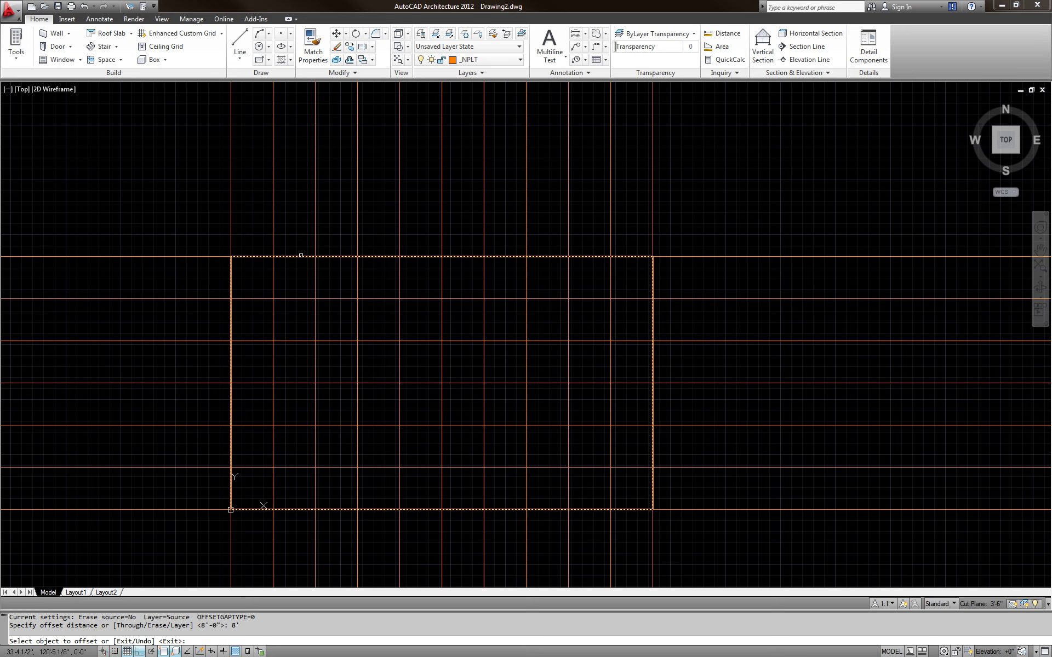
left_click(300, 256)
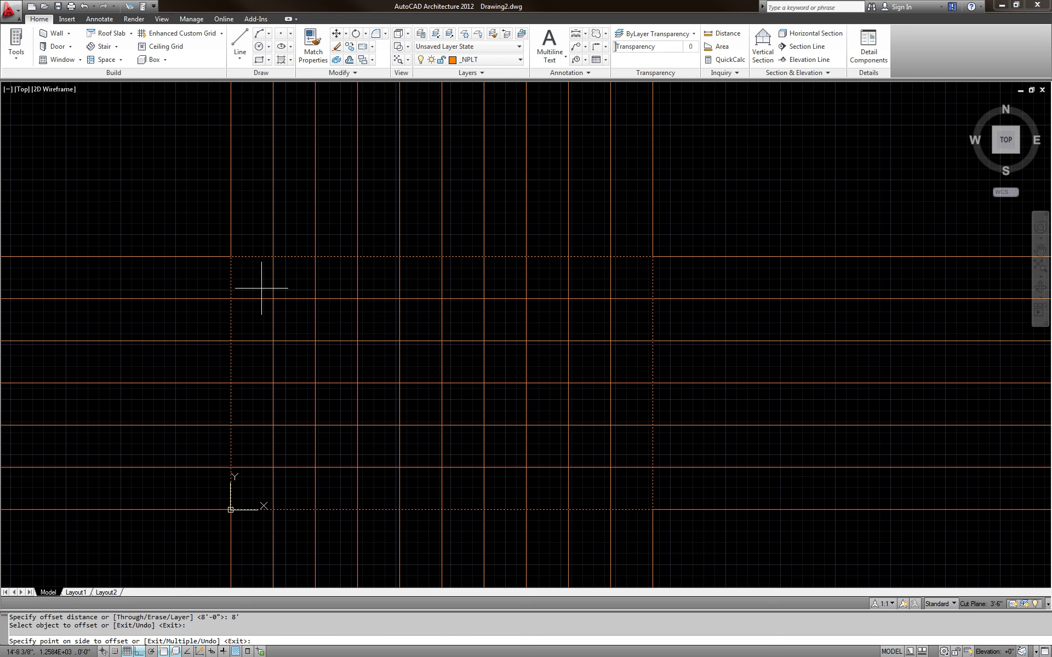
left_click(202, 219)
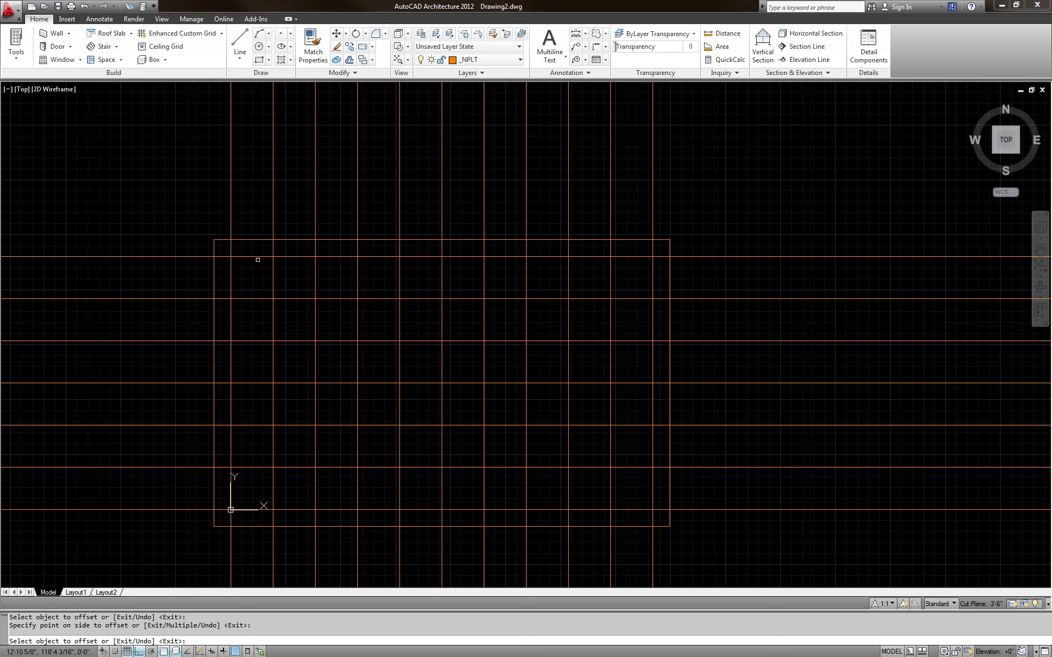
key("Escape")
key("Escape")
key("Escape")
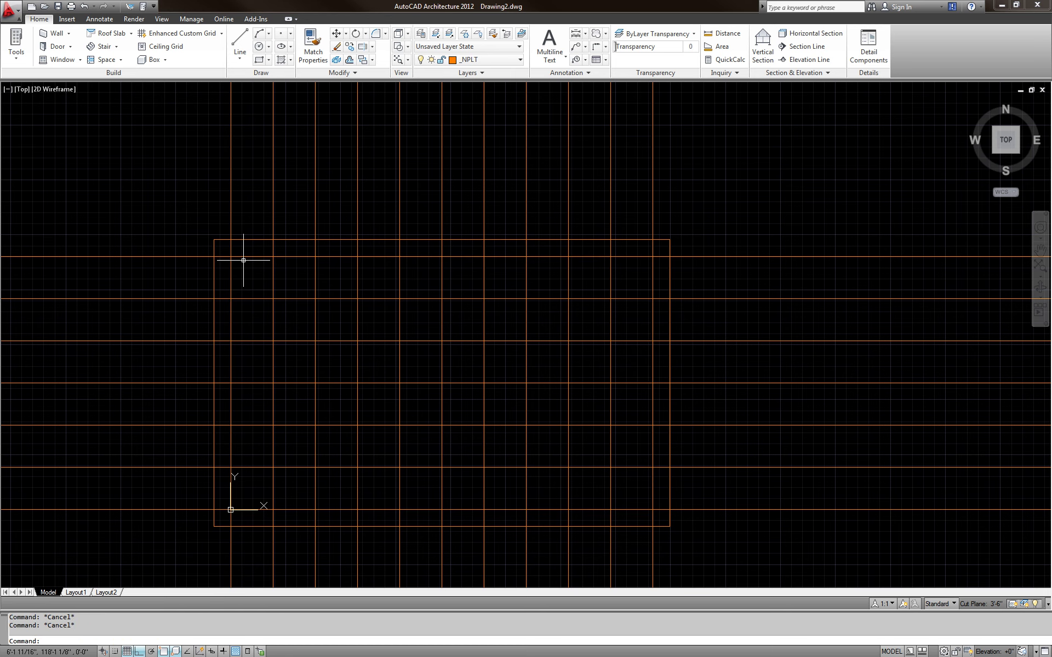
Step: Delete the original inner boundary rectangle, keeping the offset one around the grid
left_click(256, 257)
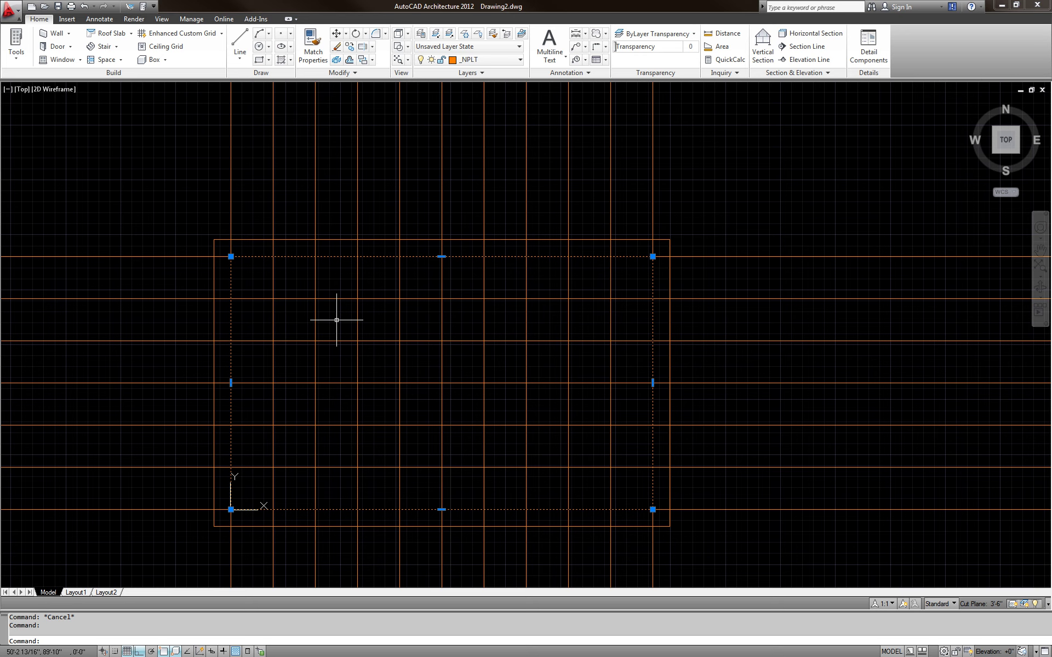
key("Escape")
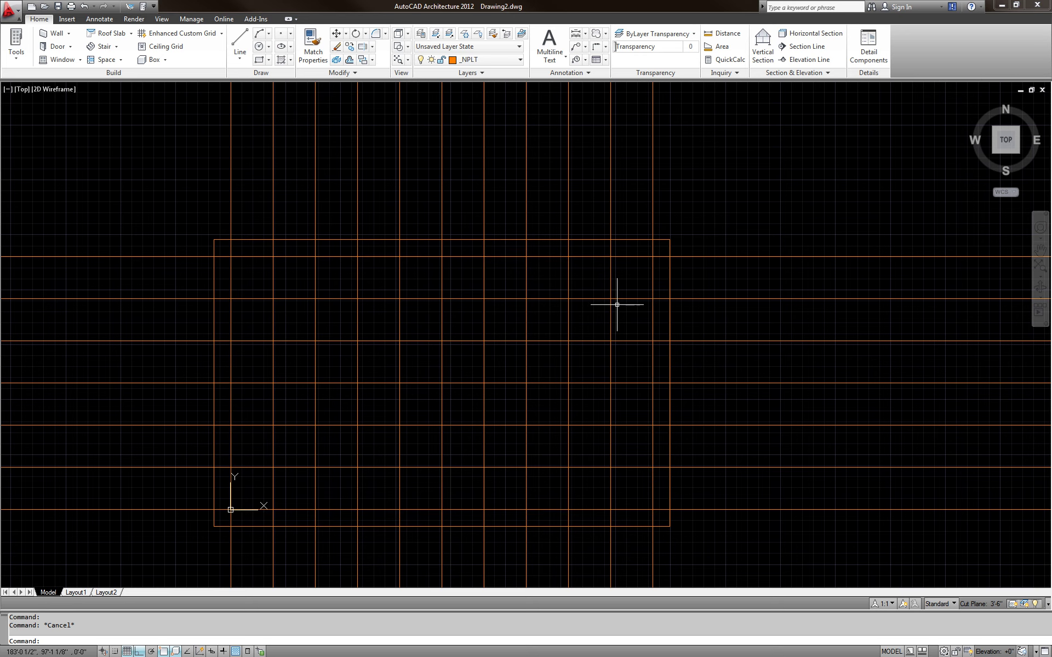
left_click(628, 256)
key("Delete")
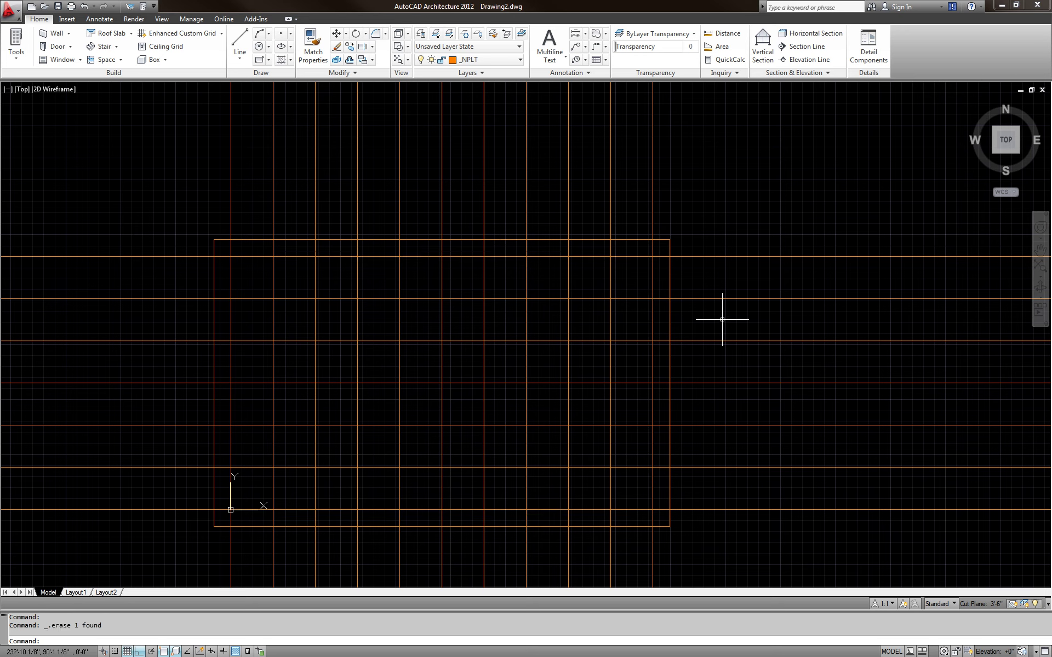
key("Escape")
key("Escape")
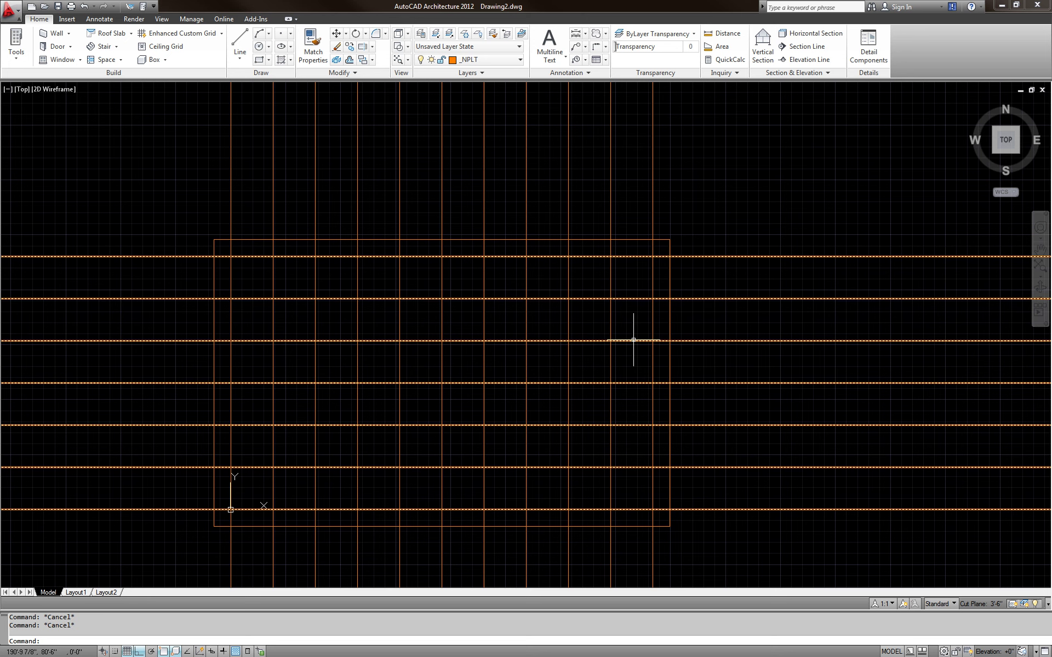
Step: Inspect the horizontal and vertical line arrays by selecting both, and clear the selection
left_click(711, 258)
left_click(686, 205)
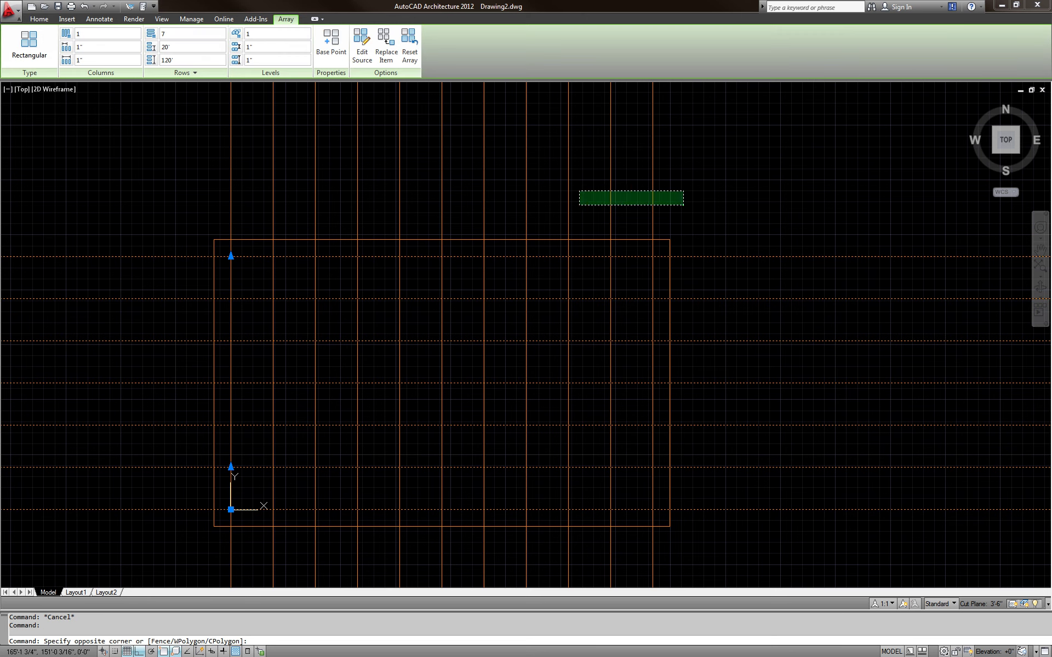
left_click(434, 198)
key("Escape")
key("Escape")
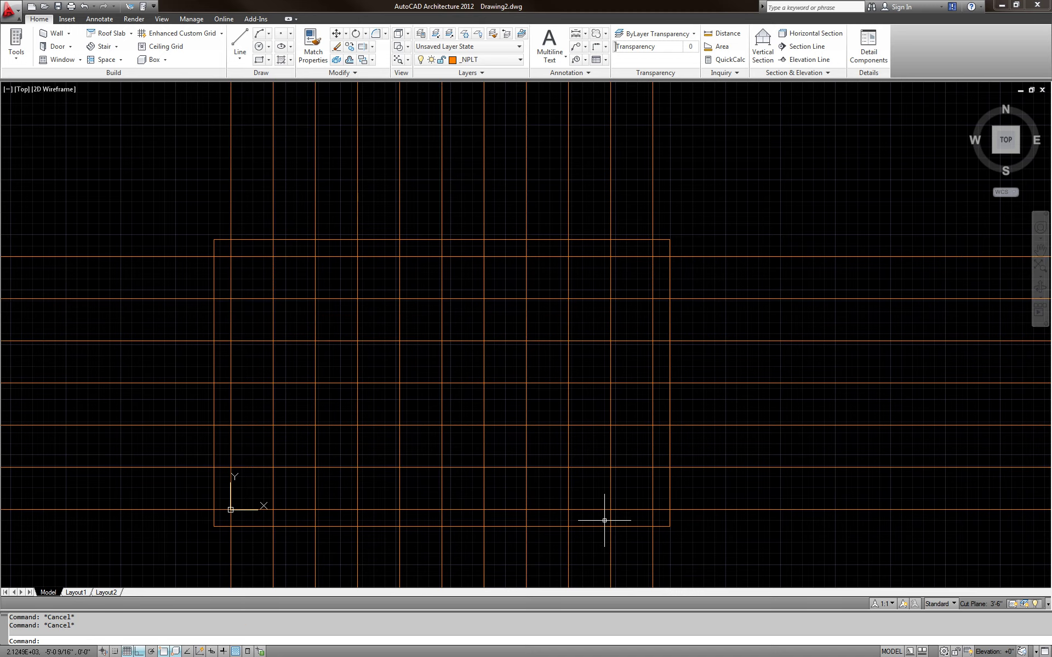
Step: Try to trim the horizontal and vertical line arrays outside the boundary rectangle, using the rectangle as the cutting edge
mouse_move(606, 521)
middle_mouse_down()
mouse_move(606, 477)
mouse_move(573, 477)
mouse_move(588, 470)
middle_mouse_up()
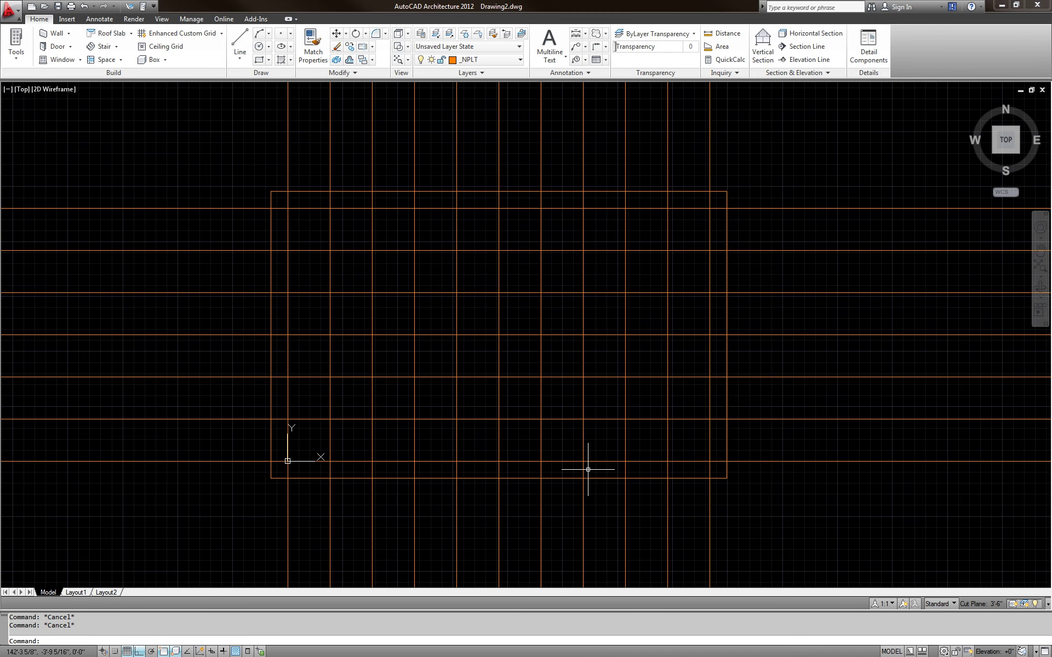
type("TR")
key("Return")
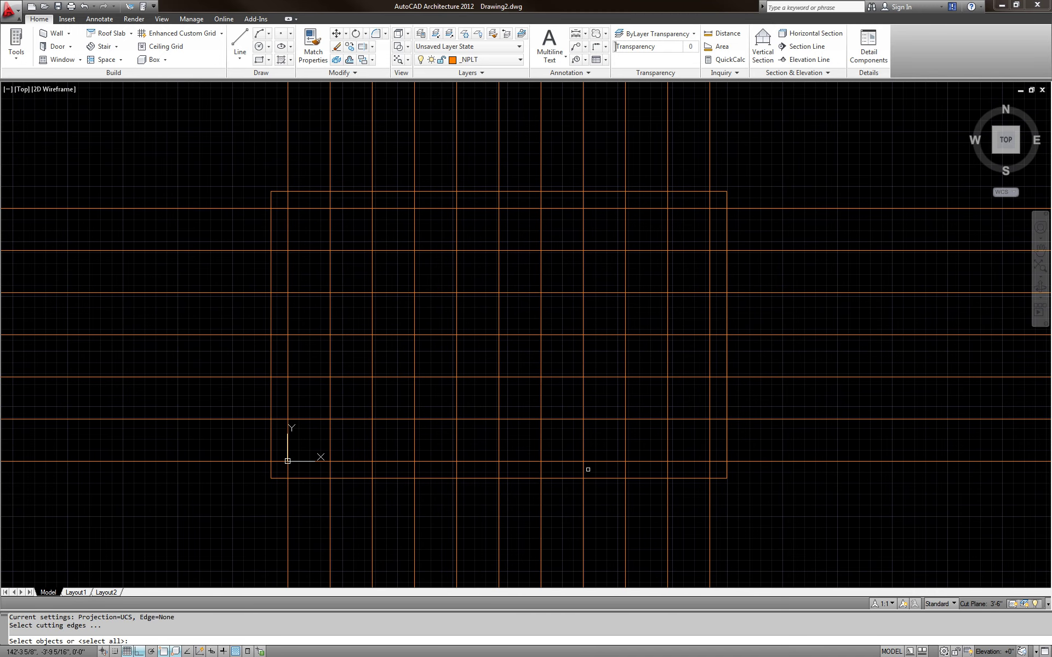
left_click(694, 478)
left_click(727, 272)
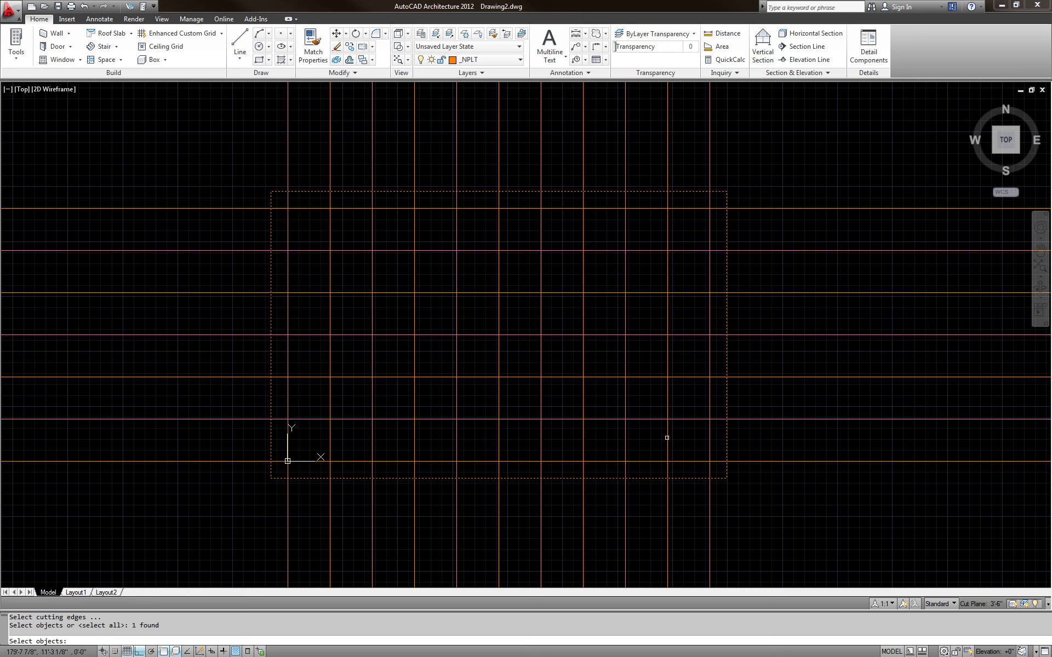
key("Return")
left_click(782, 491)
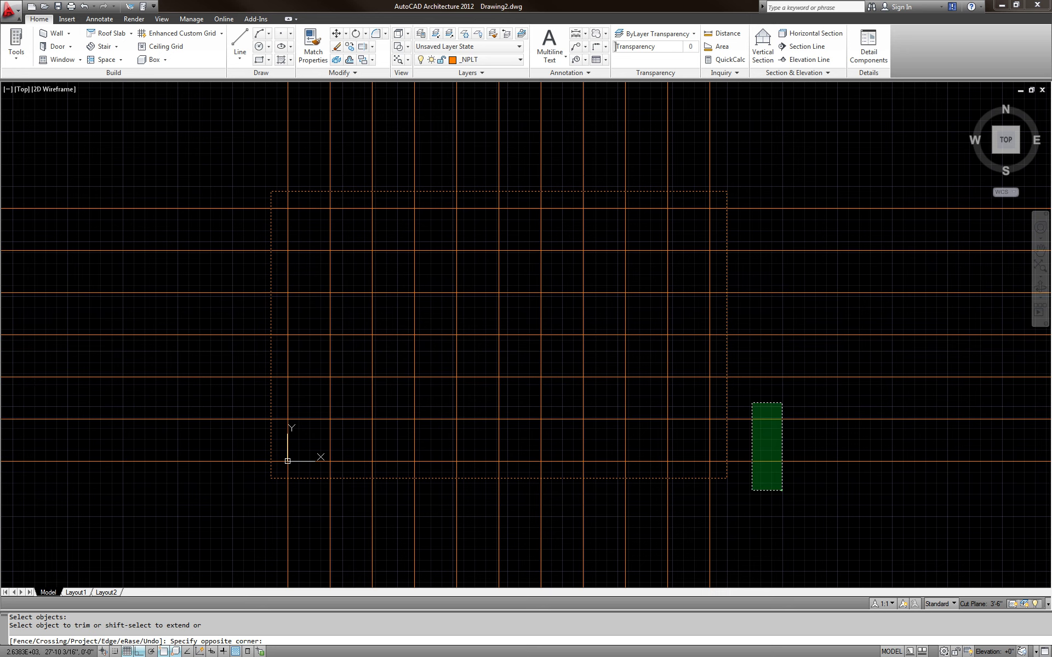
left_click(751, 403)
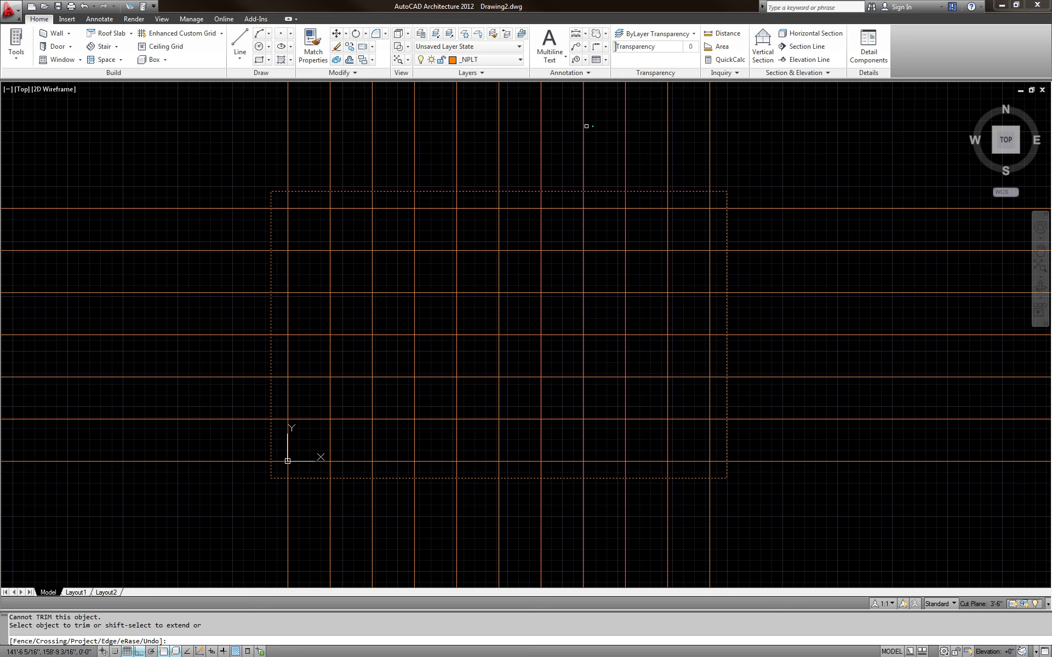
left_click(682, 130)
left_click(339, 126)
left_click(202, 155)
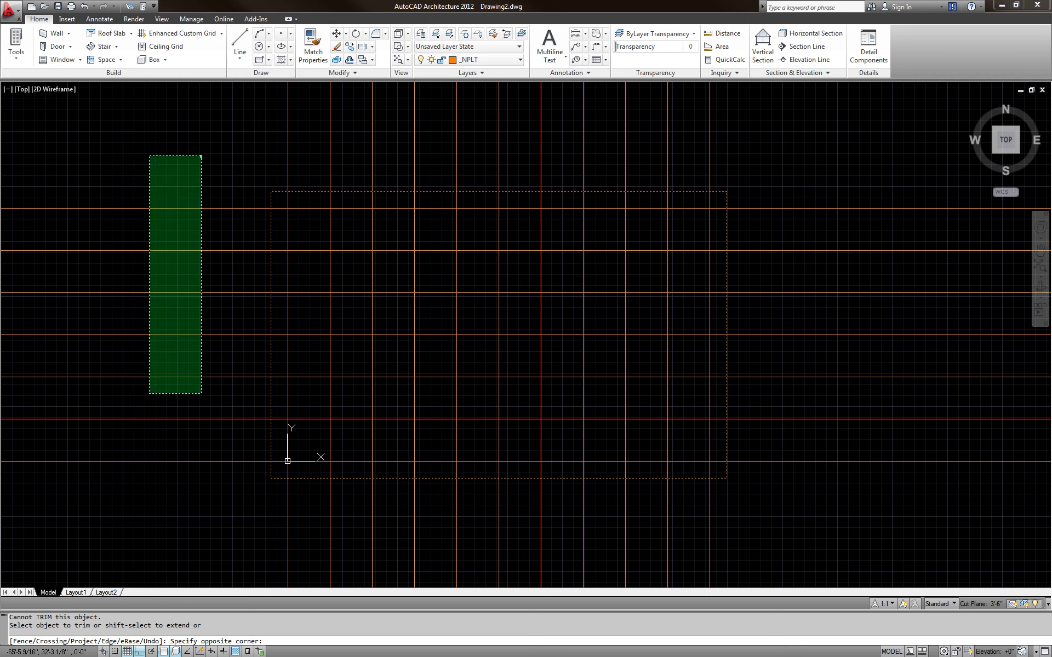
left_click(112, 514)
left_click(803, 553)
left_click(333, 546)
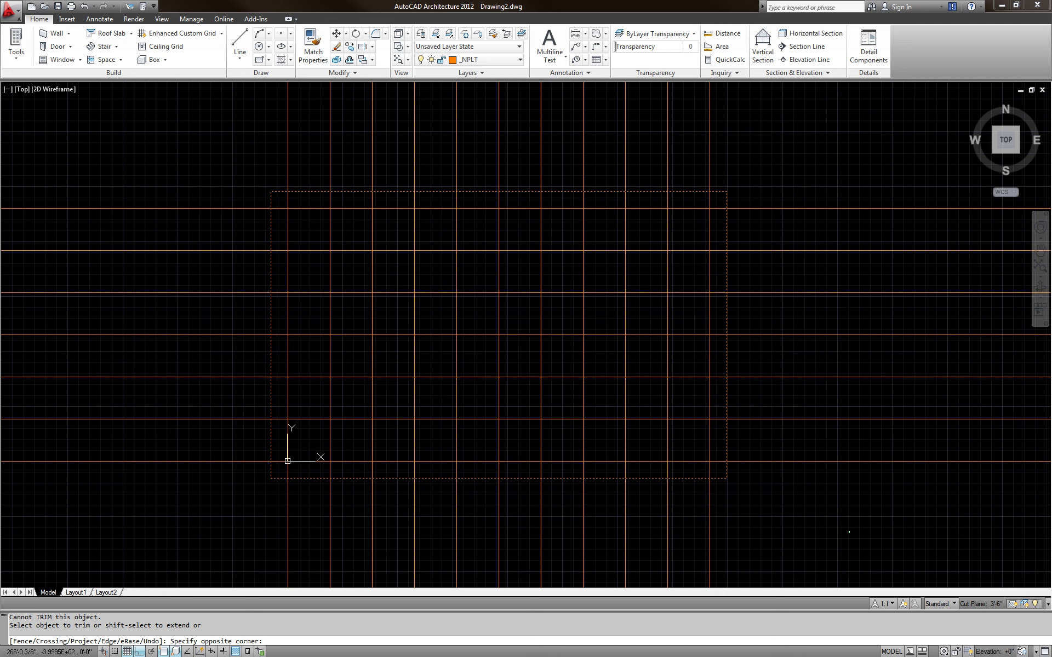
left_click(851, 534)
left_click(807, 115)
key("Escape")
Step: Check whether the grid lines select as grouped arrays outside the boundary rectangle, and clear the selection
left_click(798, 169)
left_click(806, 228)
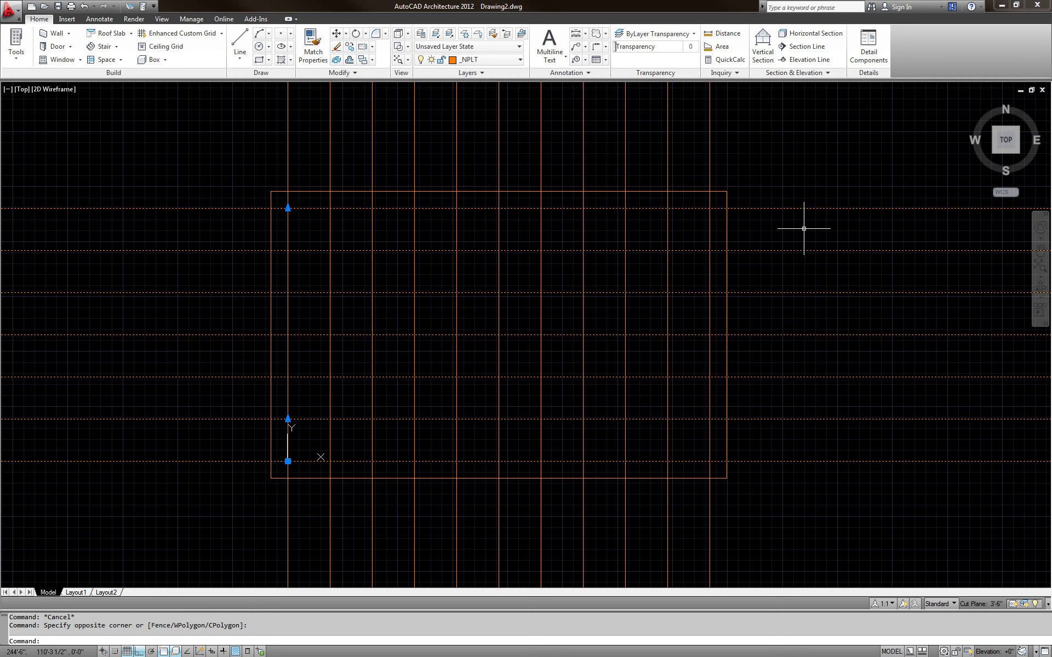
left_click(751, 152)
left_click(695, 146)
key("Escape")
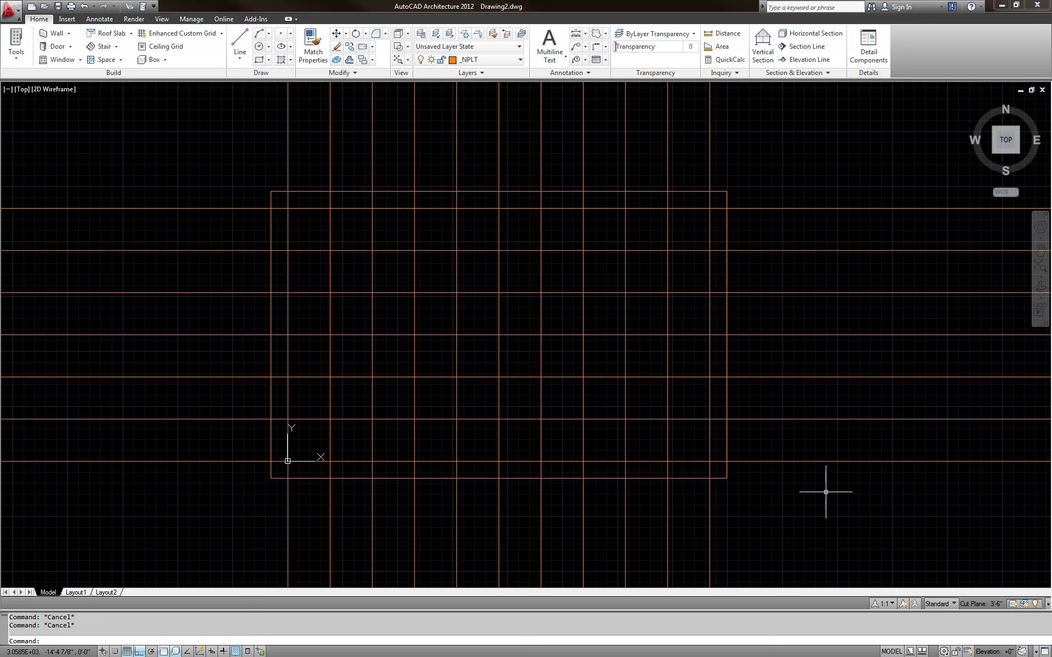
key("Escape")
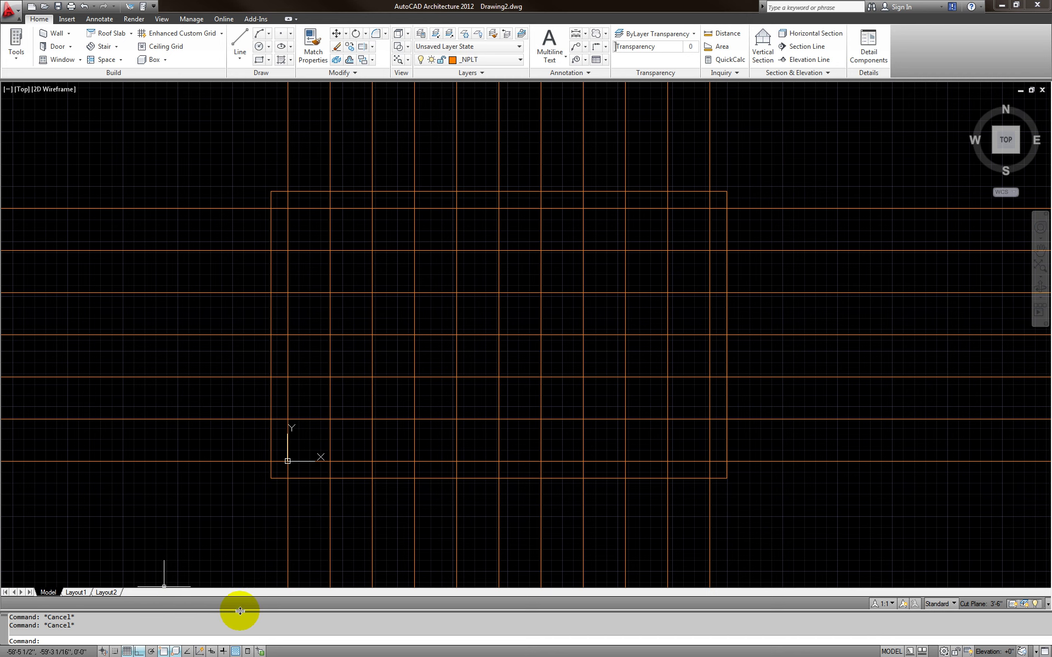
Step: Enlarge the command line area slightly so that it shows more lines of command history
left_click_drag(273, 612, 275, 571)
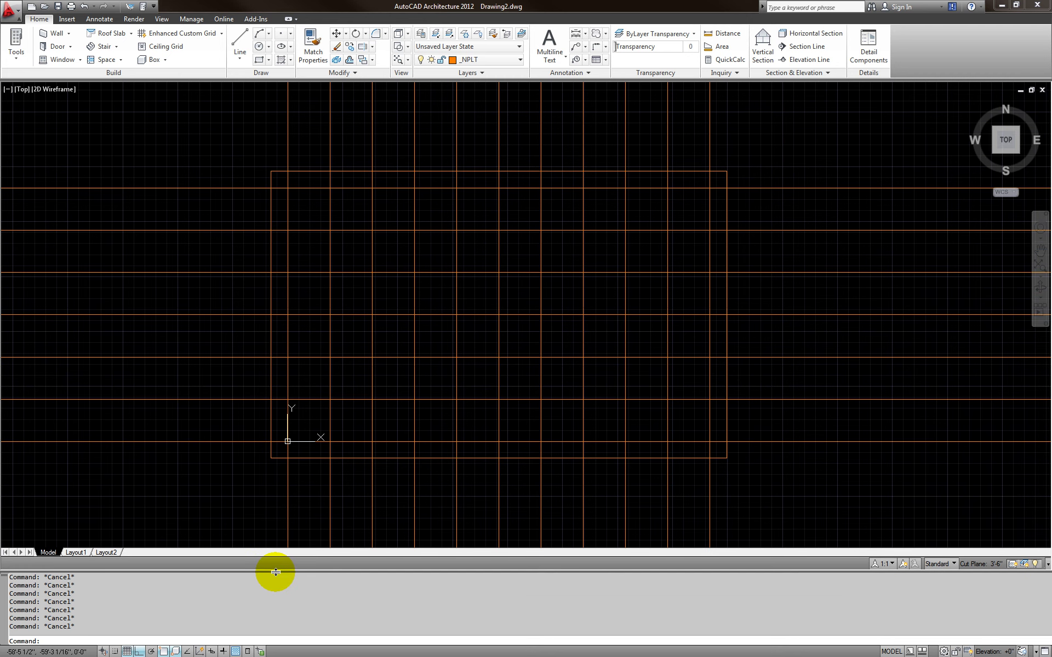
mouse_move(439, 383)
middle_mouse_down()
mouse_move(451, 352)
mouse_move(450, 362)
middle_mouse_up()
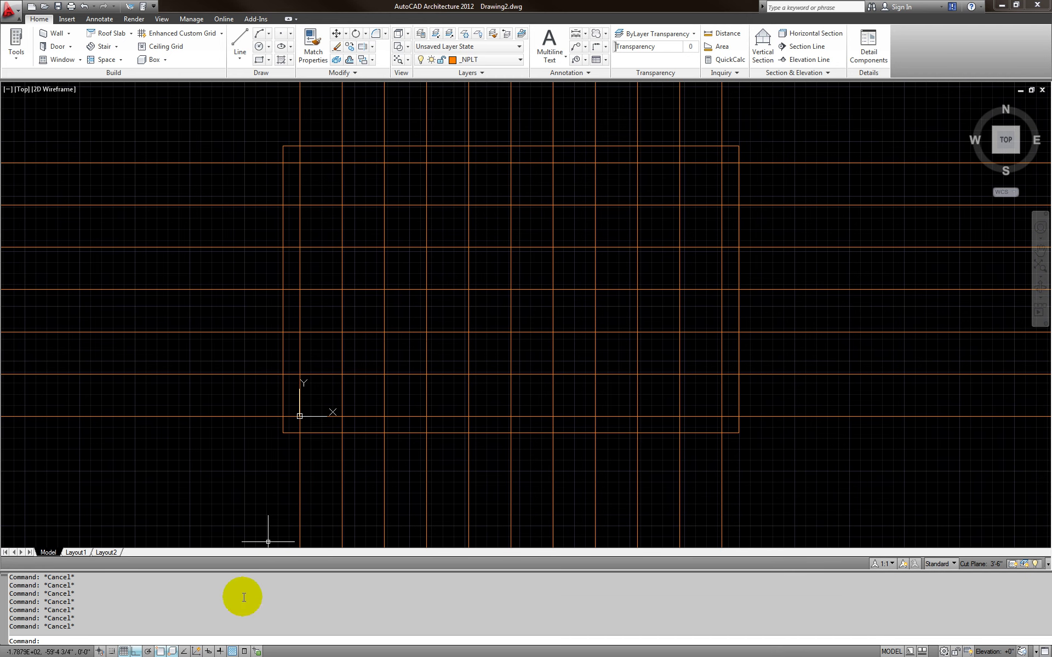
left_click_drag(246, 571, 247, 594)
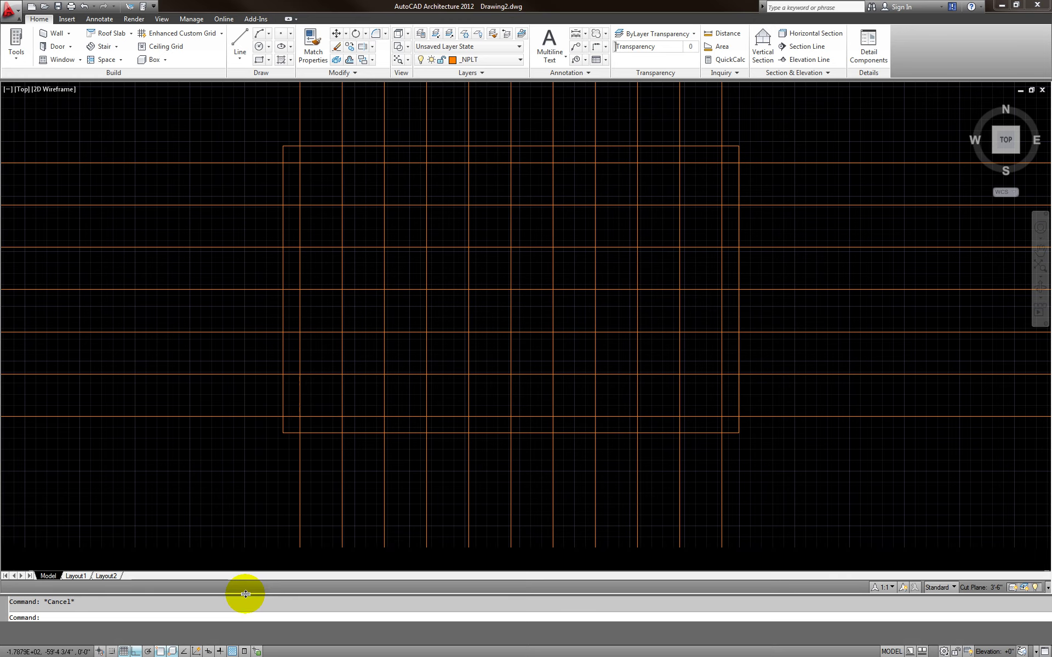
Step: Explode the horizontal and vertical line arrays into individual construction lines
left_click(755, 533)
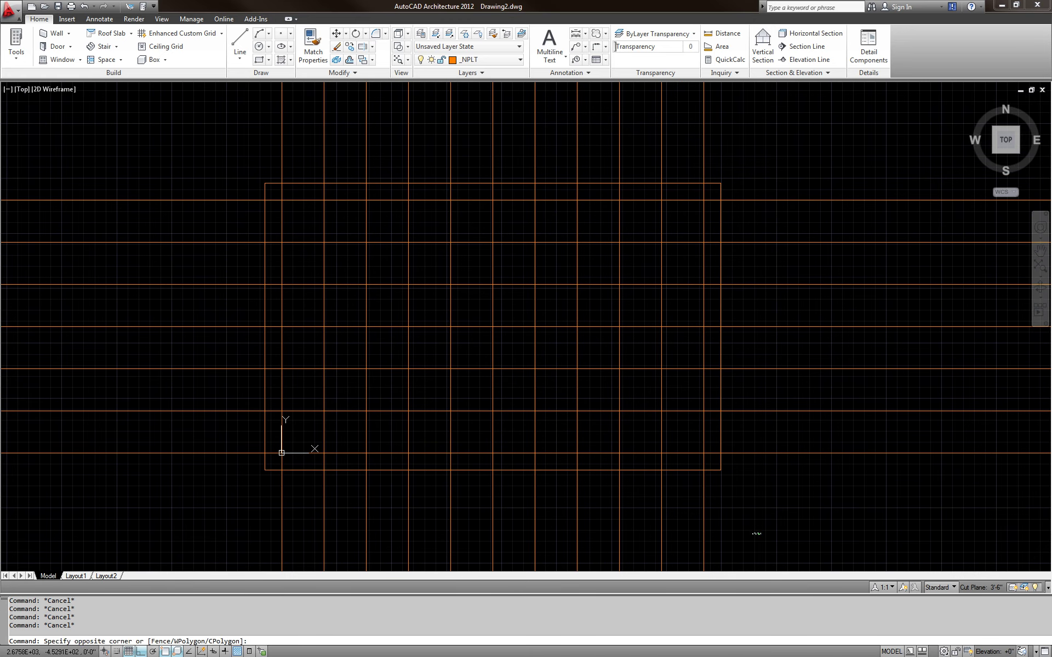
left_click(831, 462)
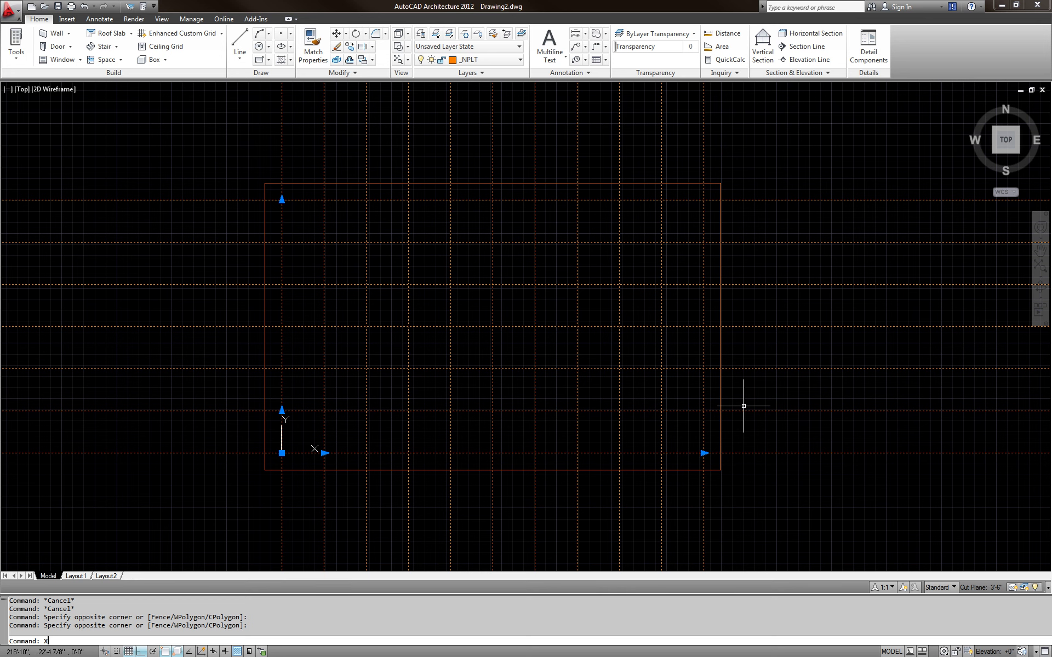
key("Return")
left_click(805, 496)
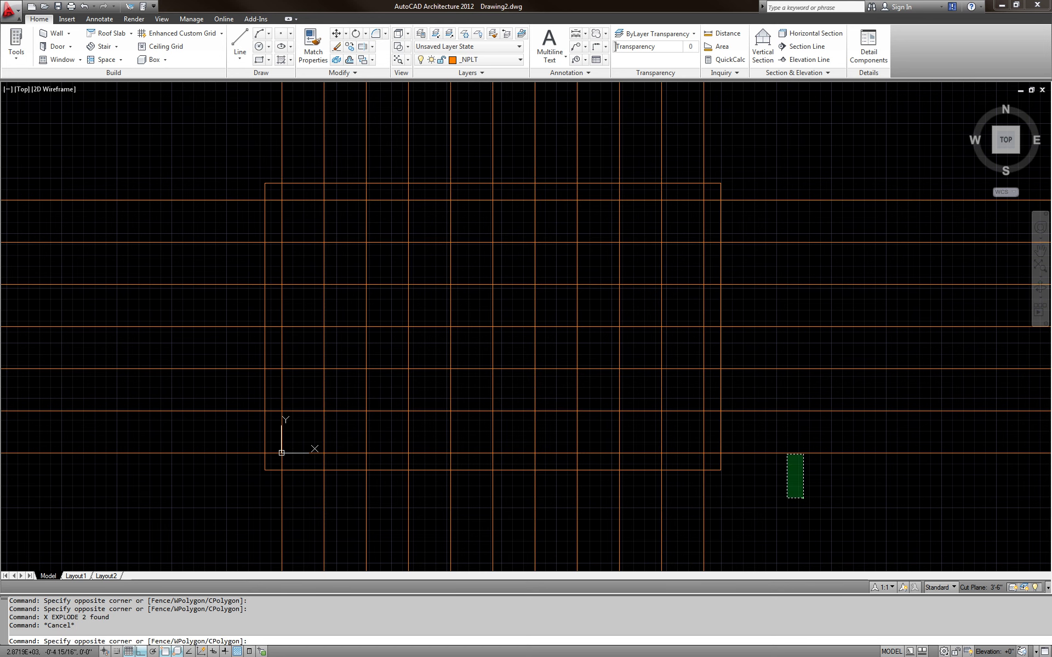
left_click(789, 449)
key("Escape")
key("Escape")
key("Escape")
key("Escape")
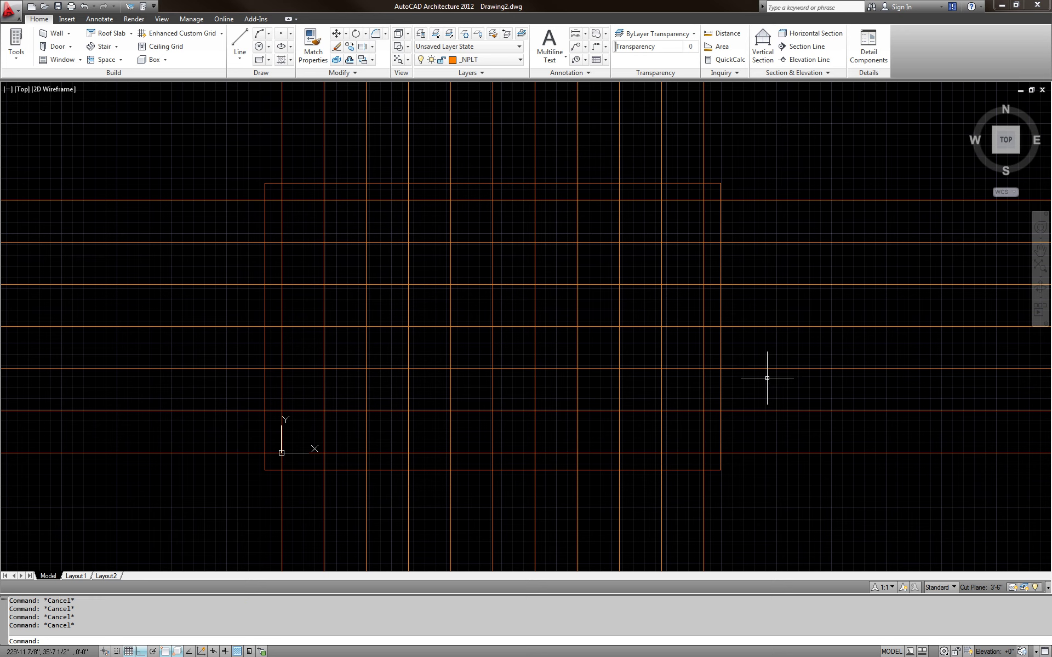
Step: Trim the horizontal lines beyond the boundary rectangle's right edge, using the rectangle as the cutting edge
type("TR")
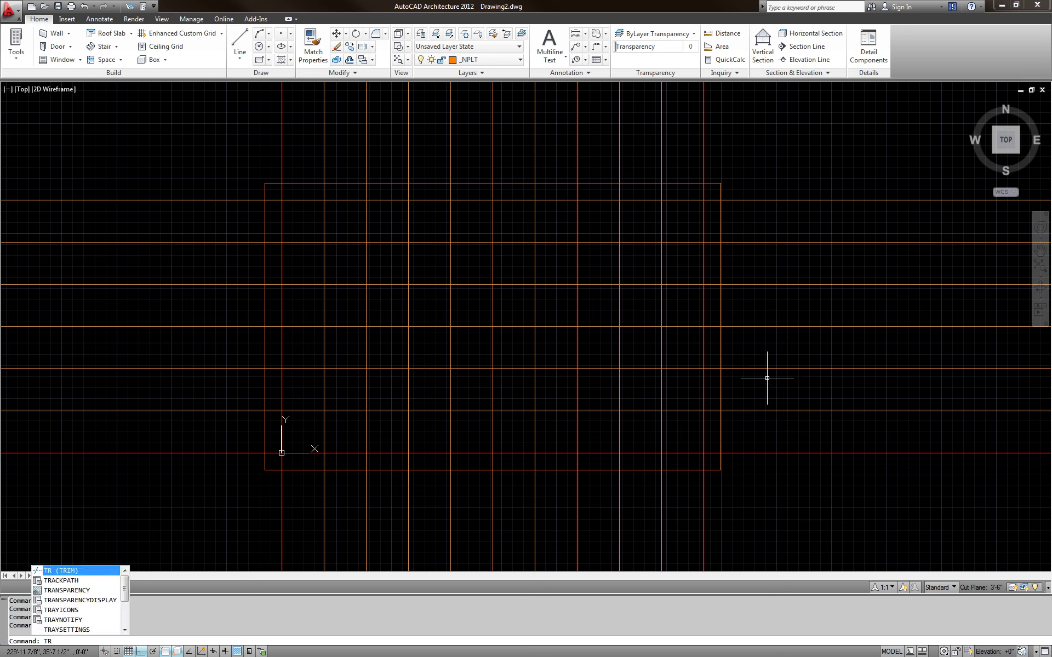
key("Return")
left_click(720, 431)
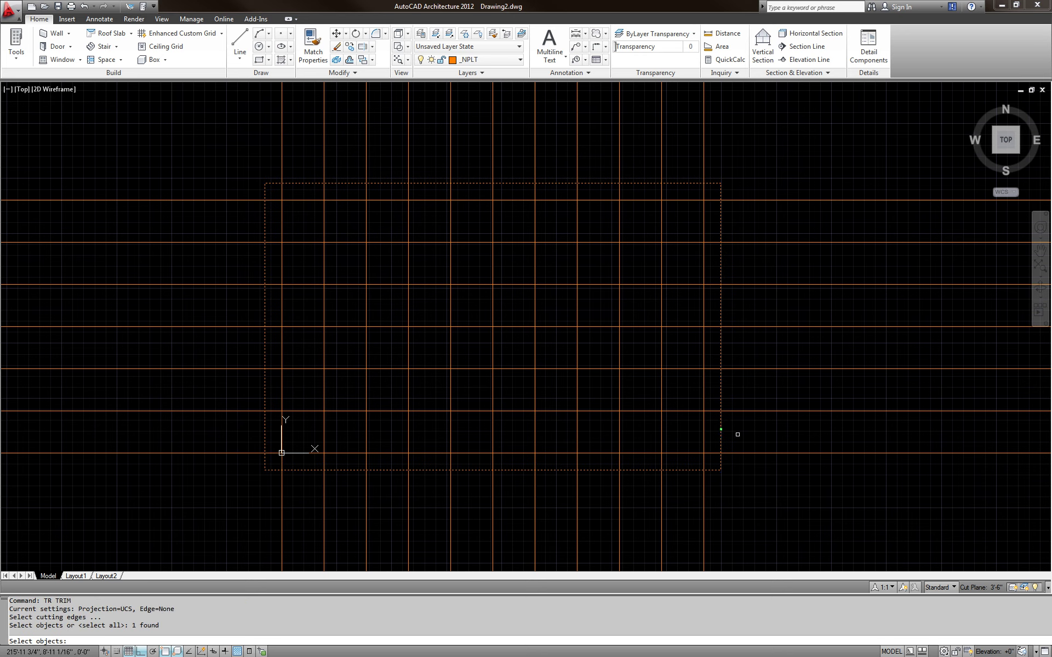
key("Return")
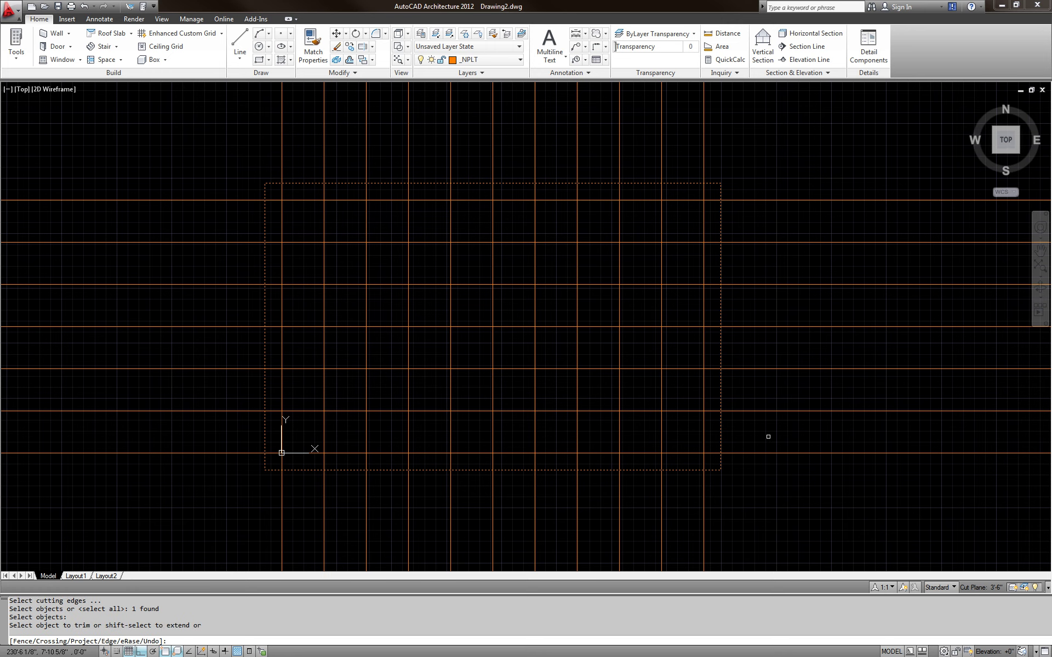
left_click(803, 453)
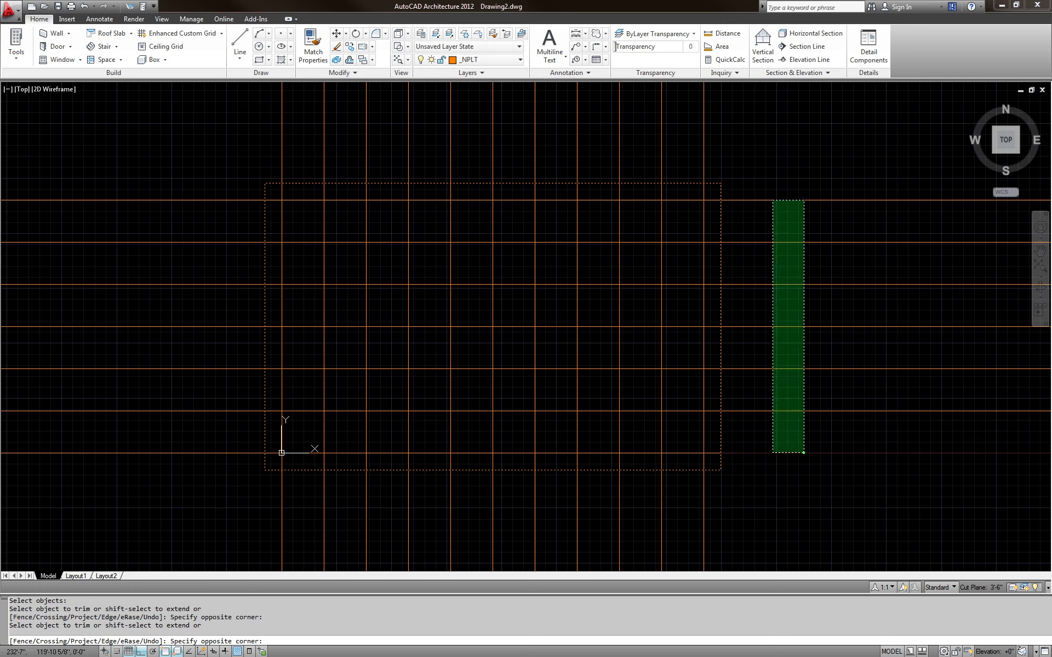
left_click(773, 201)
Step: Trim the remaining grid line portions above, left of and below the boundary rectangle
left_click(748, 156)
left_click(258, 132)
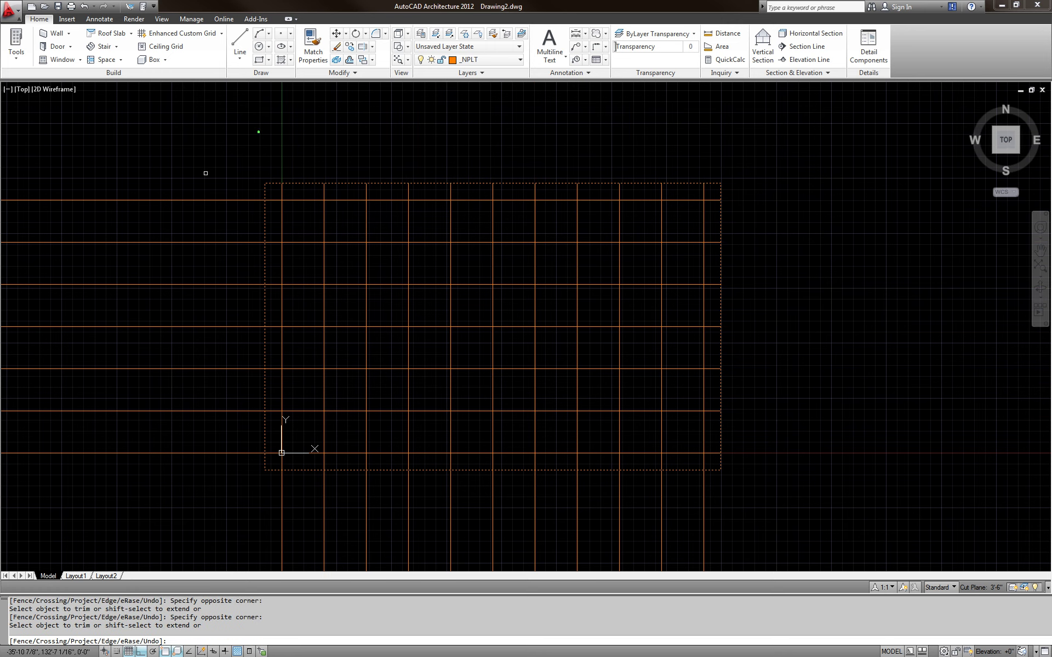
left_click(93, 521)
left_click(731, 529)
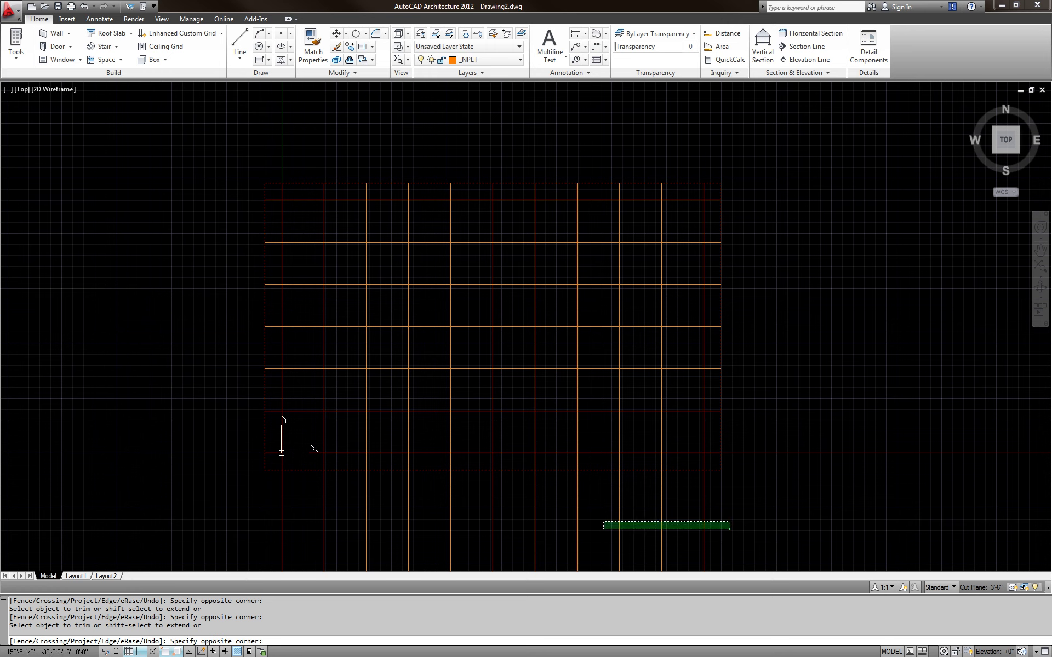
left_click(253, 511)
key("Escape")
key("Escape")
key("Escape")
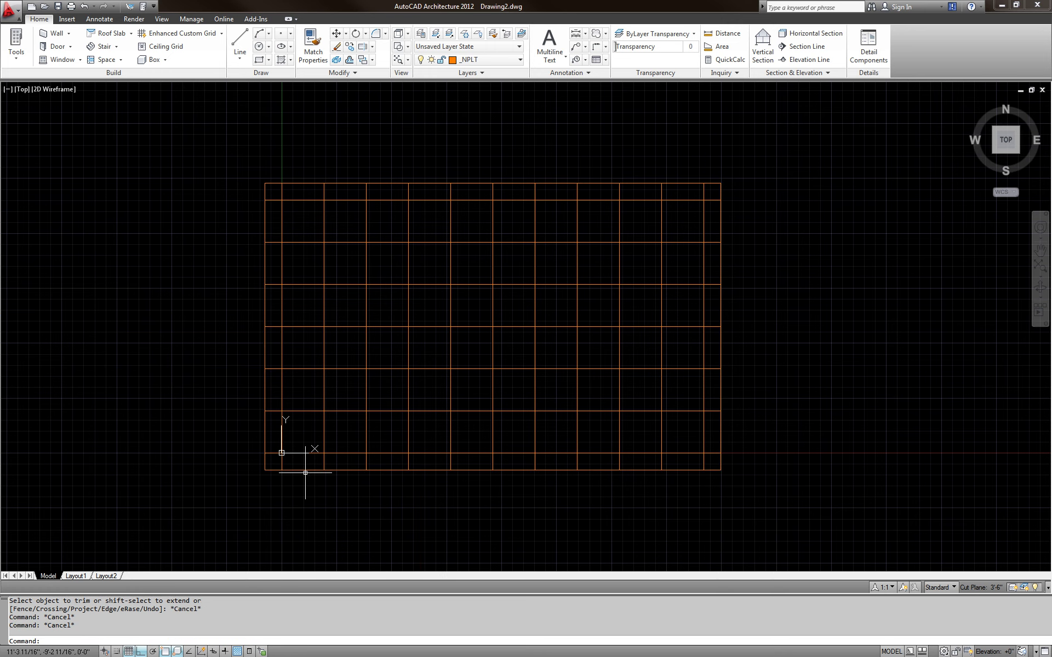
Step: Delete the boundary rectangle around the trimmed grid, and undo the deletion
left_click(305, 470)
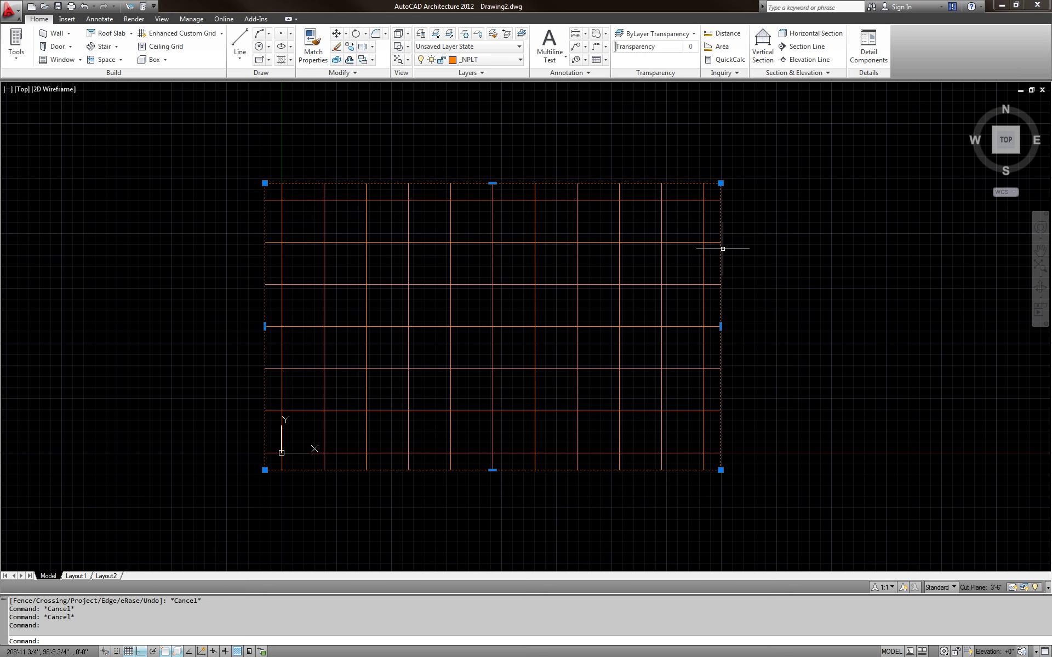
key("Delete")
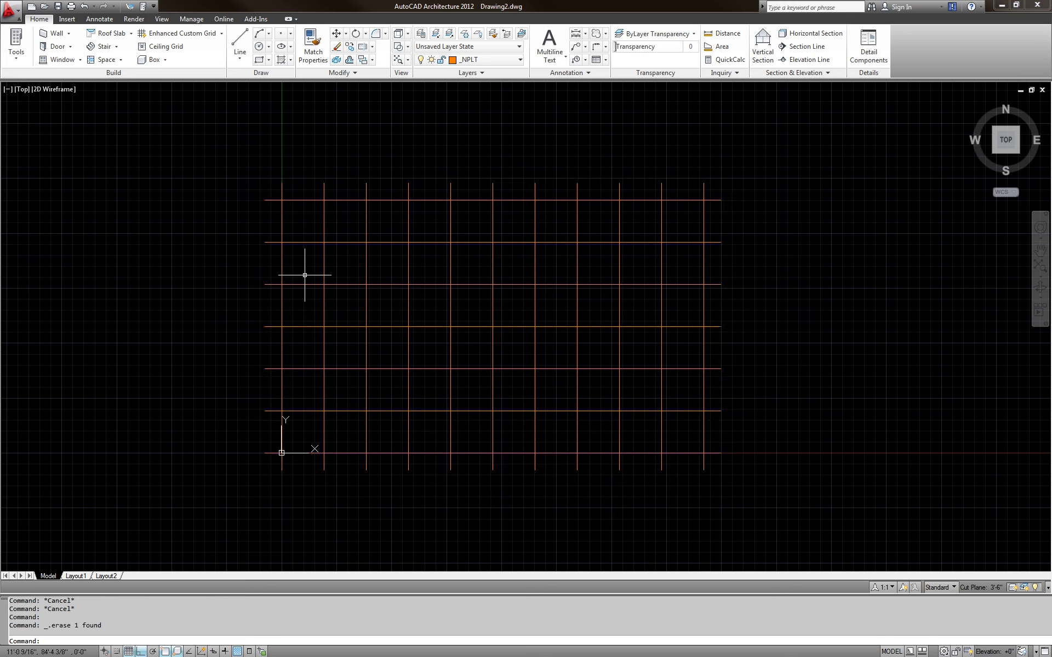
key("ctrl+z")
key("Escape")
Step: Erase the boundary rectangle around the trimmed grid with the Erase command
left_click(340, 469)
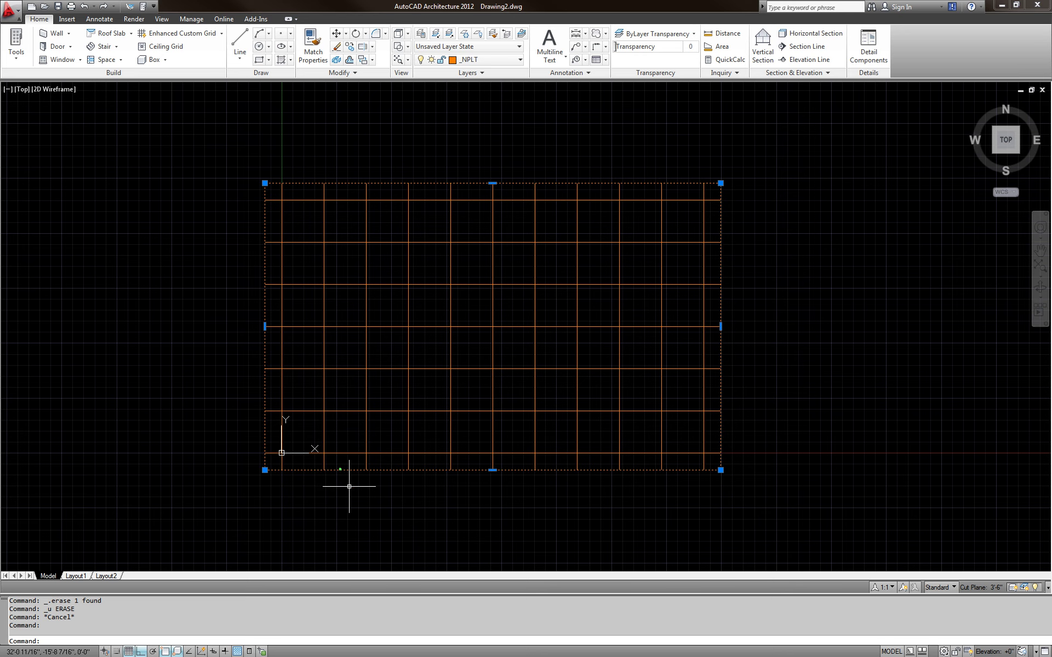
type("E")
key("Return")
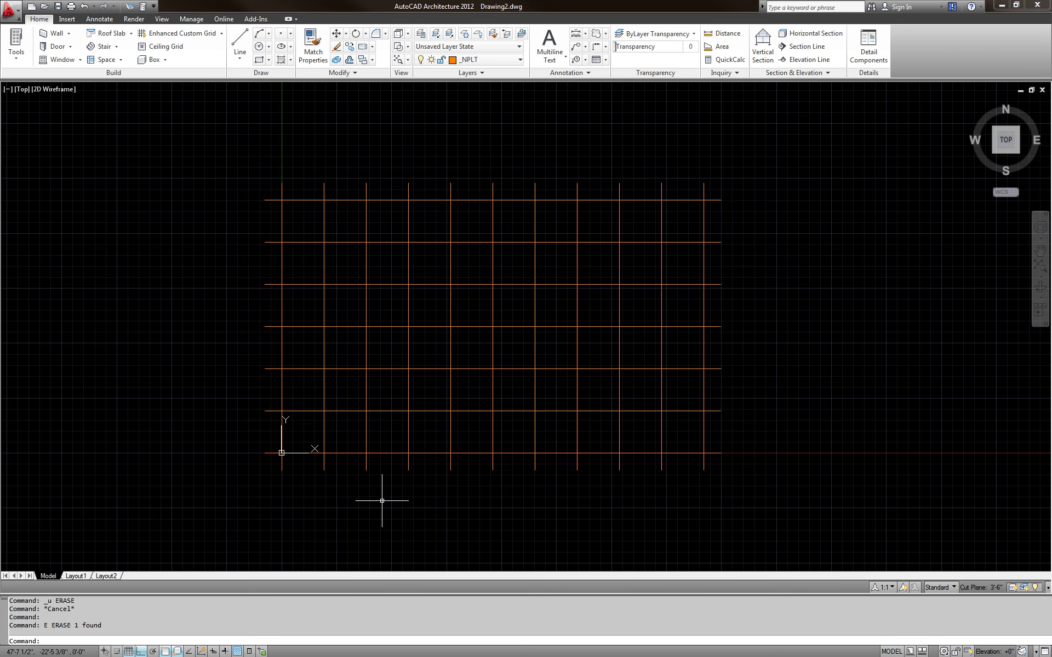
key("Escape")
key("Escape")
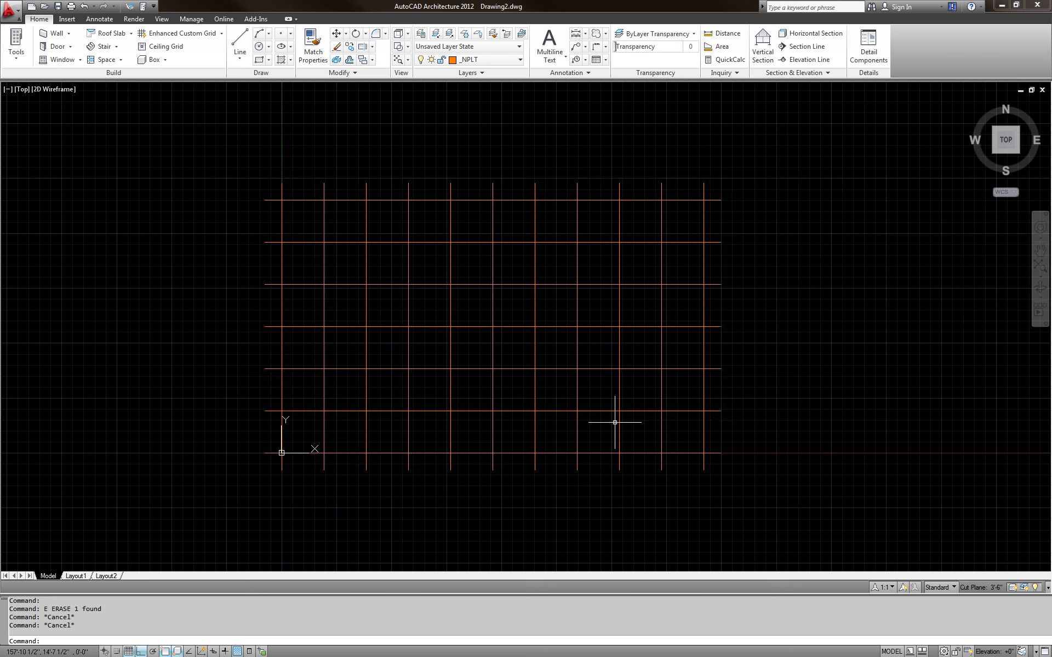
Step: Move all the horizontal and vertical grid lines to the A-GRID layer
middle_click_drag(498, 337, 493, 336)
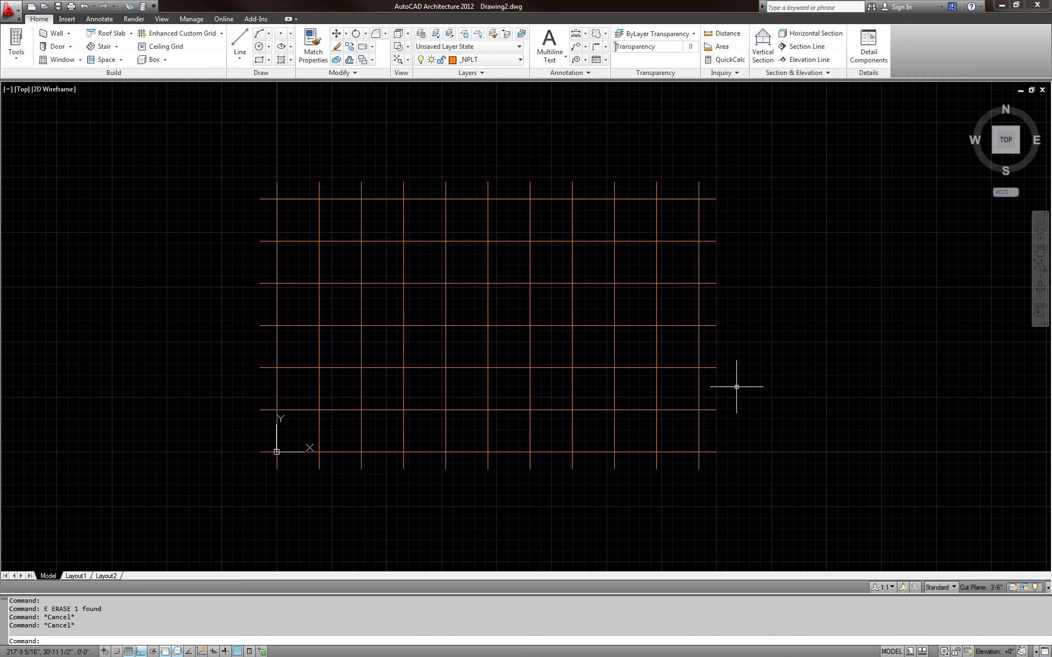
left_click(811, 376)
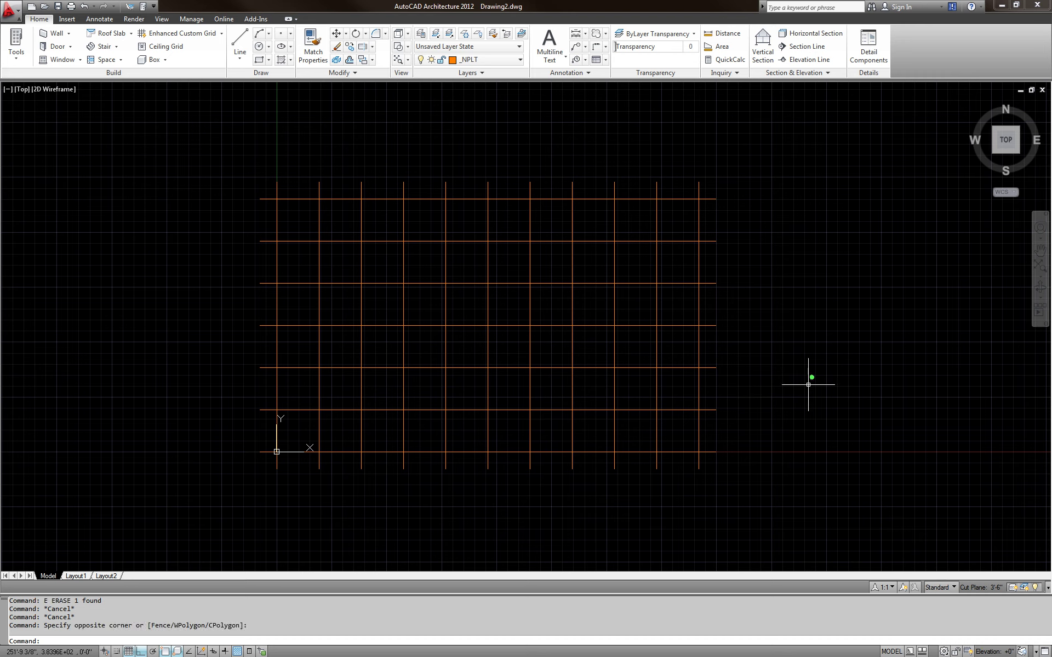
key("Escape")
key("Escape")
left_click(769, 479)
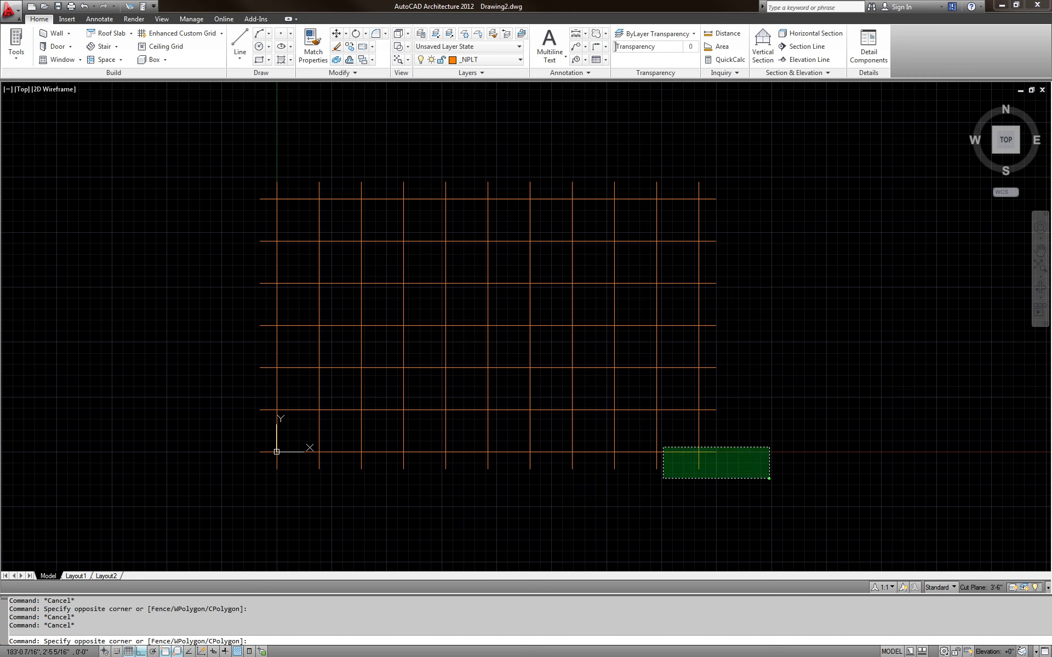
left_click(258, 164)
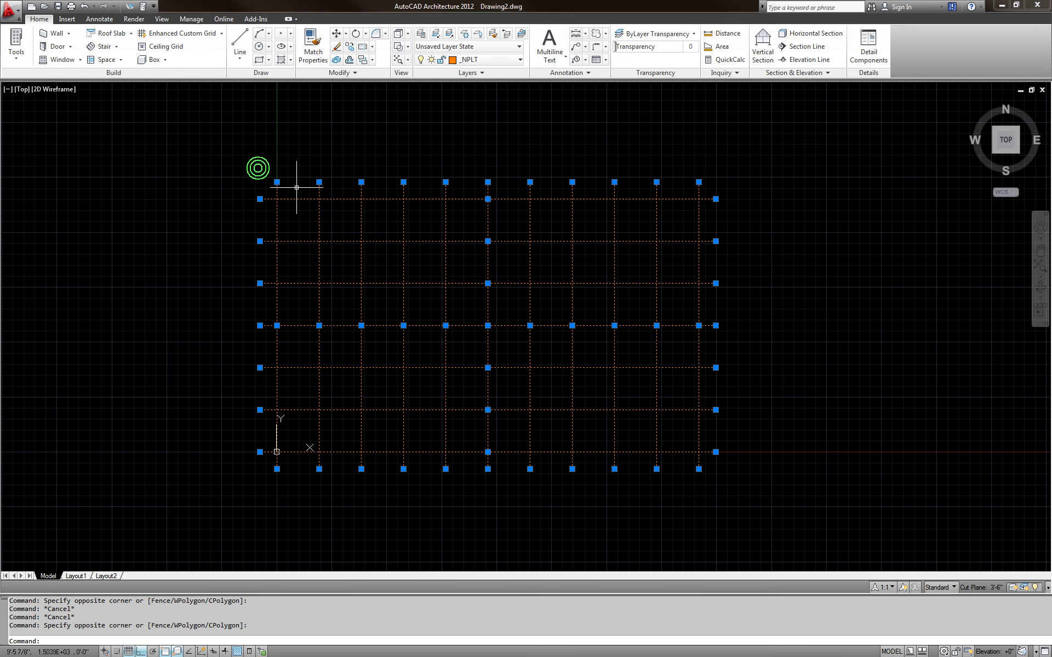
left_click(521, 61)
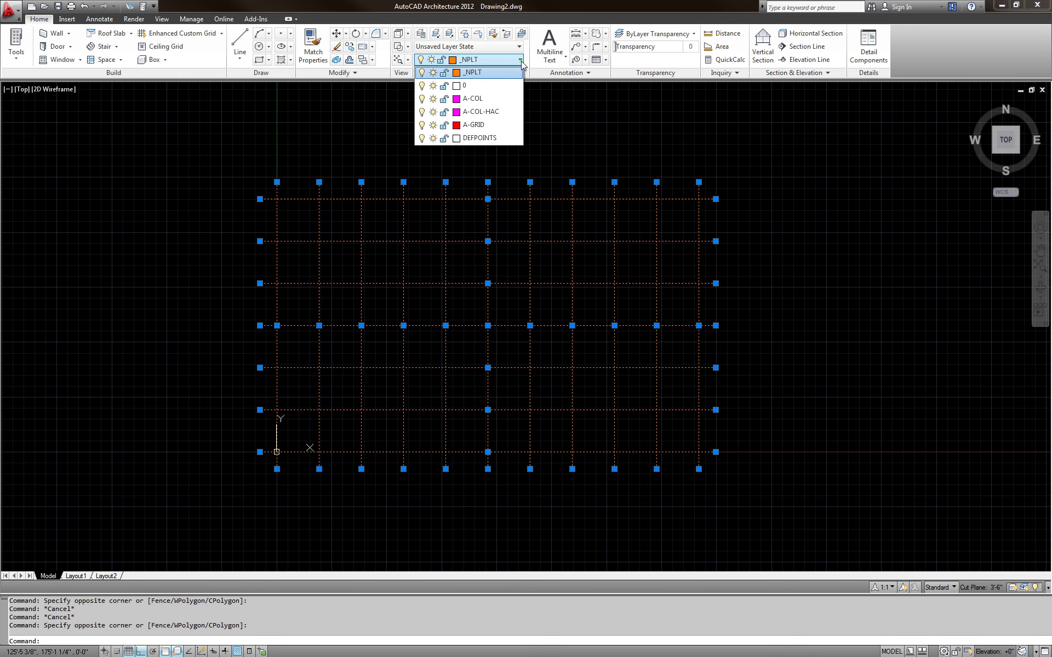
left_click(490, 125)
key("Escape")
key("Escape")
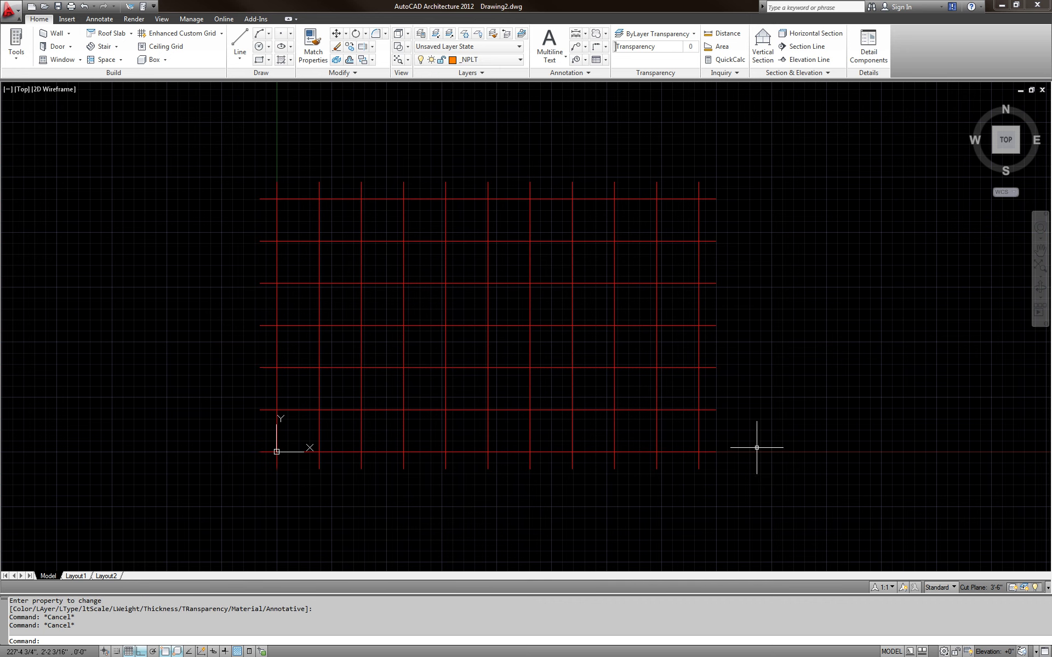
Step: Select the entire grid of horizontal and vertical lines and assign it to the A-GRID layer
left_click(761, 478)
left_click(206, 157)
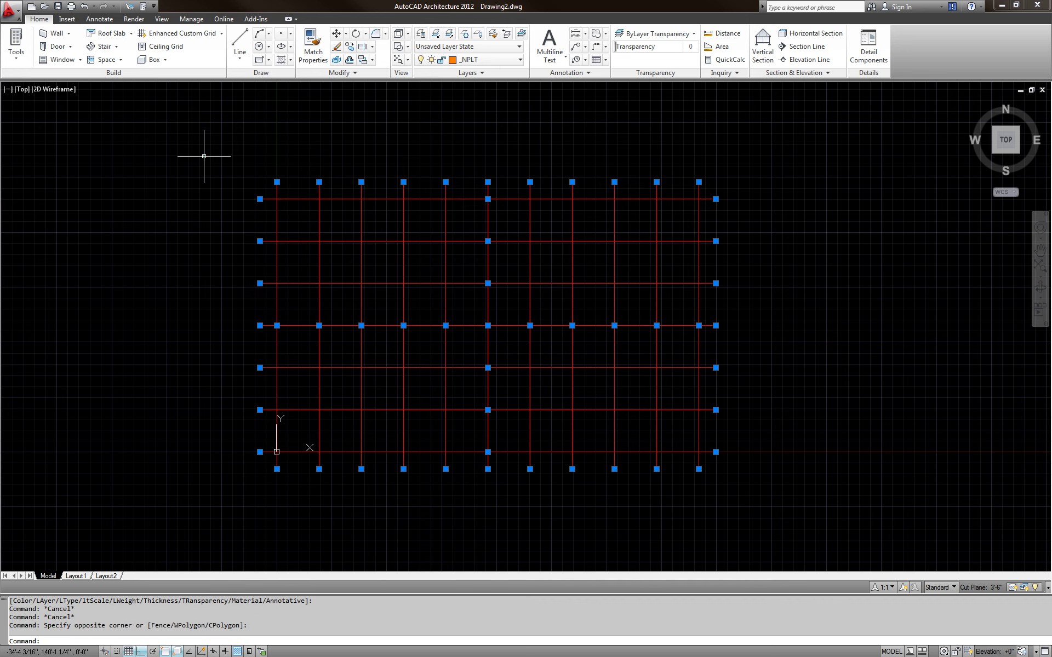
left_click(521, 62)
left_click(488, 124)
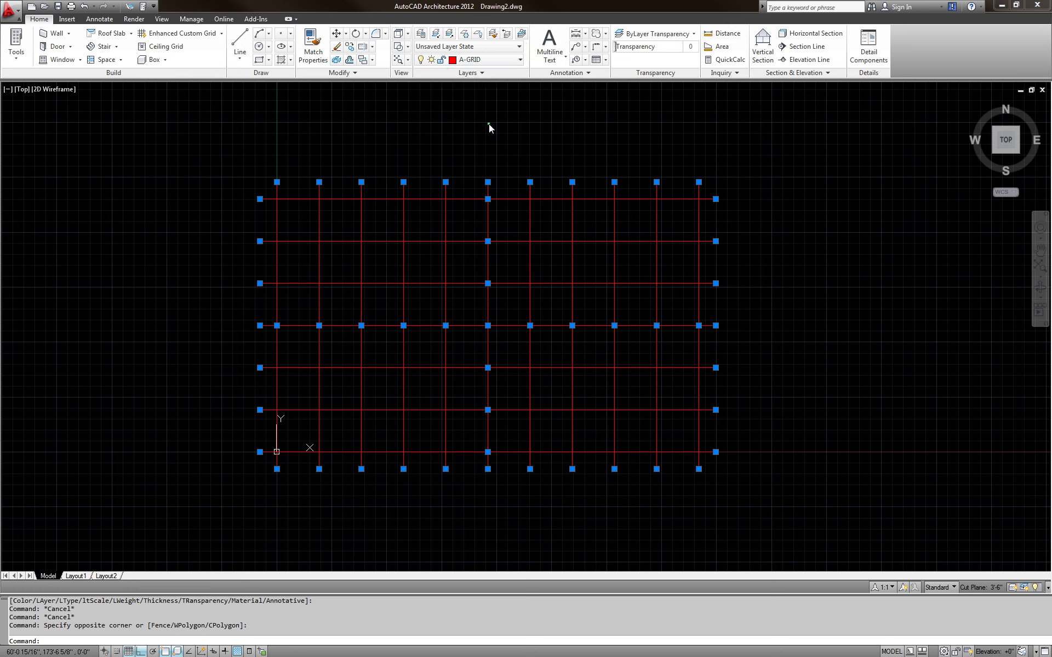
key("Escape")
key("Escape")
key("Escape")
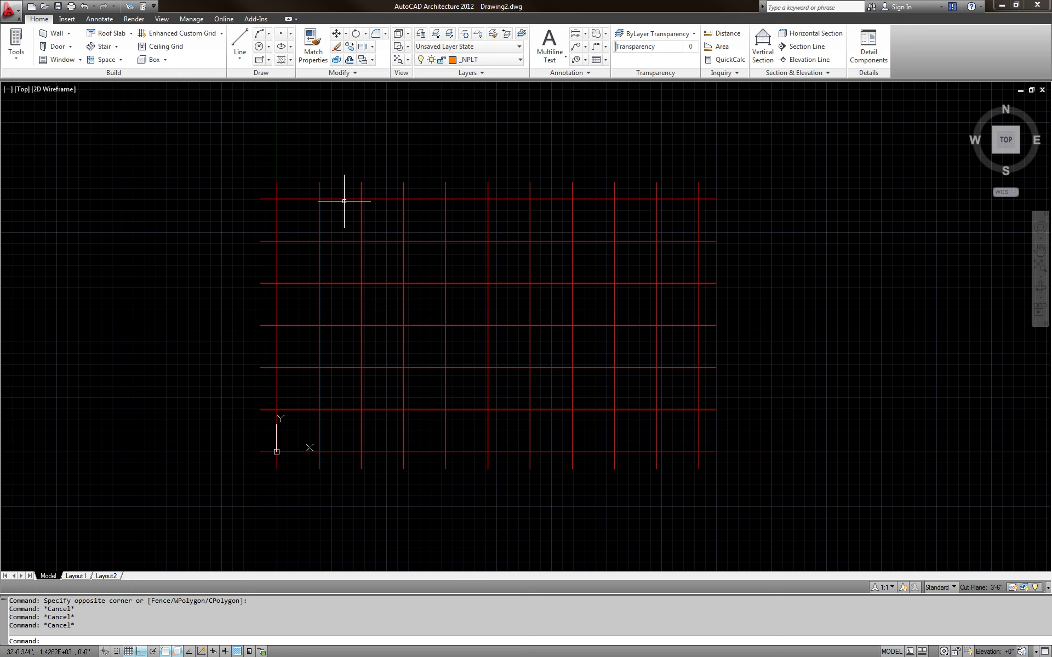
Step: Examine the grid lines at close range and at full extent to check how their linetype displays
left_click(272, 194)
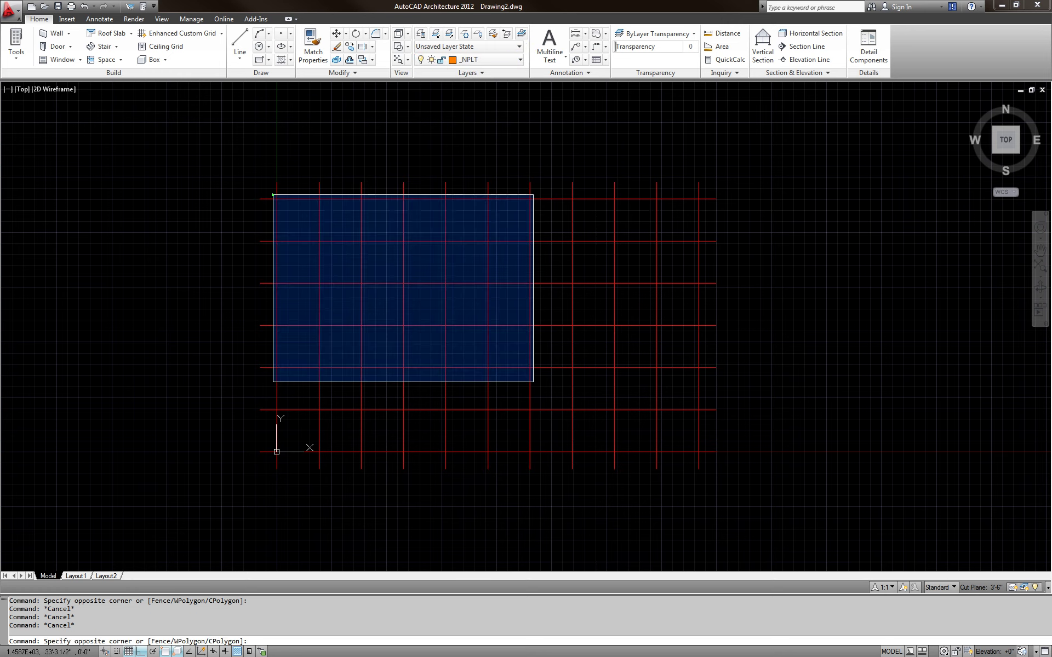
left_click(534, 383)
key("Escape")
scroll(614, 462, "up", 15)
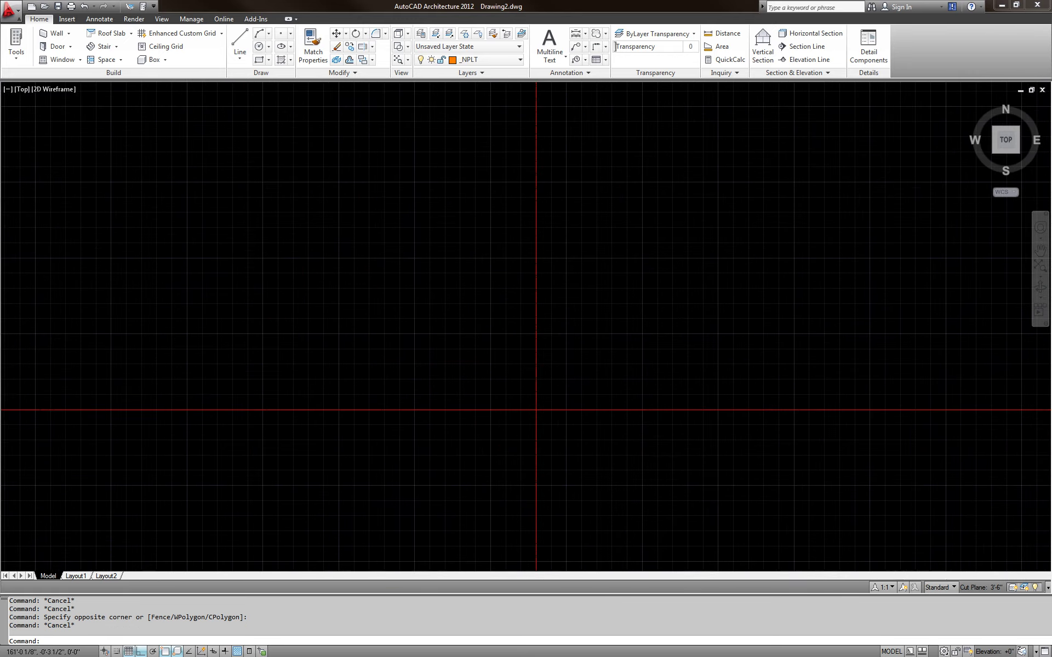
scroll(583, 345, "down", 5)
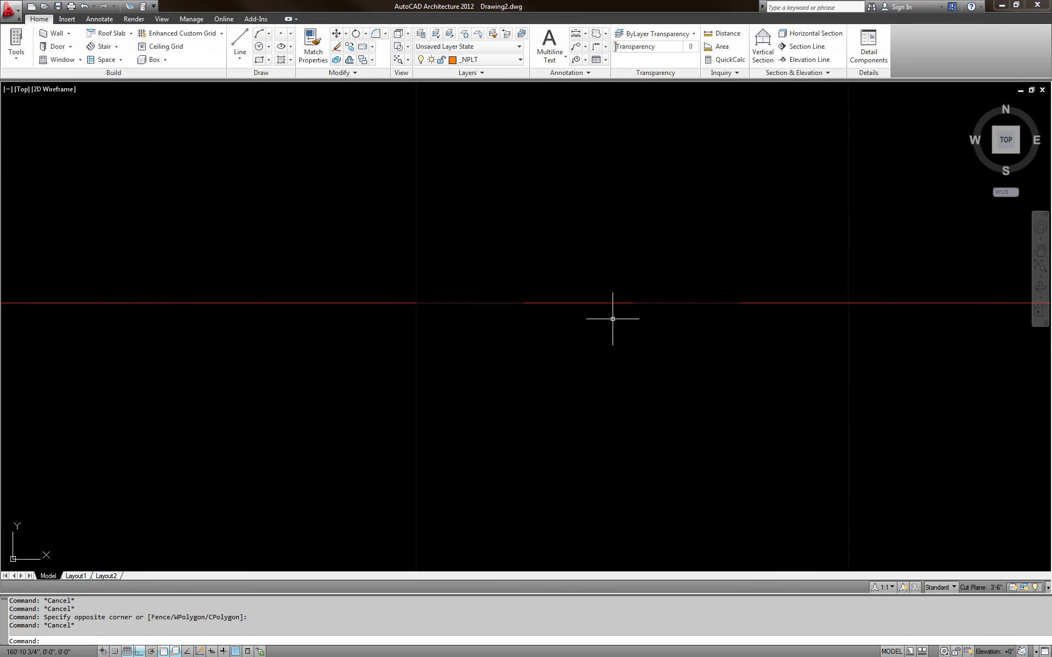
scroll(575, 367, "down", 10)
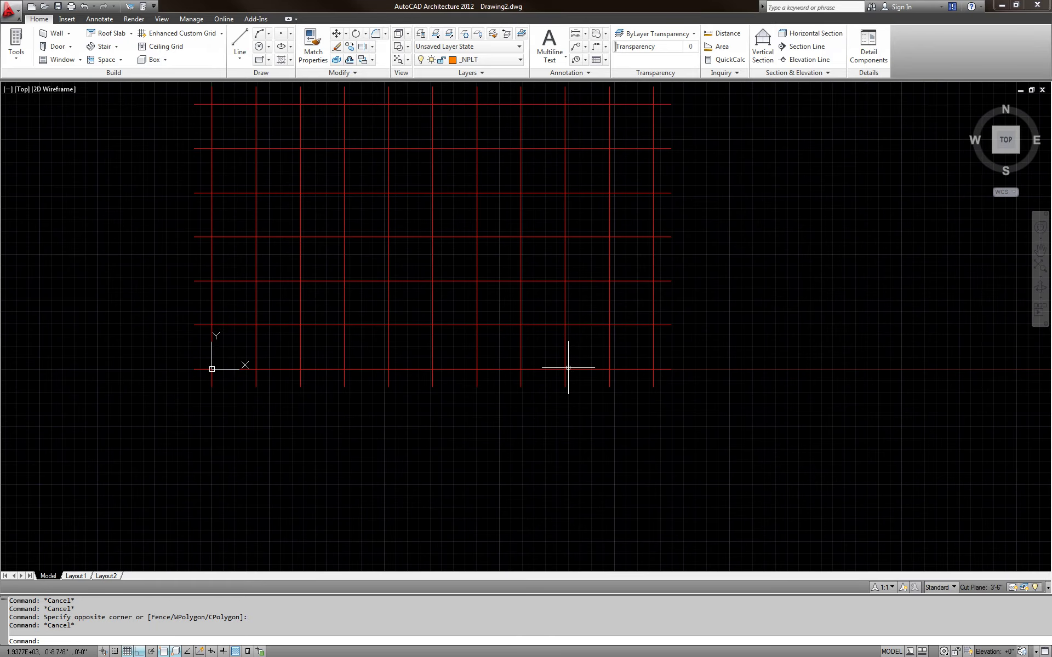
scroll(512, 295, "up", 2)
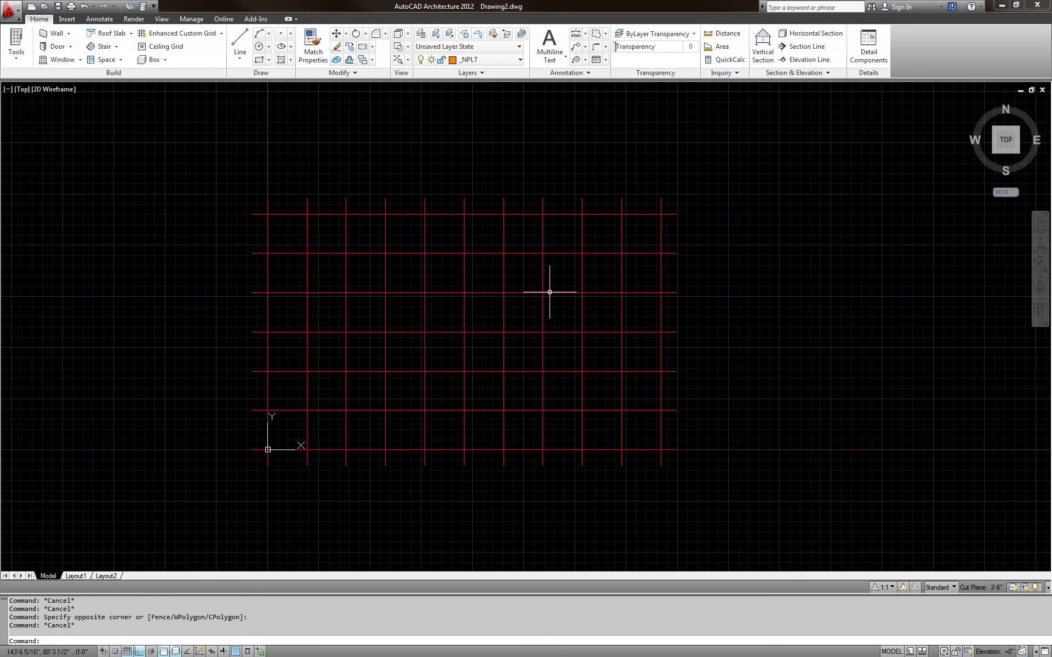
Step: Set the global linetype scale to 96 with LTSCALE in model space
key("Escape")
type("LTS")
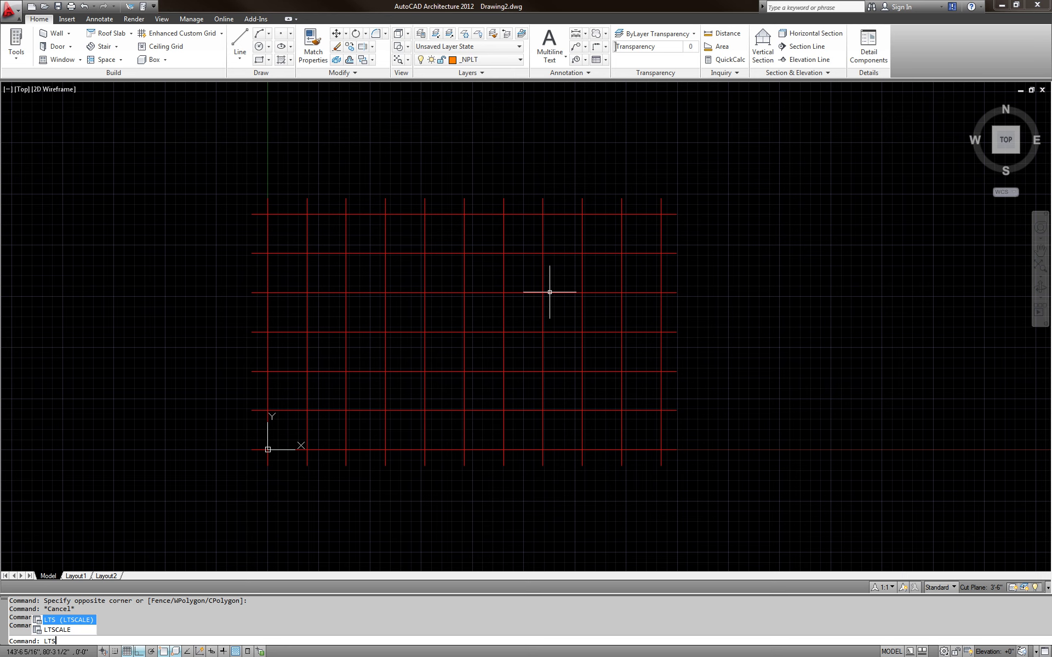
key("Return")
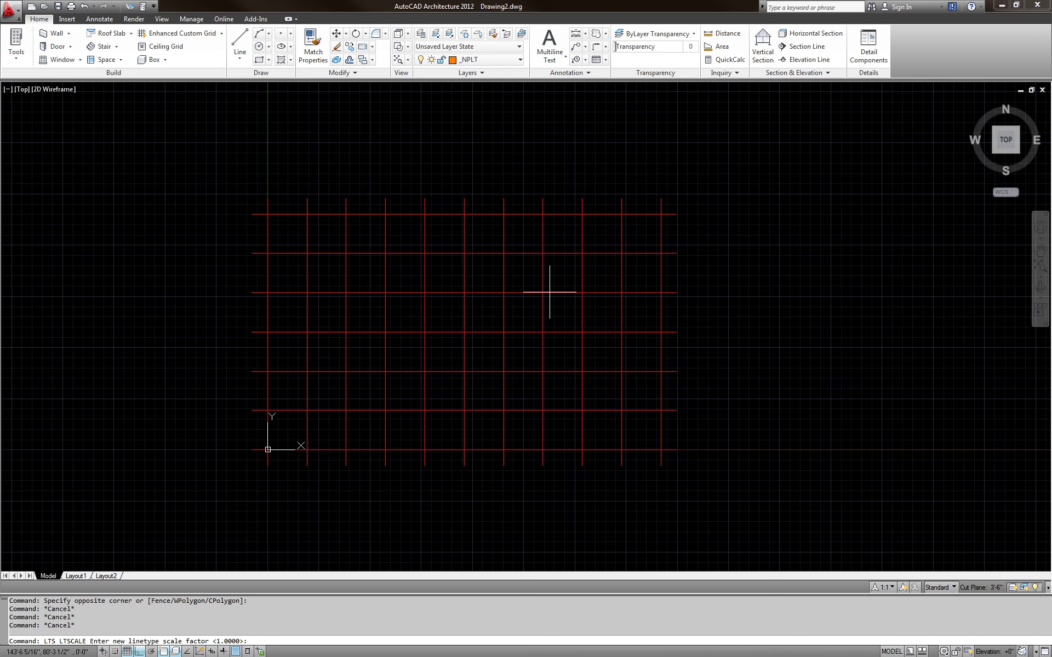
type("96")
key("Return")
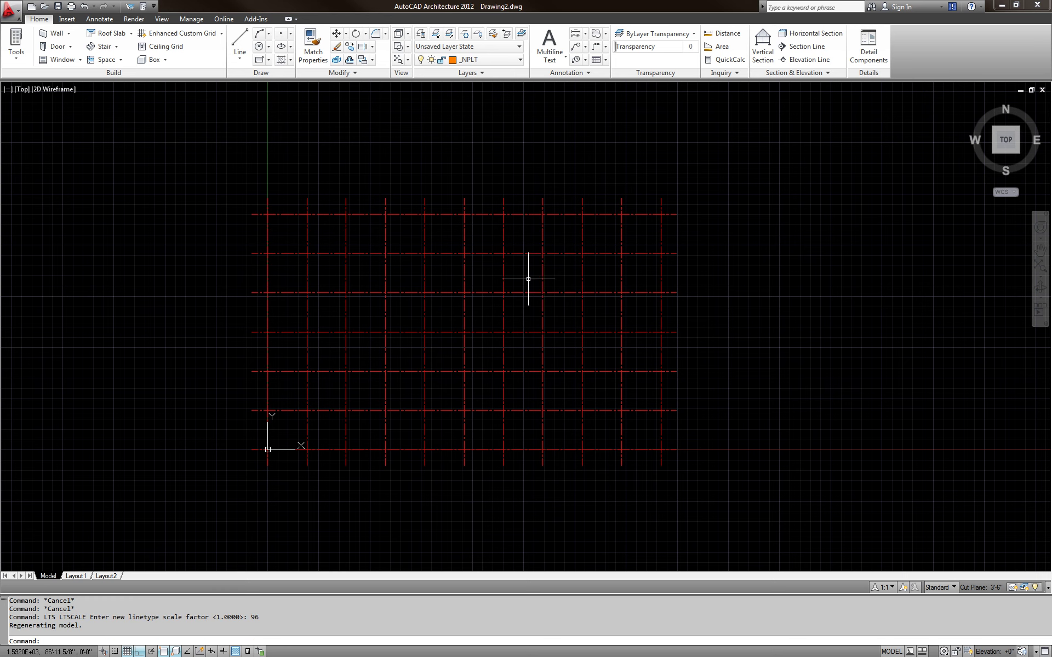
scroll(530, 277, "up", 5)
scroll(619, 242, "down", 5)
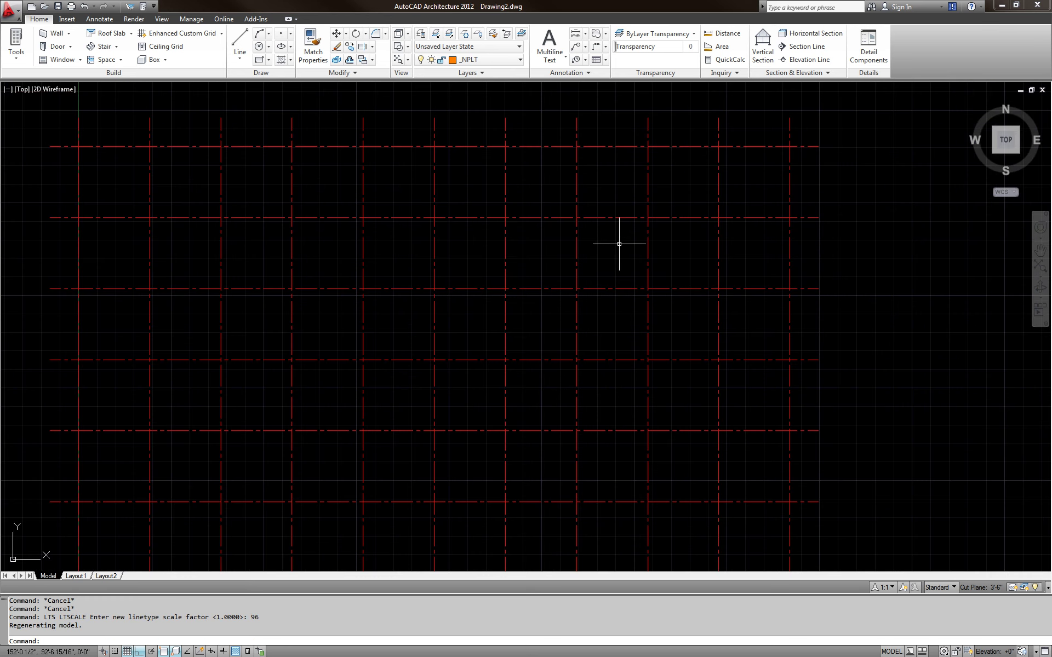
middle_click_drag(507, 295, 461, 311)
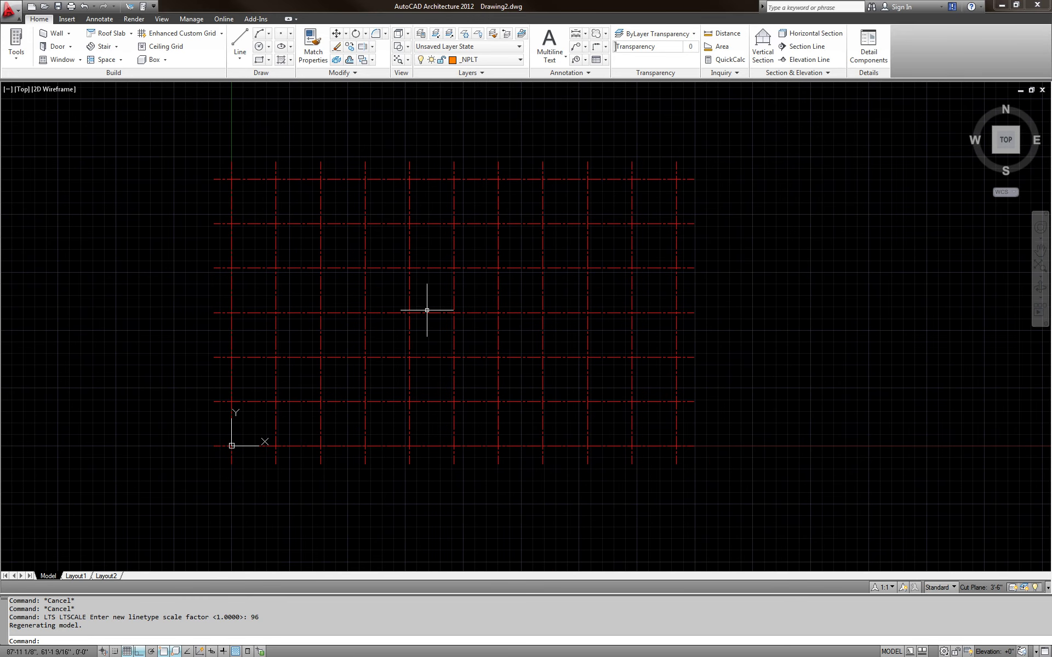
Step: Compare the grid linetype in Layout1 with model space, and set the linetype scale to 1 from Layout1
left_click(80, 577)
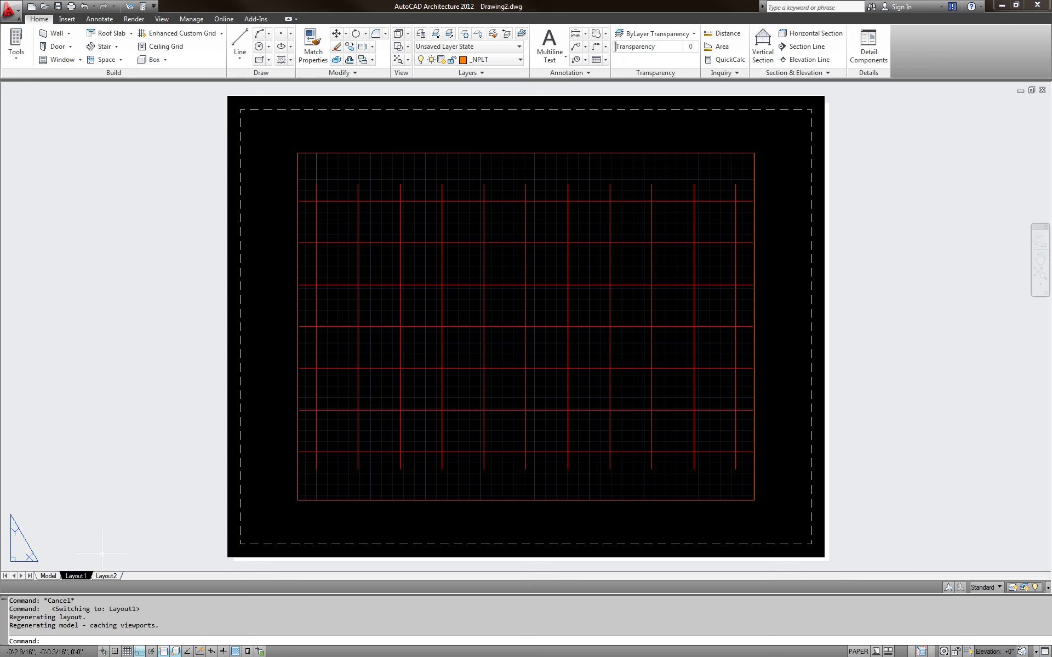
left_click(48, 576)
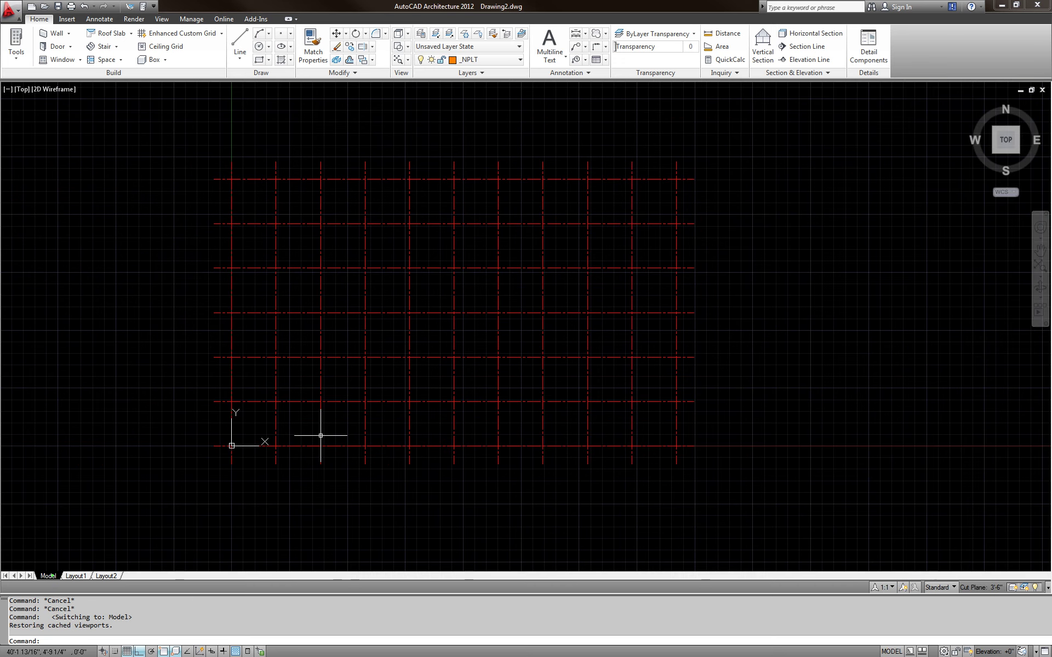
left_click(77, 576)
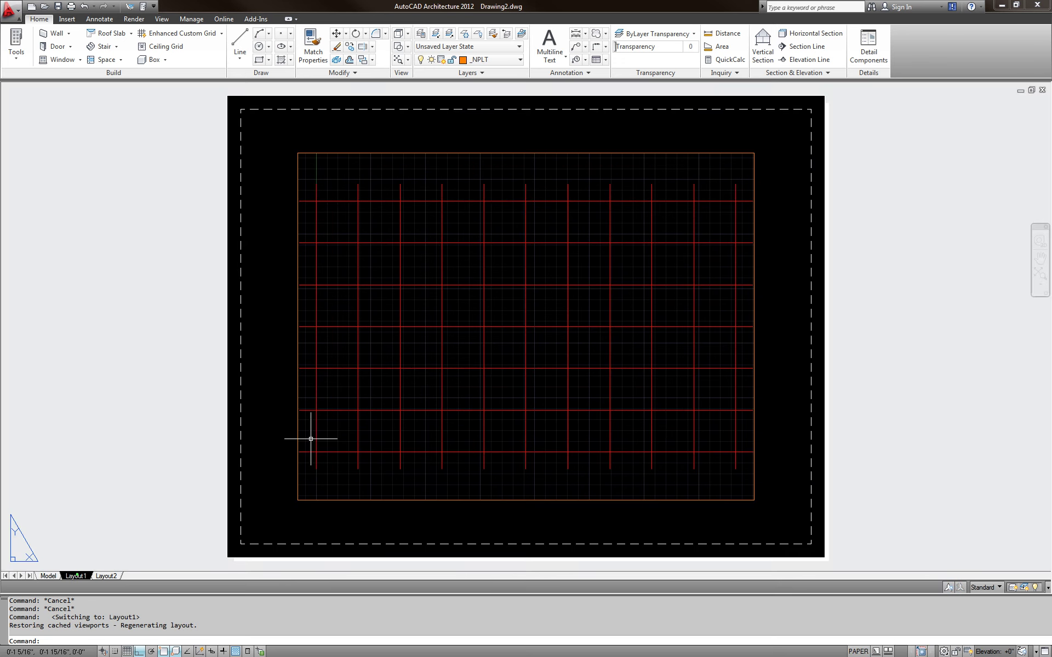
scroll(551, 274, "up", 1)
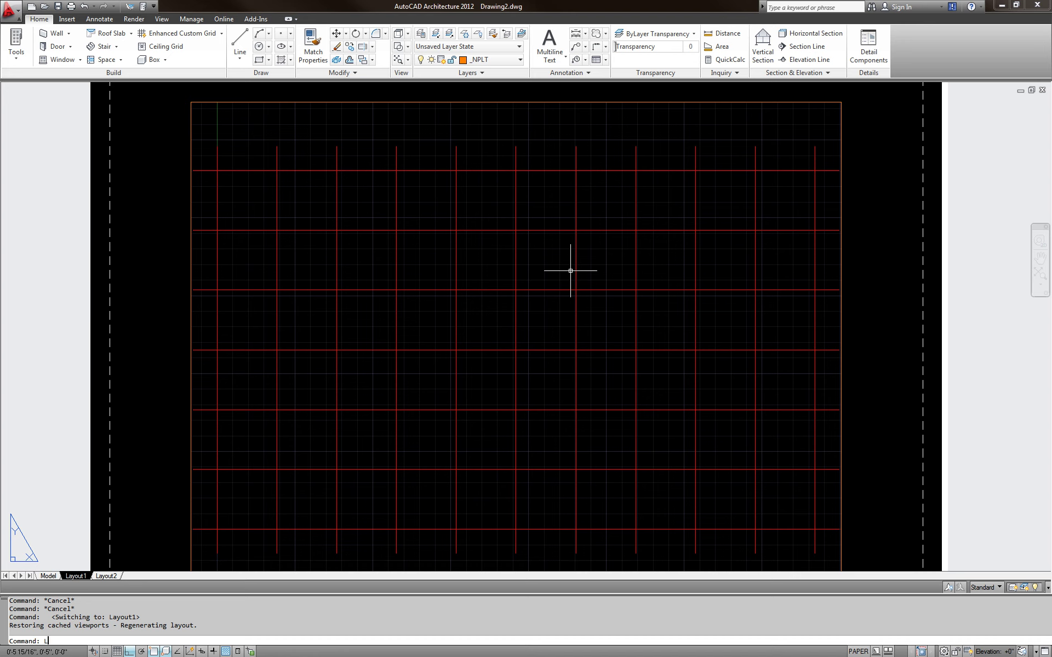
type("LTS")
key("Return")
type("1")
key("Return")
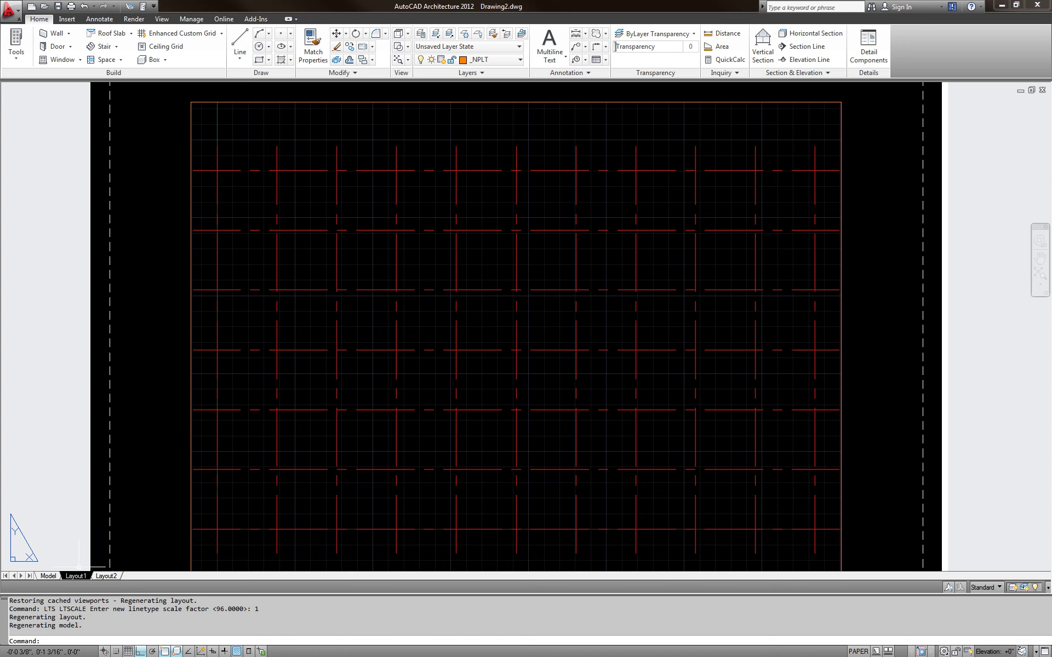
Step: Return to model space and set the linetype scale factor back to 96 with LTSCALE
left_click(52, 576)
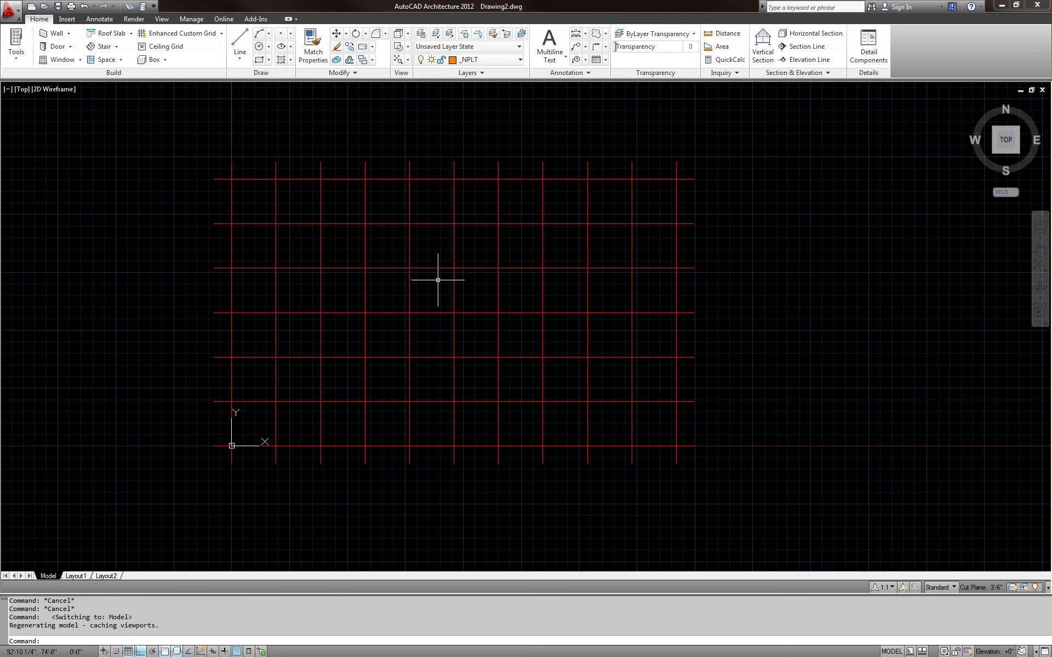
type("LTS")
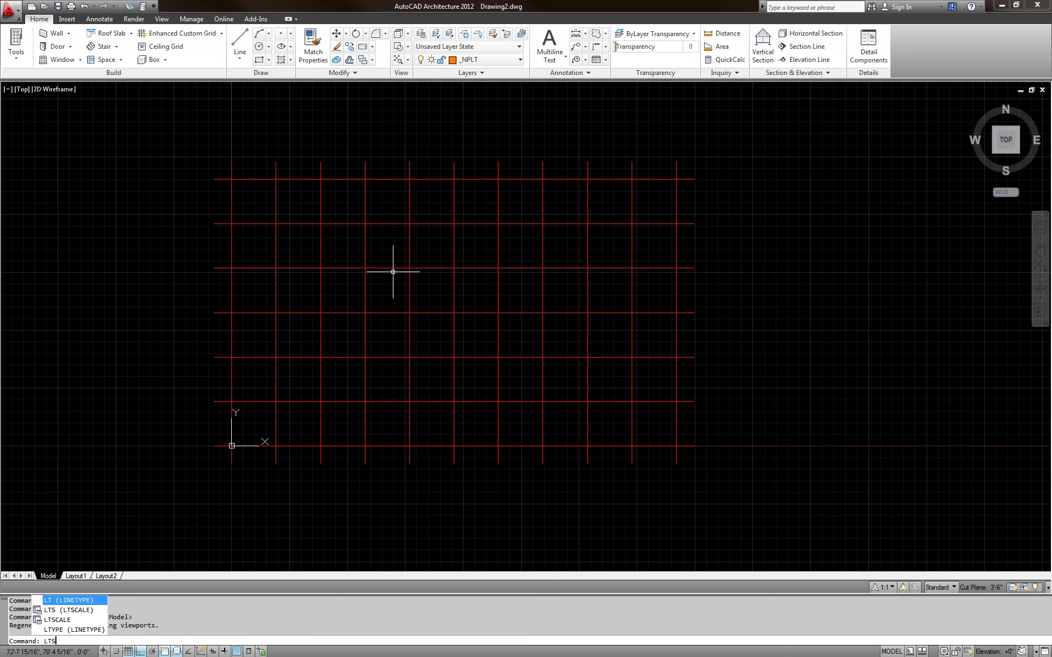
key("Return")
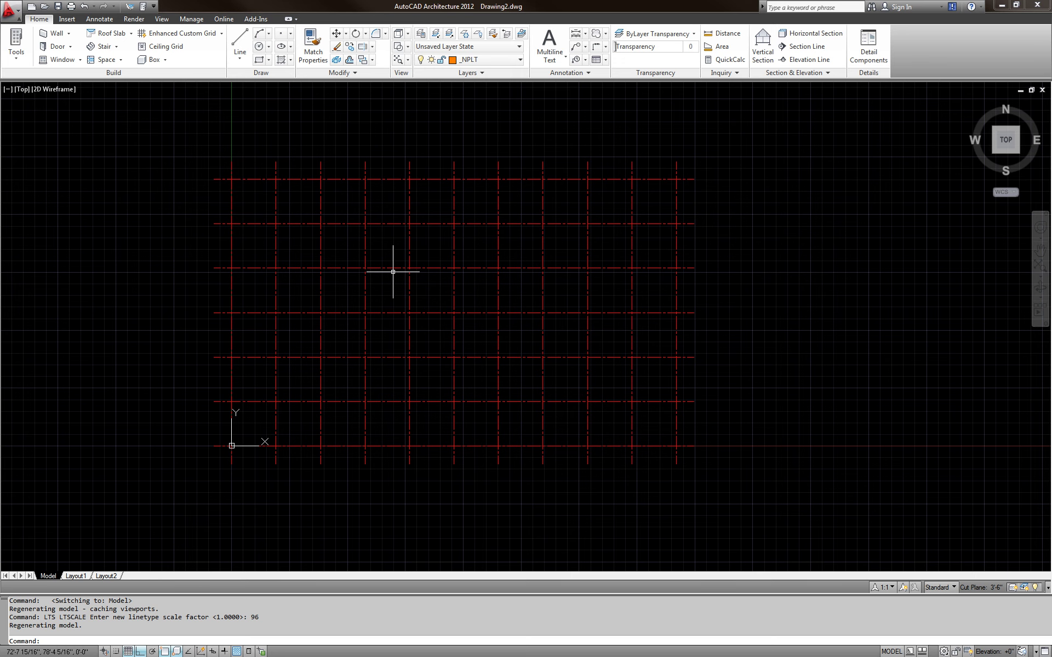
key("Escape")
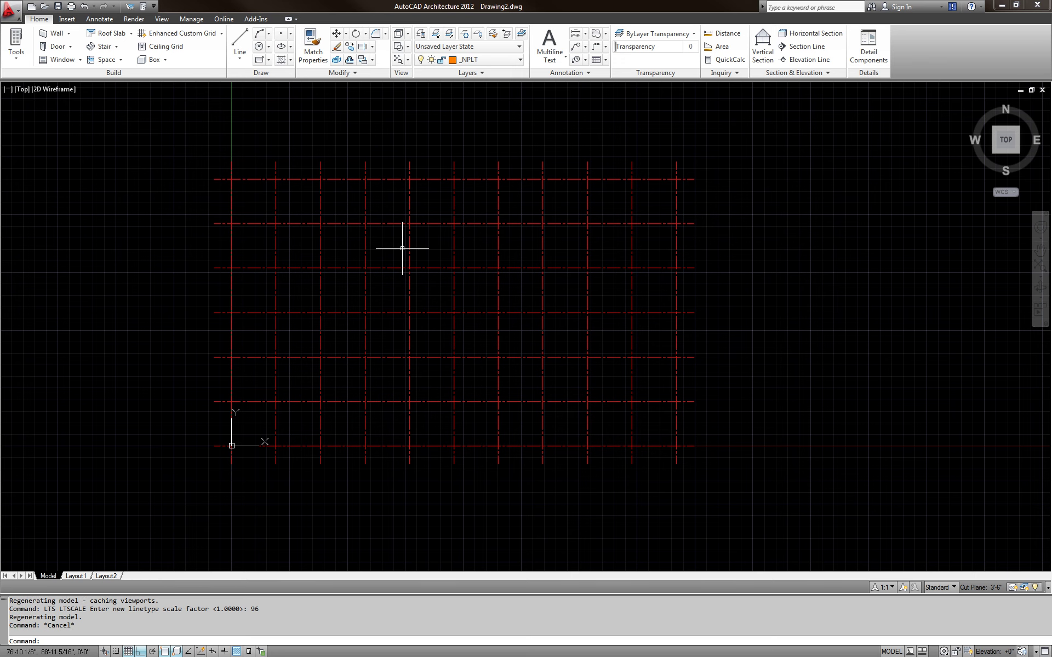
middle_click_drag(423, 263, 443, 269)
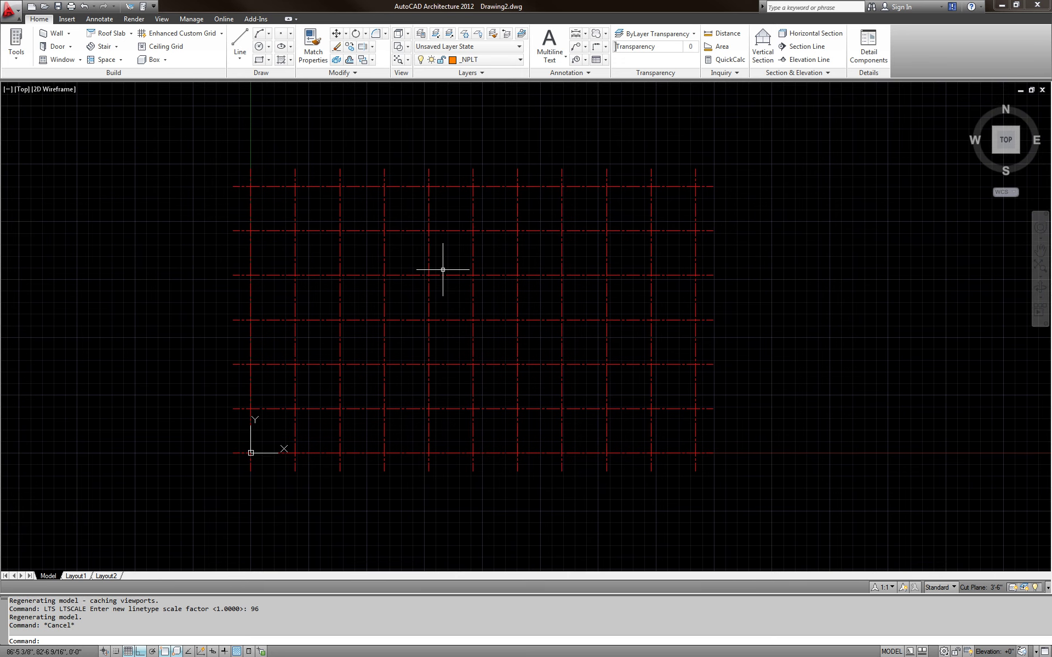
Step: Save the drawing with the finished grid
key("ctrl+s")
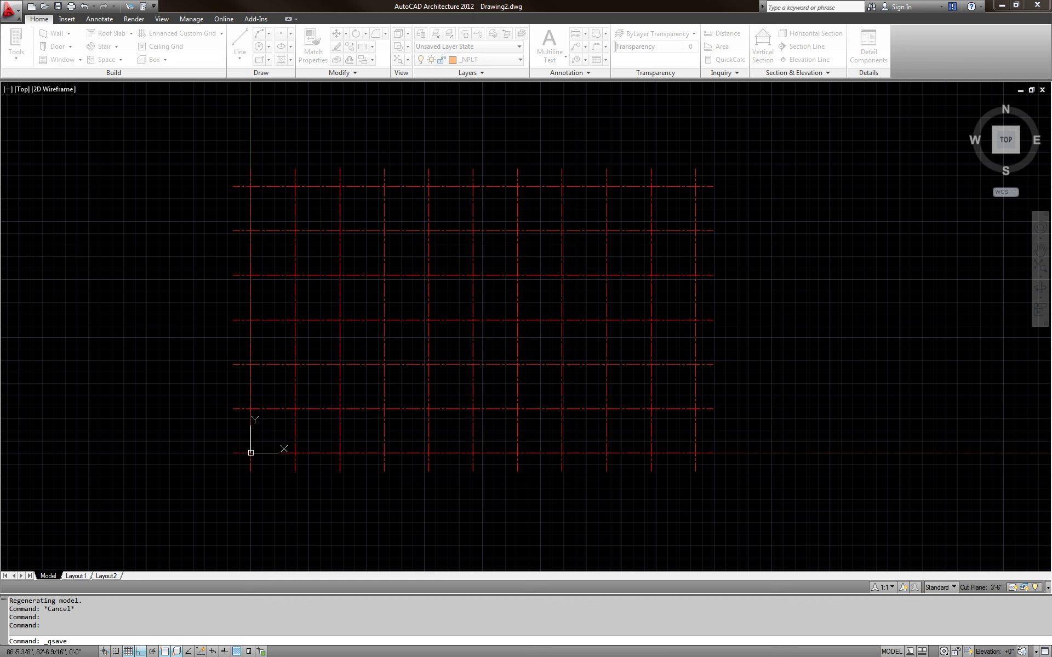
left_click(19, 13)
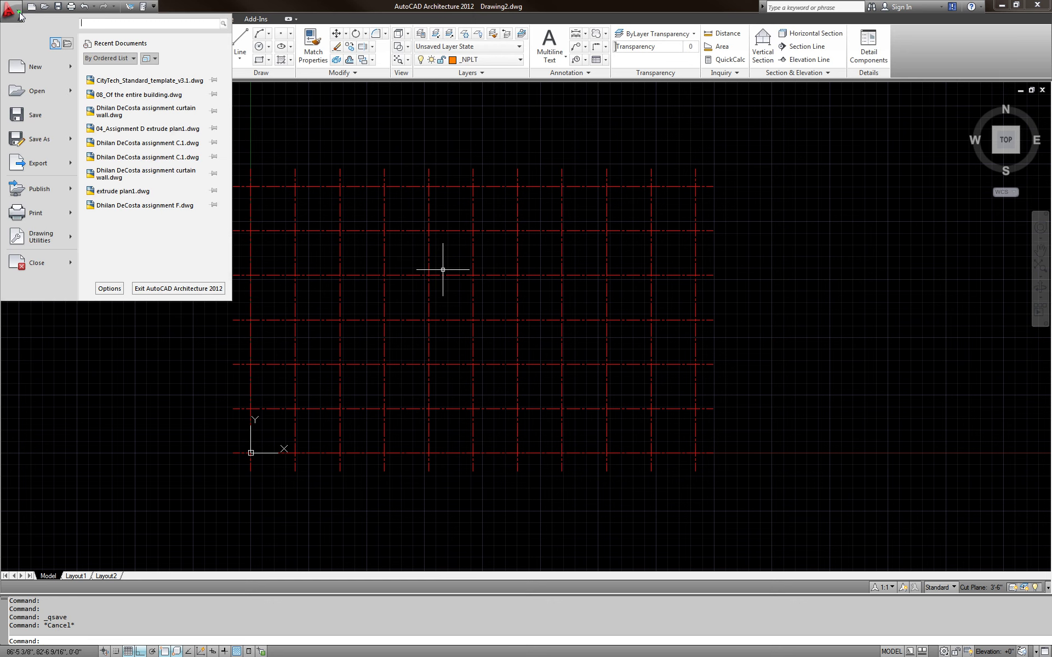
left_click(28, 112)
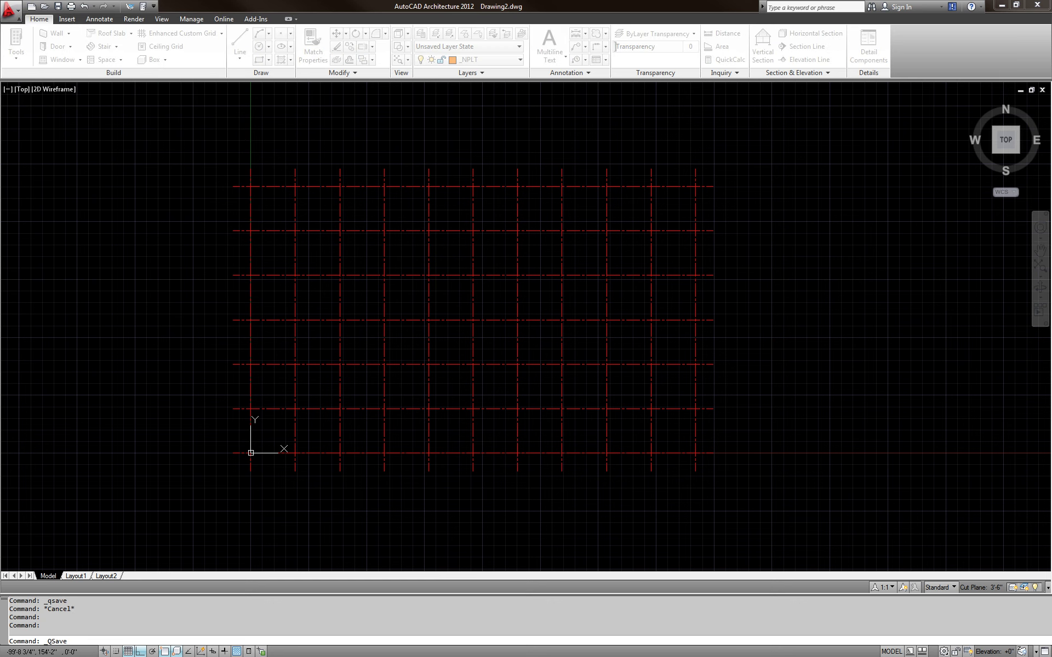